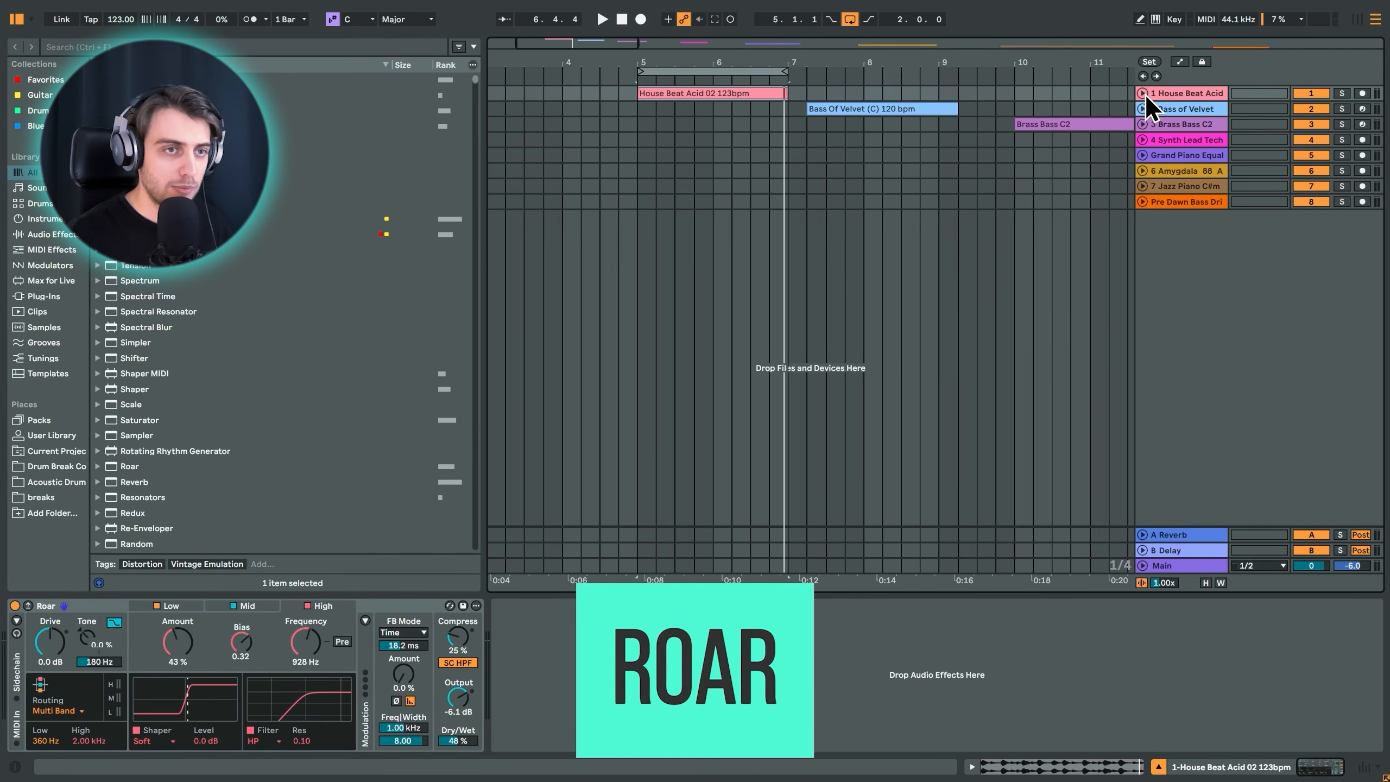
# Step: Unfold the House Beat Acid track and play its drum loop with Roar bypassed
pyautogui.click(1143, 94)
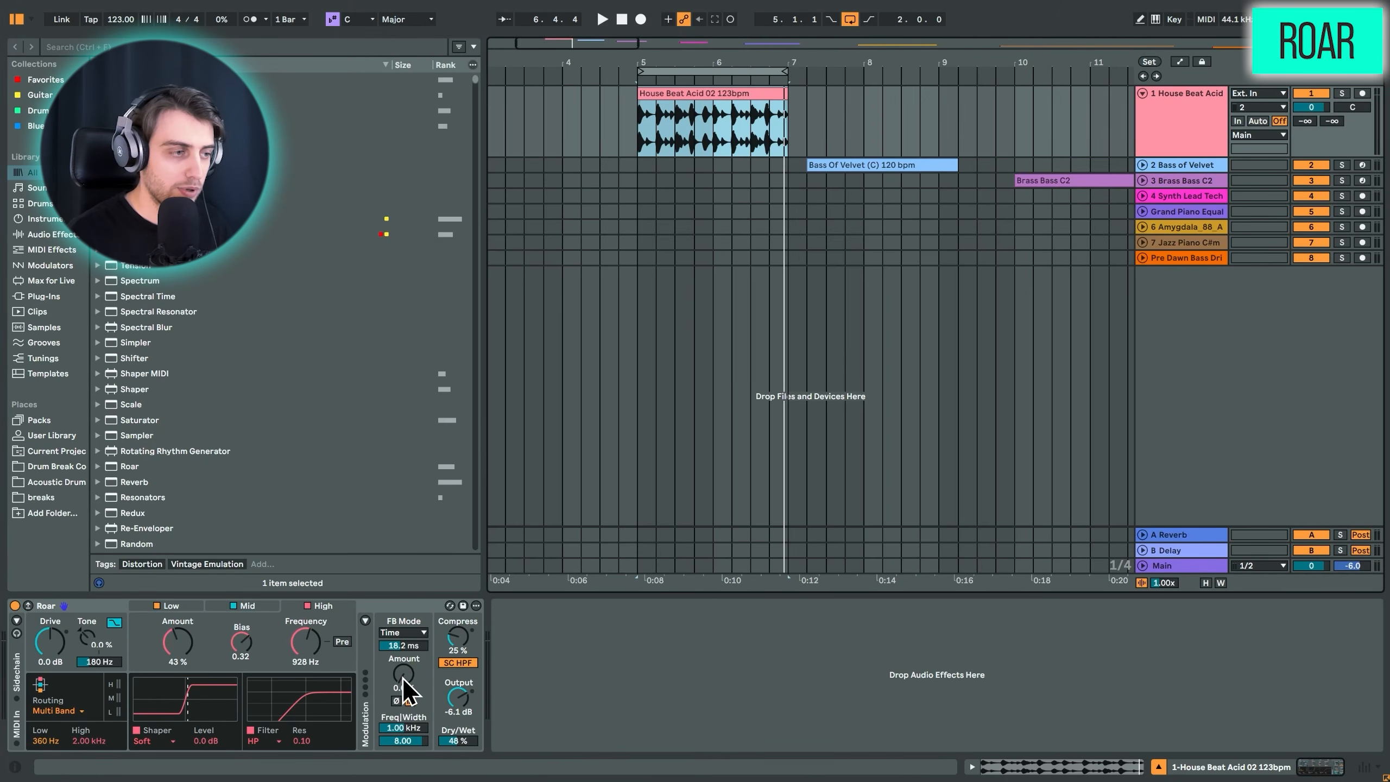
pyautogui.click(15, 605)
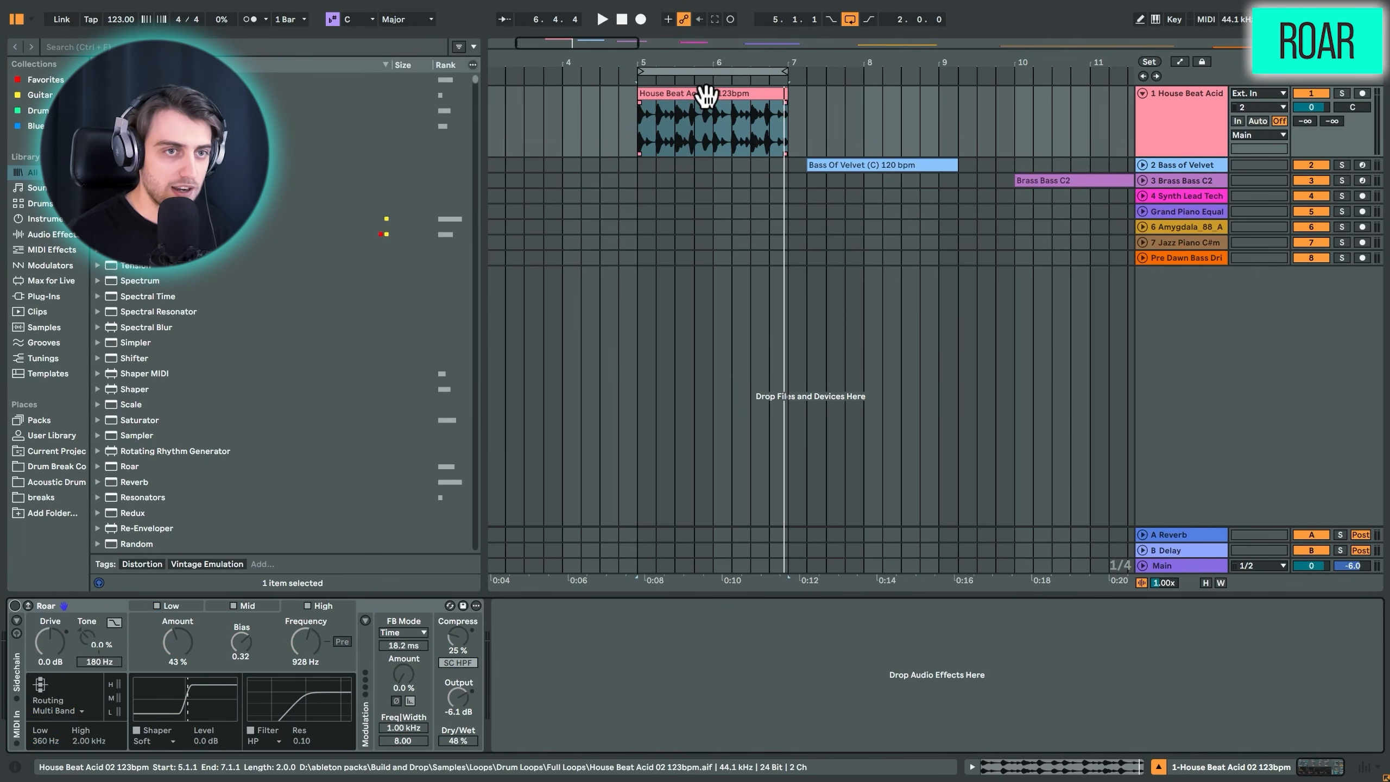
pyautogui.press('space')
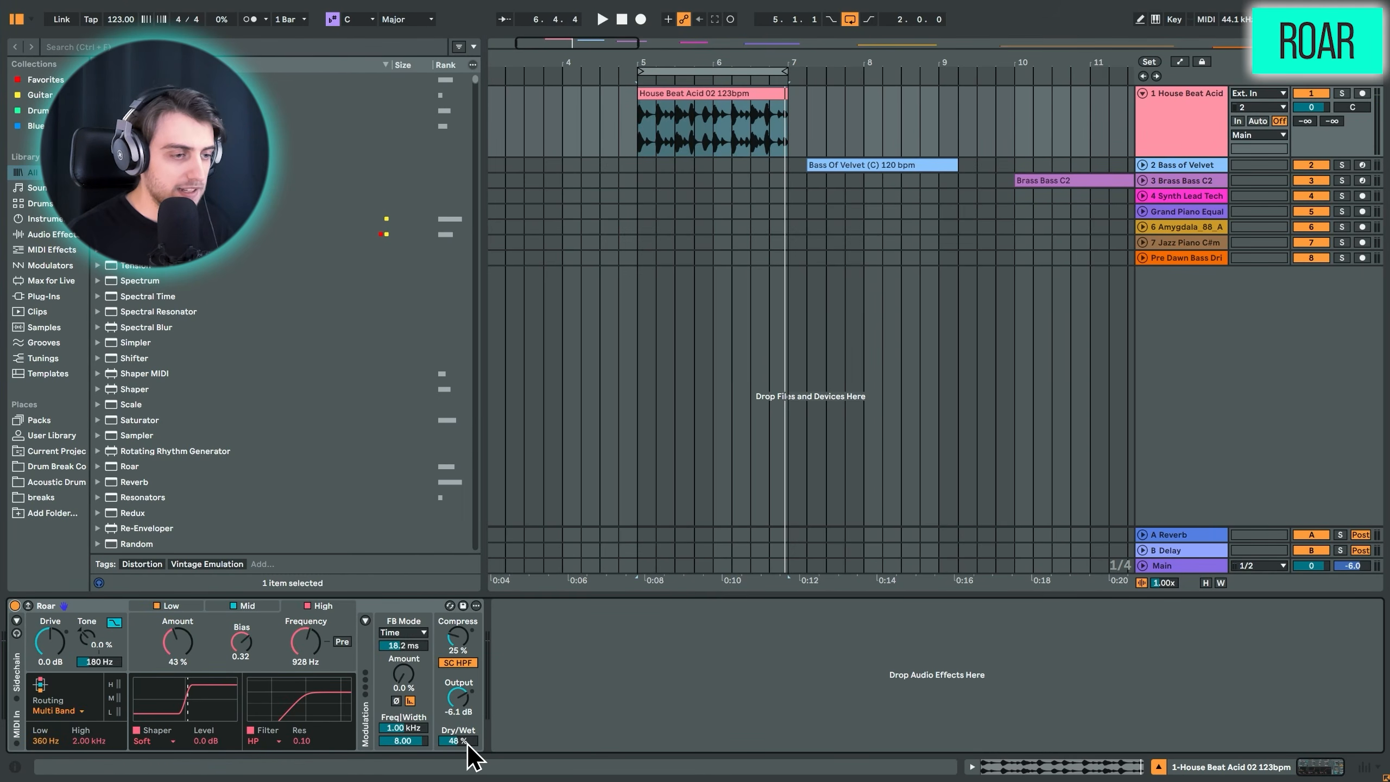
# Step: Raise Roar's Dry/Wet to 81% and play the drum loop to hear the effect
pyautogui.moveTo(468, 743); pyautogui.dragTo(467, 711)
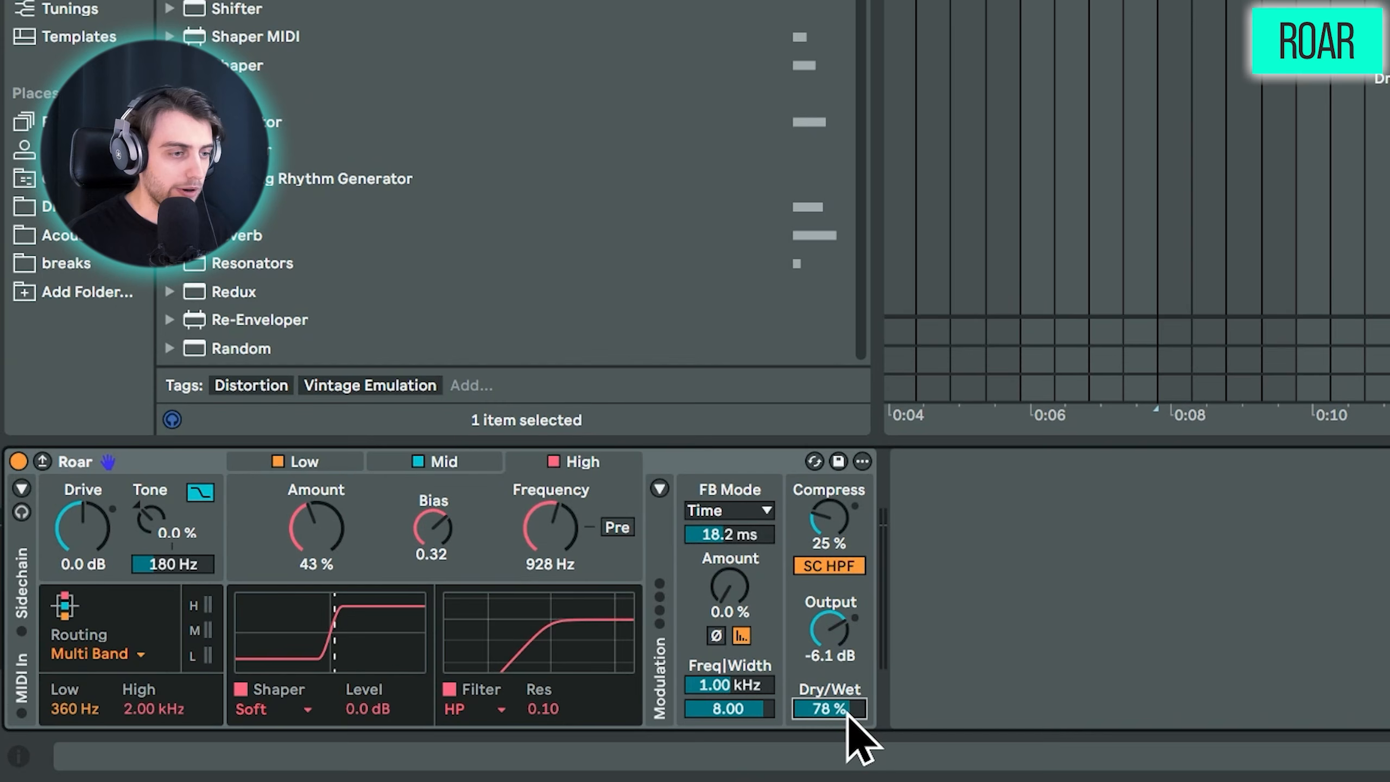
pyautogui.moveTo(847, 712); pyautogui.dragTo(848, 708)
pyautogui.press('space')
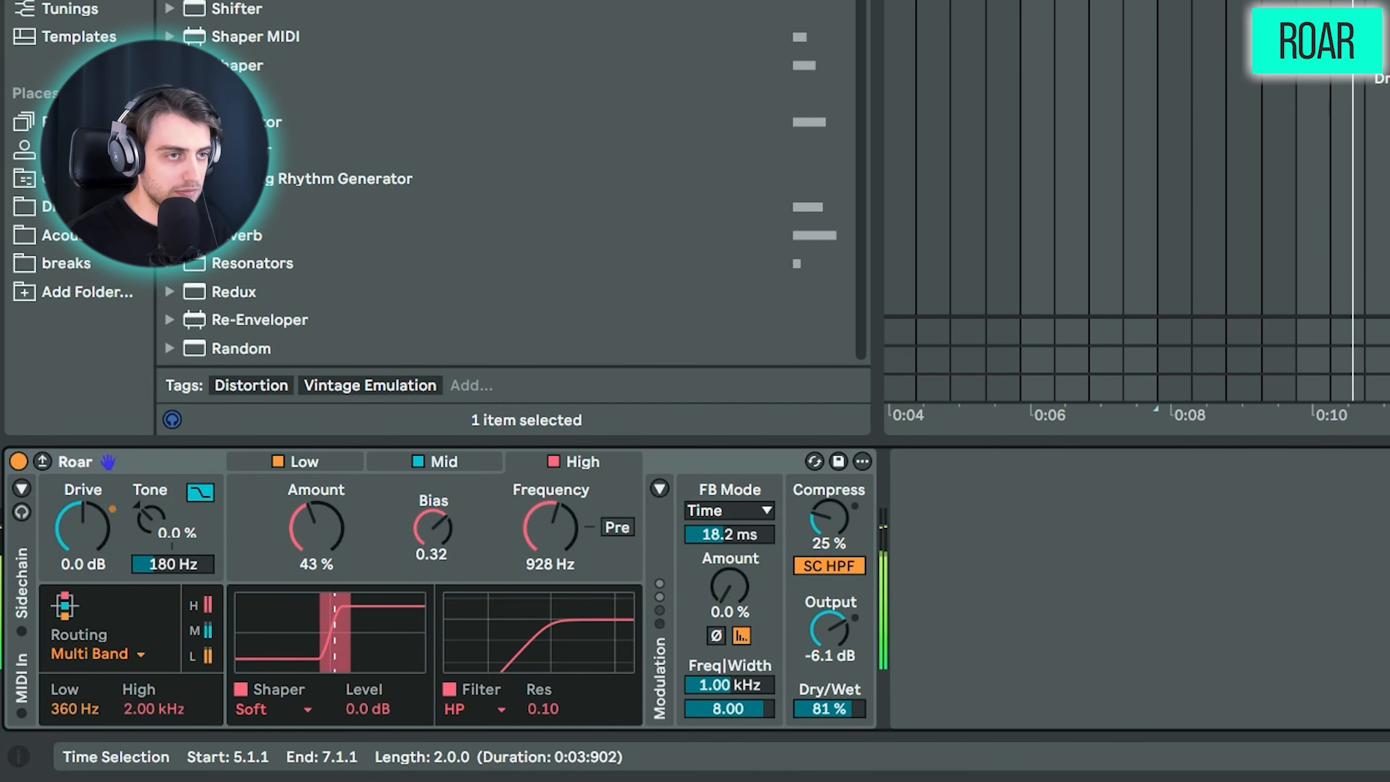
pyautogui.press('space')
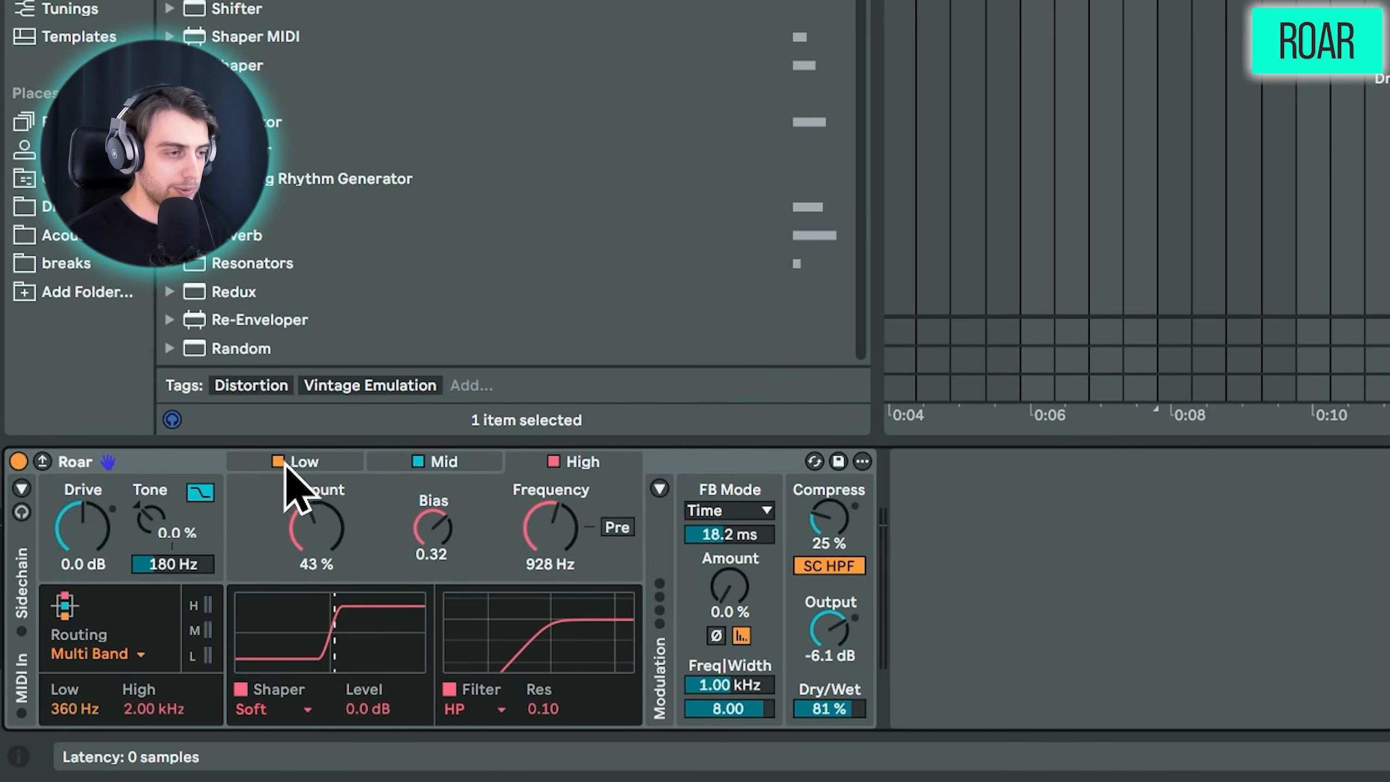
# Step: Isolate Roar's Low band and, with the loop playing, try its Amount at 0% before settling on 29%
pyautogui.click(325, 459)
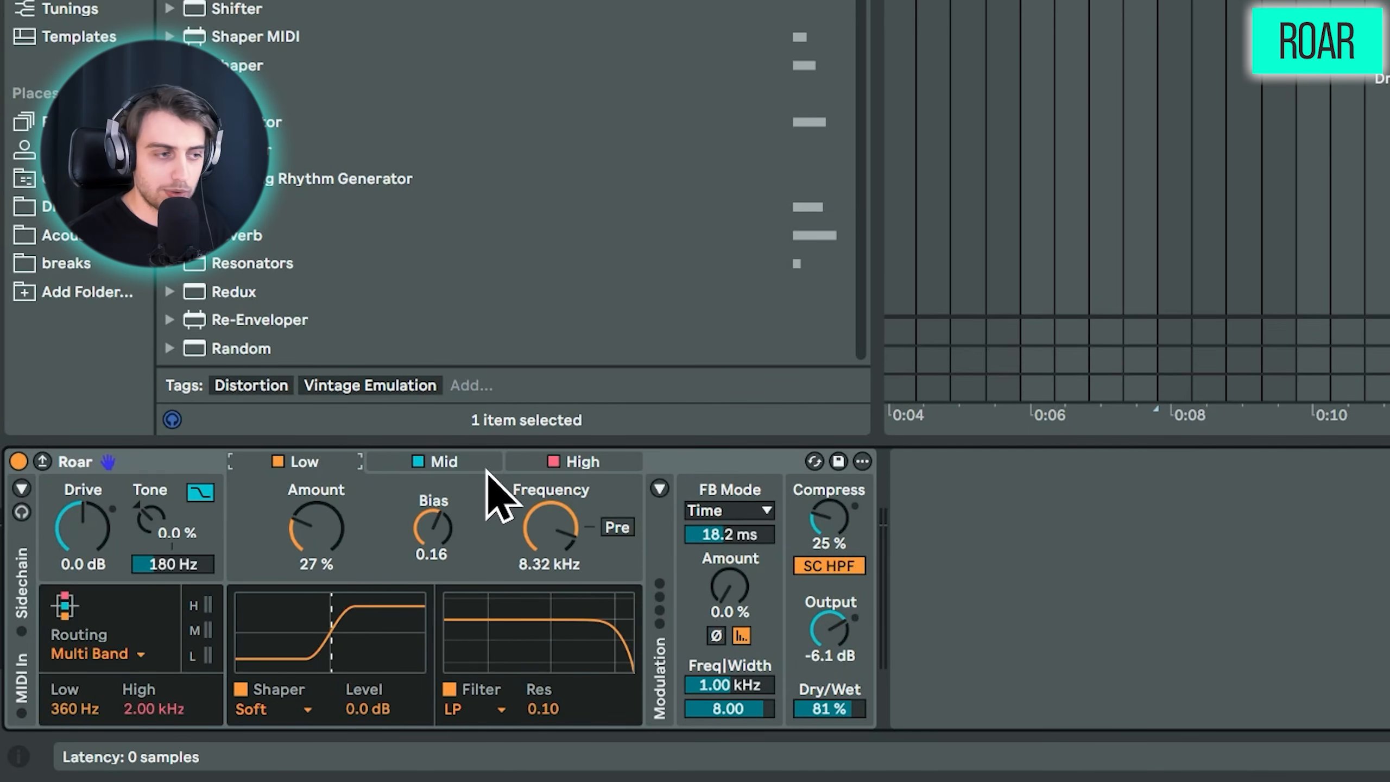
pyautogui.click(465, 466)
pyautogui.click(624, 465)
pyautogui.click(334, 459)
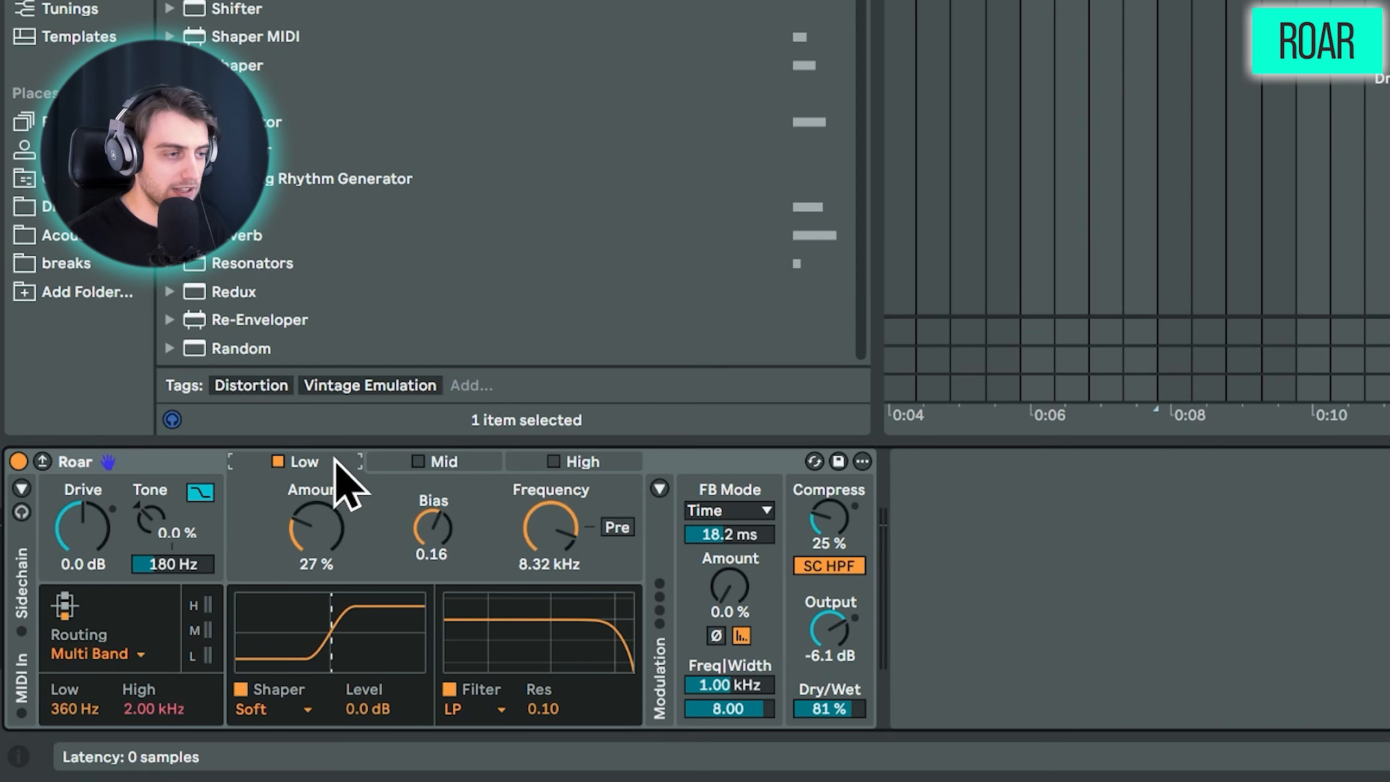
pyautogui.press('space')
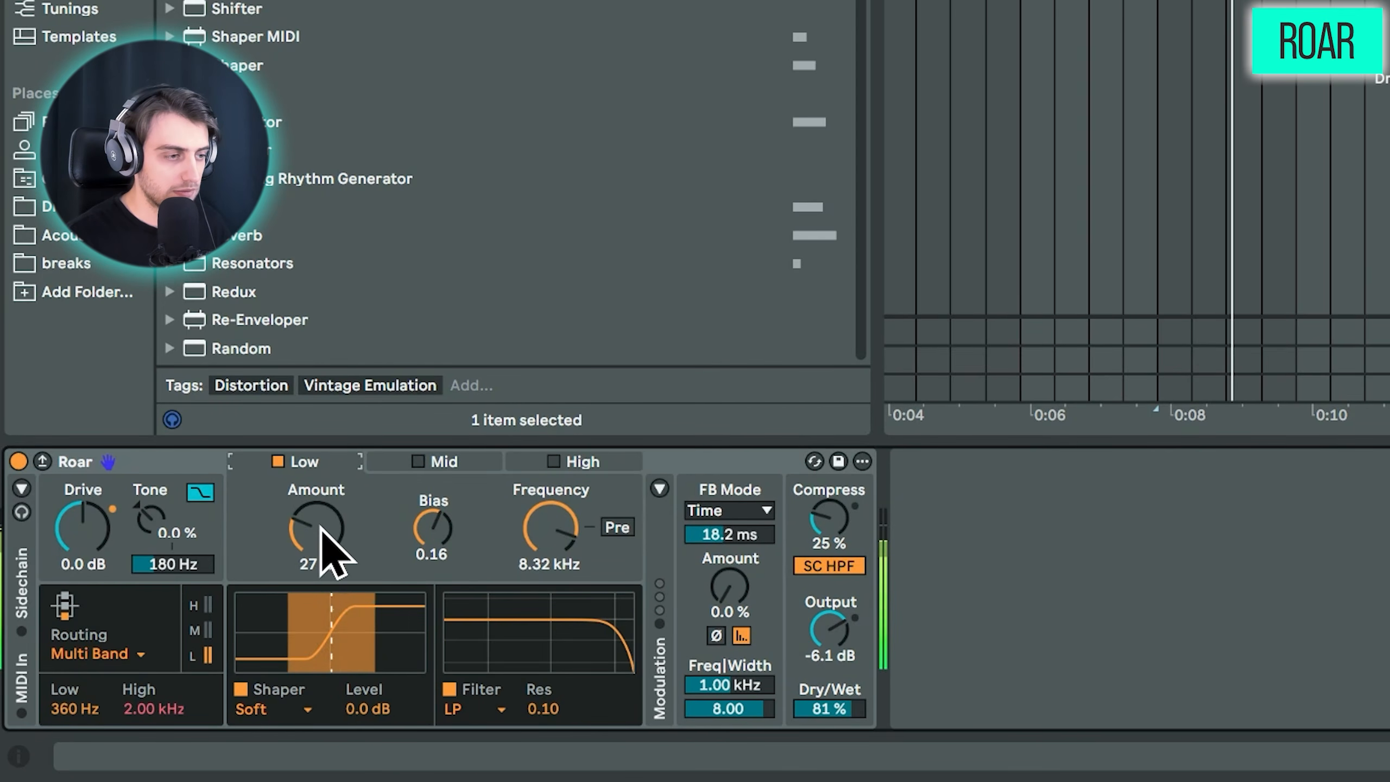
pyautogui.moveTo(322, 530); pyautogui.dragTo(322, 581)
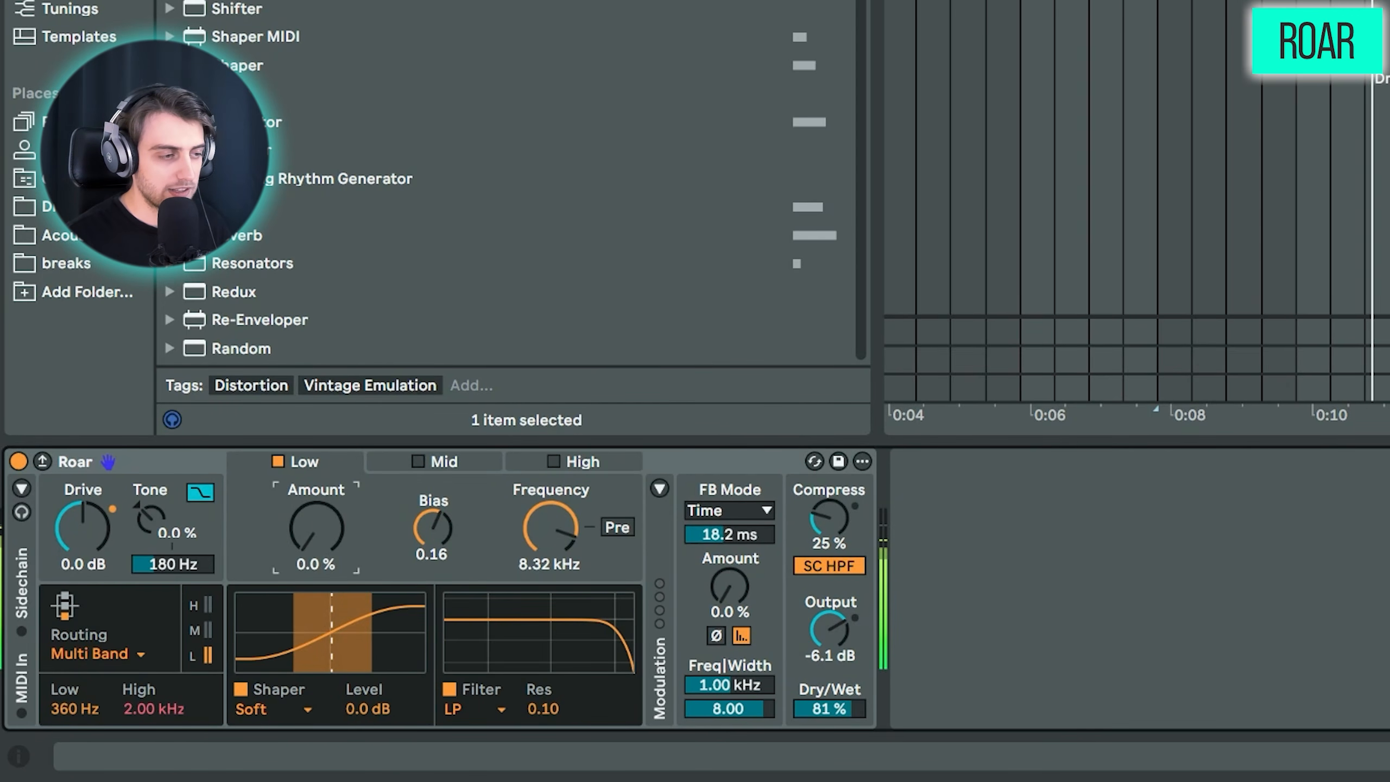
pyautogui.moveTo(316, 528); pyautogui.dragTo(317, 523)
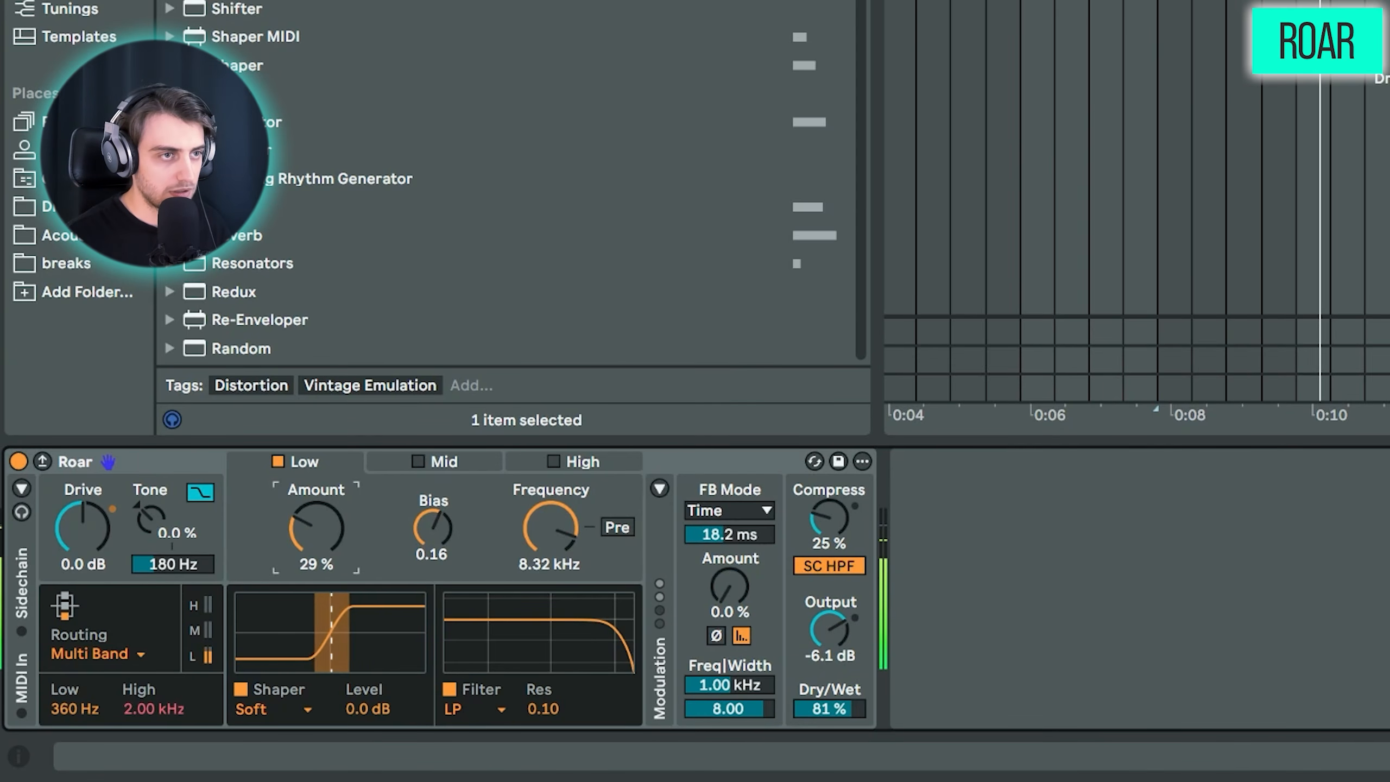
pyautogui.click(1274, 2)
pyautogui.press('space')
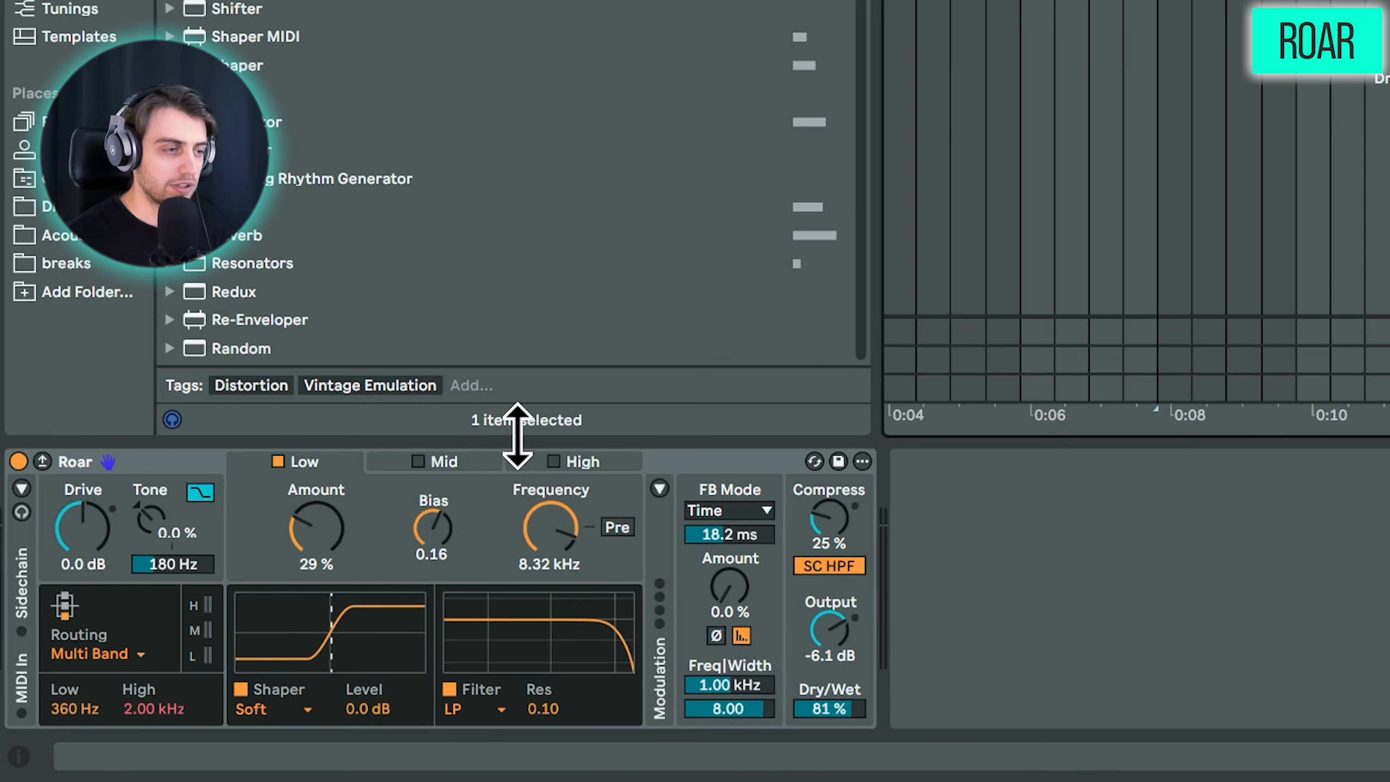
# Step: Isolate Roar's Mid band, set its Amount to 58% and adjust its Bias while the loop plays
pyautogui.click(430, 466)
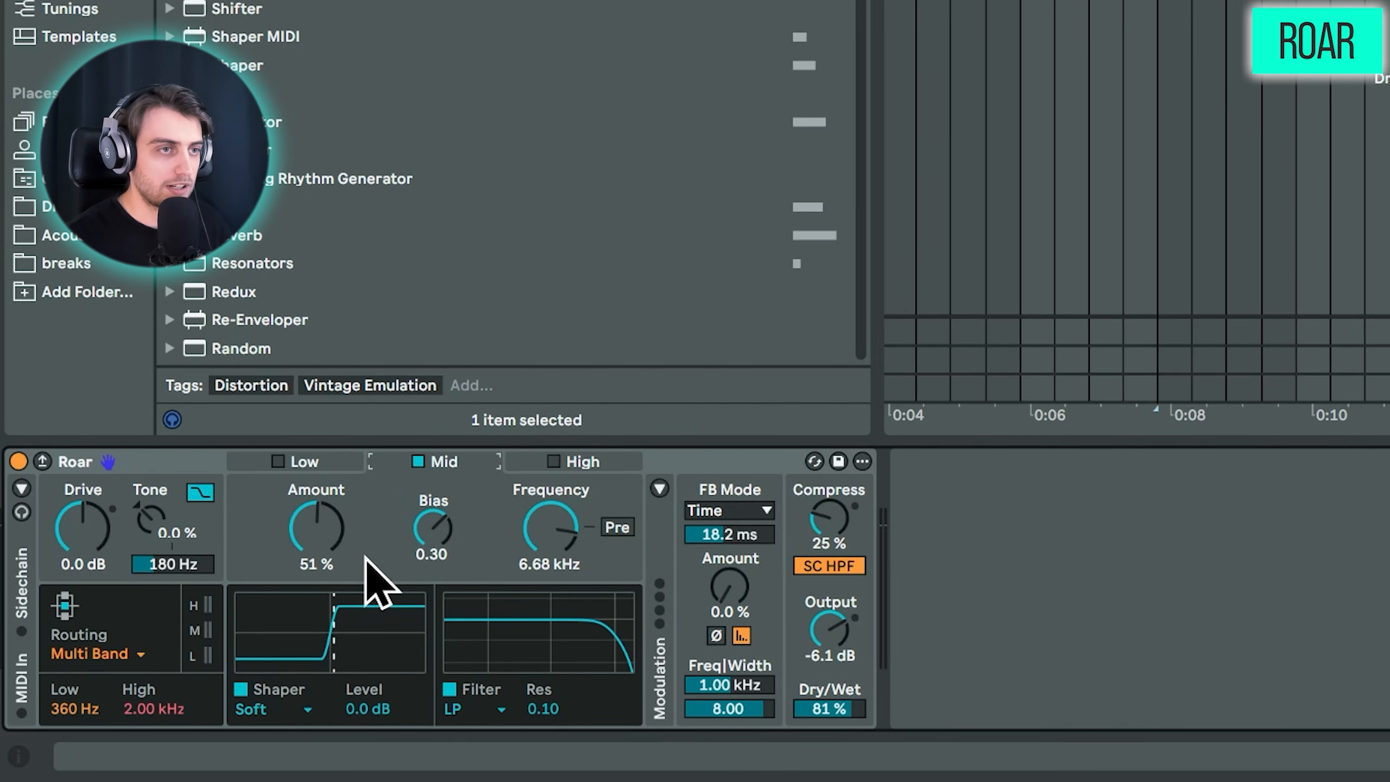
pyautogui.press('space')
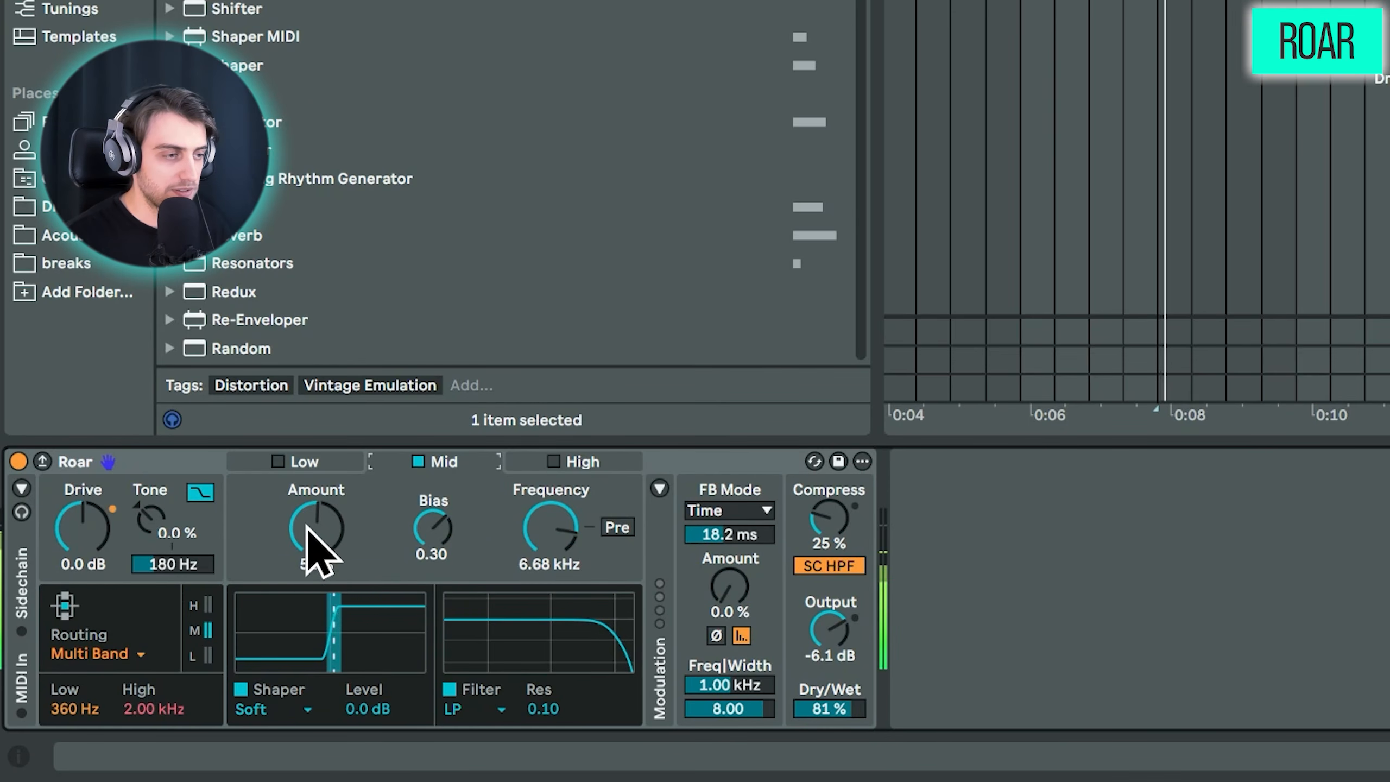
pyautogui.moveTo(288, 539); pyautogui.dragTo(289, 531)
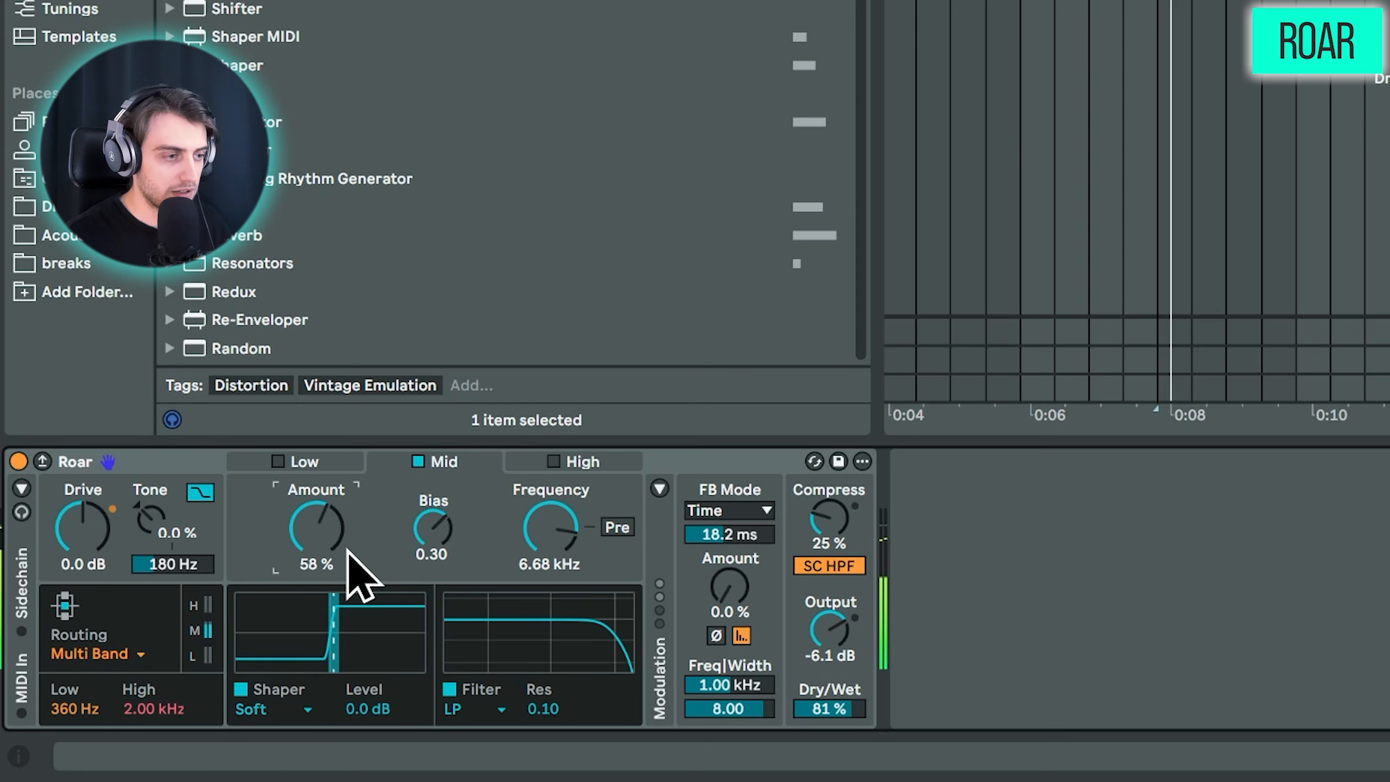
pyautogui.moveTo(432, 528); pyautogui.dragTo(432, 518)
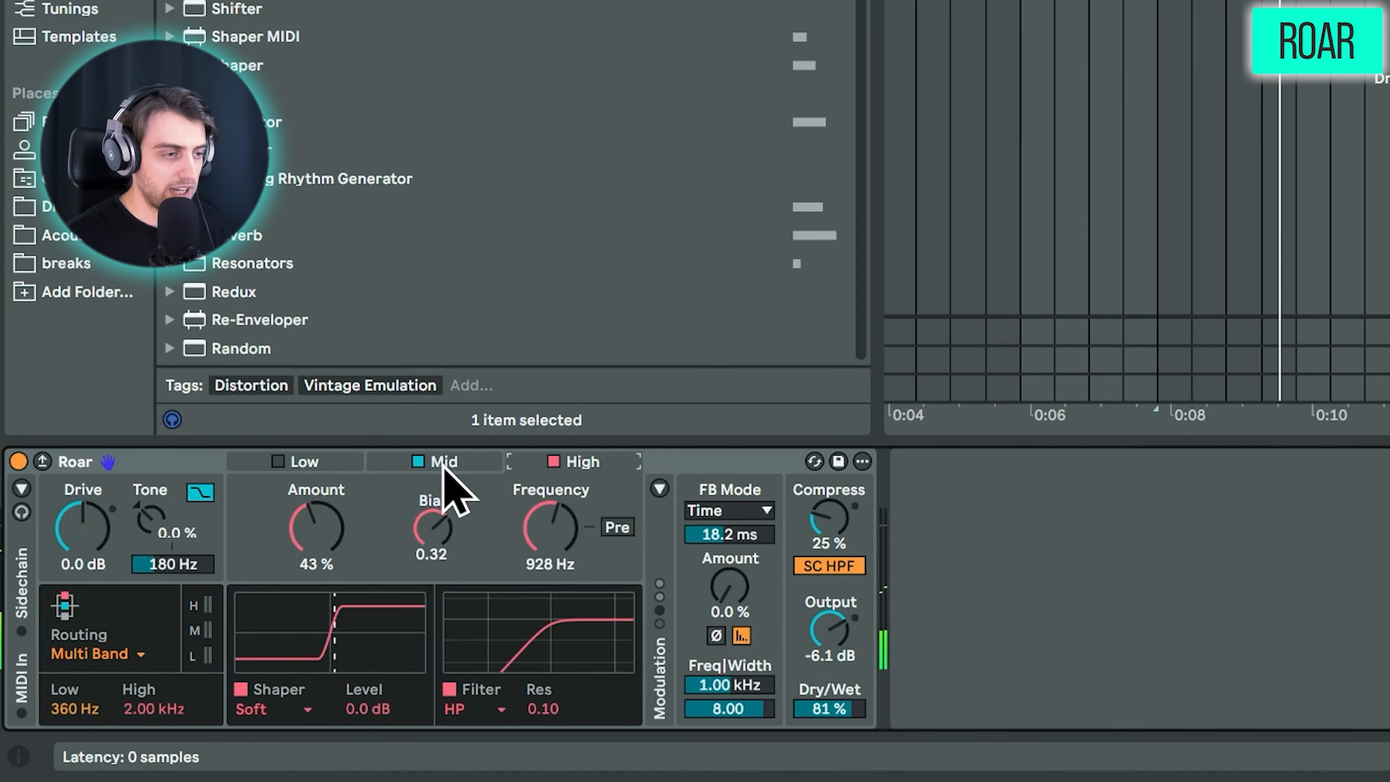
# Step: Isolate Roar's High band and set its Amount to 44% and its Bias to 0.33 during playback
pyautogui.click(418, 462)
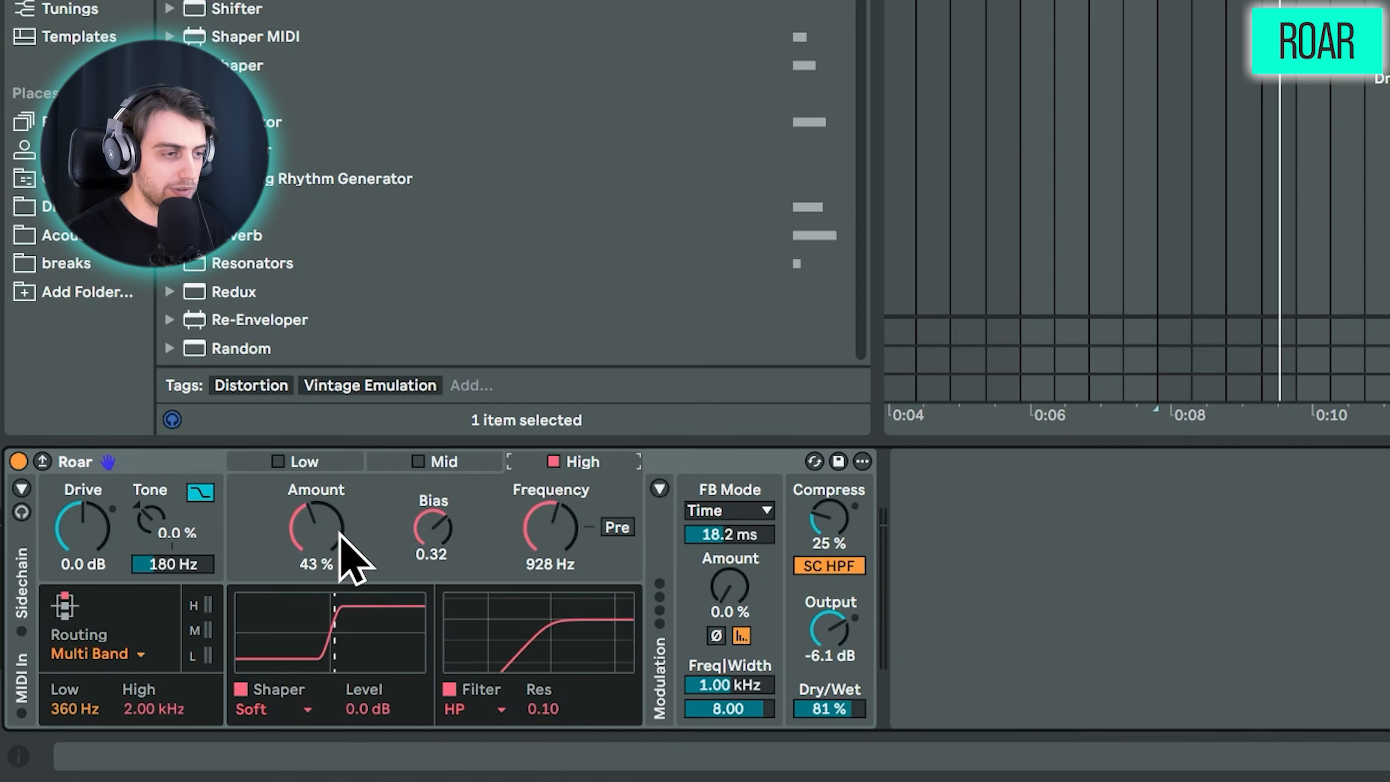
pyautogui.moveTo(346, 526)
pyautogui.mouseDown()
pyautogui.moveTo(347, 543)
pyautogui.moveTo(346, 529)
pyautogui.mouseUp()
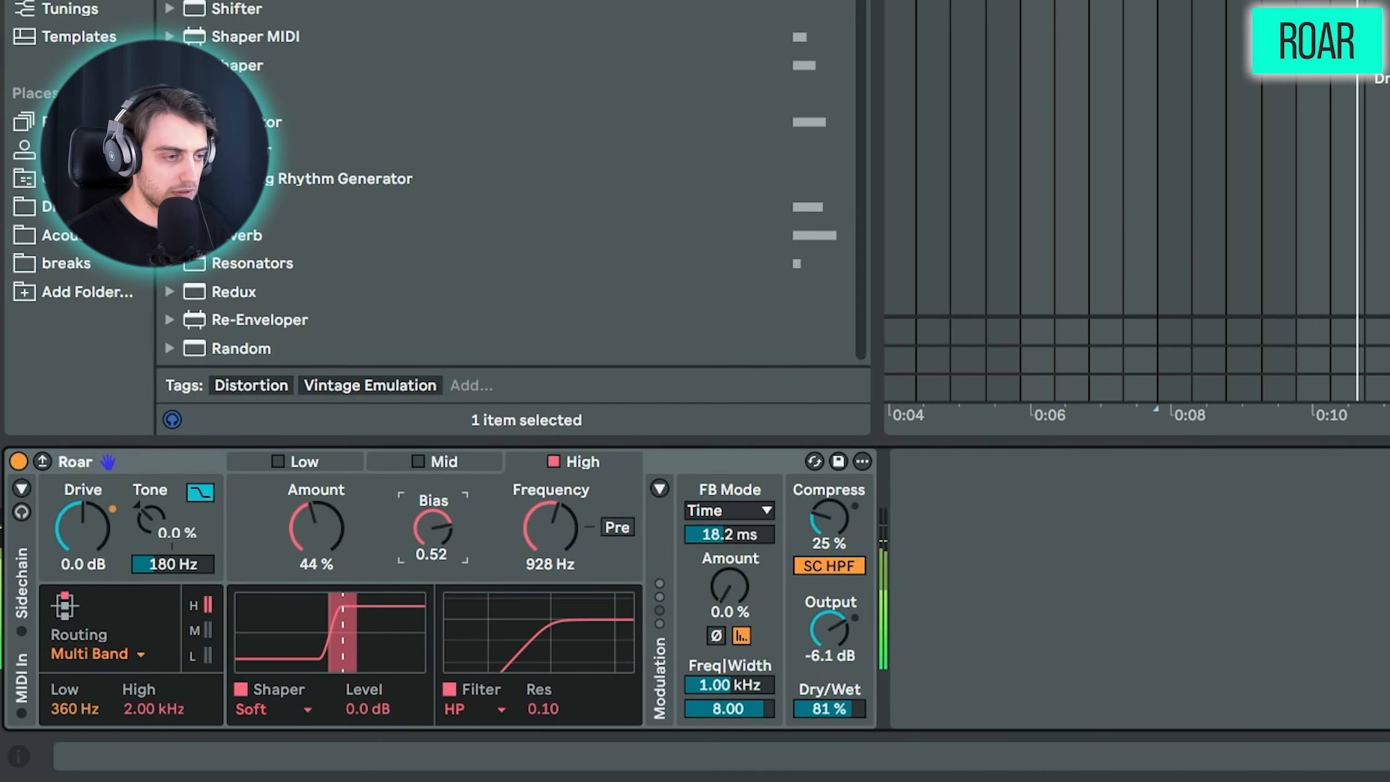
pyautogui.moveTo(432, 528); pyautogui.dragTo(432, 534)
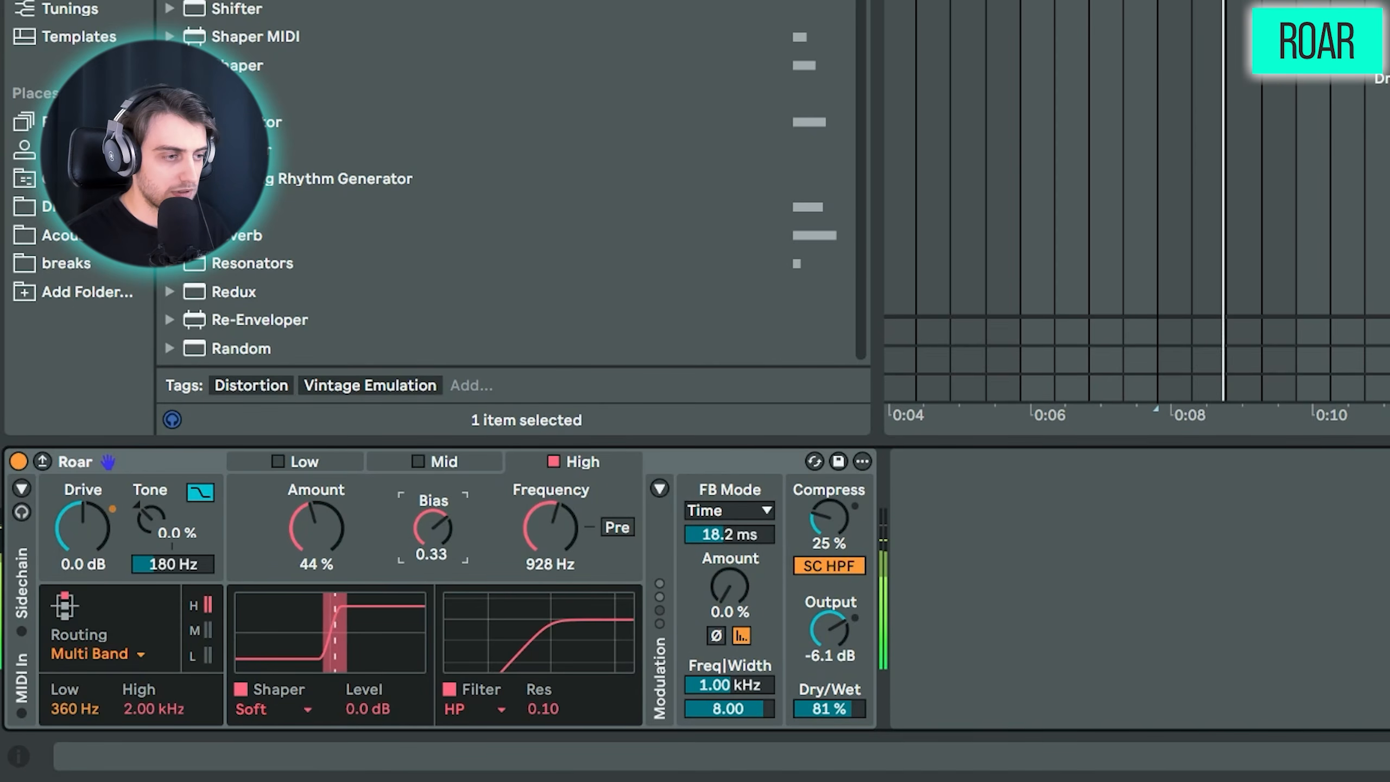
pyautogui.moveTo(332, 552); pyautogui.dragTo(333, 552)
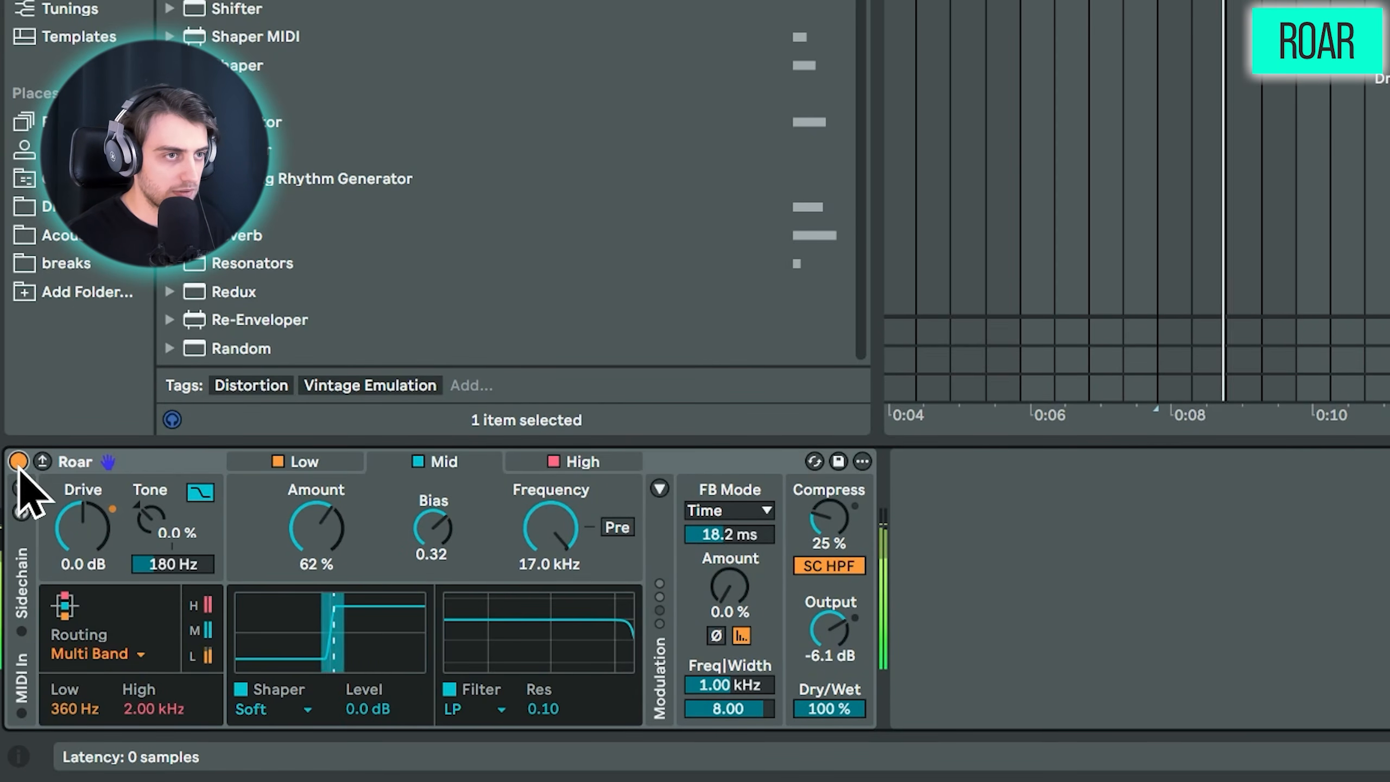
# Step: Compare the loop with Roar bypassed and active, and sweep Dry/Wet from 0% up to 59% during playback
pyautogui.click(17, 463)
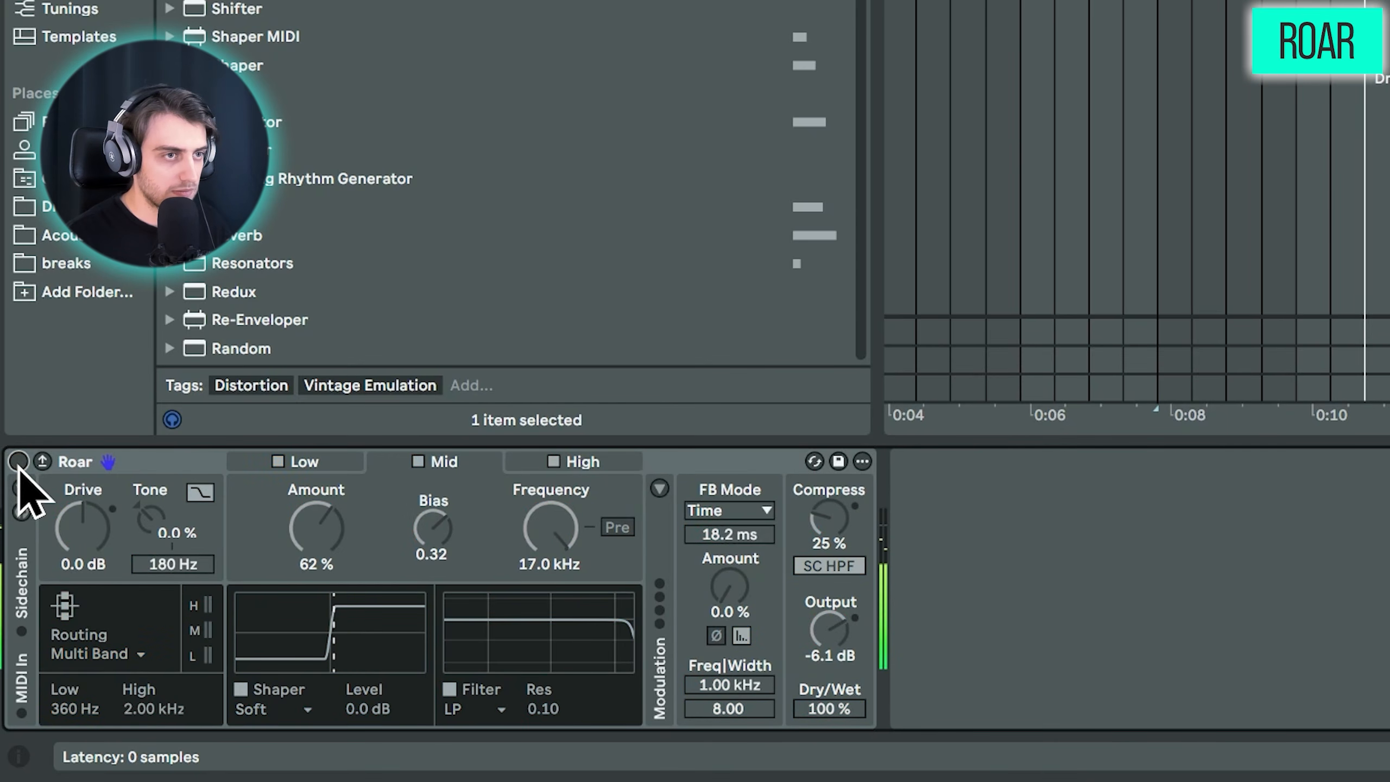
pyautogui.click(18, 462)
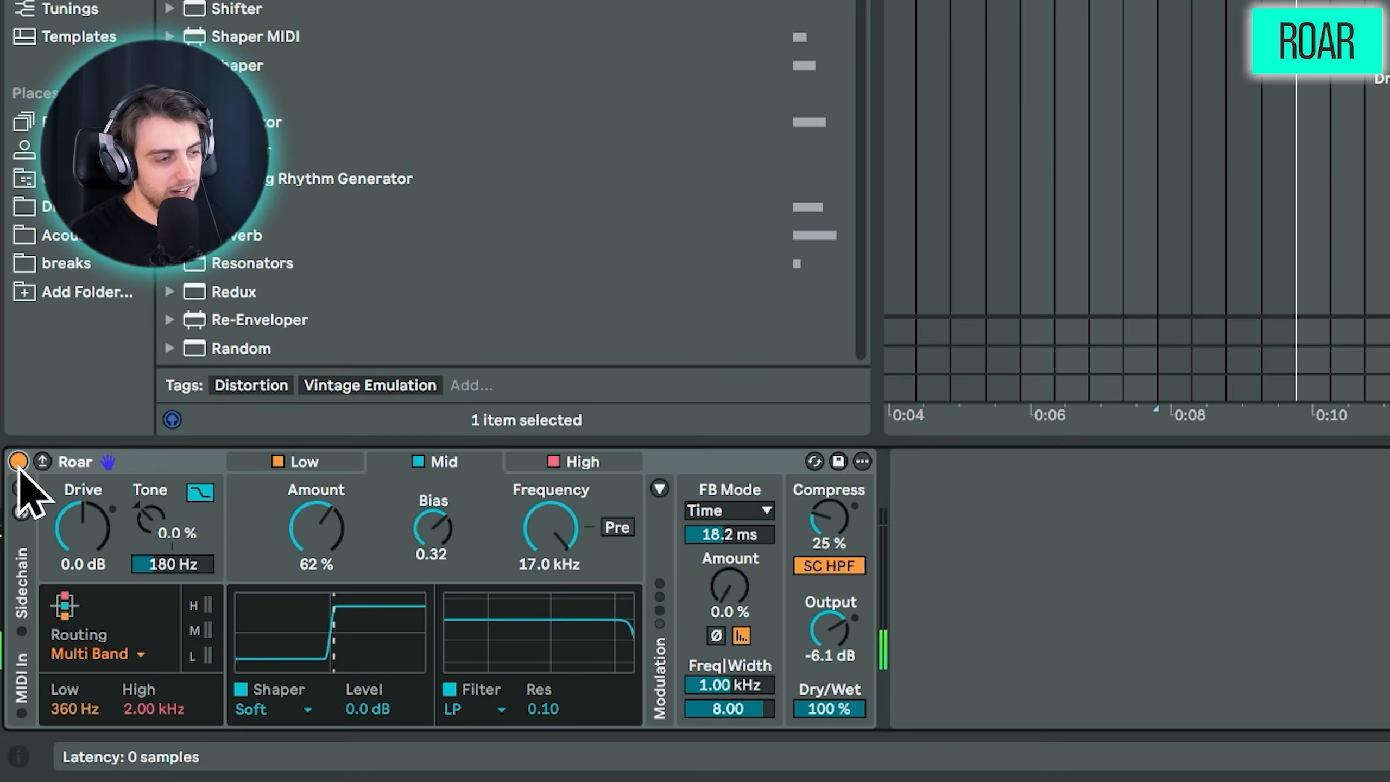
pyautogui.moveTo(829, 709); pyautogui.dragTo(828, 766)
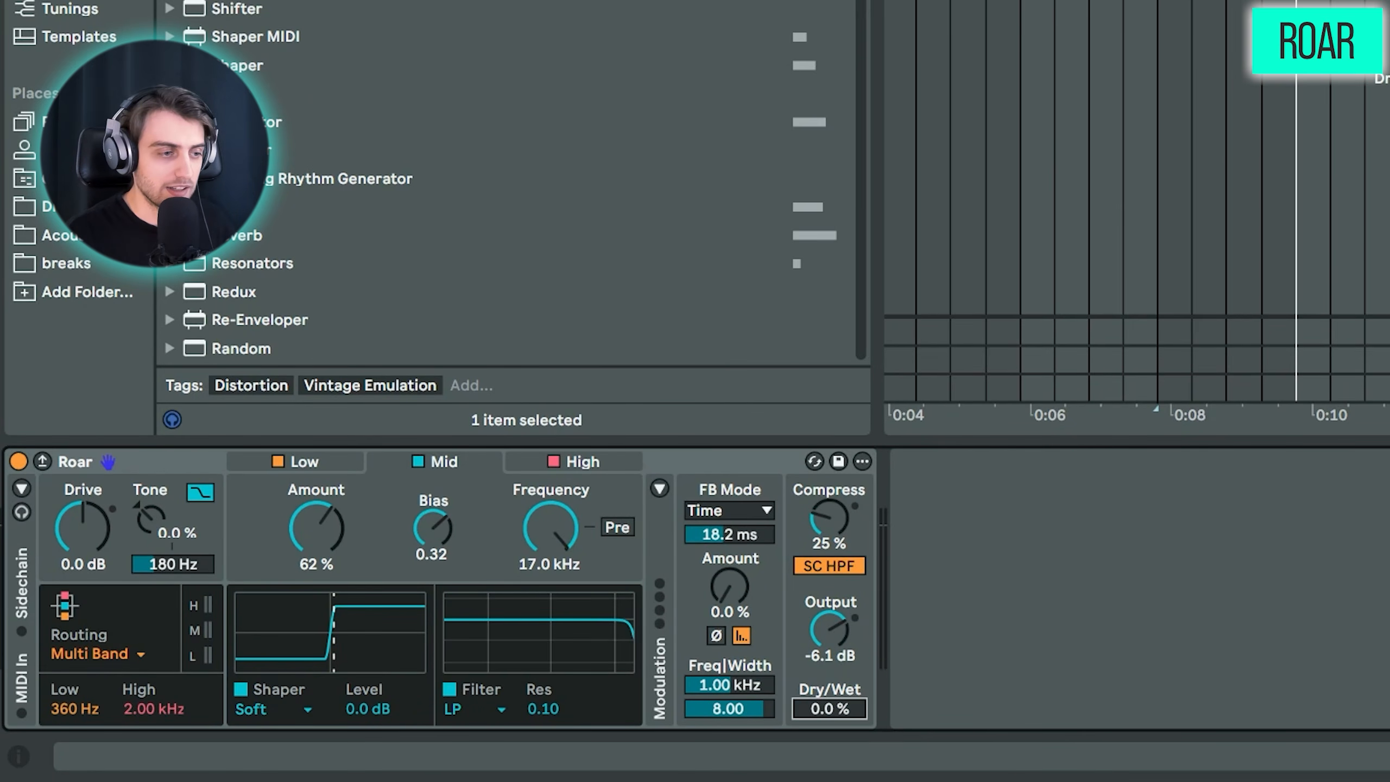
pyautogui.press('space')
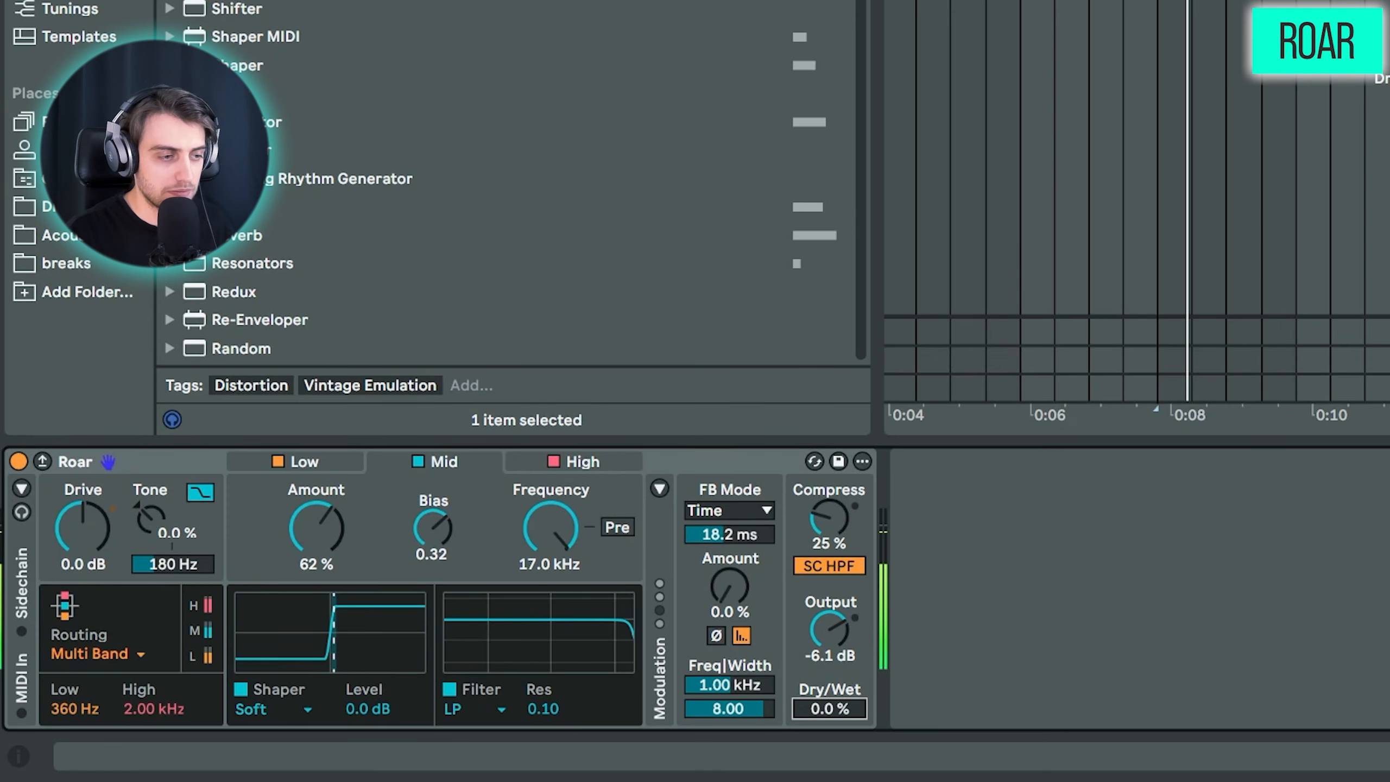
pyautogui.moveTo(829, 708); pyautogui.dragTo(829, 647)
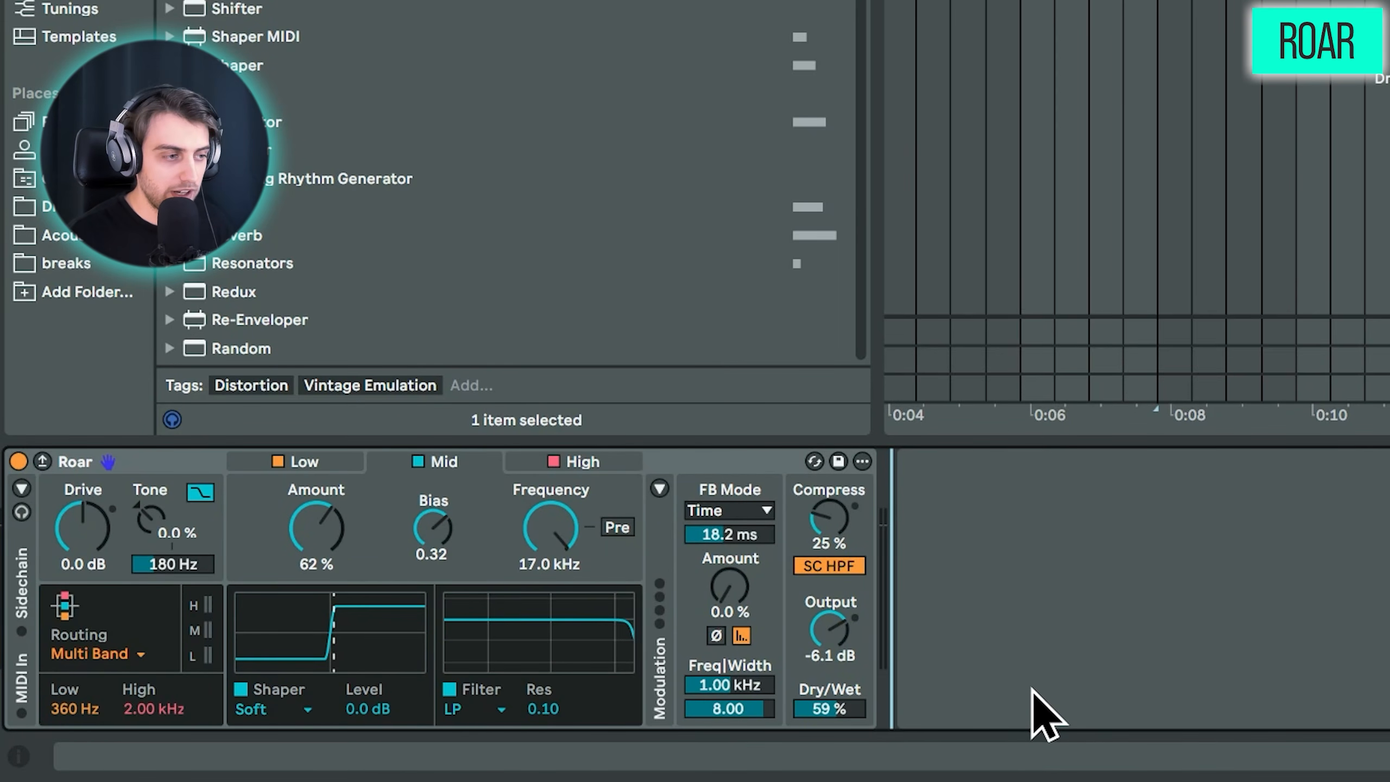
# Step: Set Roar's routing mode to Feedback and briefly expand its modulation section to view the LFO 1 settings
pyautogui.click(98, 653)
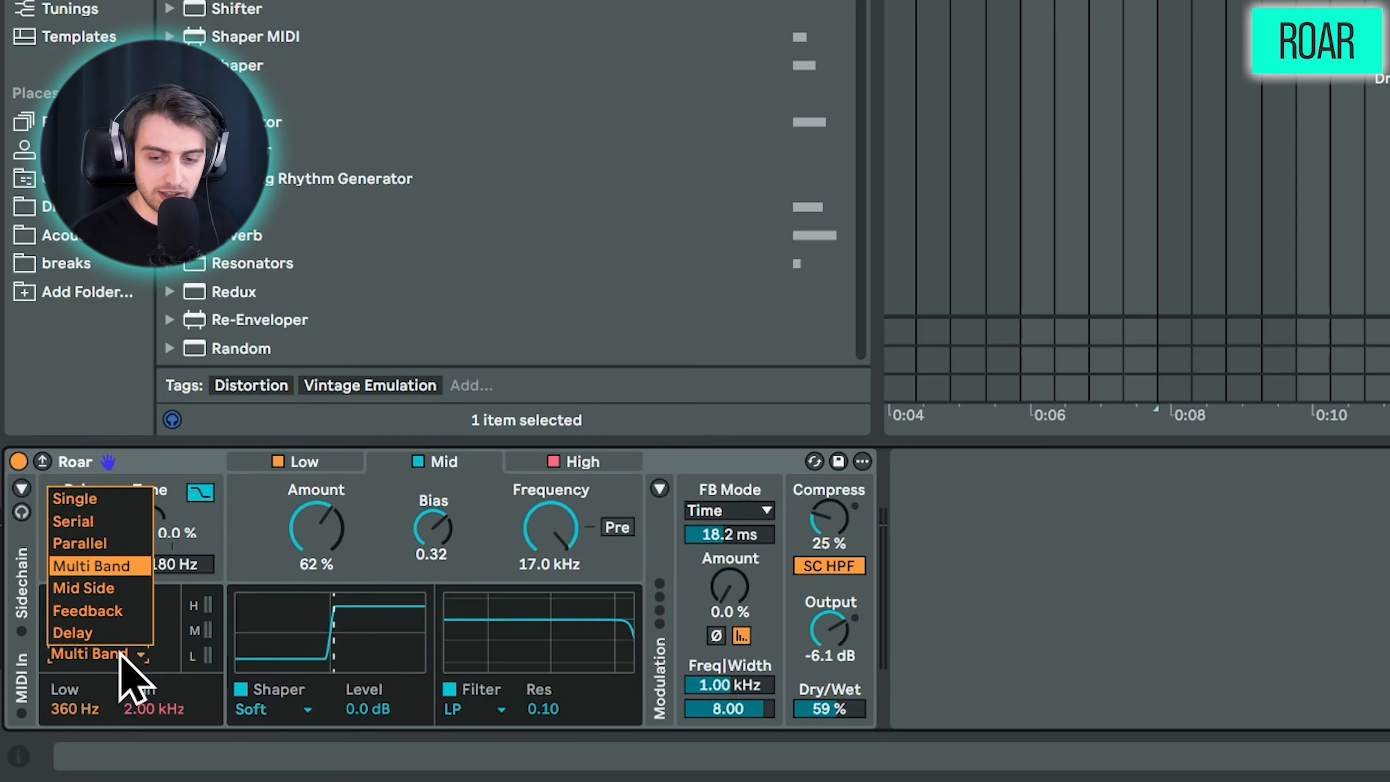
pyautogui.scroll(1, 121, 663)
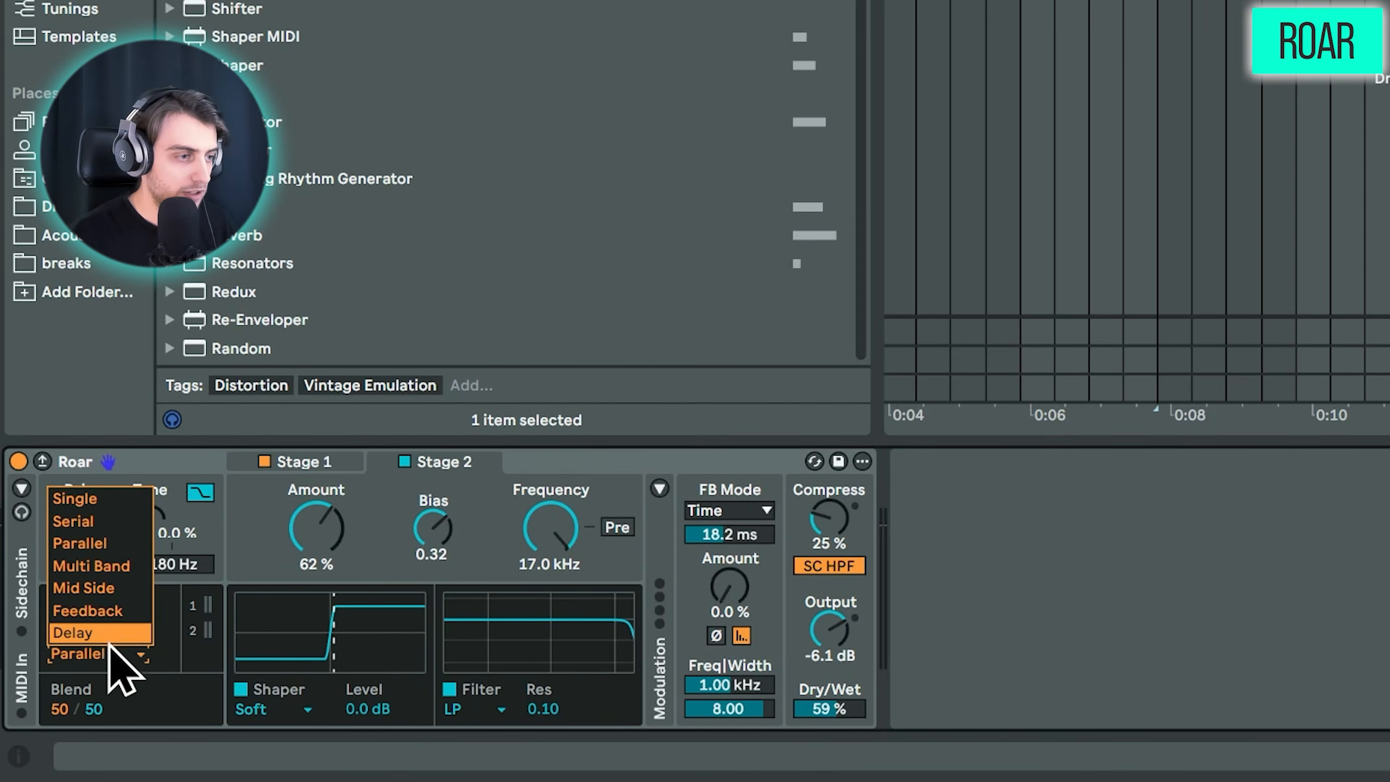
pyautogui.click(117, 617)
pyautogui.click(100, 652)
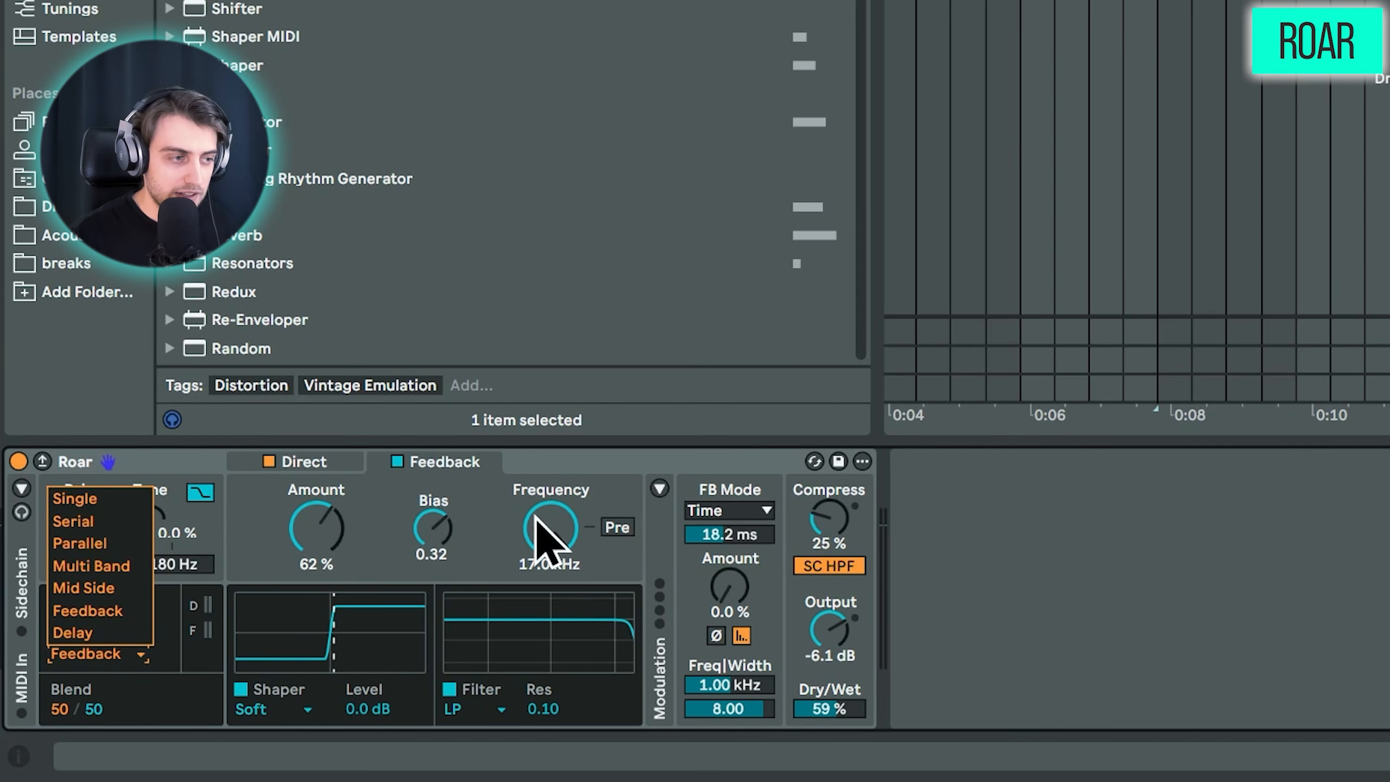
pyautogui.click(966, 526)
pyautogui.click(659, 487)
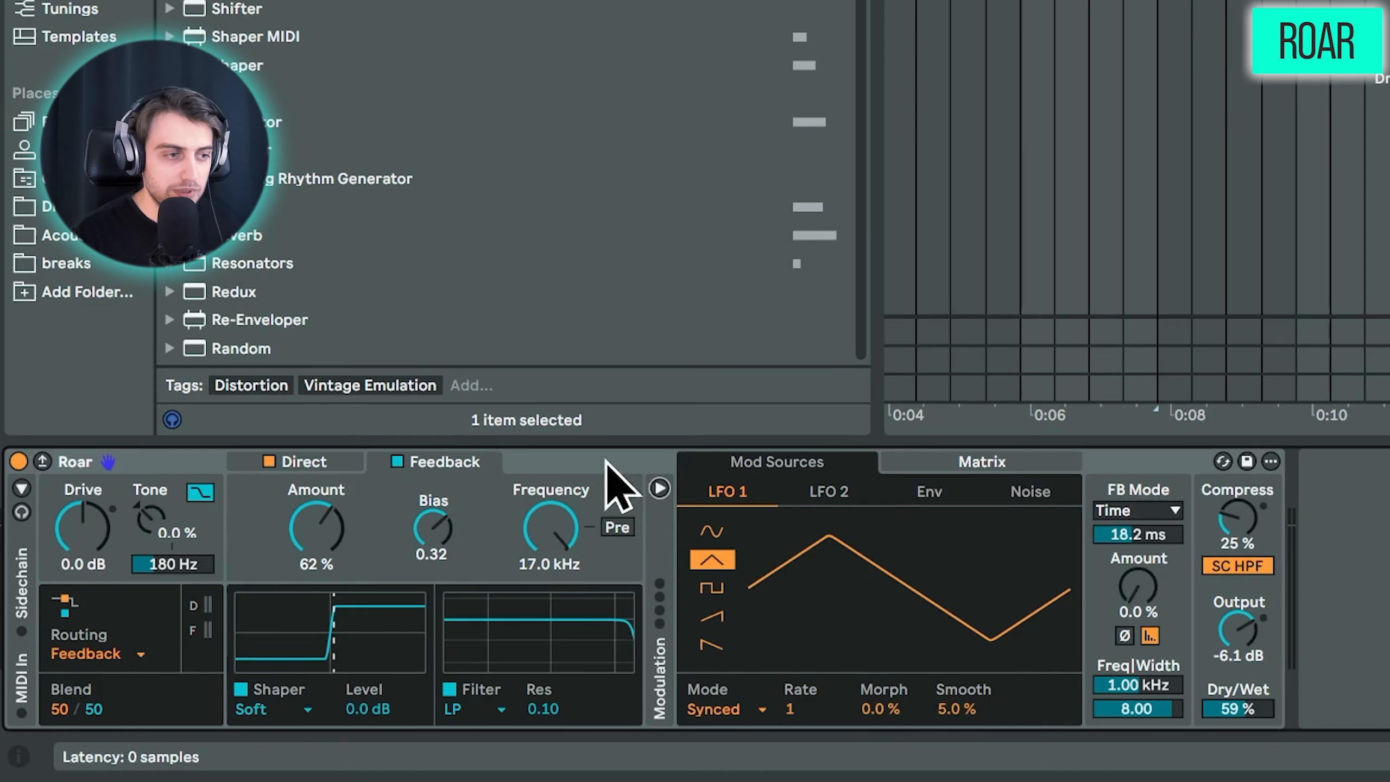
pyautogui.click(660, 488)
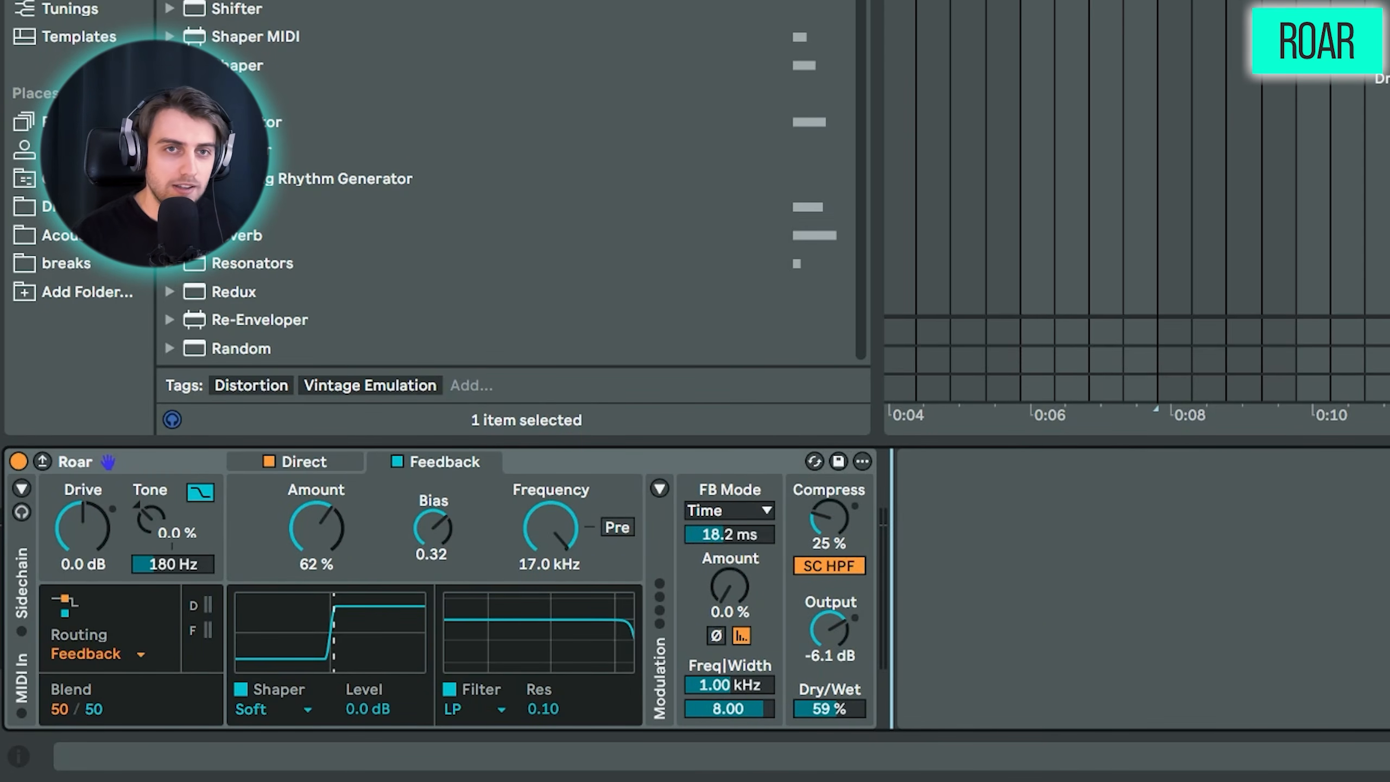
# Step: Select the Bass of Velvet track and enlarge its height so the clip's notes are easy to see
pyautogui.click(1386, 4)
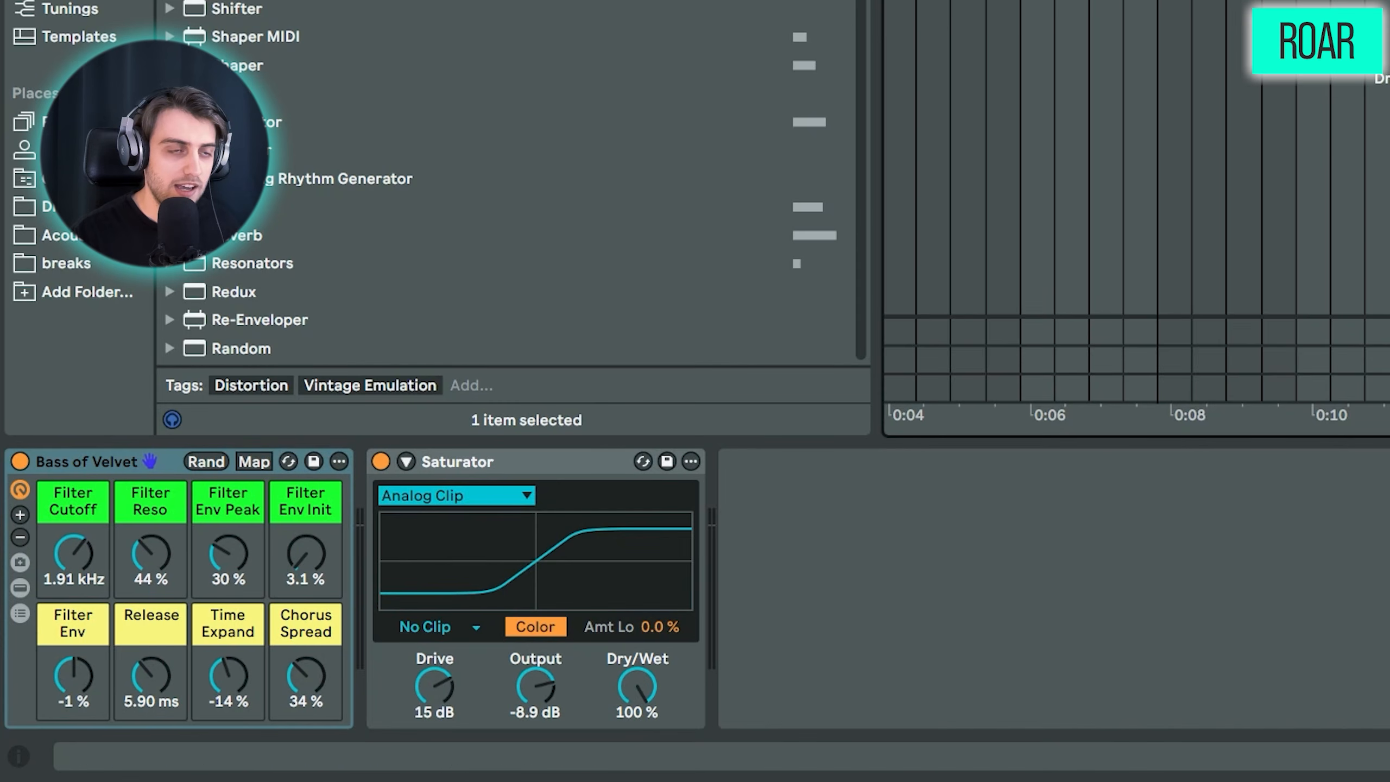
pyautogui.scroll(5, 900, 232)
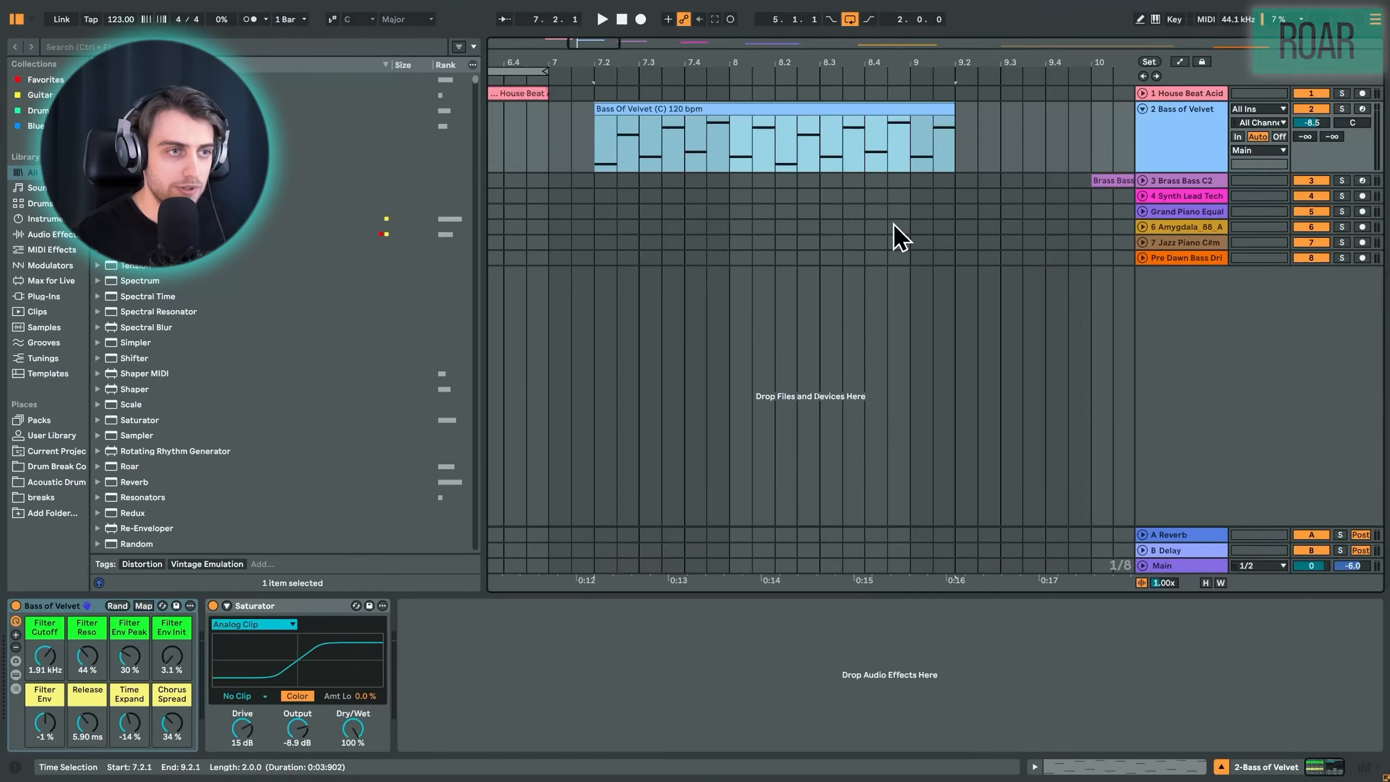
pyautogui.moveTo(1201, 170); pyautogui.dragTo(1201, 254)
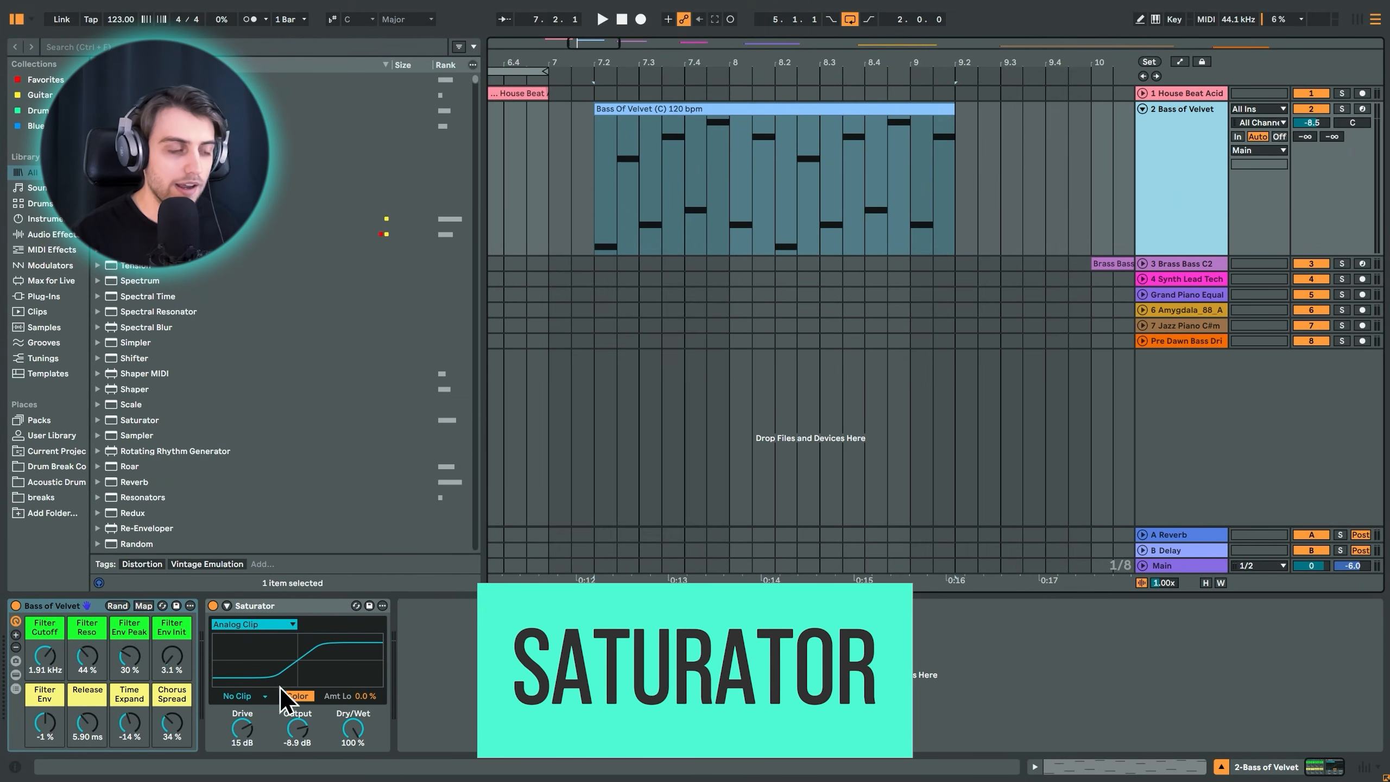
# Step: Bypass Saturator on the Bass of Velvet track and loop the Bass Of Velvet clip
pyautogui.click(212, 606)
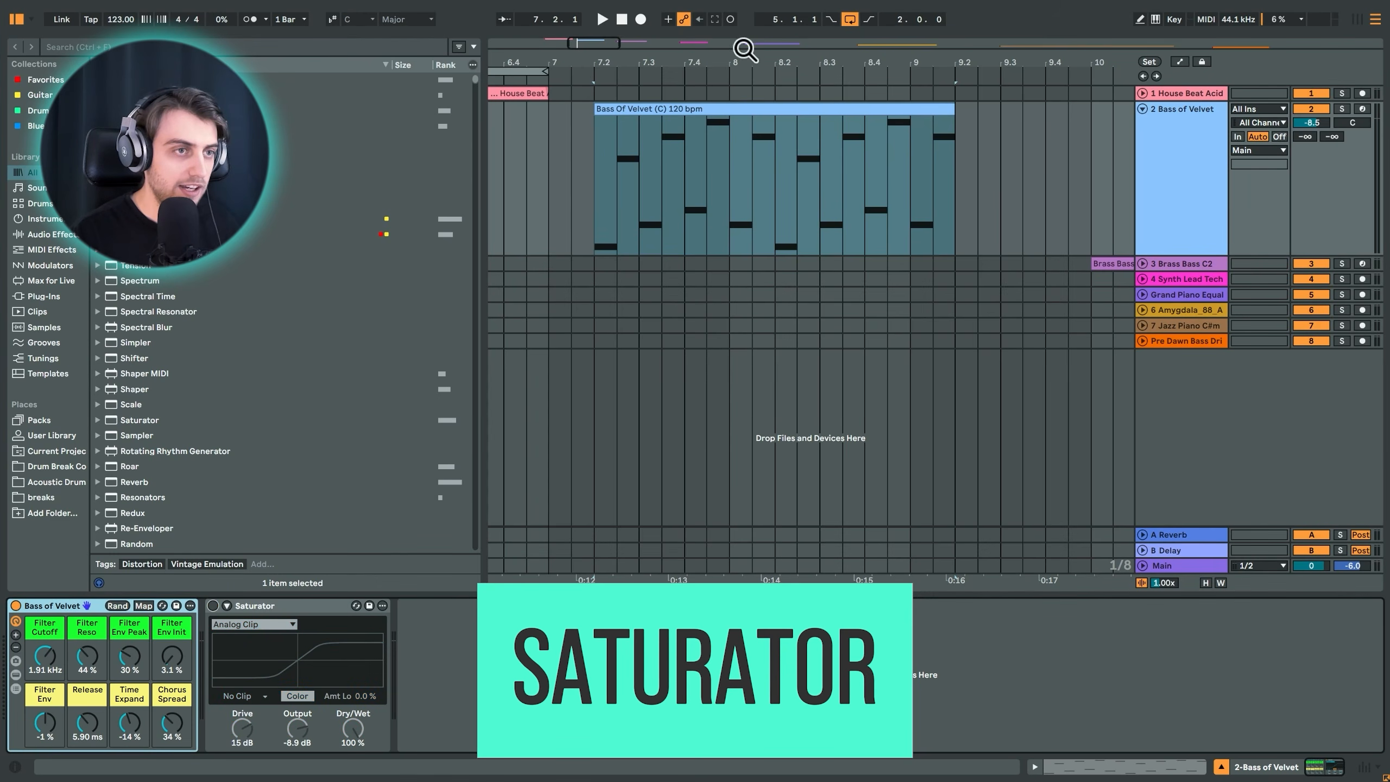
pyautogui.click(710, 108)
pyautogui.hotkey('ctrl', 'l')
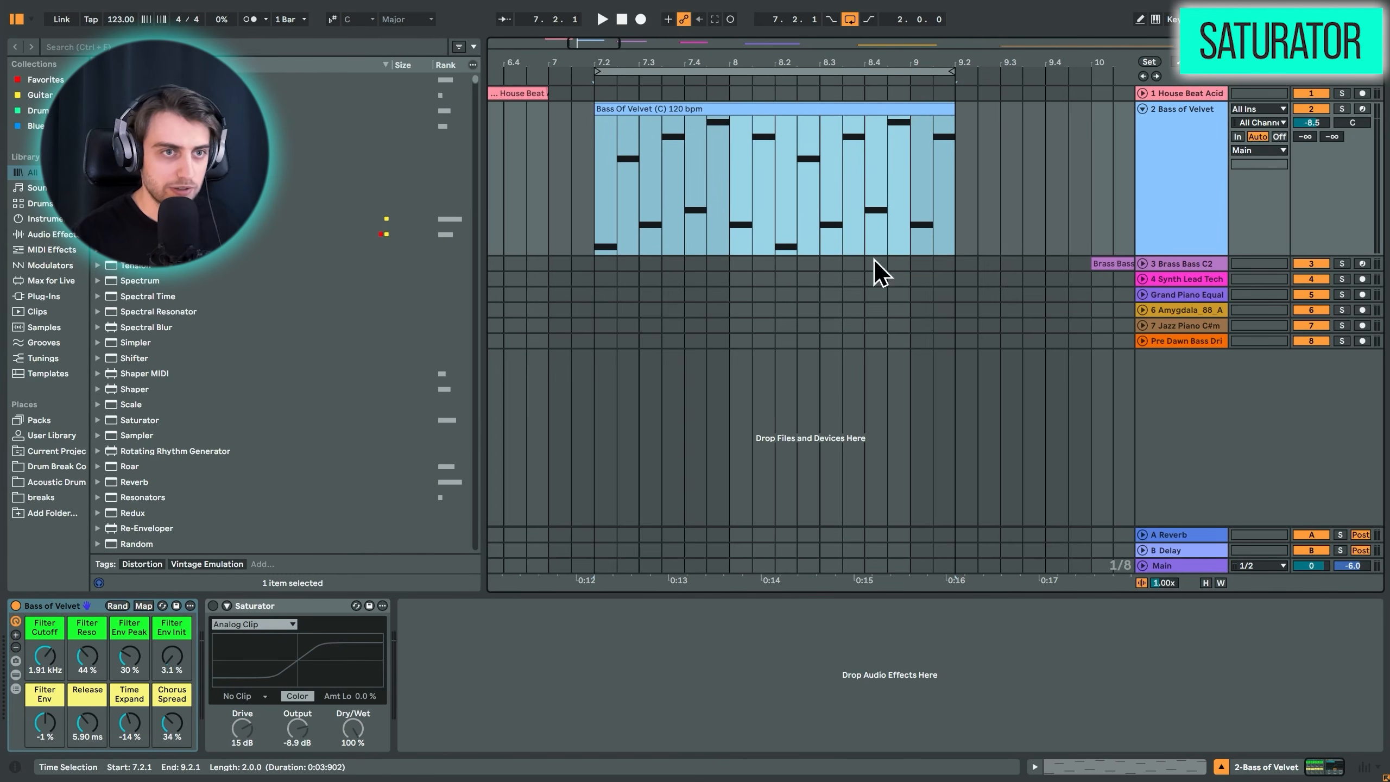
# Step: Play the bass loop, switch Saturator on during playback for comparison, and view its available curve types
pyautogui.press('space')
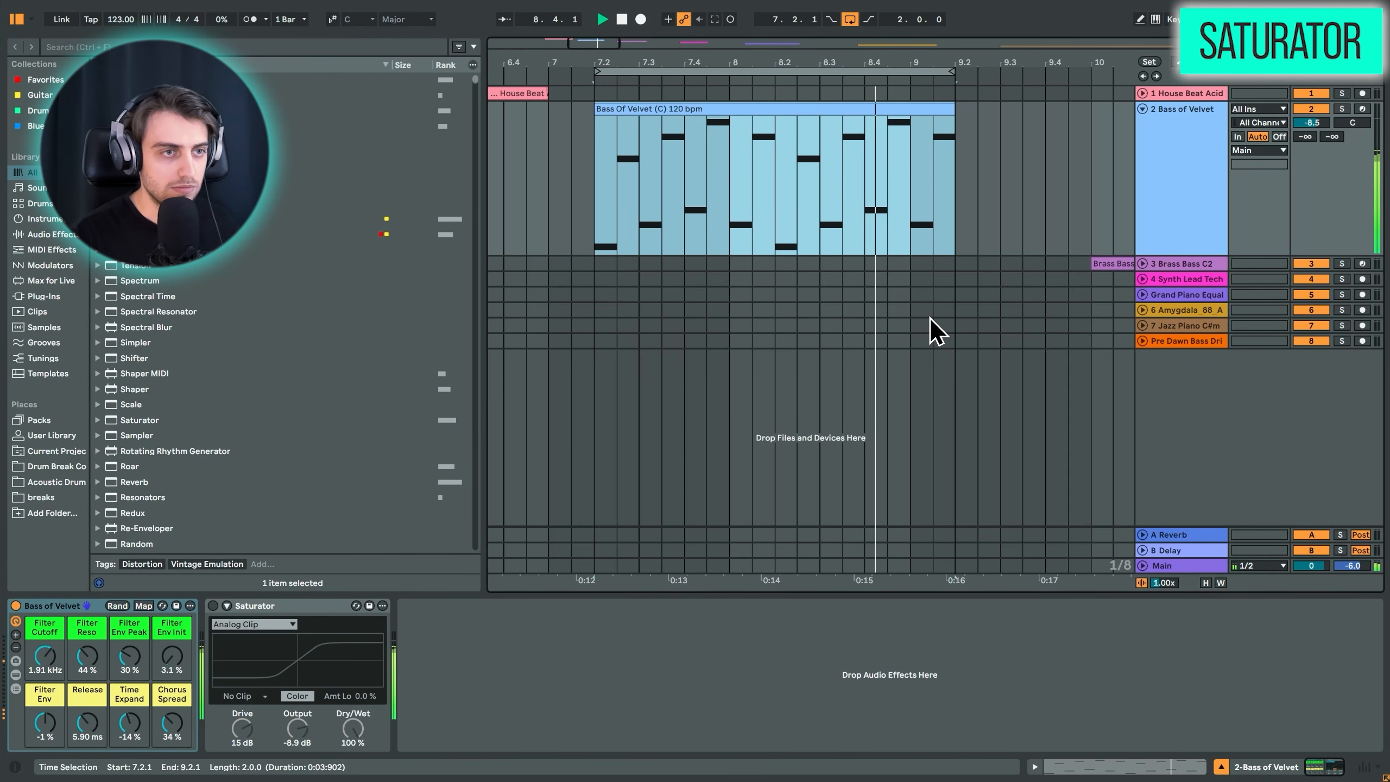
pyautogui.click(213, 605)
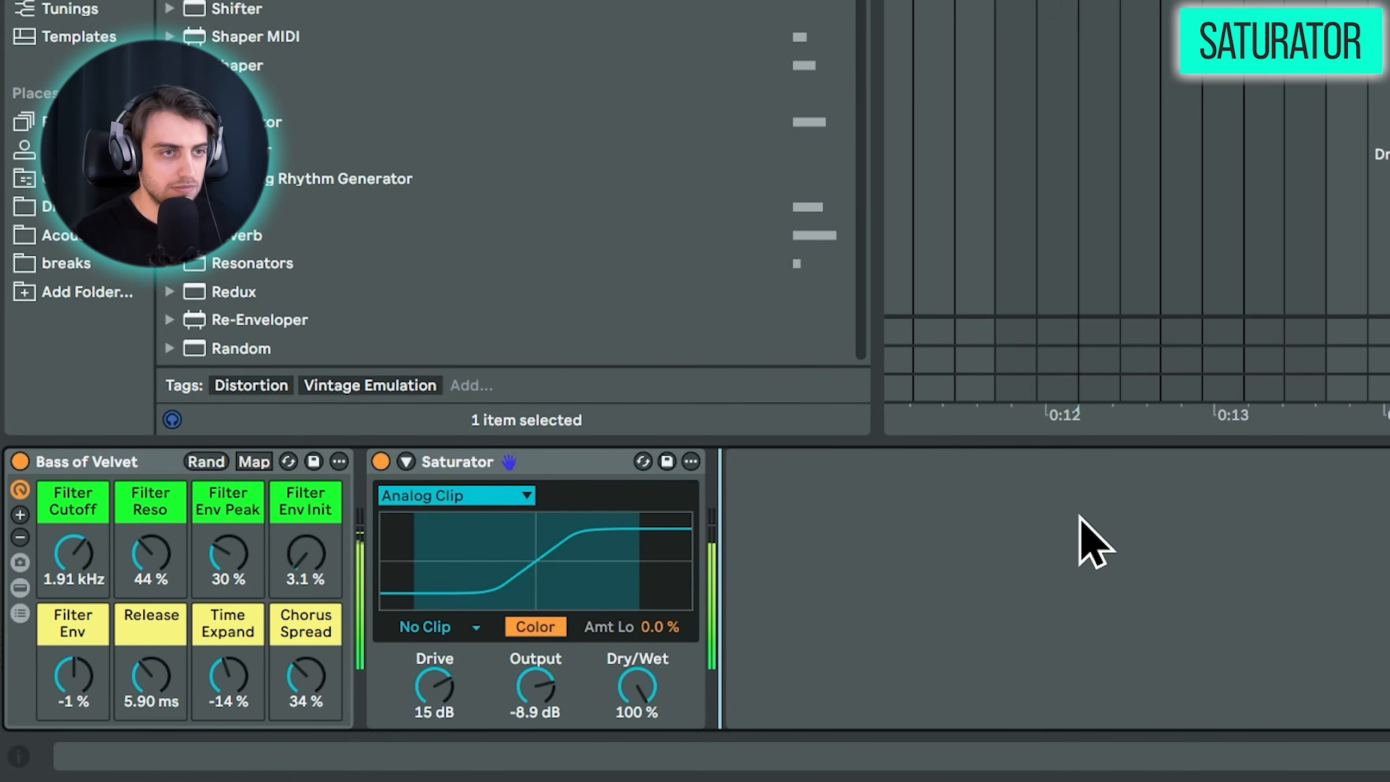
pyautogui.click(477, 500)
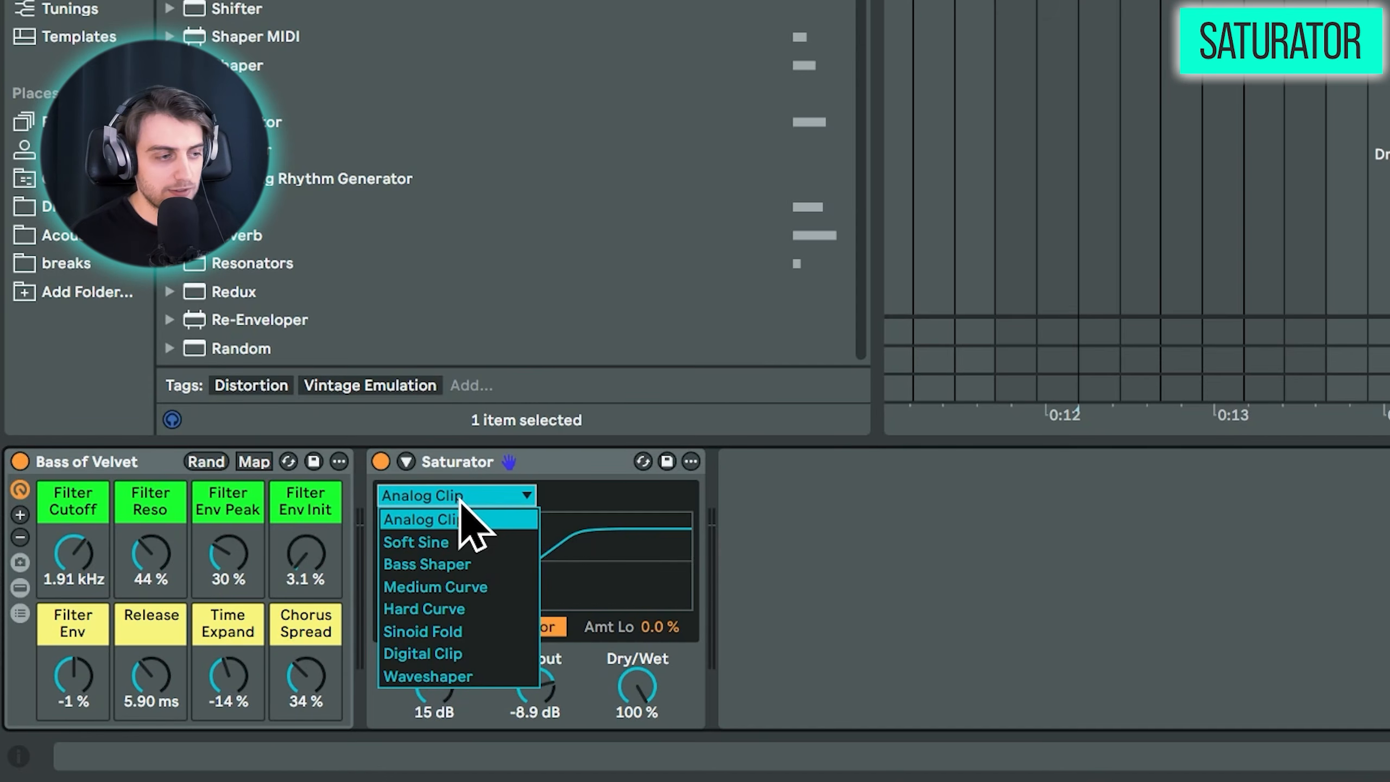
pyautogui.click(852, 477)
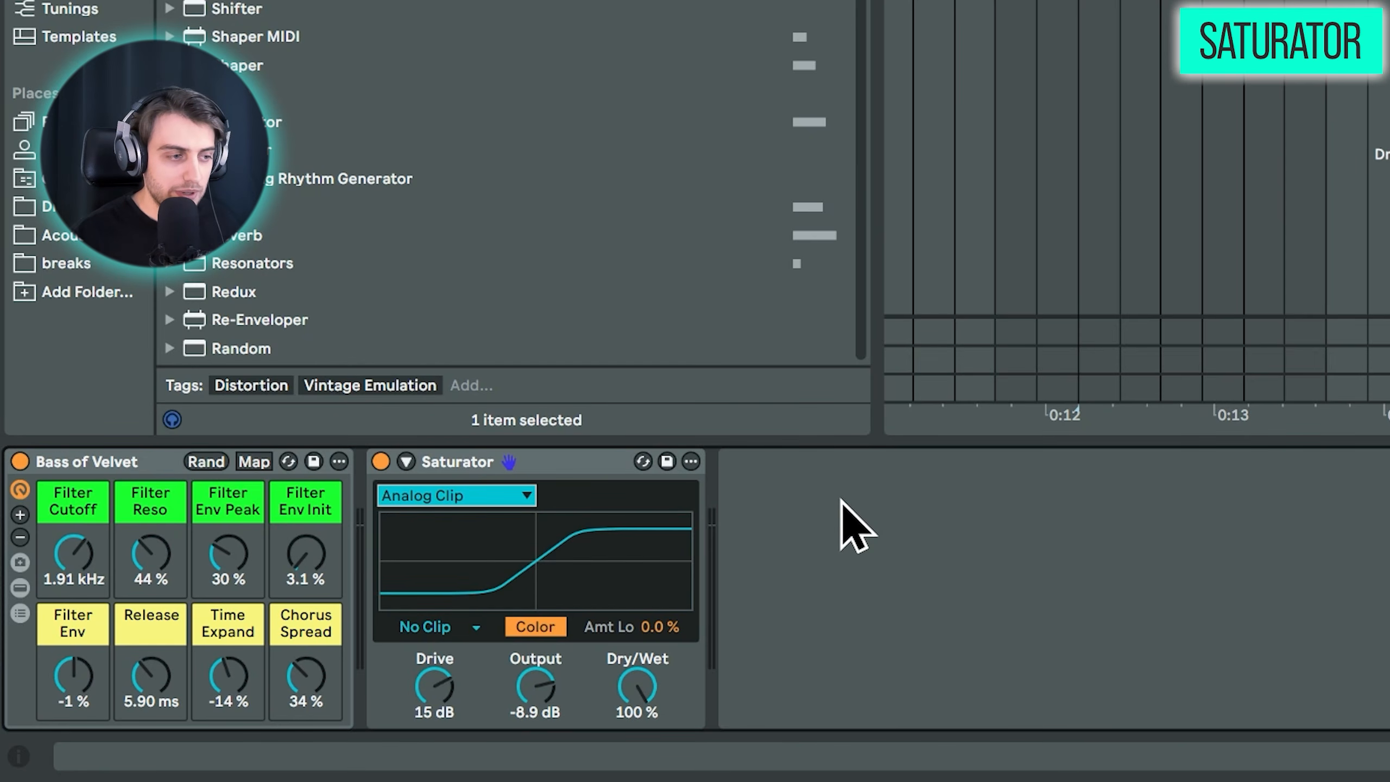
# Step: Lower Saturator's Drive to 11 dB and compare the bass with Saturator bypassed and active
pyautogui.moveTo(440, 706); pyautogui.dragTo(413, 670)
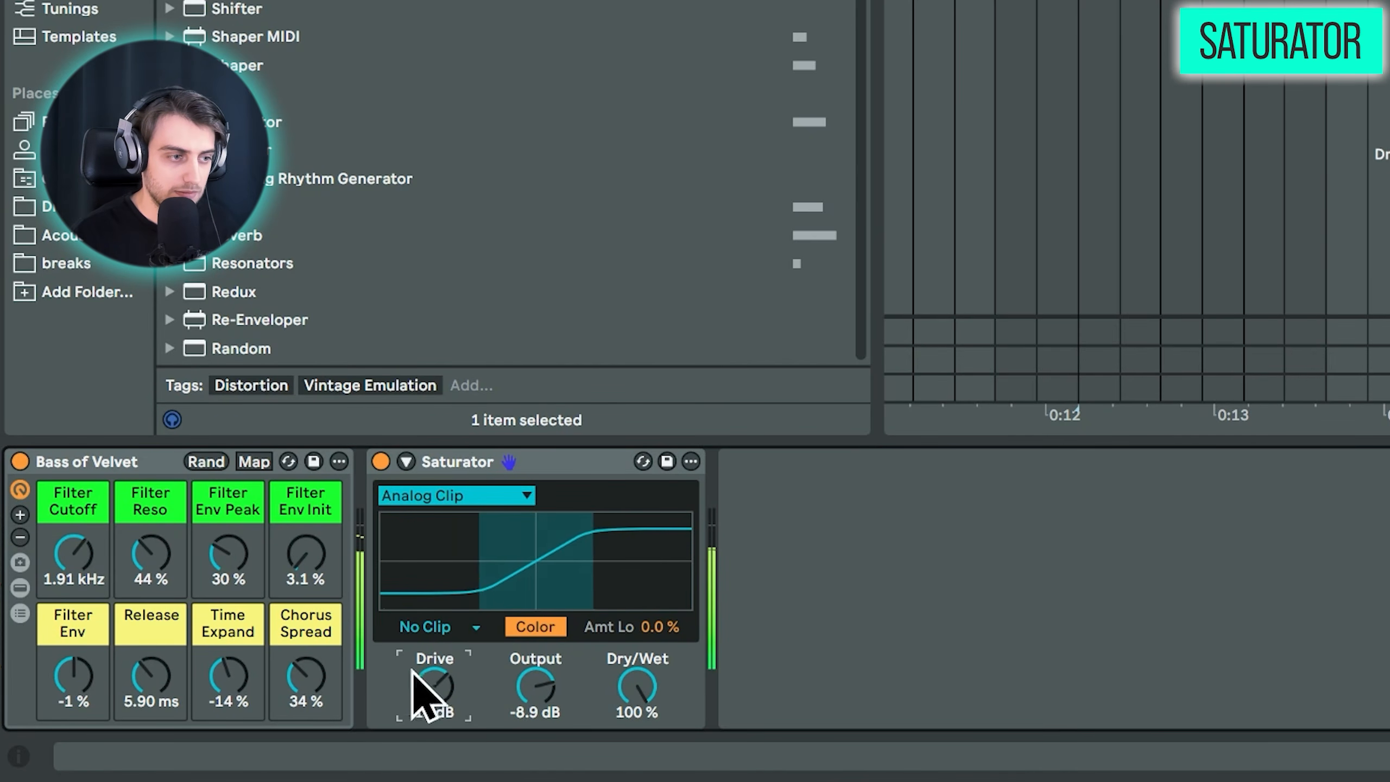
pyautogui.click(380, 462)
pyautogui.click(380, 461)
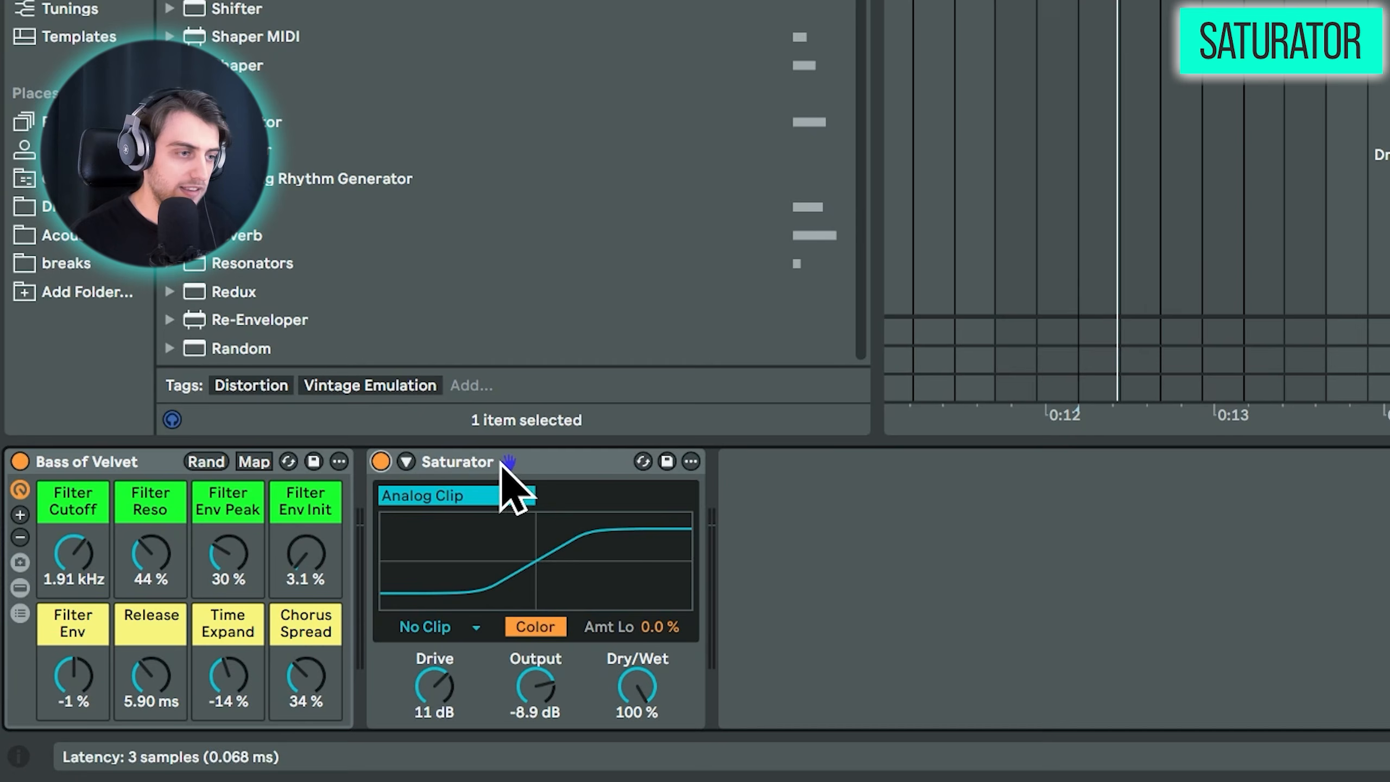
# Step: Set Saturator's curve type to Waveshaper and work with its Color Curve and Waveshaper controls expanded
pyautogui.click(486, 497)
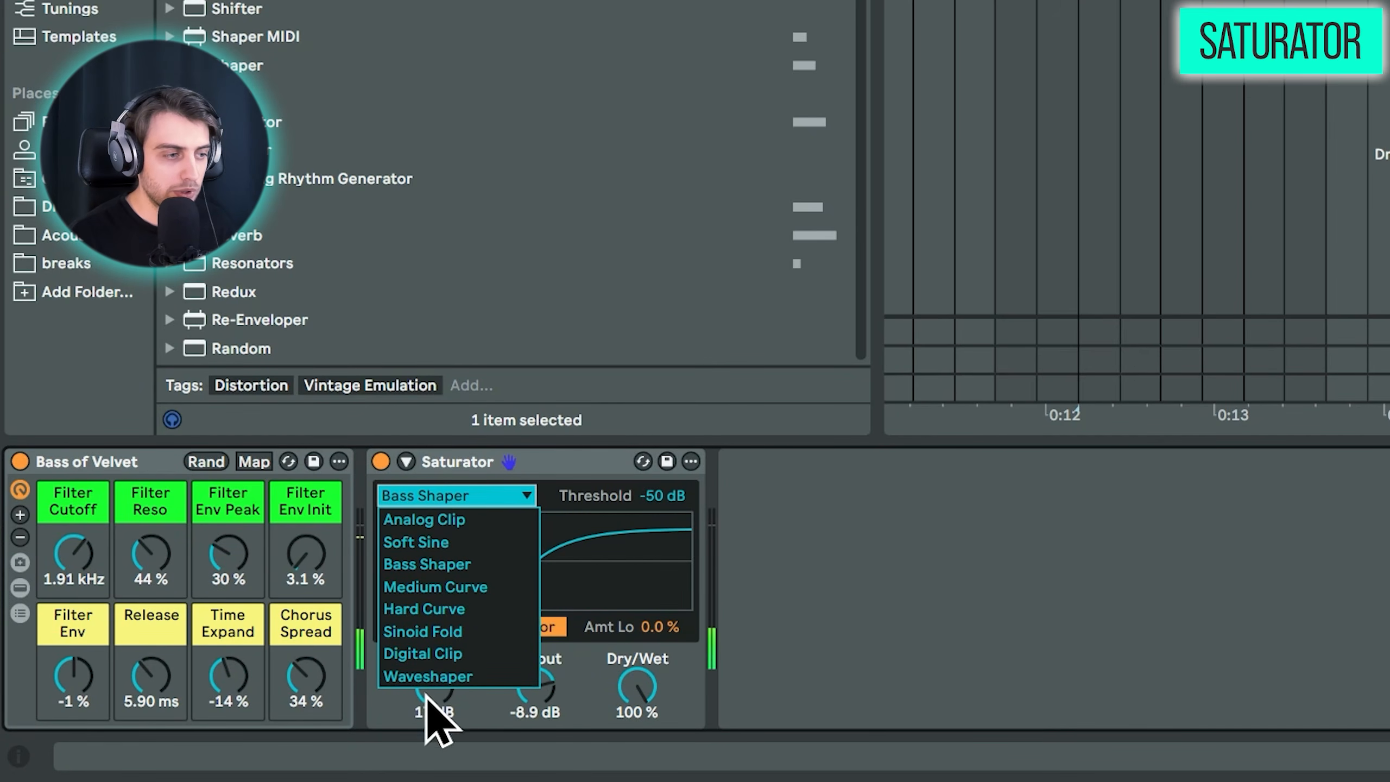
pyautogui.click(446, 676)
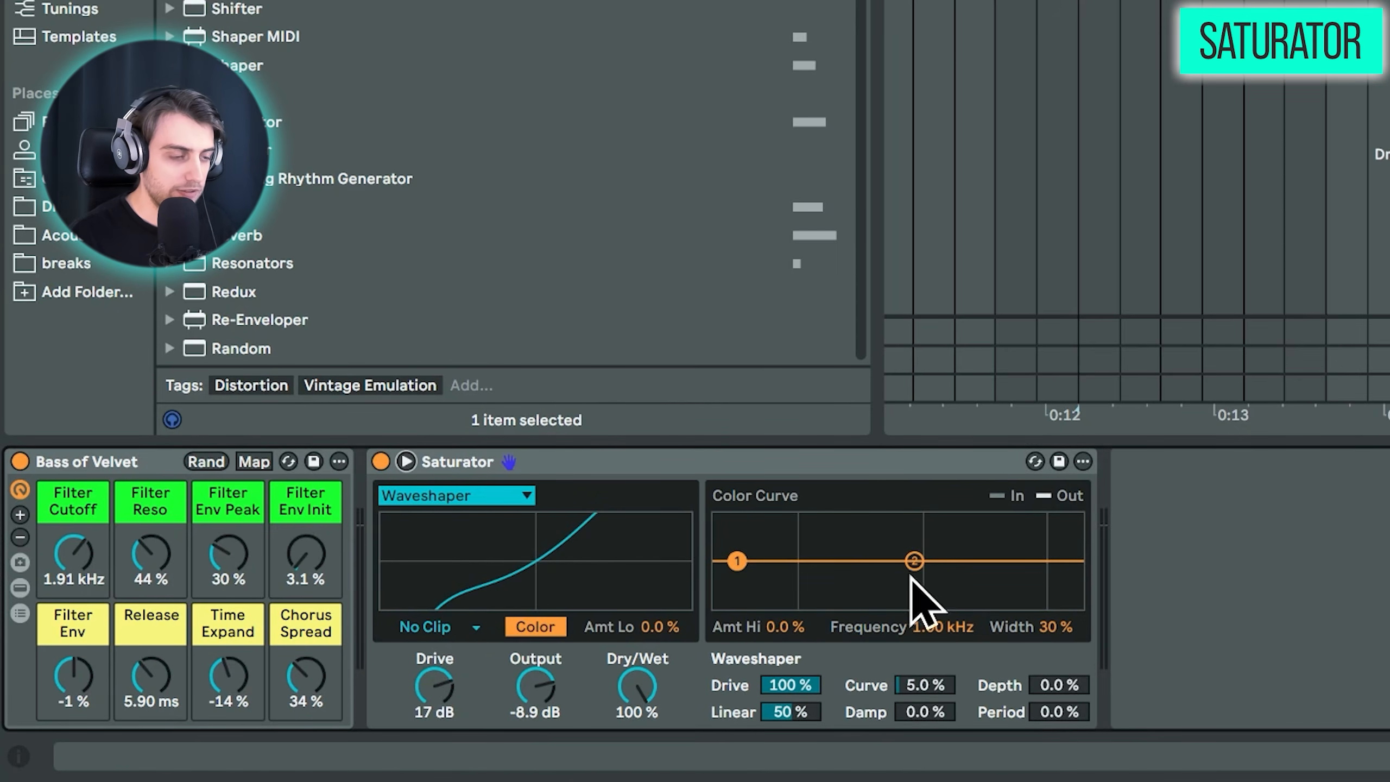
pyautogui.click(455, 496)
pyautogui.click(418, 698)
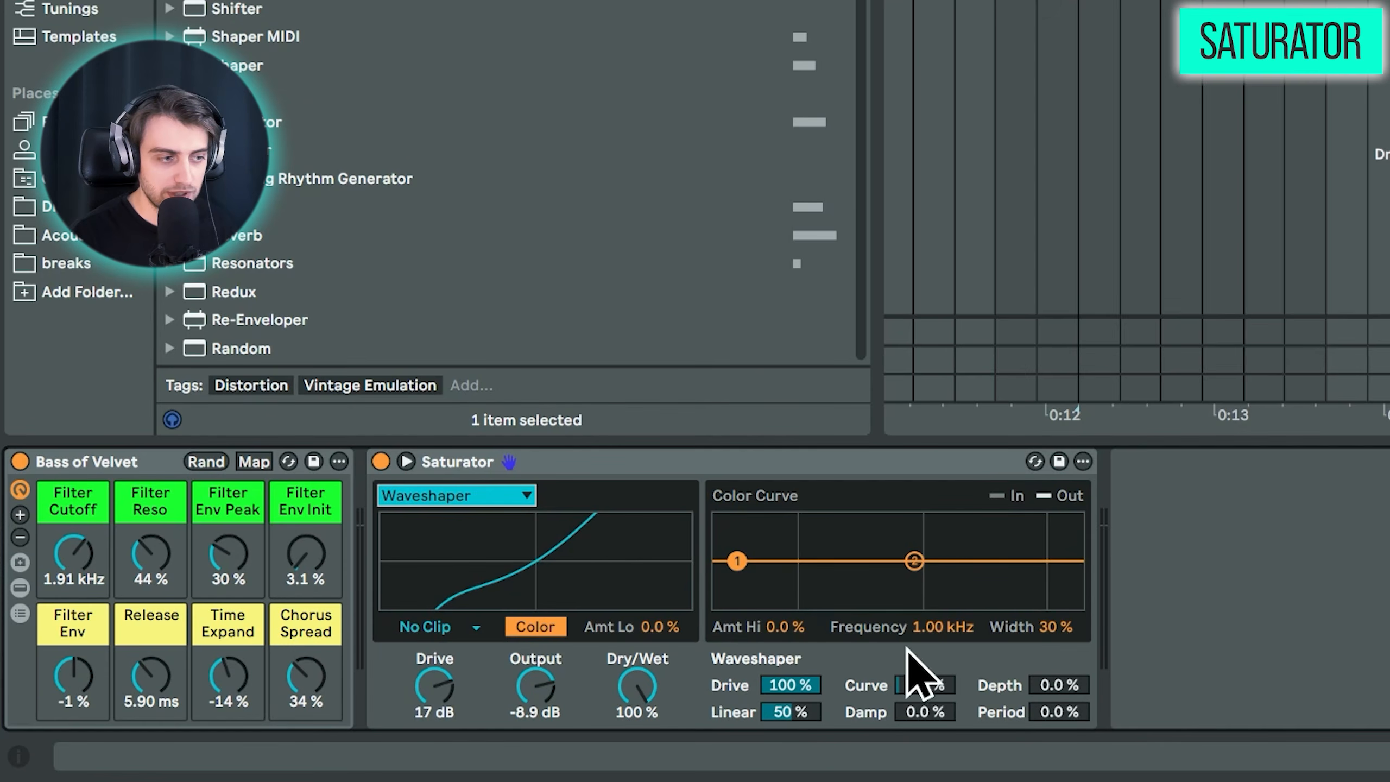
# Step: Shape the Waveshaper curve with its Drive at 62%, Curve at 11%, Depth at 36% and Linear at 100%
pyautogui.moveTo(790, 685); pyautogui.dragTo(790, 684)
pyautogui.moveTo(919, 686); pyautogui.dragTo(919, 665)
pyautogui.moveTo(791, 712); pyautogui.dragTo(794, 706)
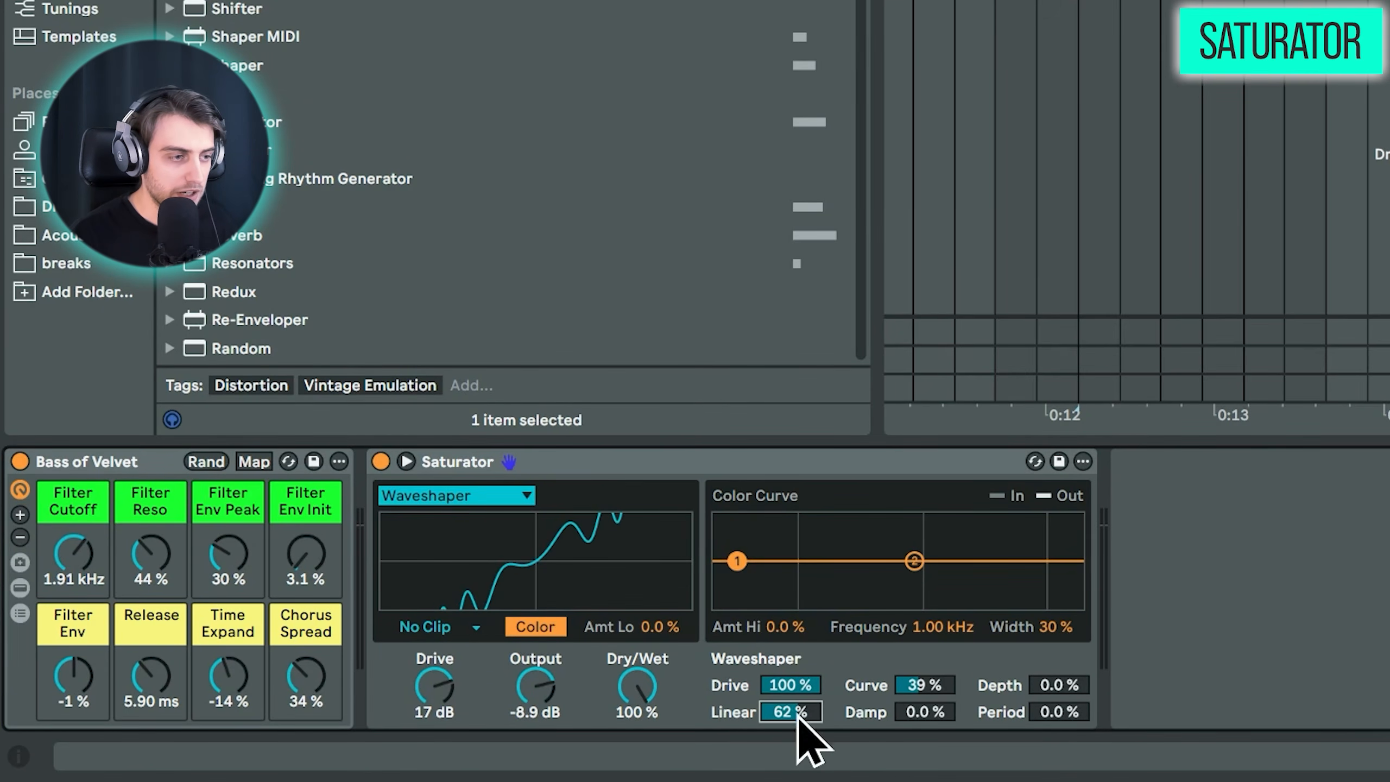
pyautogui.moveTo(924, 712); pyautogui.dragTo(924, 709)
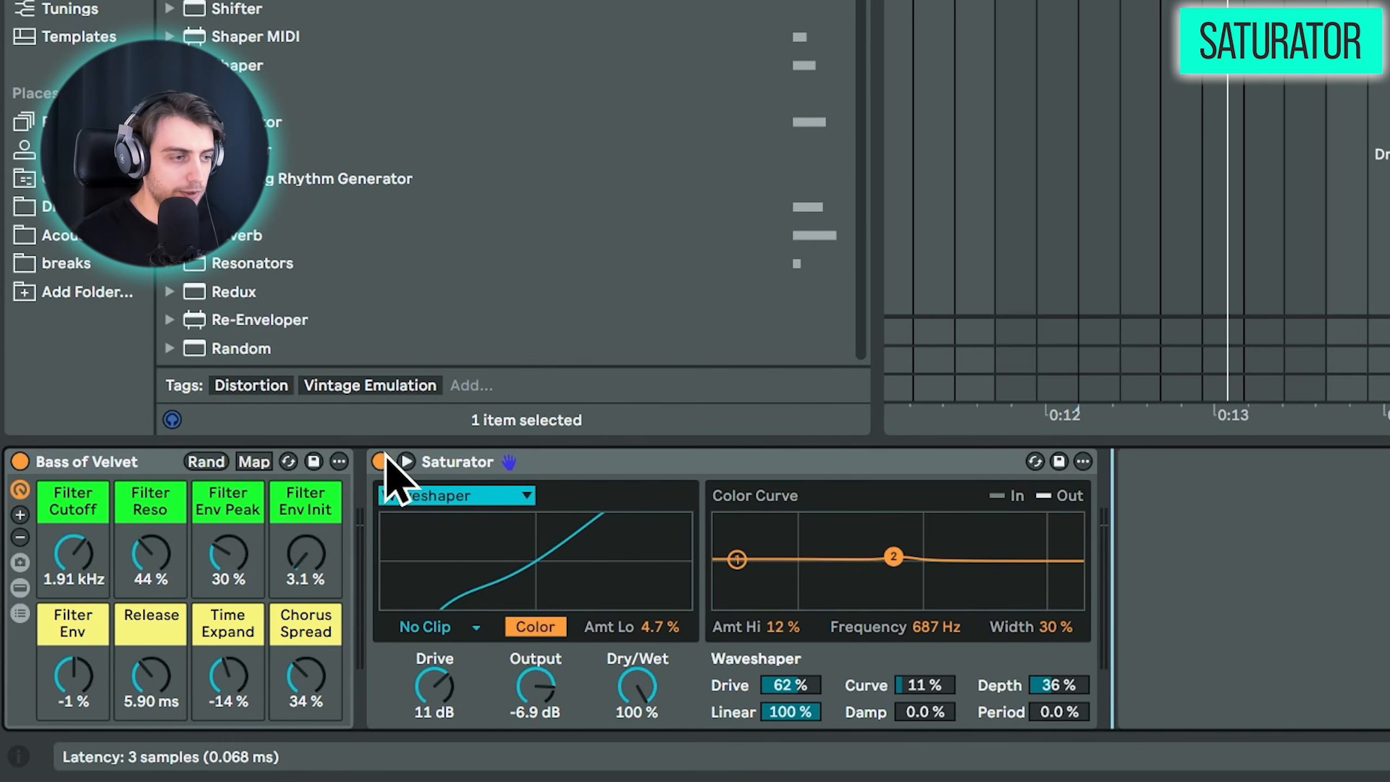
# Step: Compare the playing bass with Saturator bypassed and active, and stop playback
pyautogui.click(381, 461)
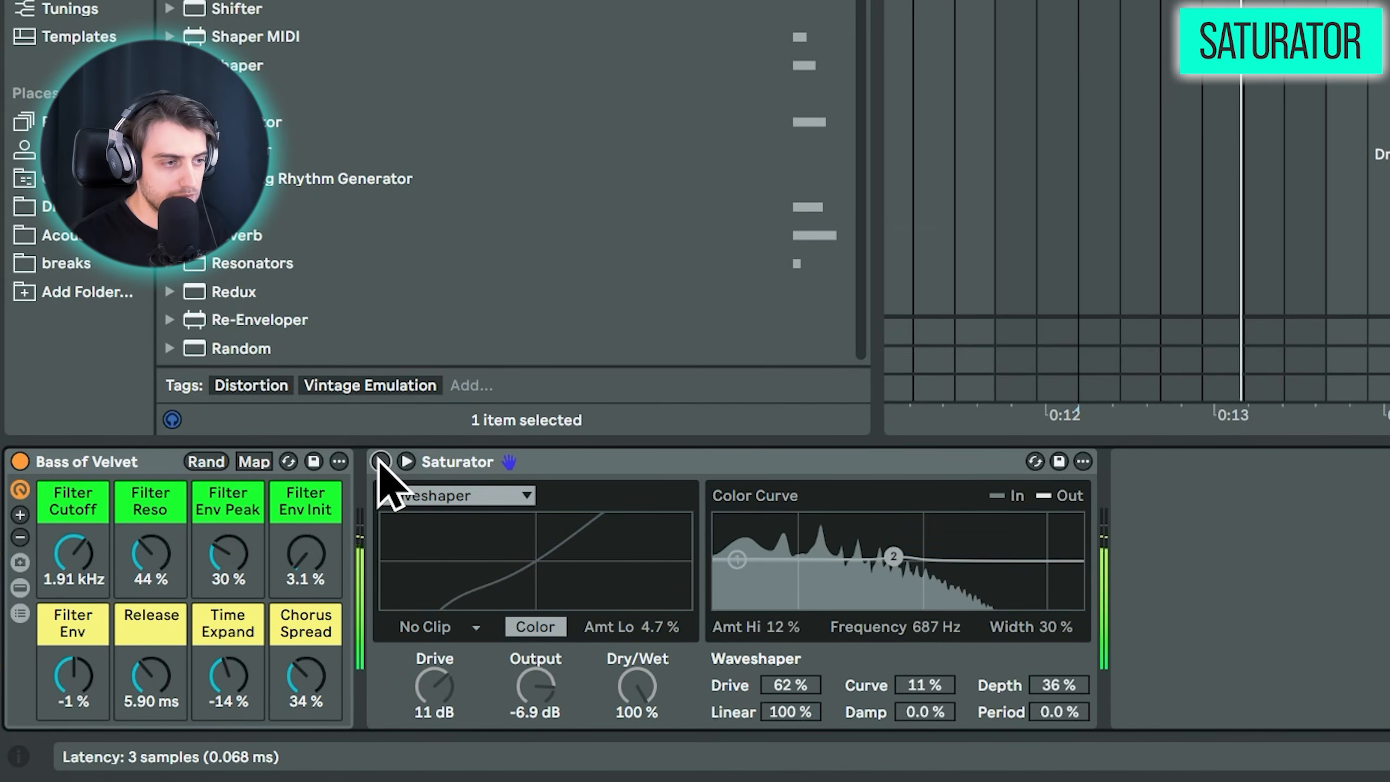
pyautogui.click(380, 462)
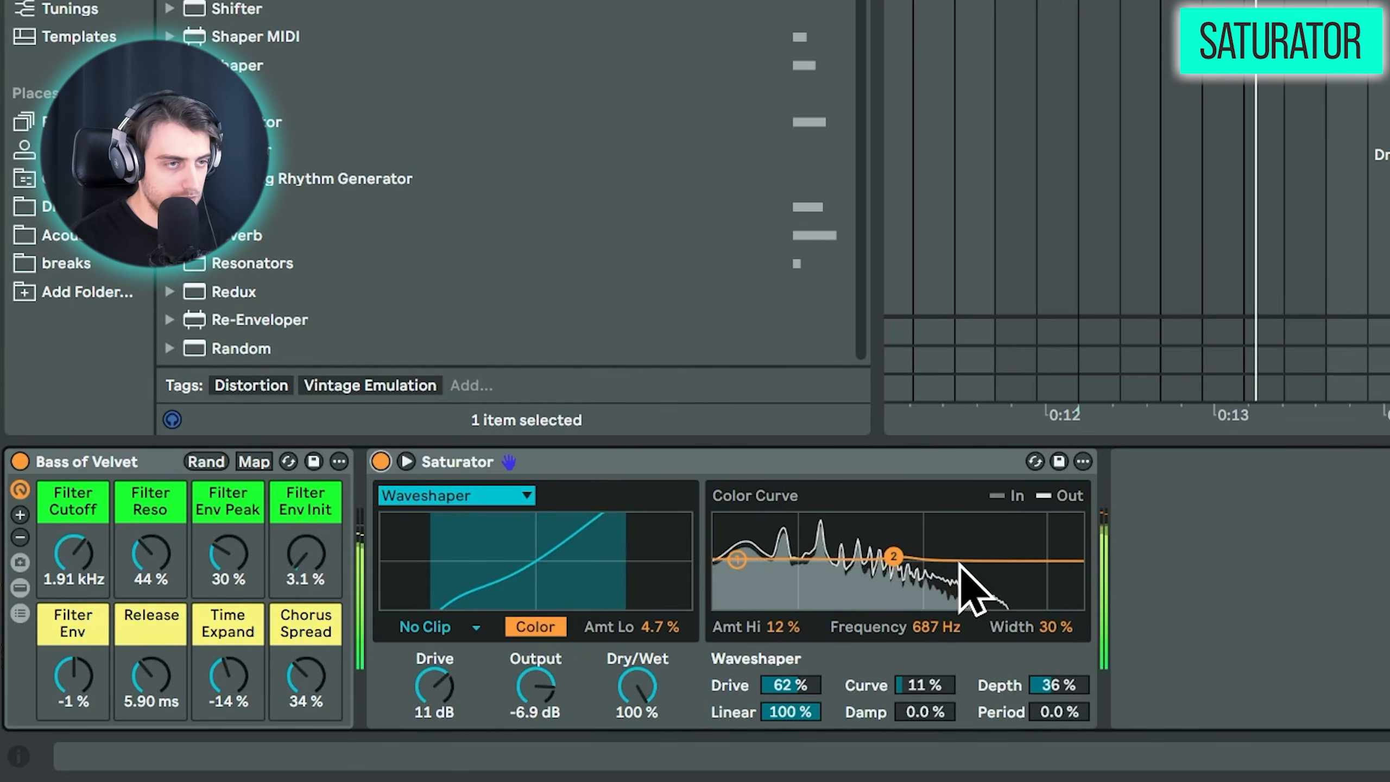
pyautogui.press('space')
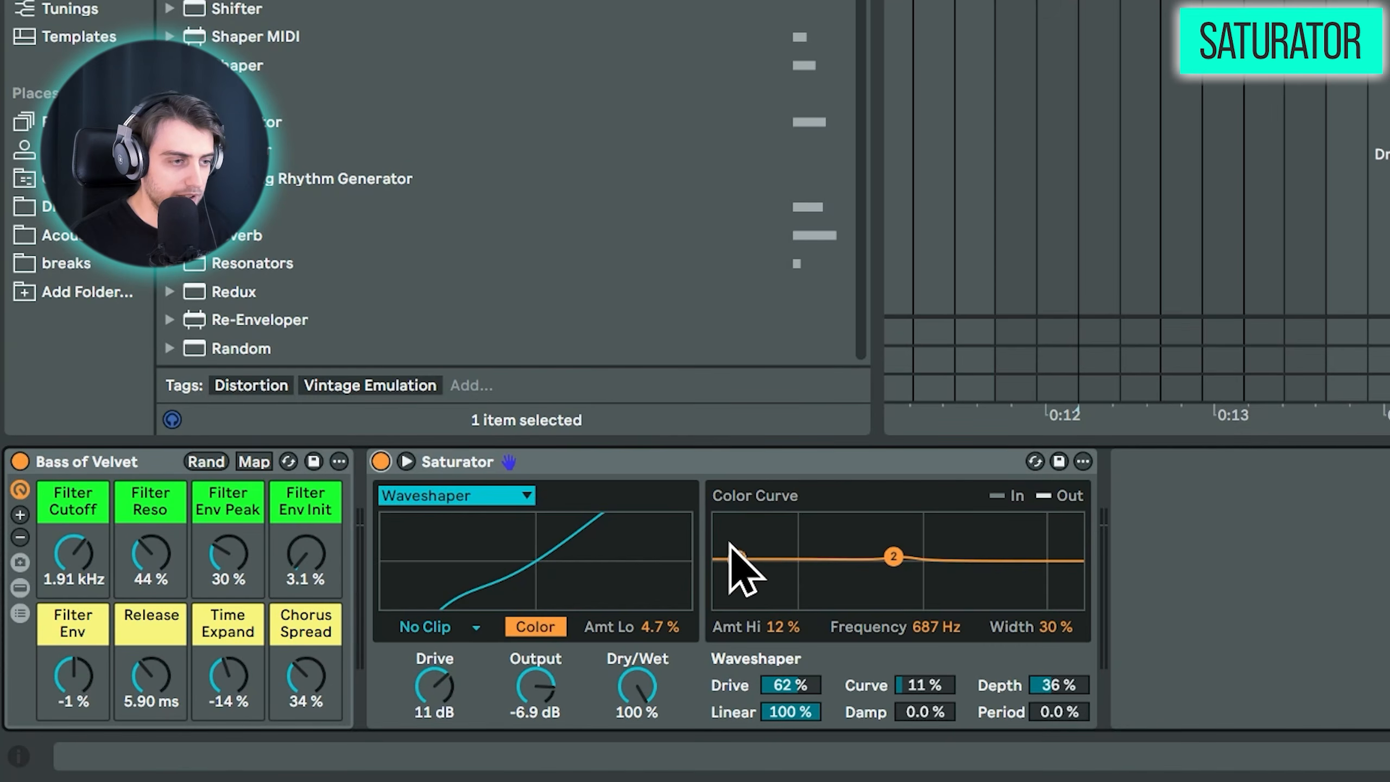
# Step: Adjust Saturator's Color Curve to Amt Lo -3.8%, Amt Hi 27%, Frequency 111 Hz and Width 0.0% during playback
pyautogui.moveTo(737, 559); pyautogui.dragTo(738, 560)
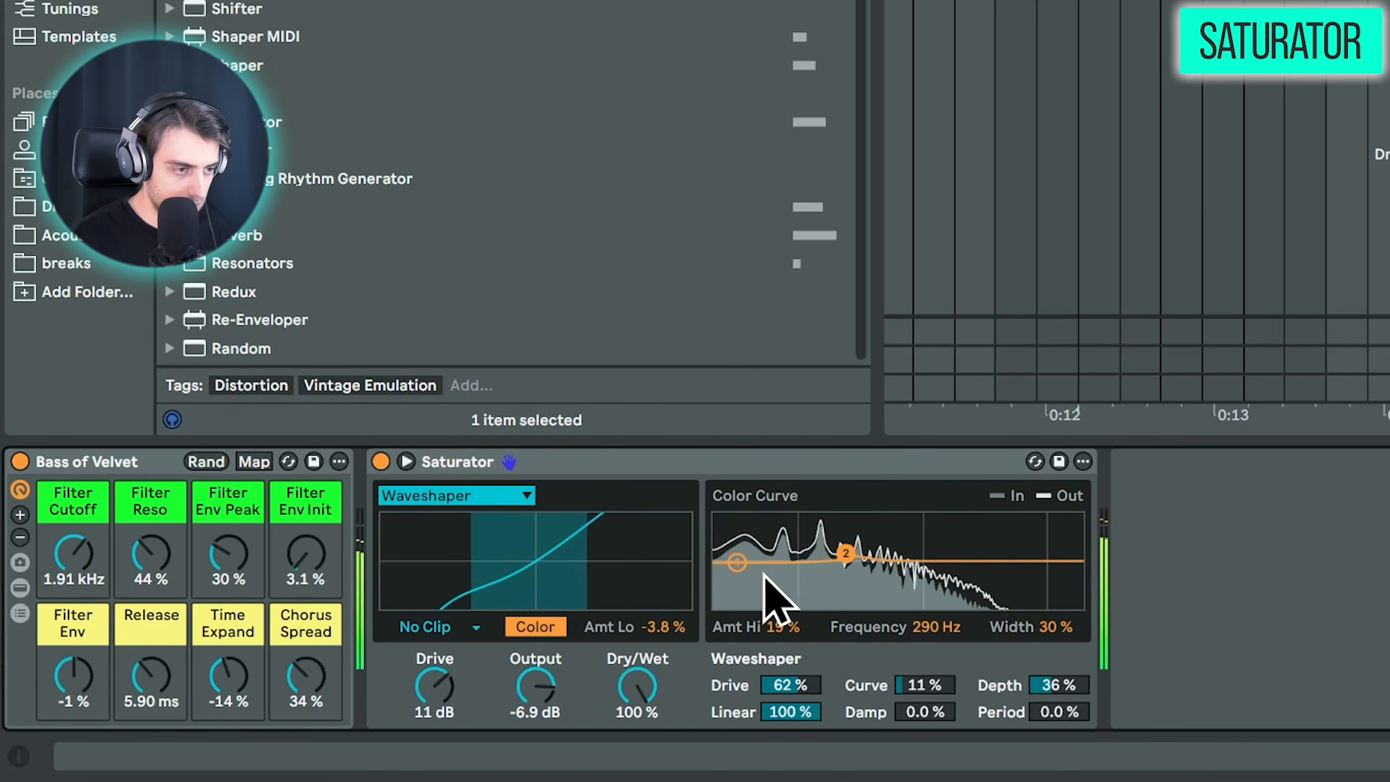
pyautogui.moveTo(737, 562); pyautogui.dragTo(737, 562)
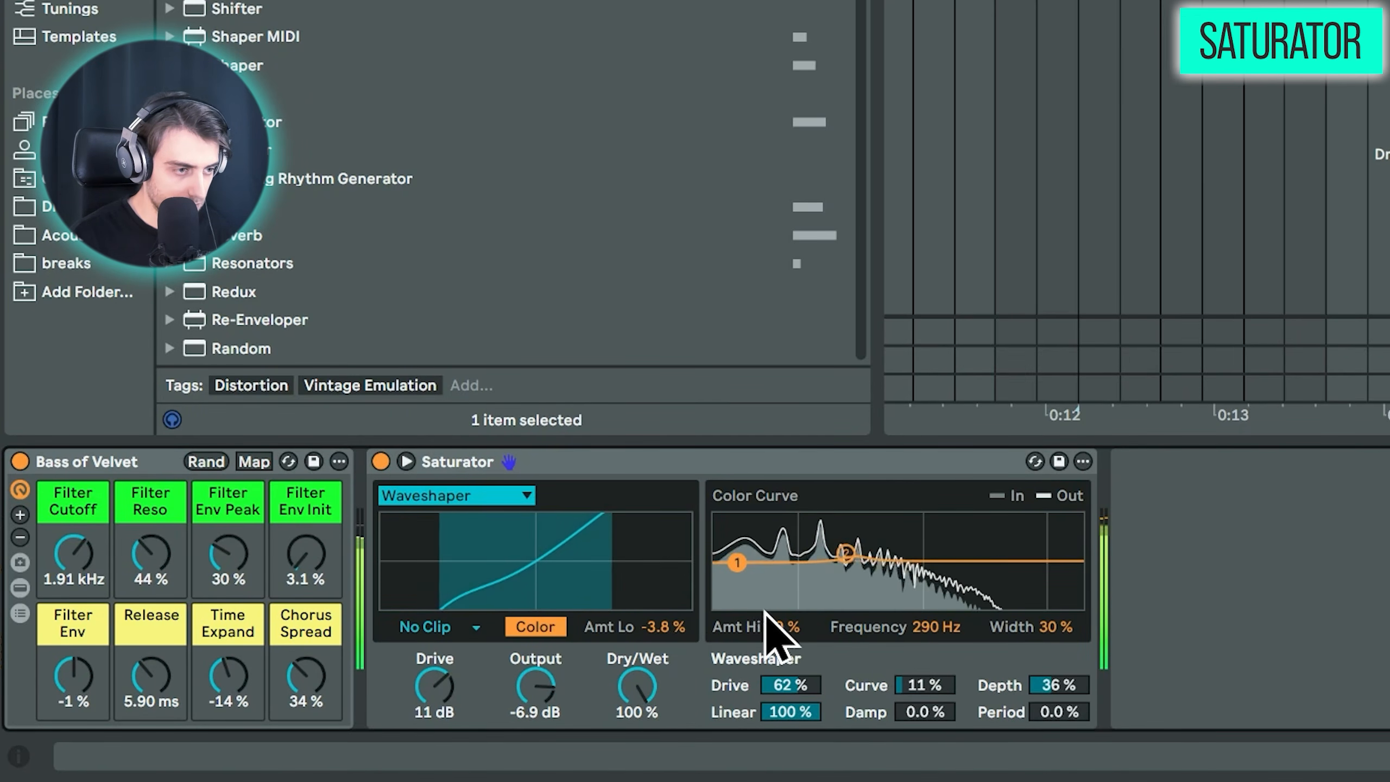
pyautogui.moveTo(766, 612); pyautogui.dragTo(766, 603)
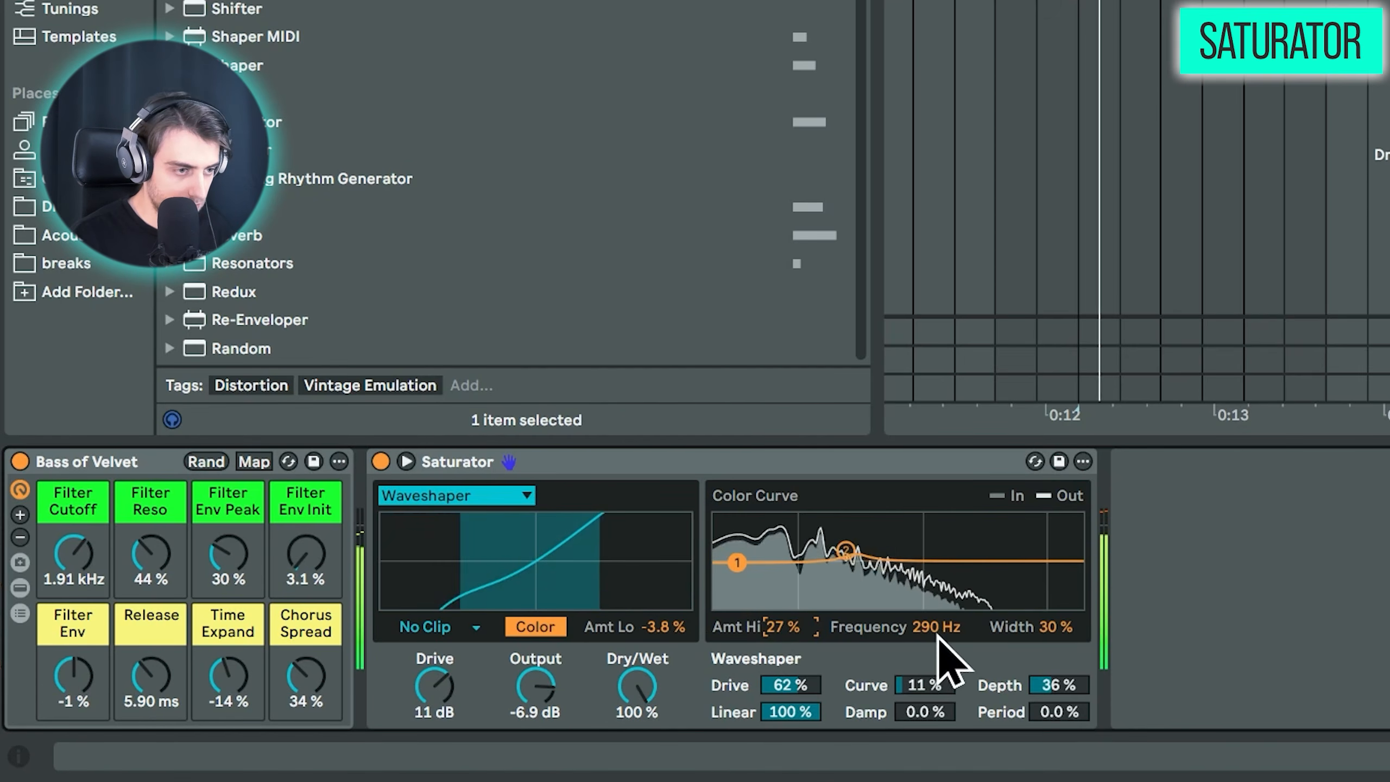
pyautogui.moveTo(938, 635); pyautogui.dragTo(938, 619)
pyautogui.moveTo(1059, 626)
pyautogui.mouseDown()
pyautogui.moveTo(1058, 591)
pyautogui.moveTo(1058, 629)
pyautogui.mouseUp()
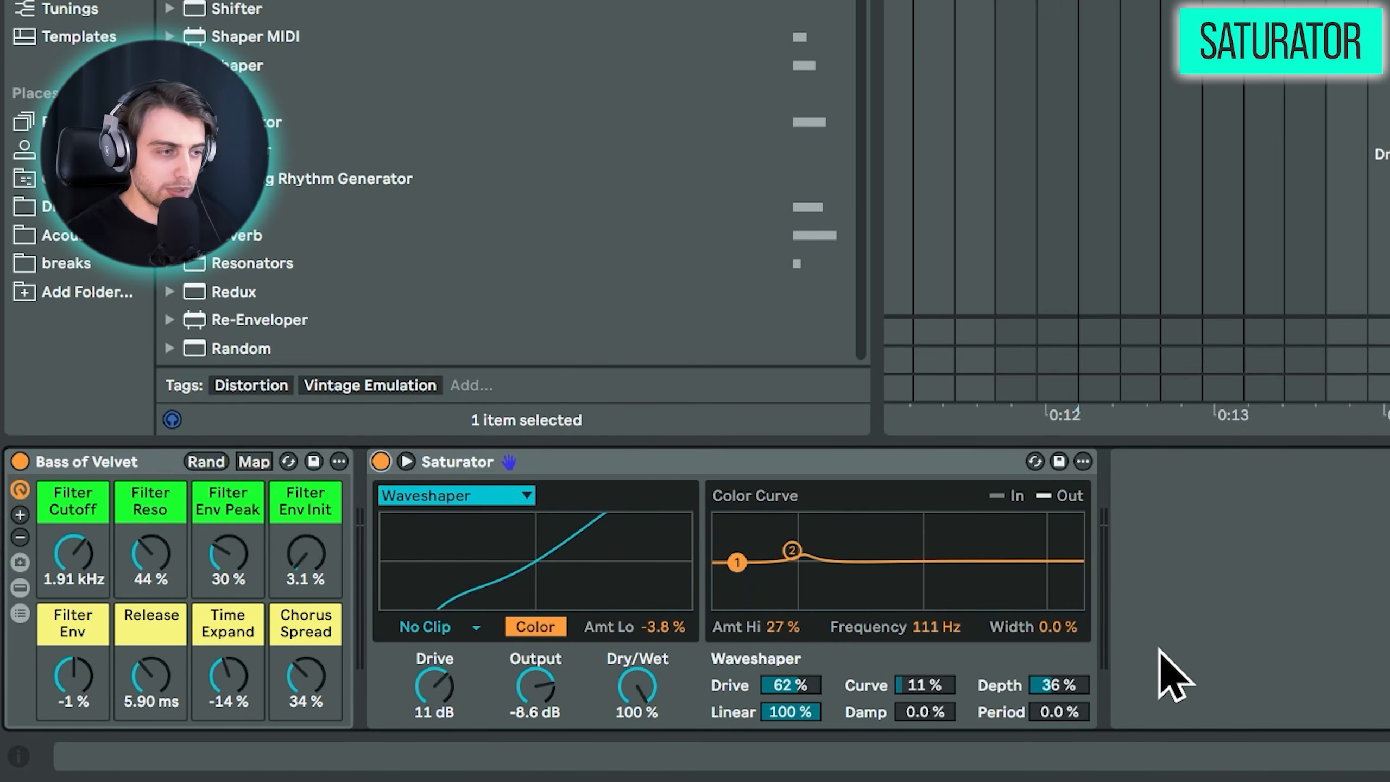
# Step: Switch Saturator's curve type to Analog Clip and undo the change
pyautogui.click(451, 497)
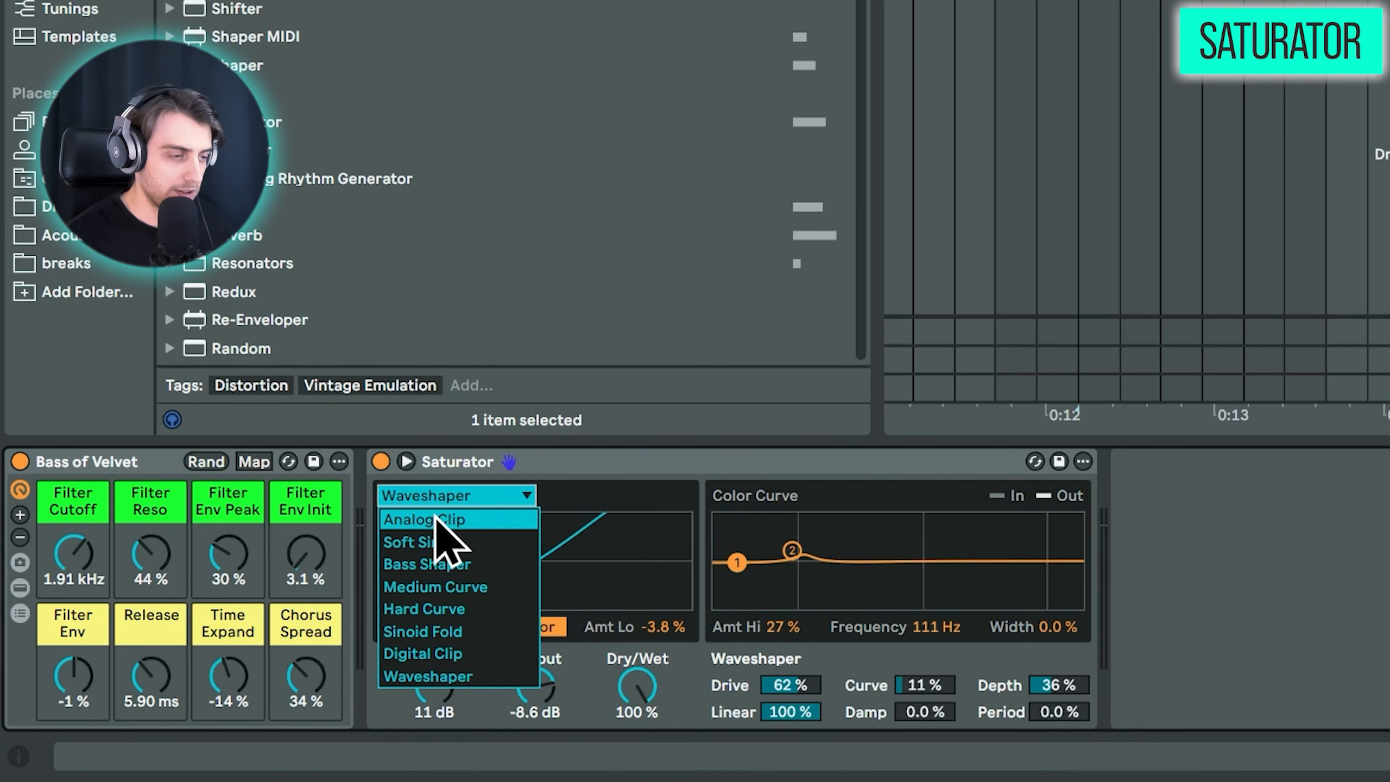
pyautogui.click(436, 519)
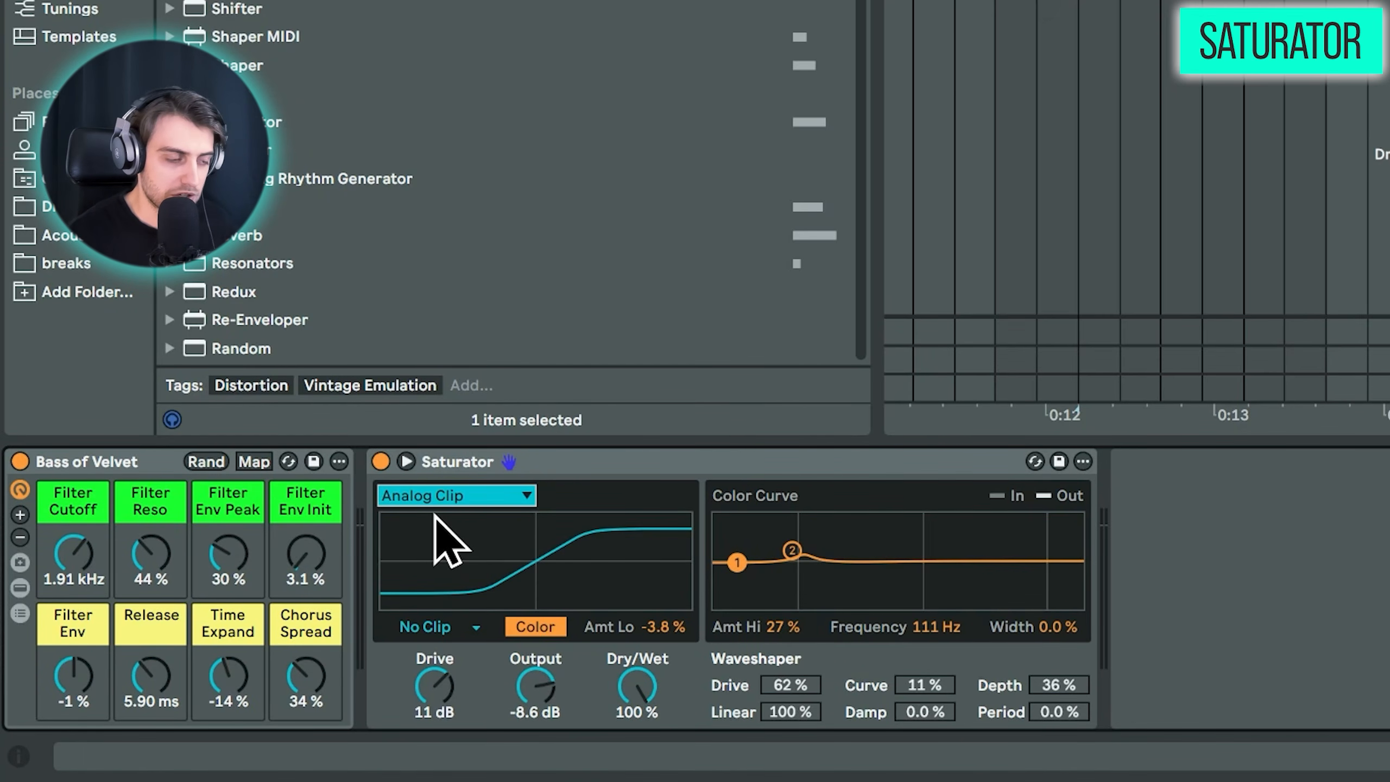
pyautogui.press('super+z')
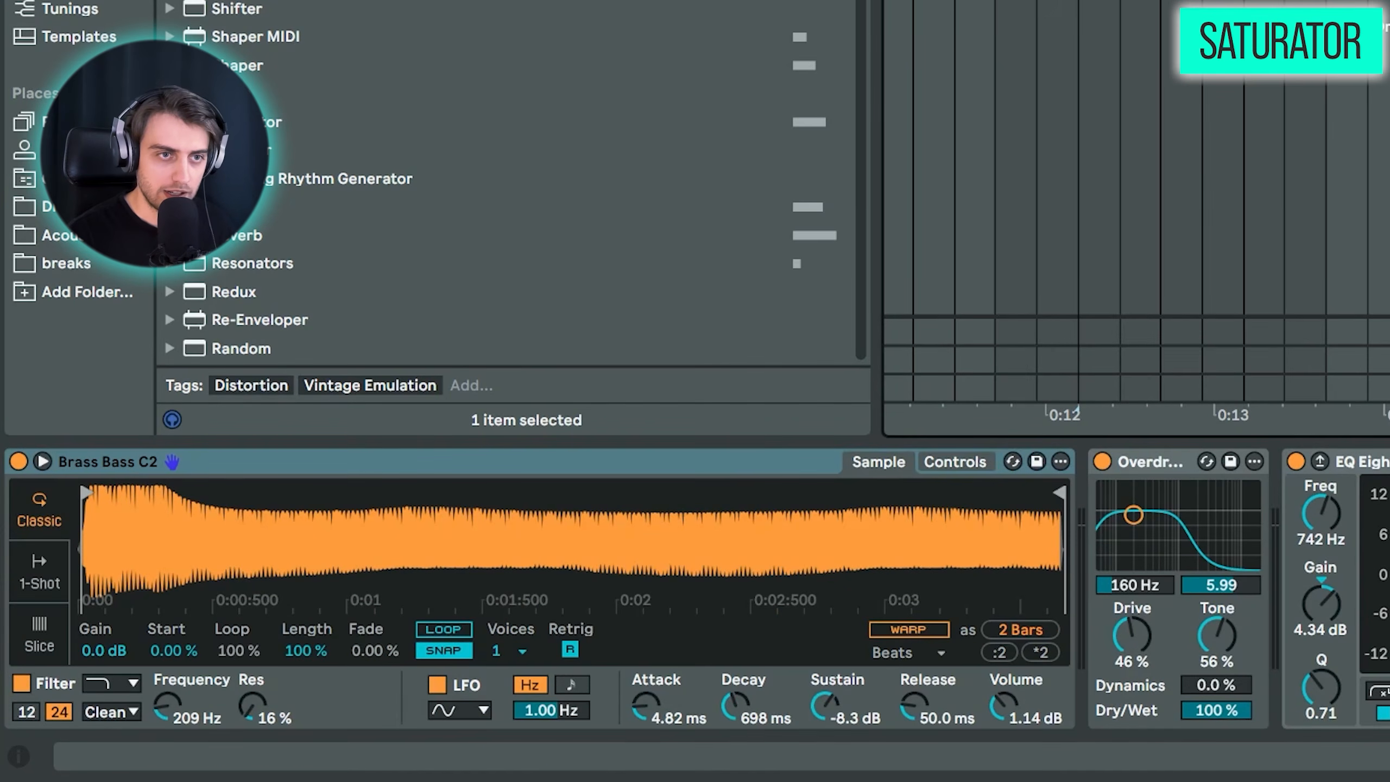
# Step: Bypass Overdrive, EQ Eight and Reverb on the Brass Bass C2 track
pyautogui.scroll(-5, 1135, 201)
pyautogui.scroll(2, 1136, 200)
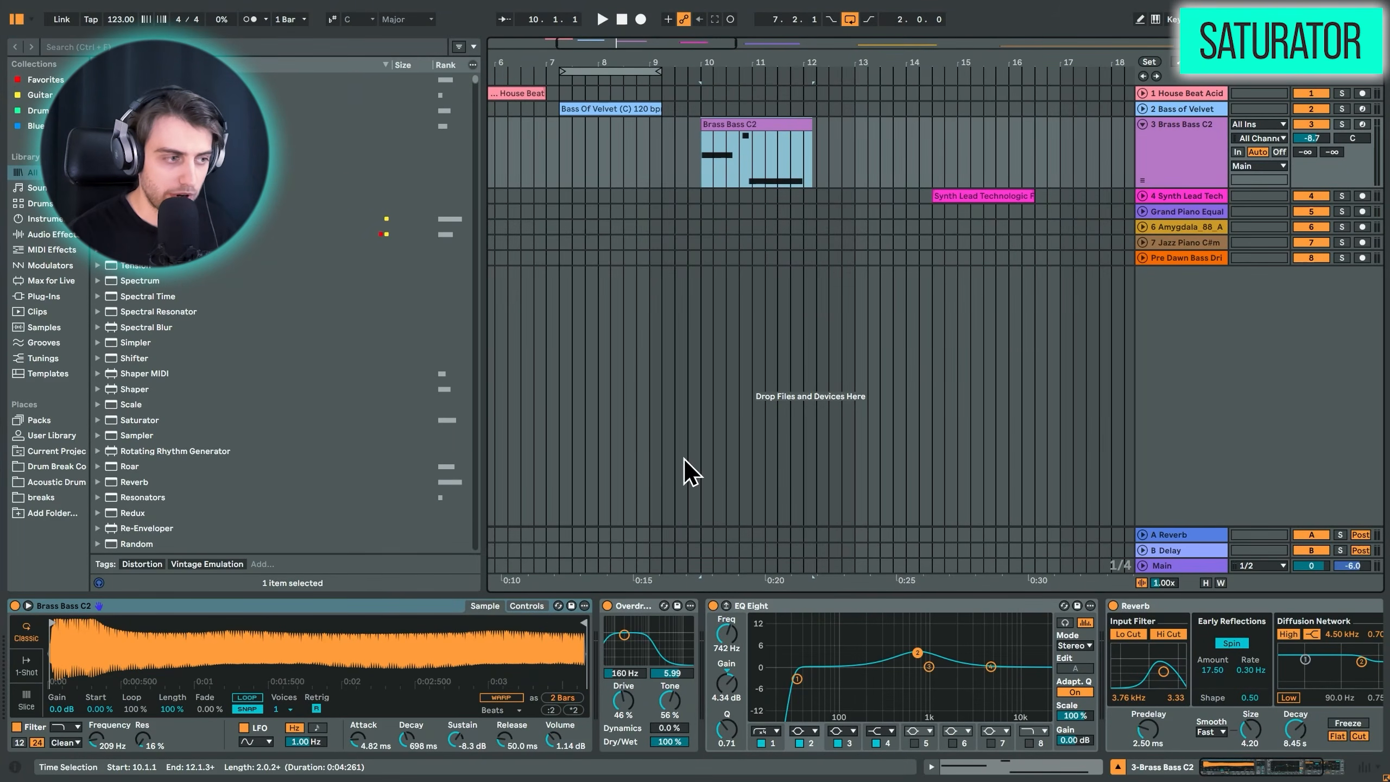
pyautogui.click(607, 605)
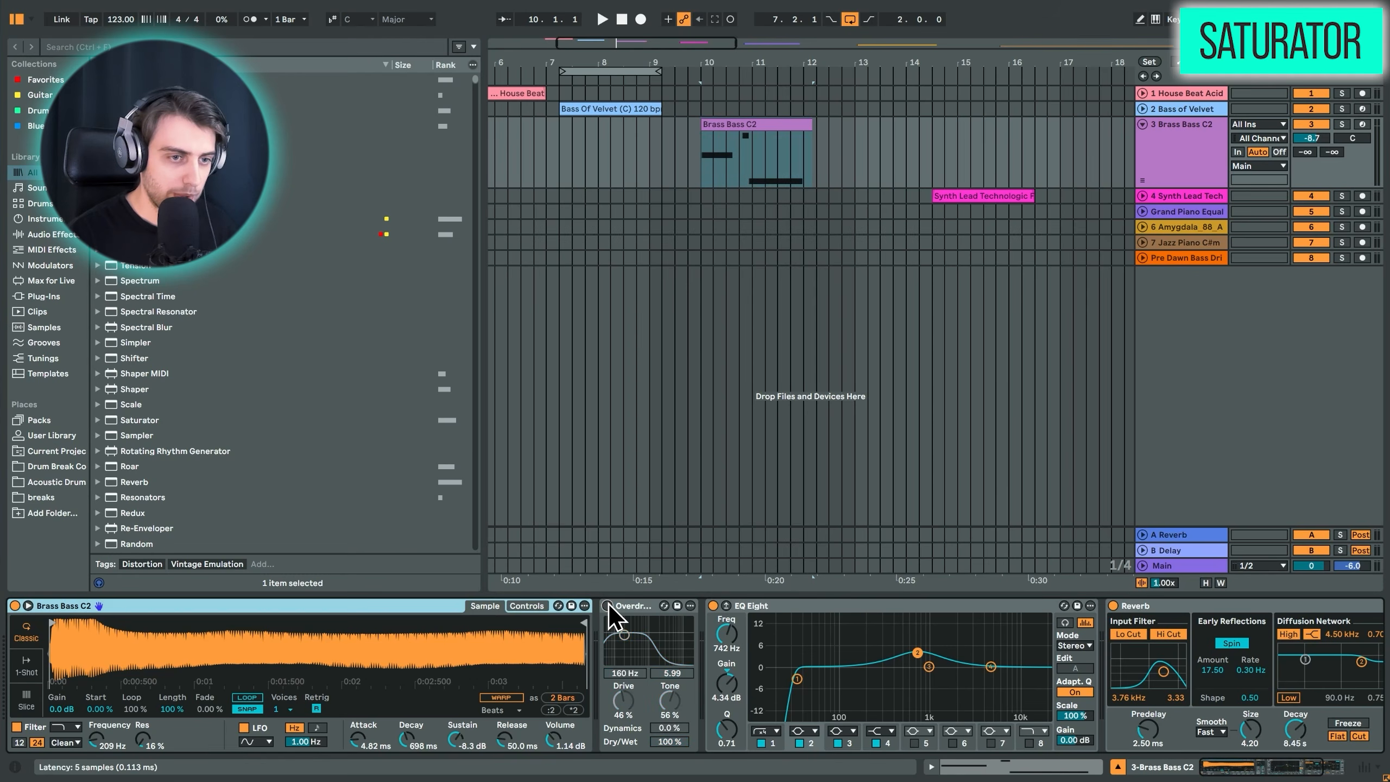
pyautogui.click(765, 607)
pyautogui.hscroll(4, 984, 613)
pyautogui.keyDown('shift'); pyautogui.click(986, 609); pyautogui.keyUp('shift')
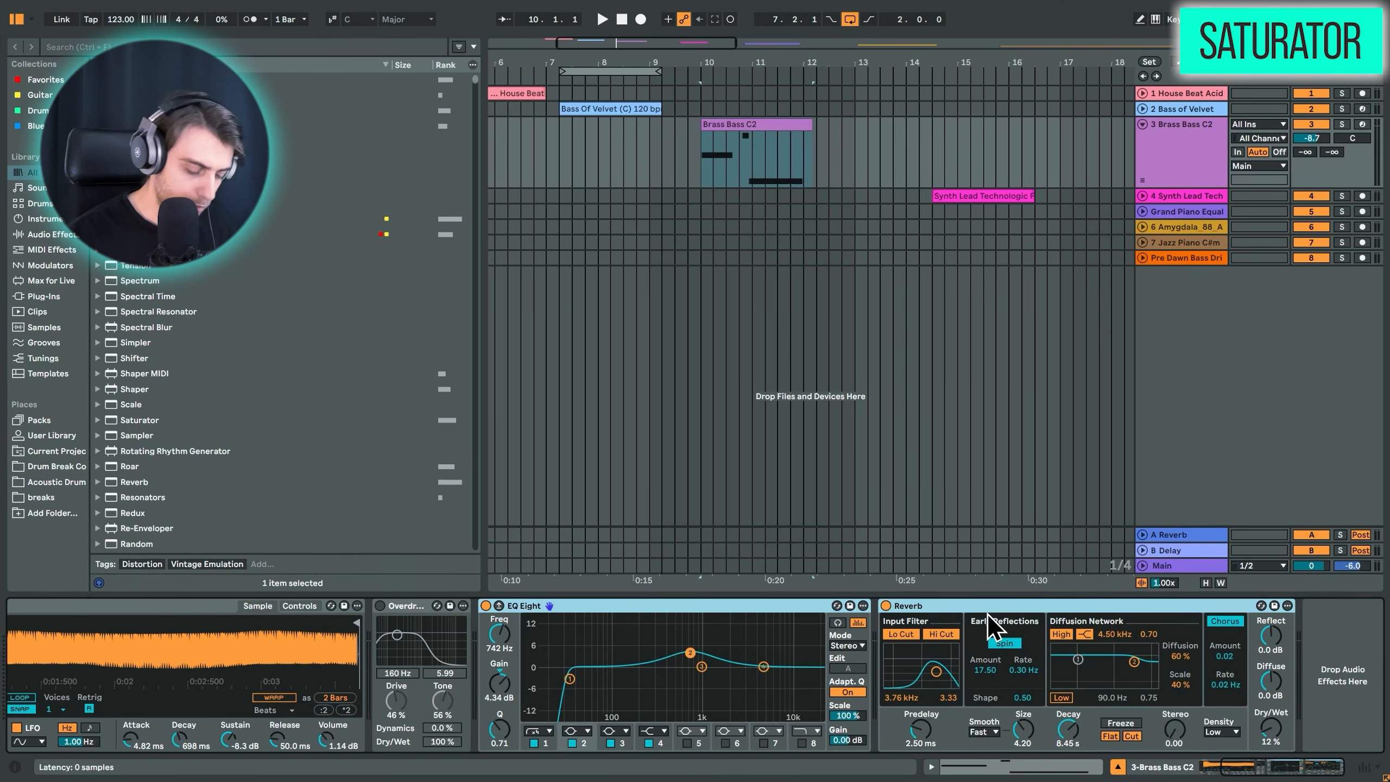
pyautogui.hscroll(-5, 986, 613)
# Step: Select the Brass Bass C2 clip and play it with all its effects bypassed
pyautogui.click(743, 125)
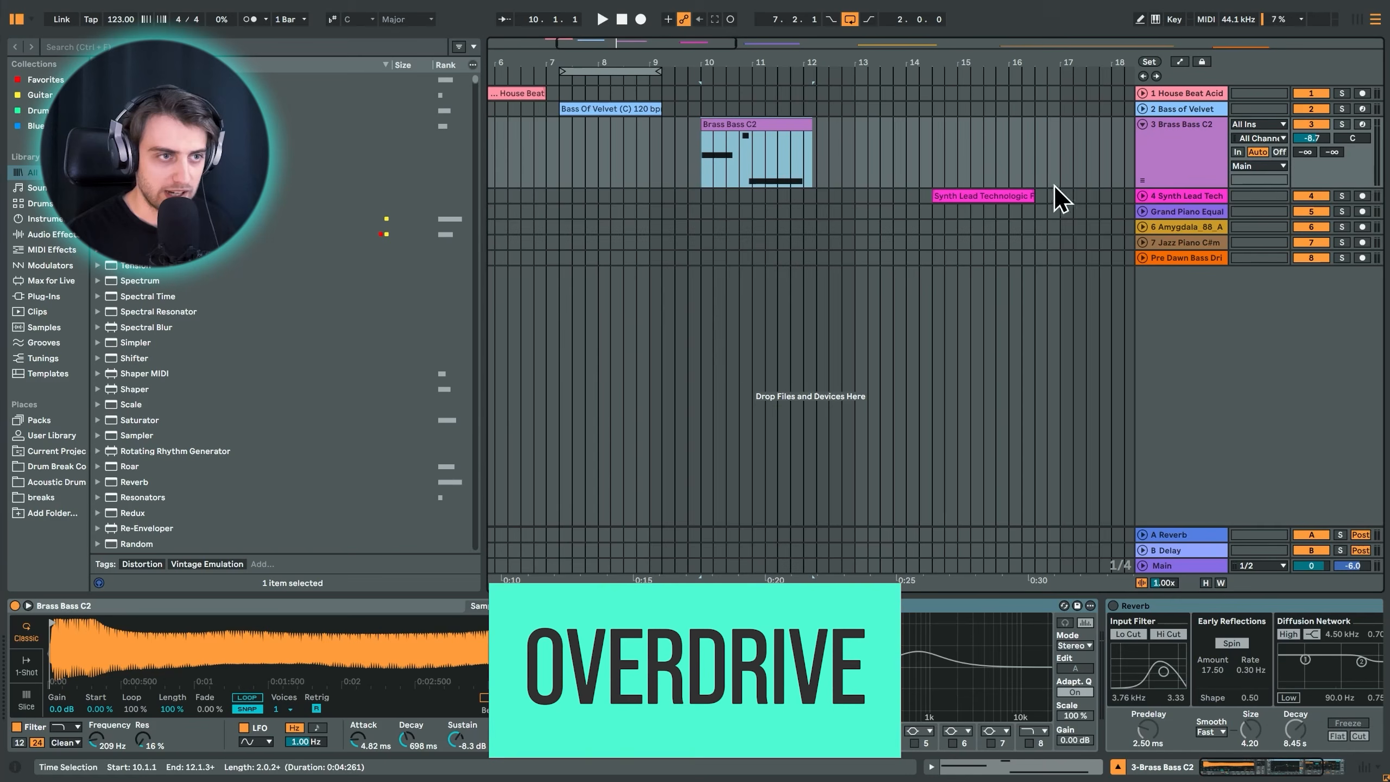
pyautogui.press('space')
pyautogui.moveTo(745, 56); pyautogui.dragTo(720, 79)
pyautogui.press('space')
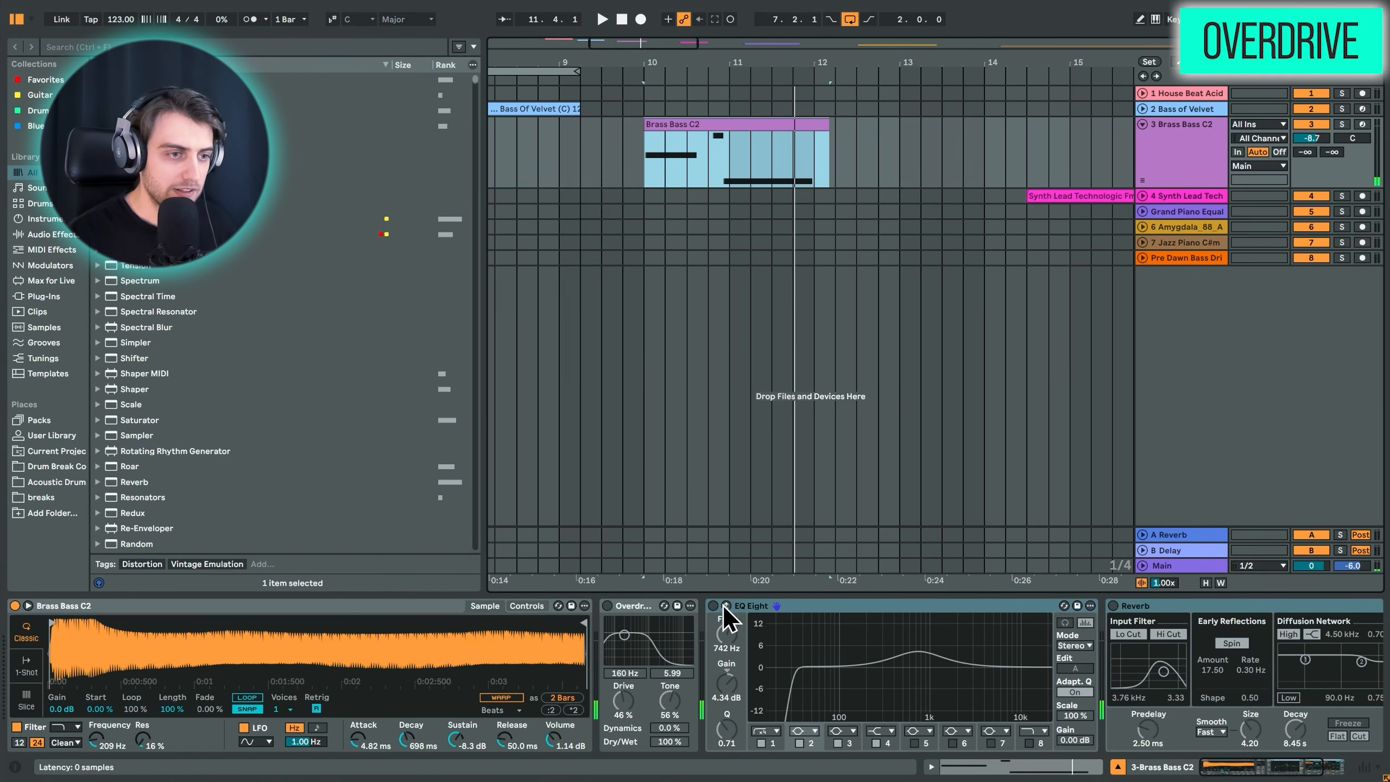
# Step: Activate Overdrive on the Brass Bass C2 track and play the clip with only that effect
pyautogui.doubleClick(766, 605)
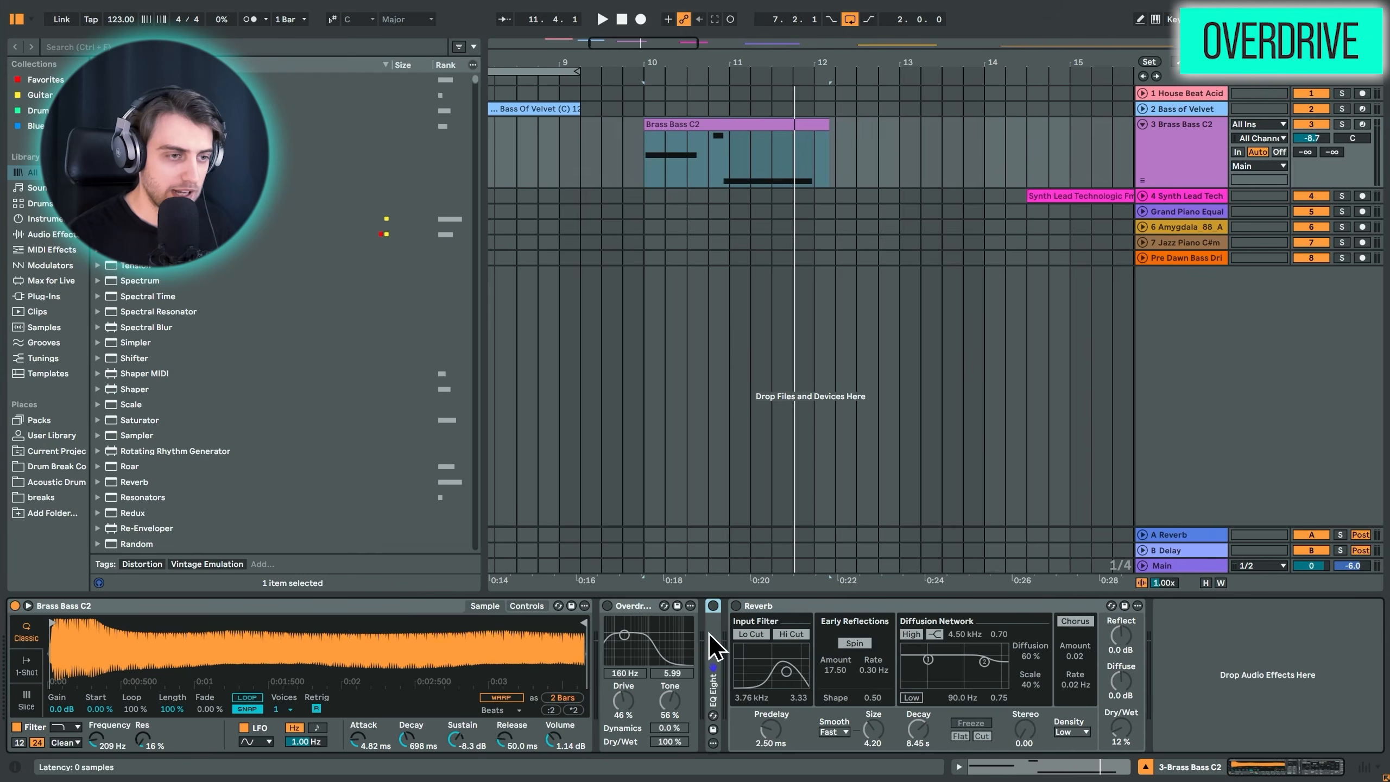
pyautogui.doubleClick(713, 649)
pyautogui.click(607, 605)
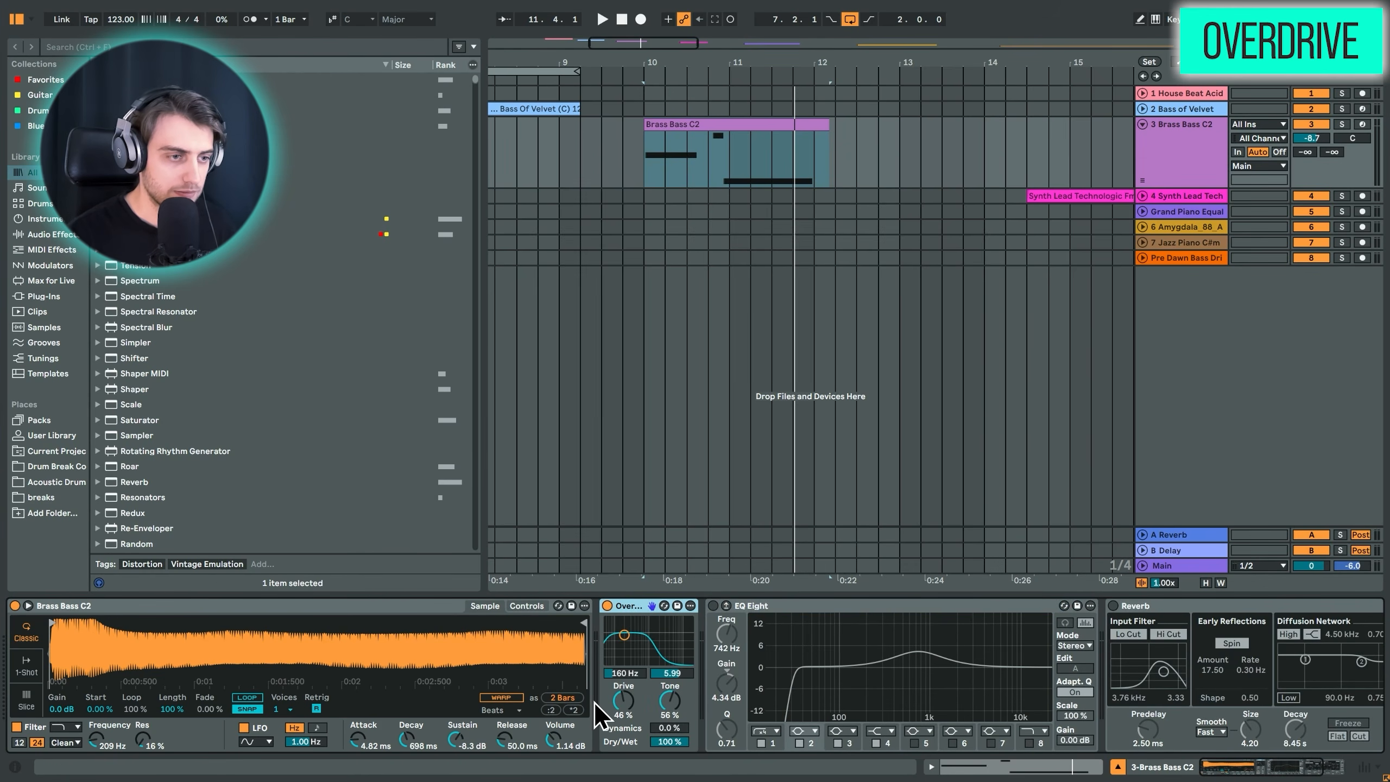
pyautogui.press('space')
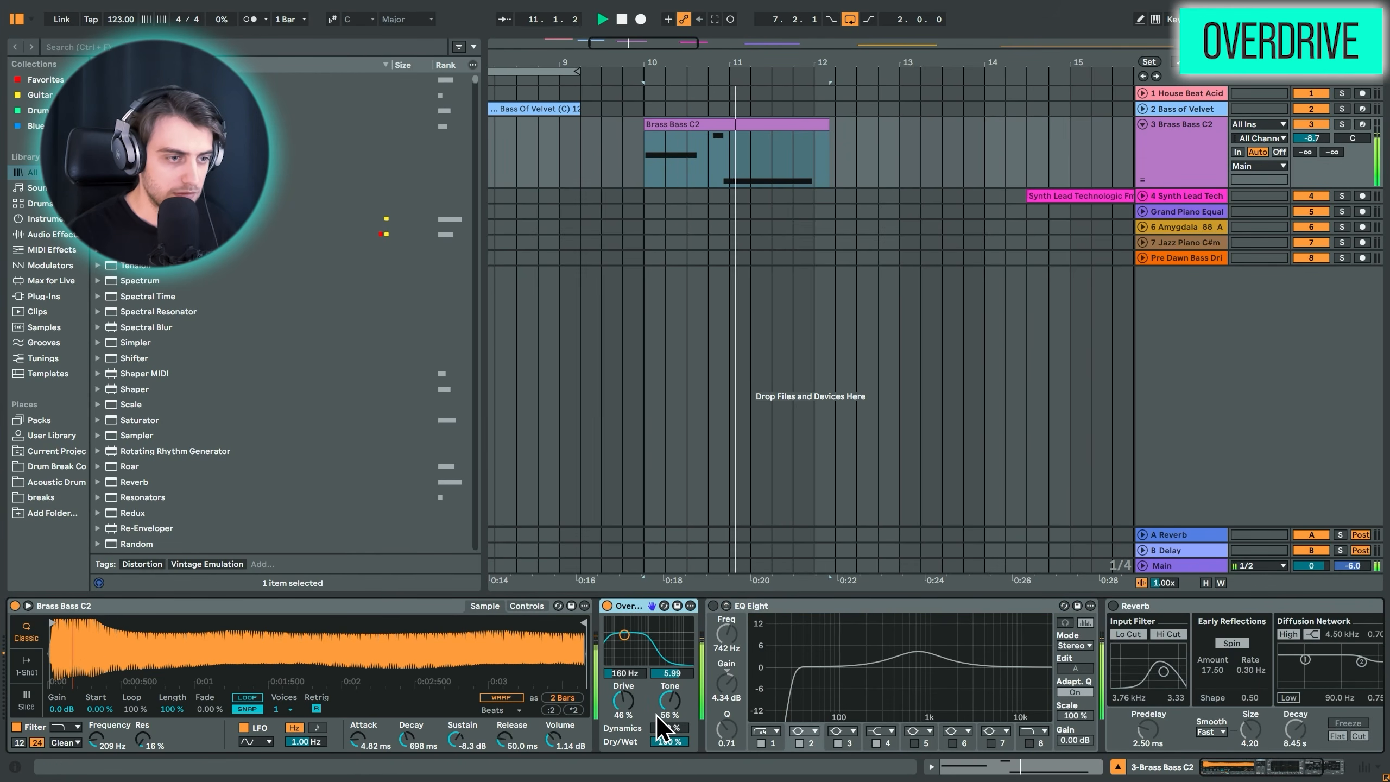
pyautogui.press('space')
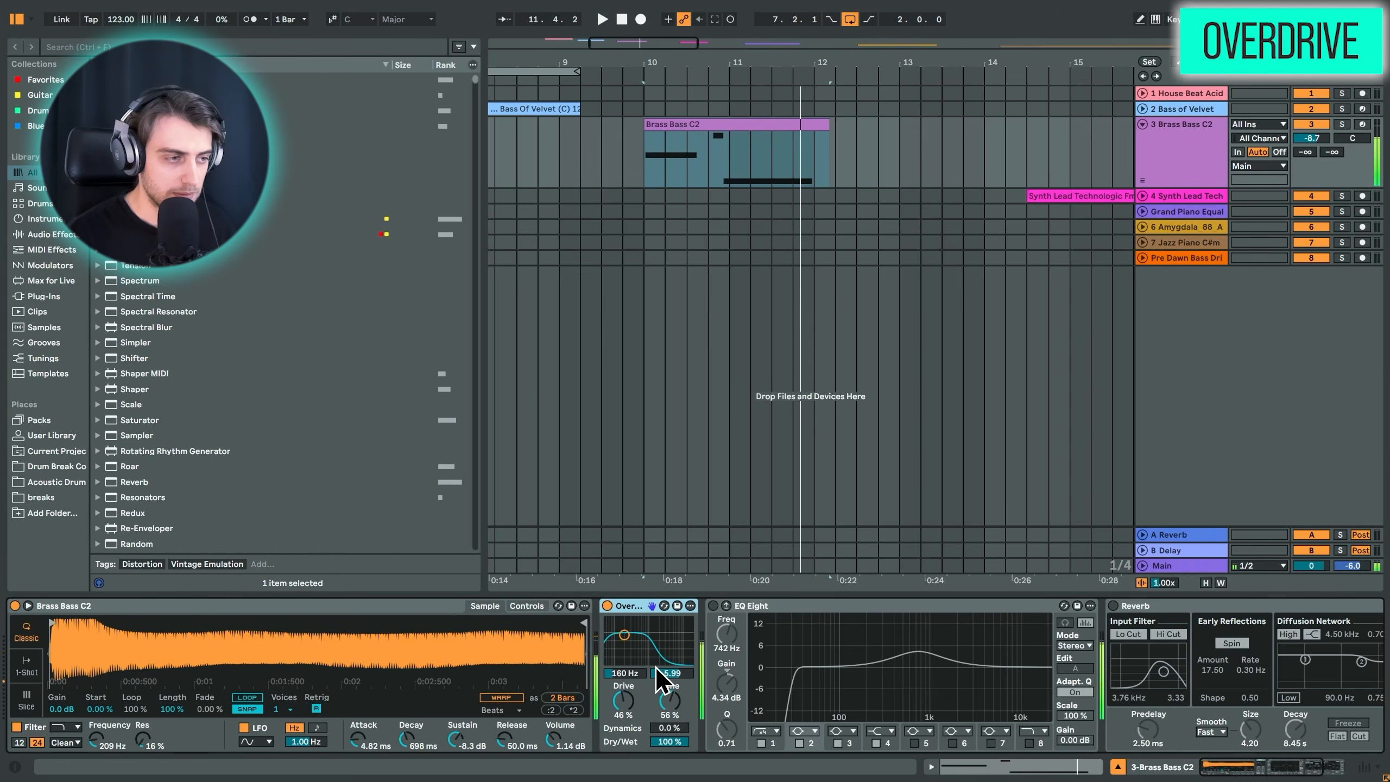
# Step: Select EQ Eight and Reverb on the Brass Bass C2 track and reactivate both
pyautogui.click(769, 607)
pyautogui.keyDown('shift'); pyautogui.click(1149, 608); pyautogui.keyUp('shift')
pyautogui.press('0')
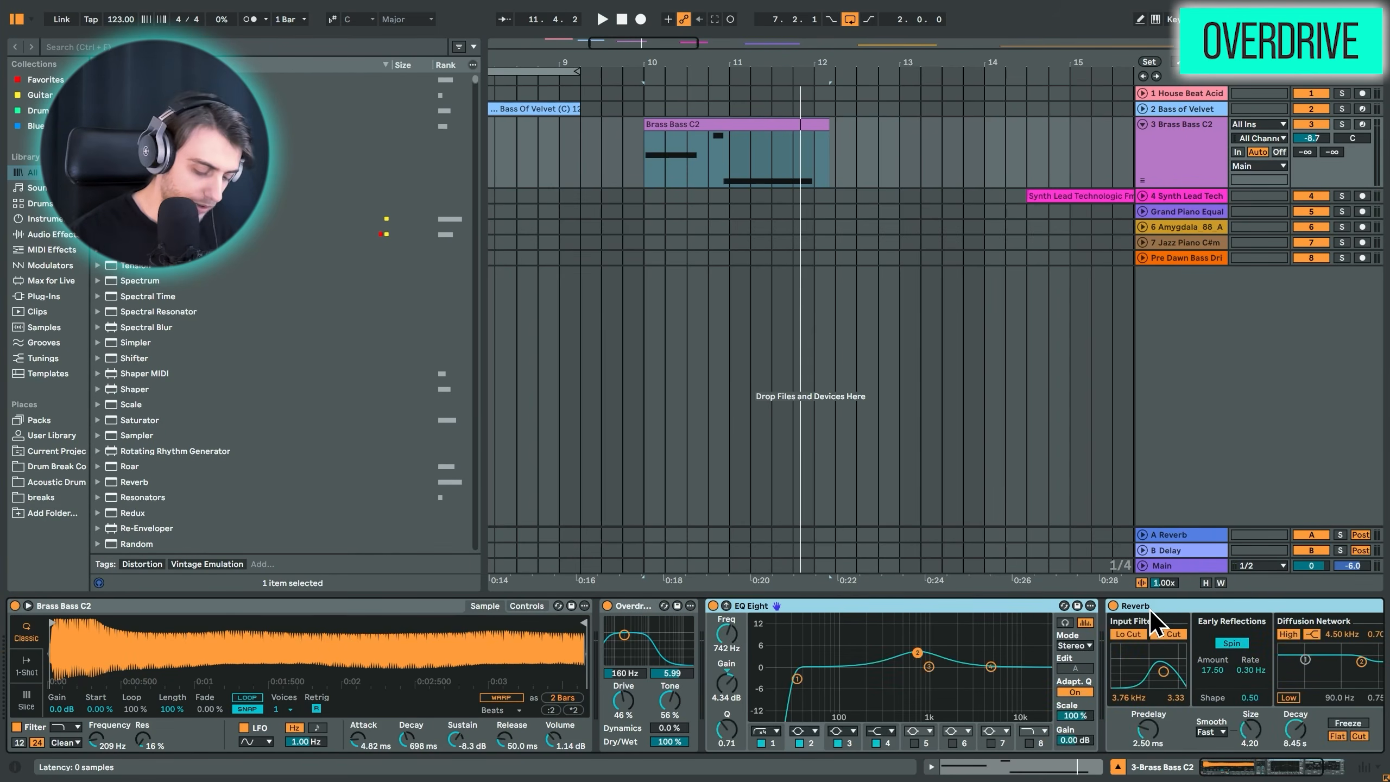
# Step: Play the Brass Bass C2 clip through the full effect chain, selecting Overdrive through Reverb during playback
pyautogui.click(751, 132)
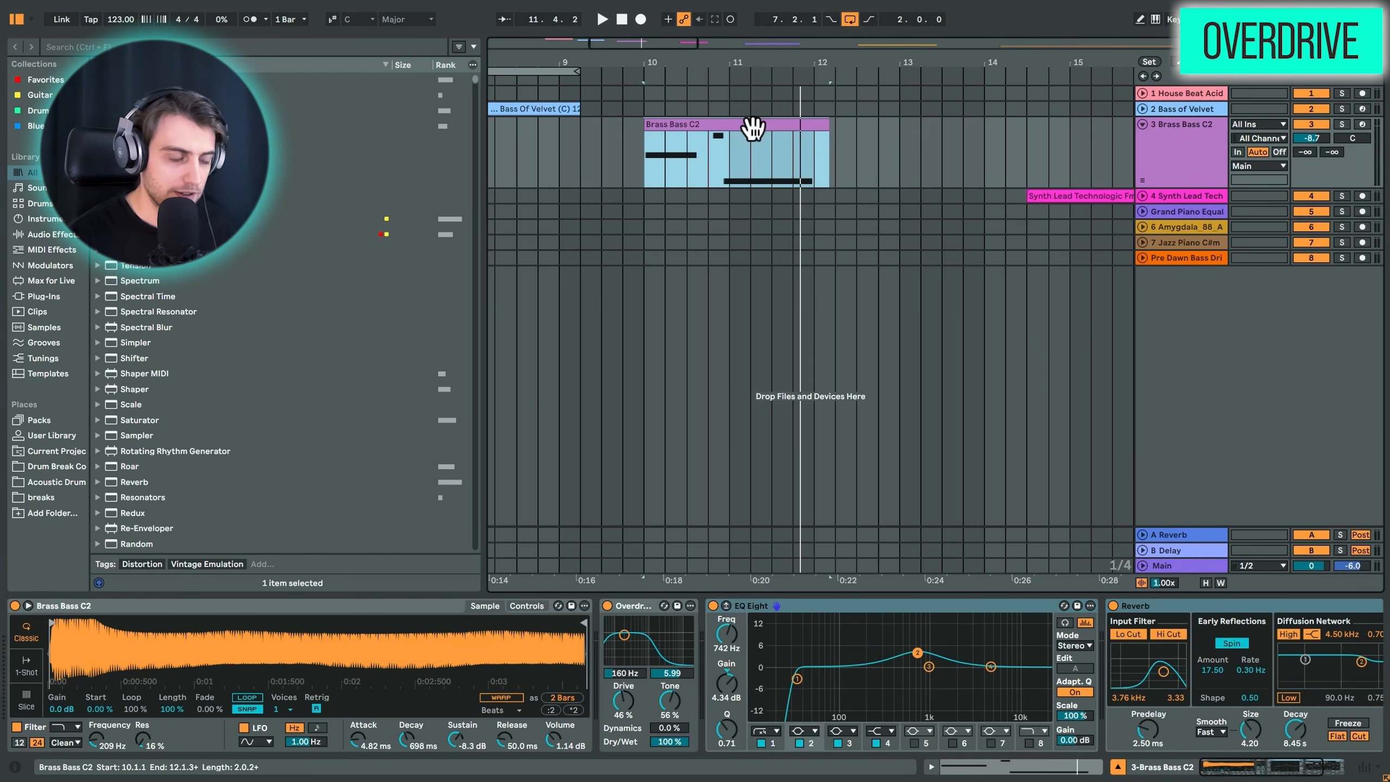
pyautogui.press('space')
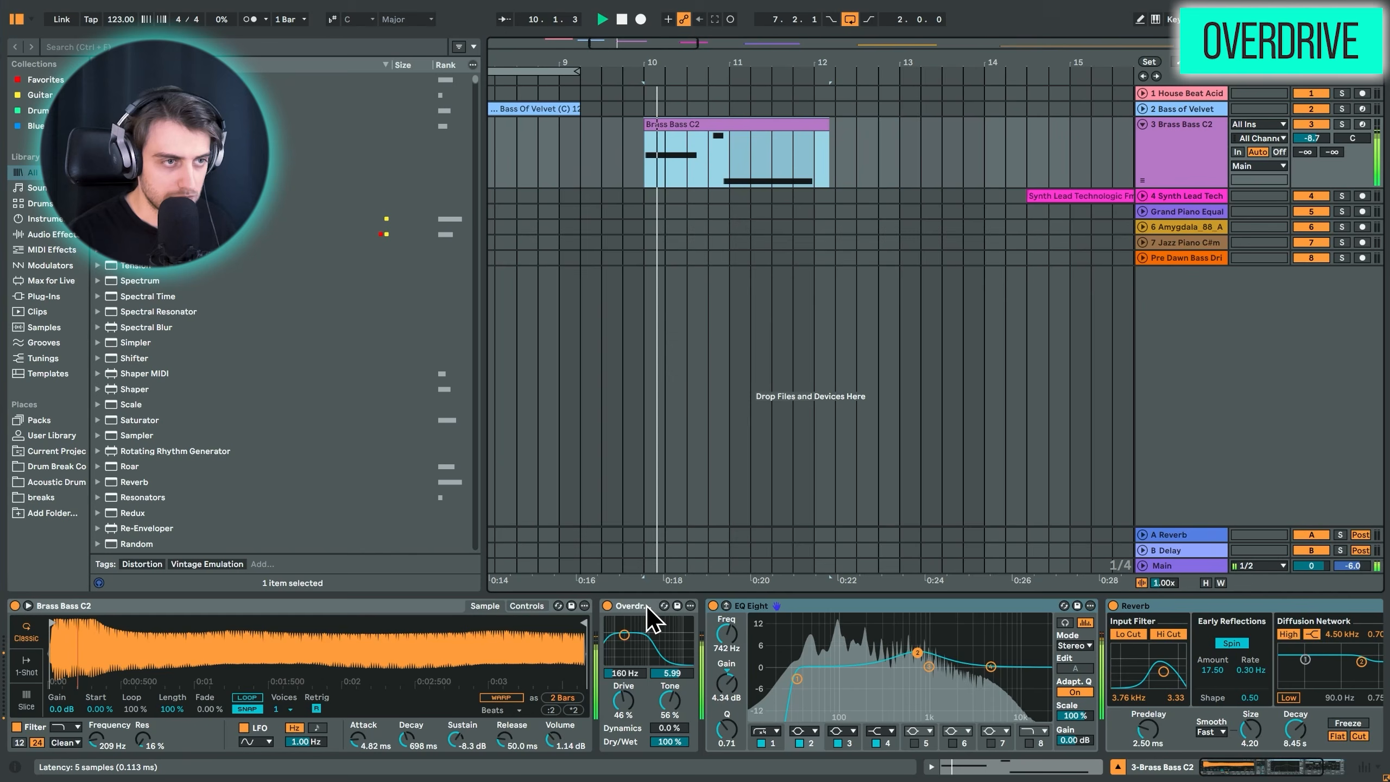
pyautogui.click(646, 606)
pyautogui.keyDown('shift'); pyautogui.click(1185, 608); pyautogui.keyUp('shift')
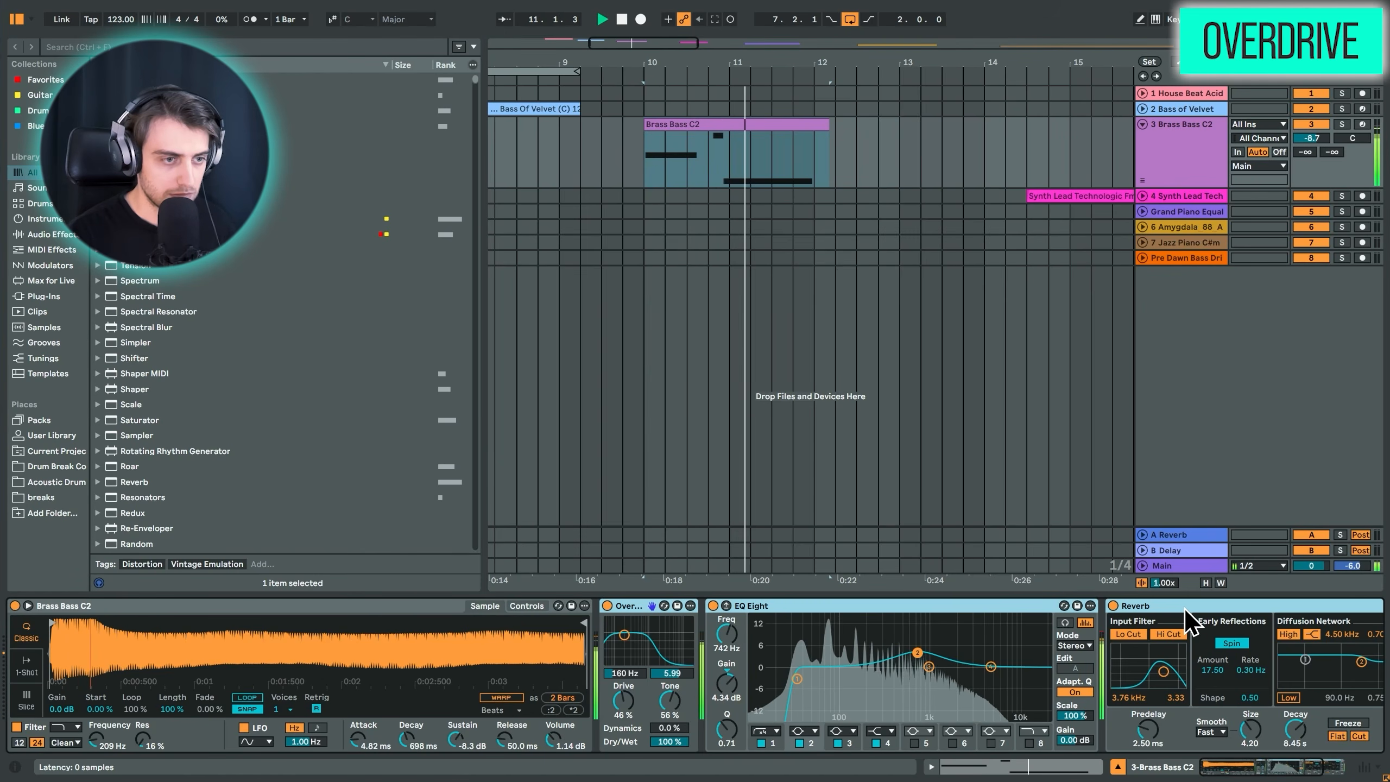
pyautogui.press('space')
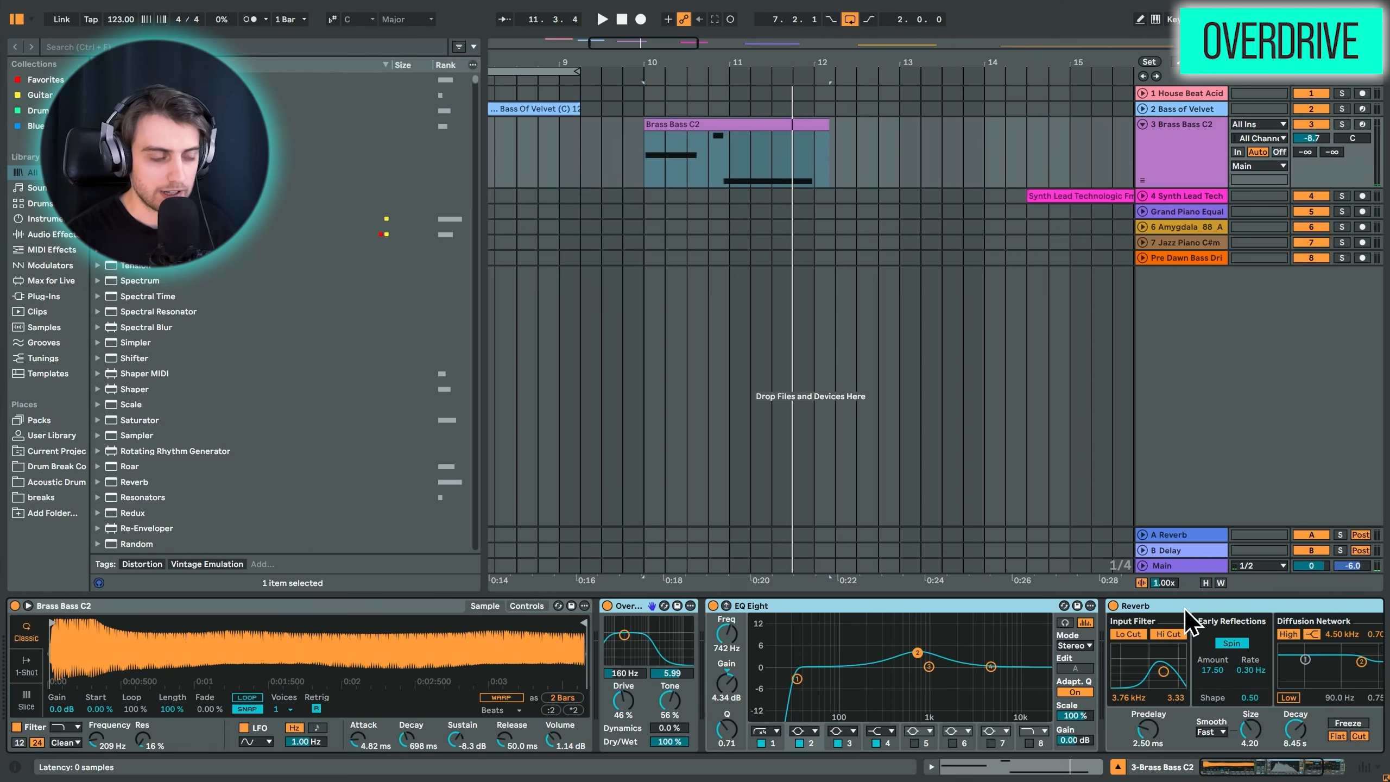
# Step: Compare the Brass Bass C2 clip with its effects bypassed and with Overdrive, EQ Eight and Reverb reactivated during playback
pyautogui.hotkey('ctrl', '0')
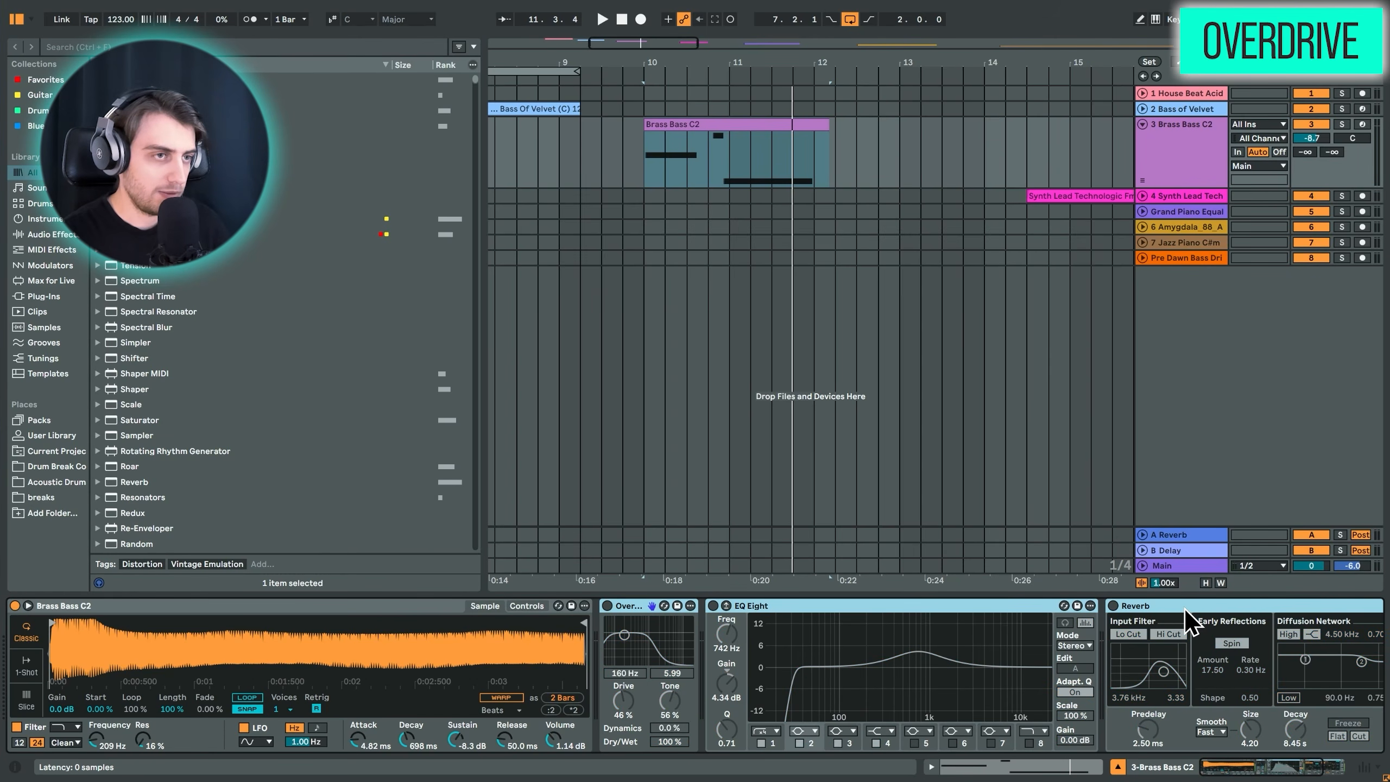
pyautogui.press('space')
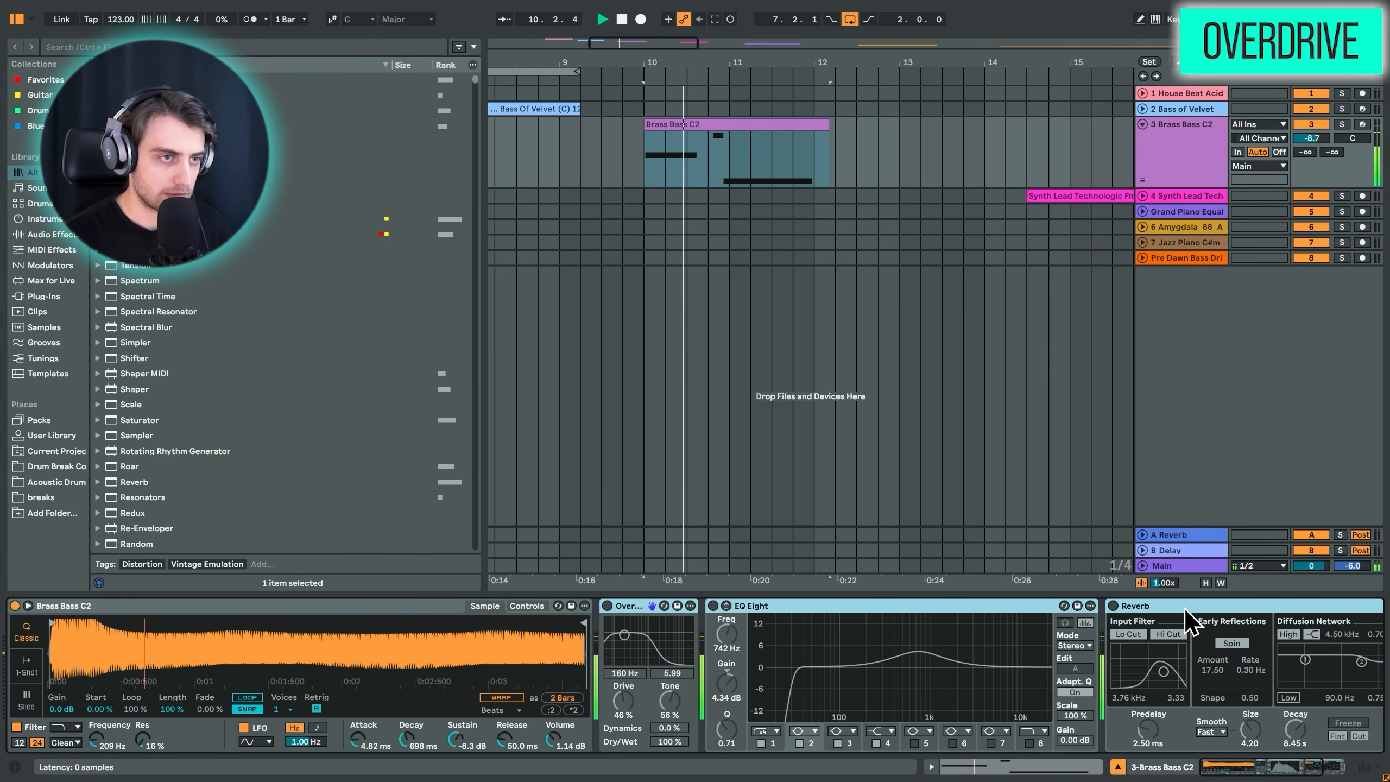
pyautogui.hotkey('ctrl', '0')
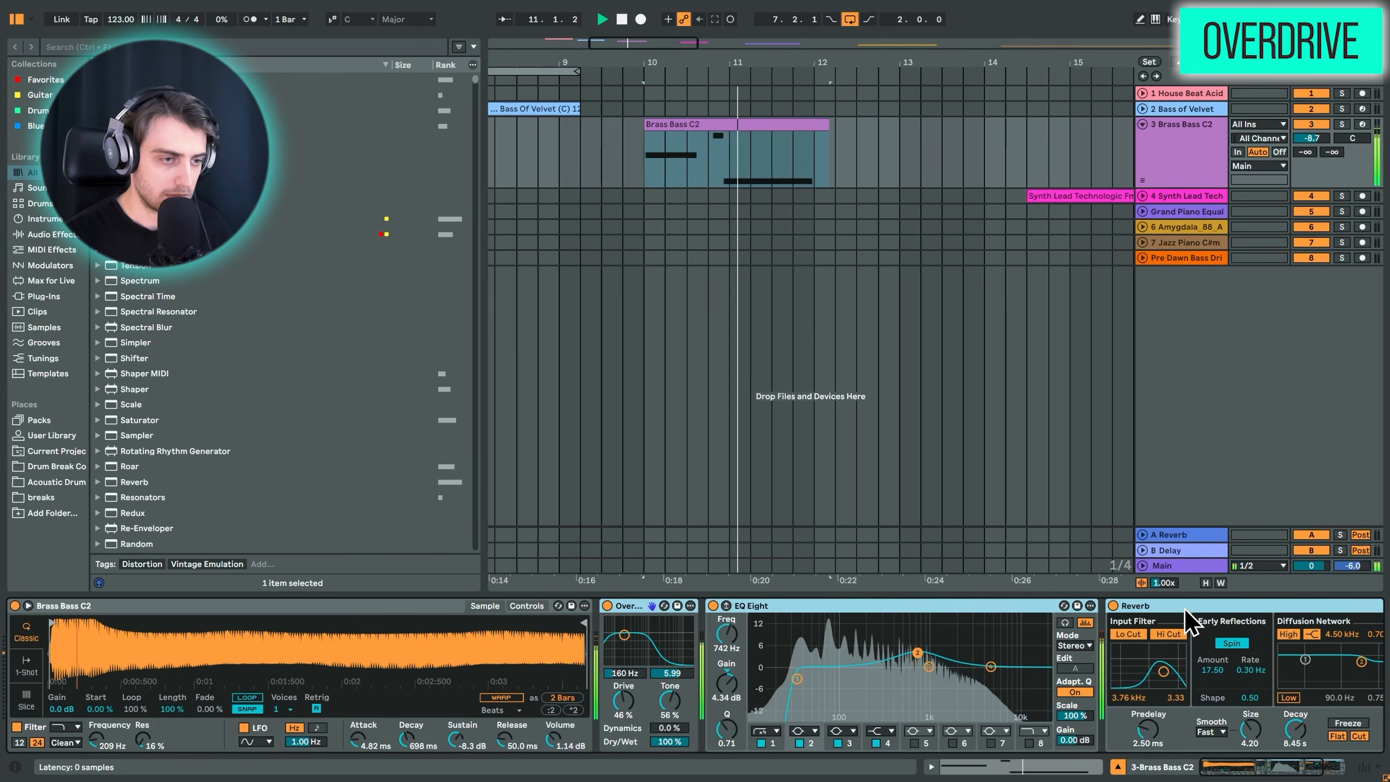
pyautogui.press('space')
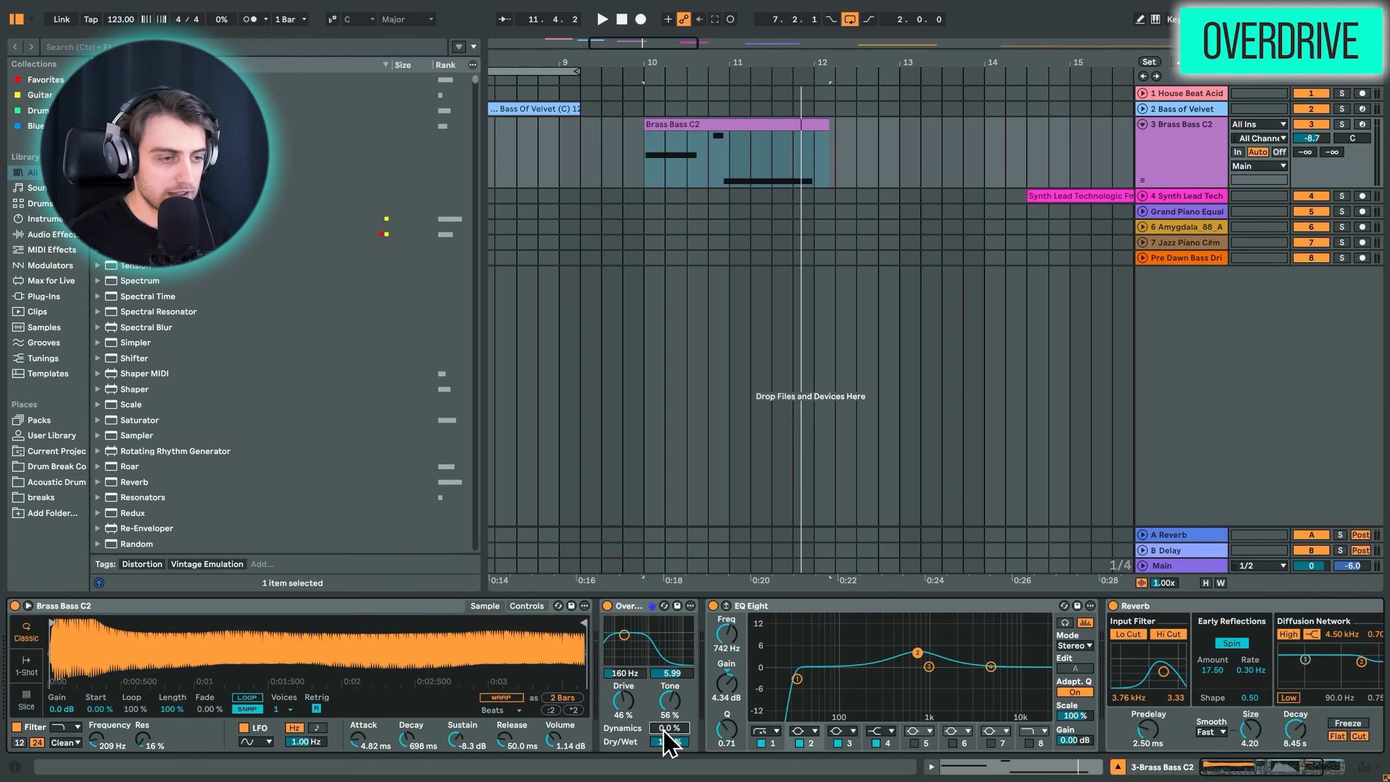
# Step: Play the Brass Bass C2 clip through its full effect chain with the track volume lowered to -10.9 dB
pyautogui.press('space')
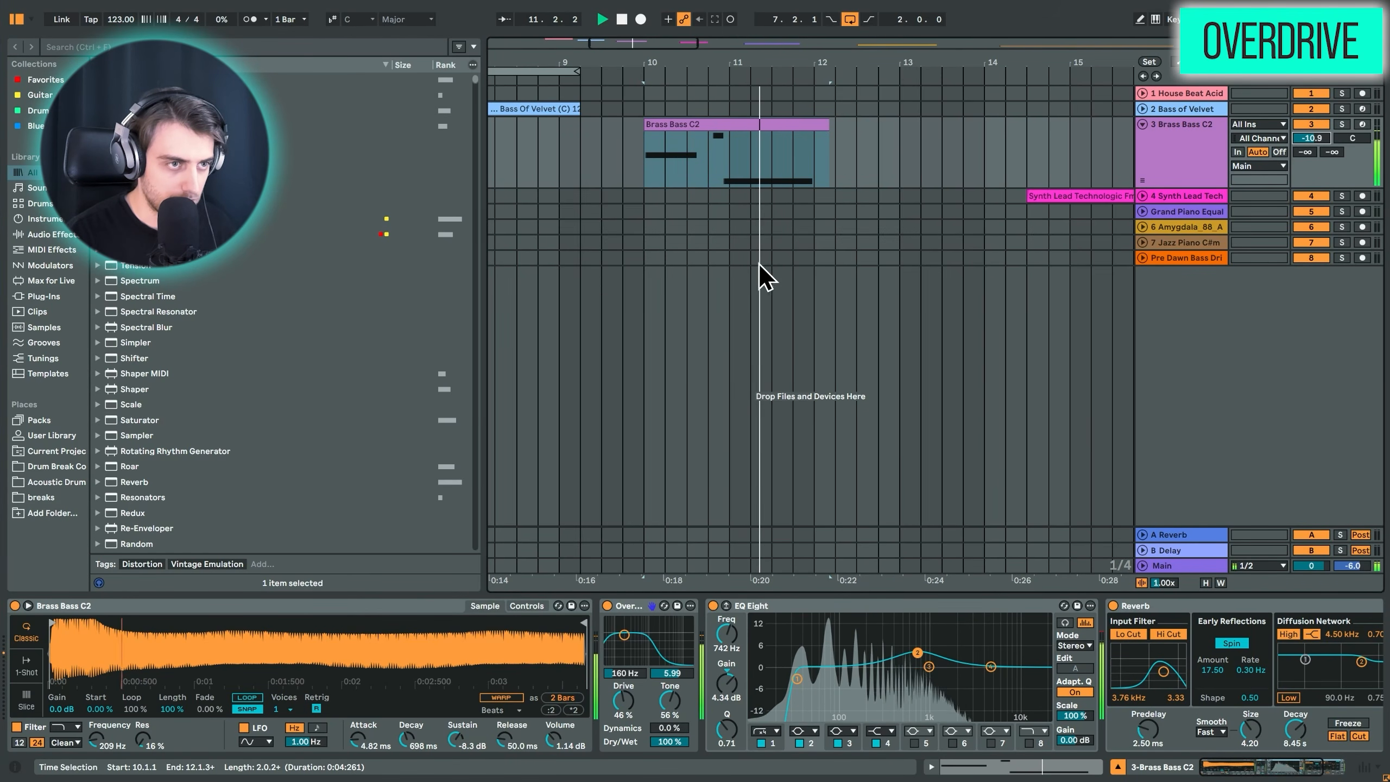
pyautogui.click(900, 173)
pyautogui.press('space')
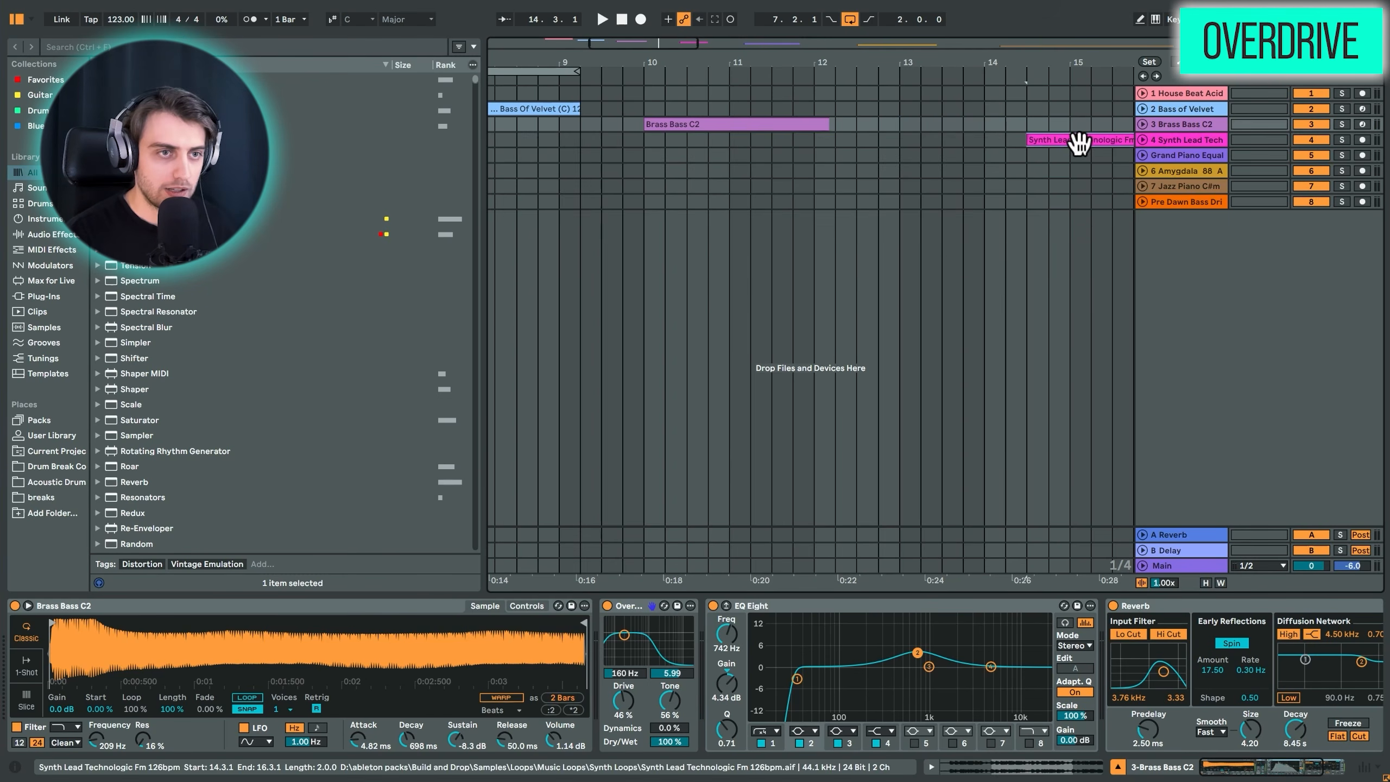
# Step: Select the Synth Lead Technologic Fm 126bpm clip, unfold its track and bypass the Audio Effect Rack
pyautogui.click(1080, 141)
pyautogui.moveTo(1101, 65); pyautogui.dragTo(893, 65)
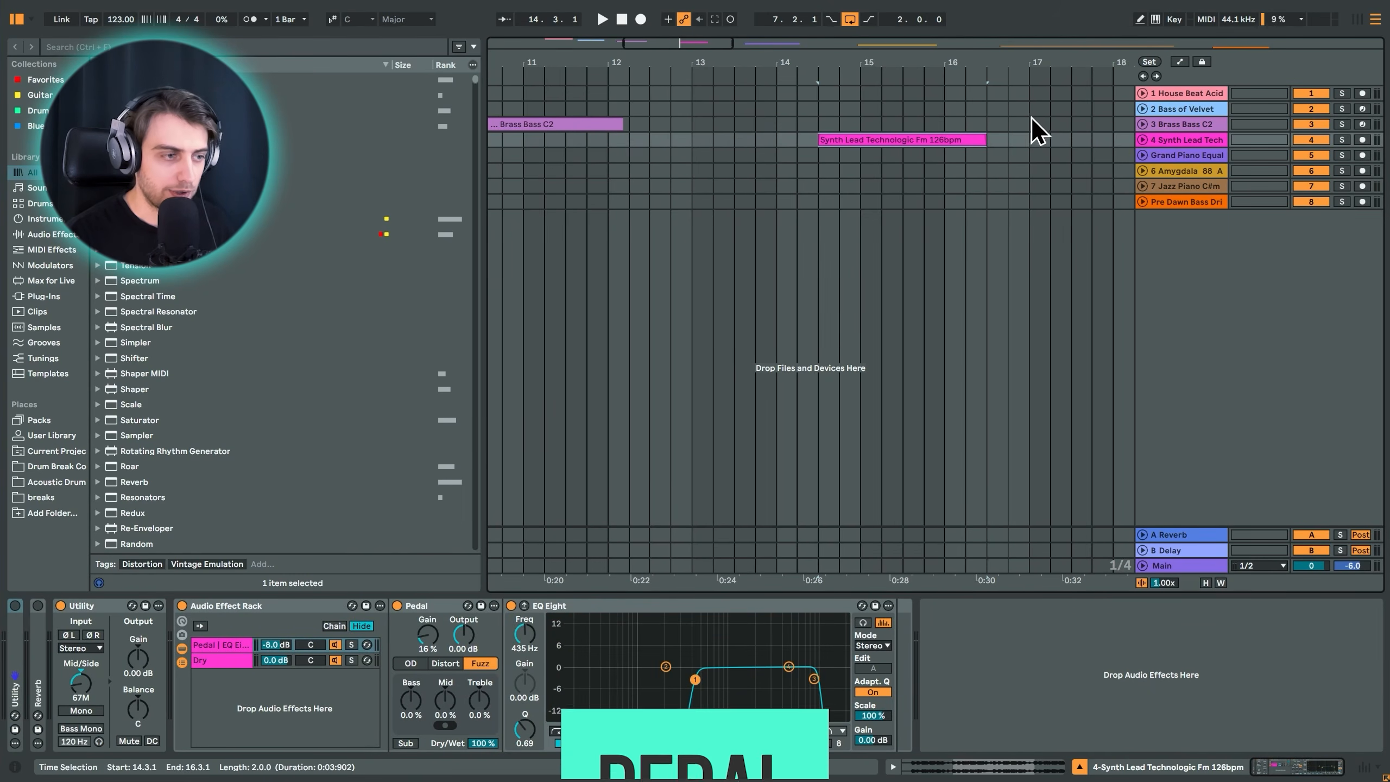
pyautogui.click(1141, 140)
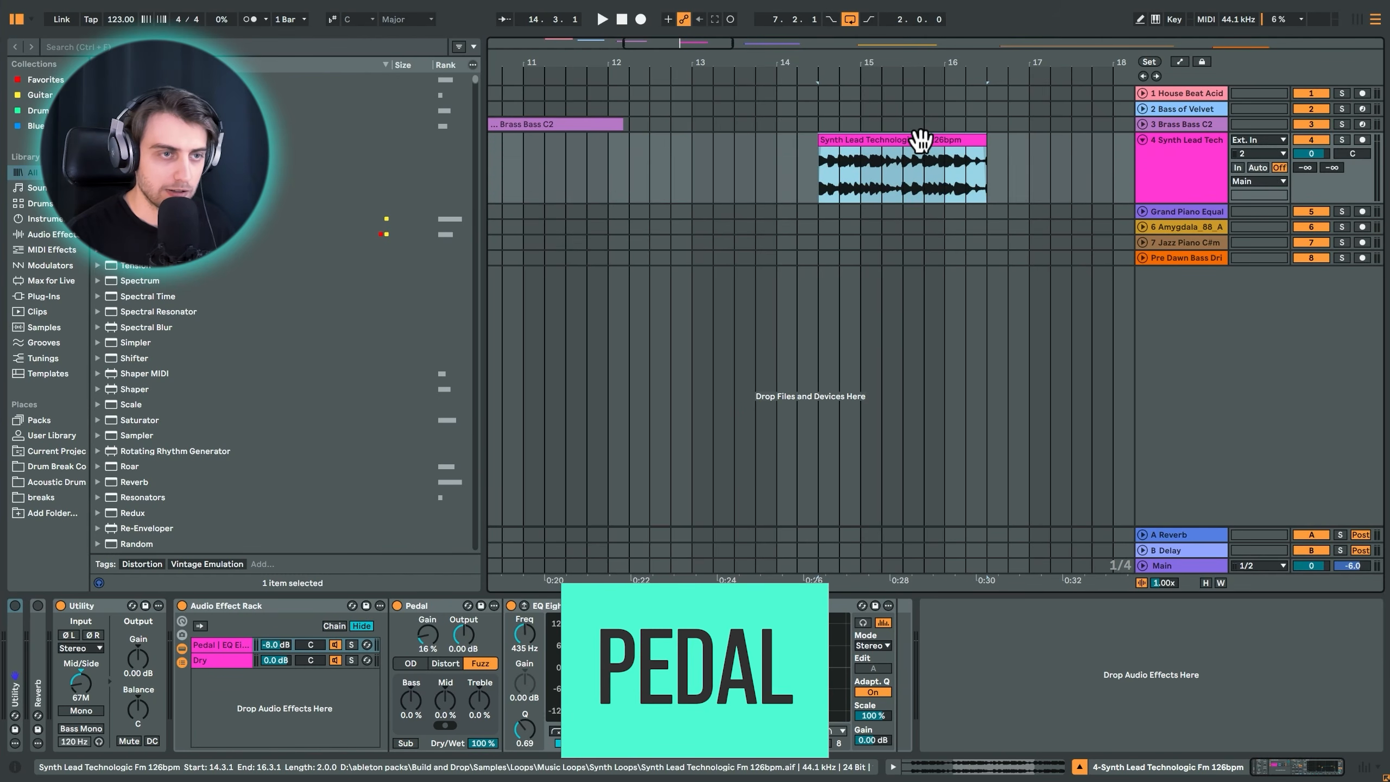
pyautogui.click(181, 606)
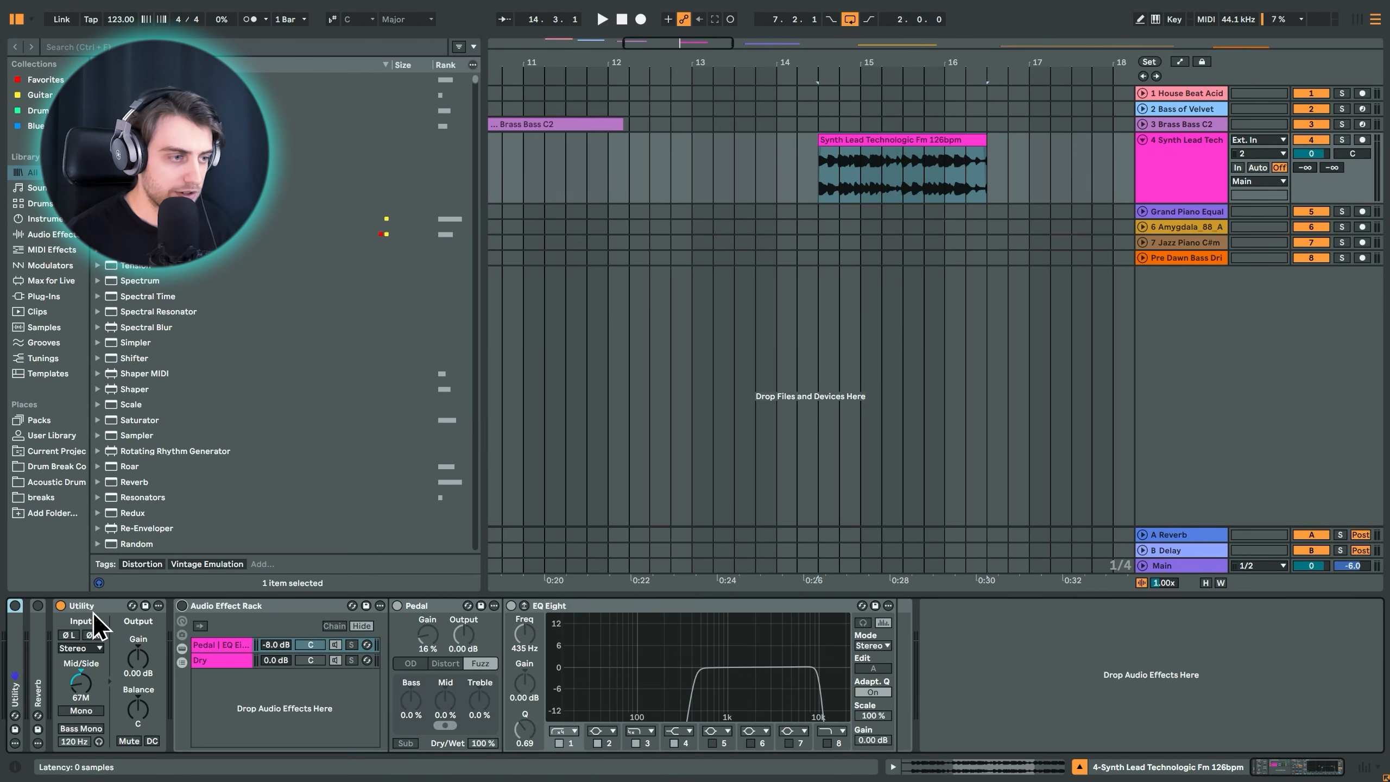
# Step: Play the Synth Lead Technologic clip without the Audio Effect Rack
pyautogui.click(936, 140)
pyautogui.press('space')
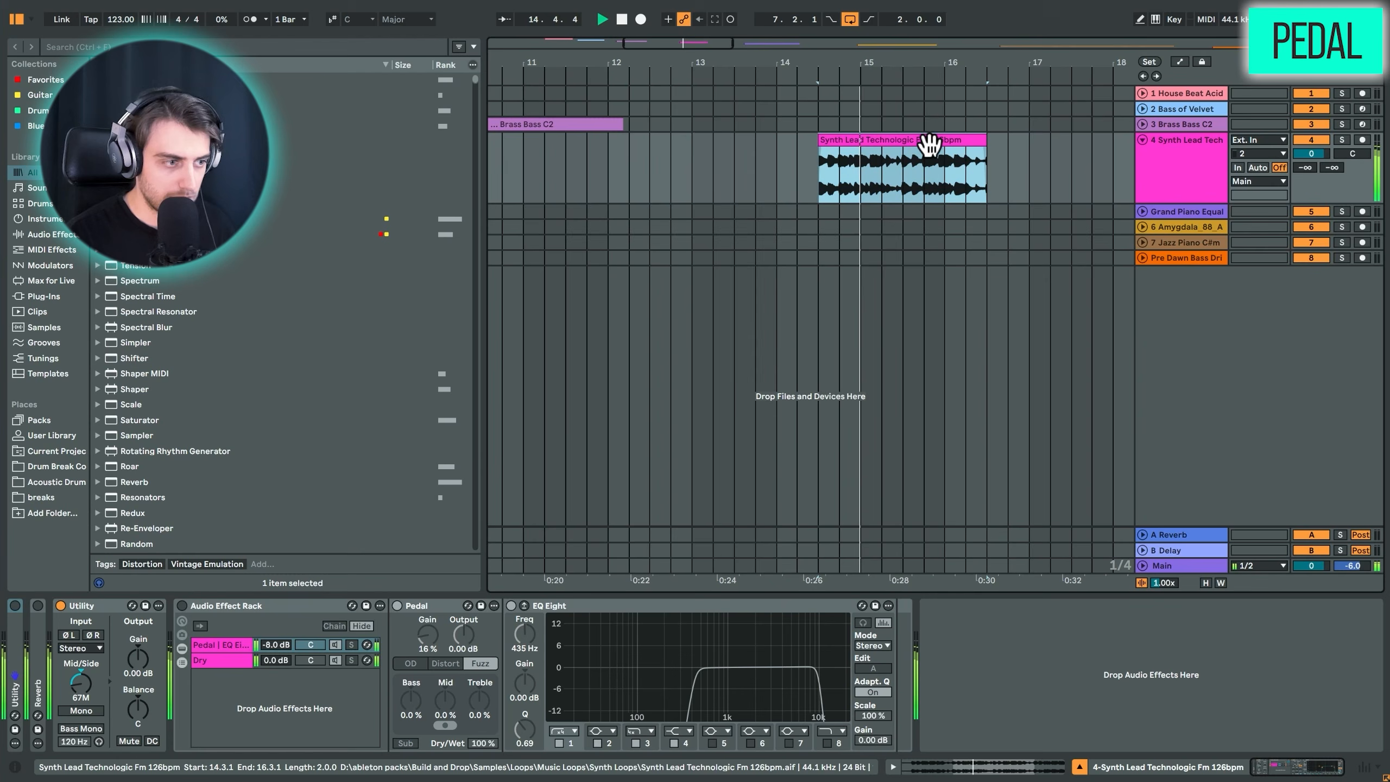
pyautogui.click(1050, 167)
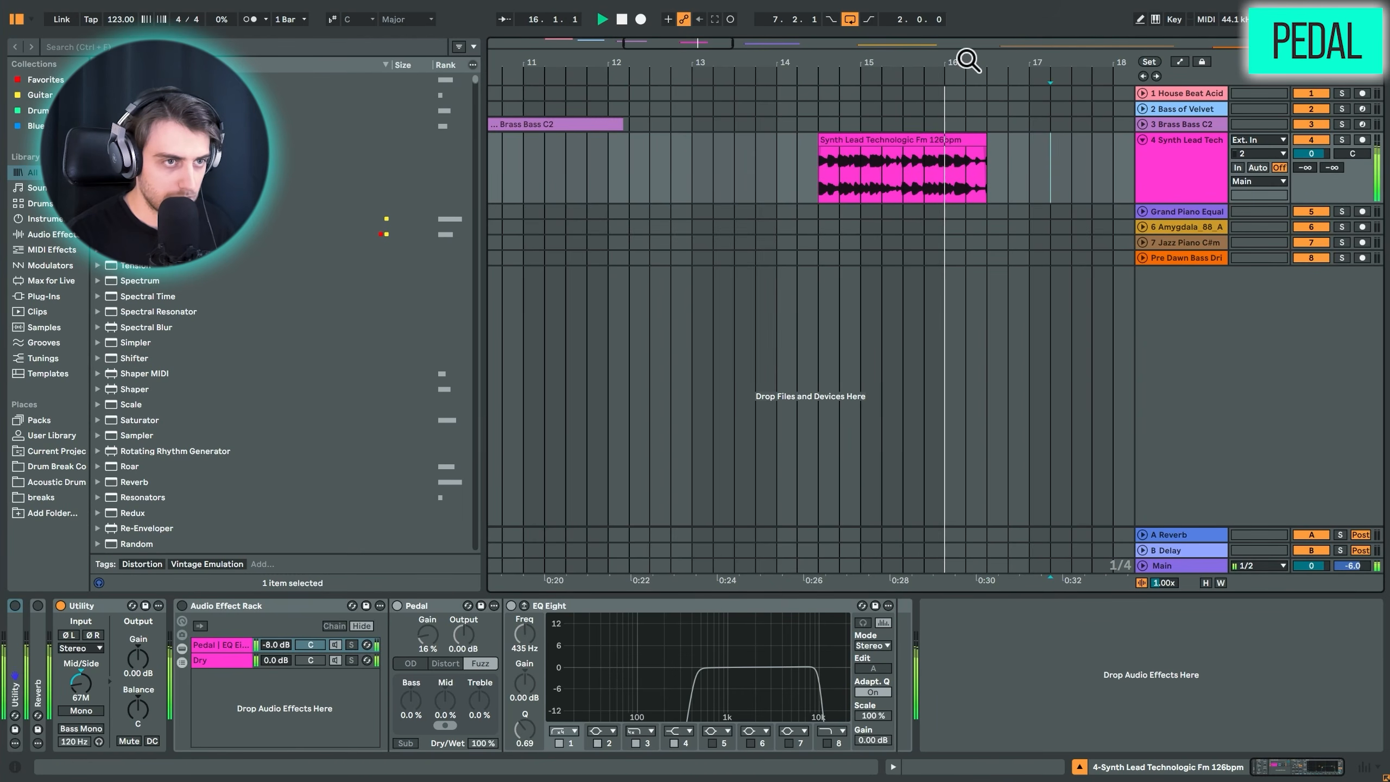
pyautogui.moveTo(968, 60); pyautogui.dragTo(939, 103)
pyautogui.press('space')
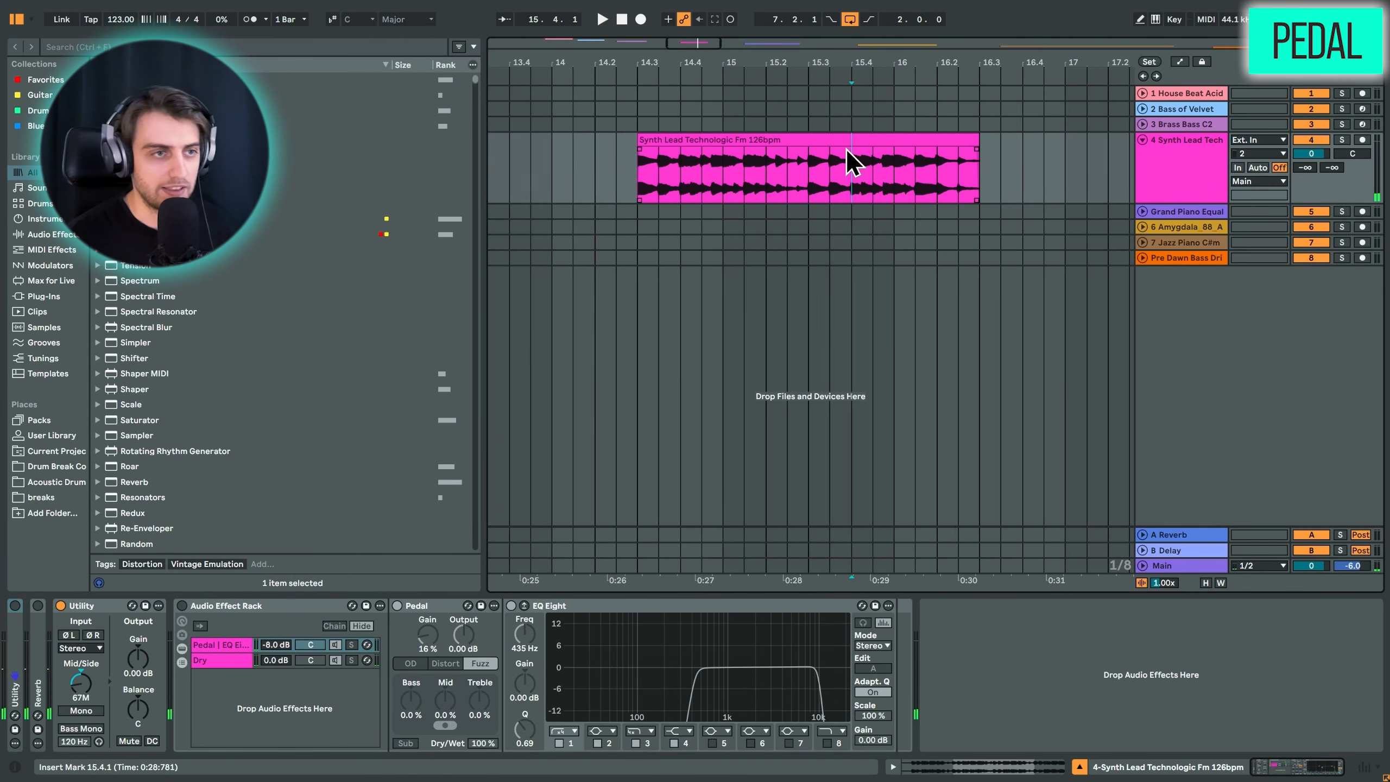
# Step: Reactivate the Audio Effect Rack on the synth lead, with its Dry chain and the EQ Eight switched off to isolate Pedal
pyautogui.click(831, 138)
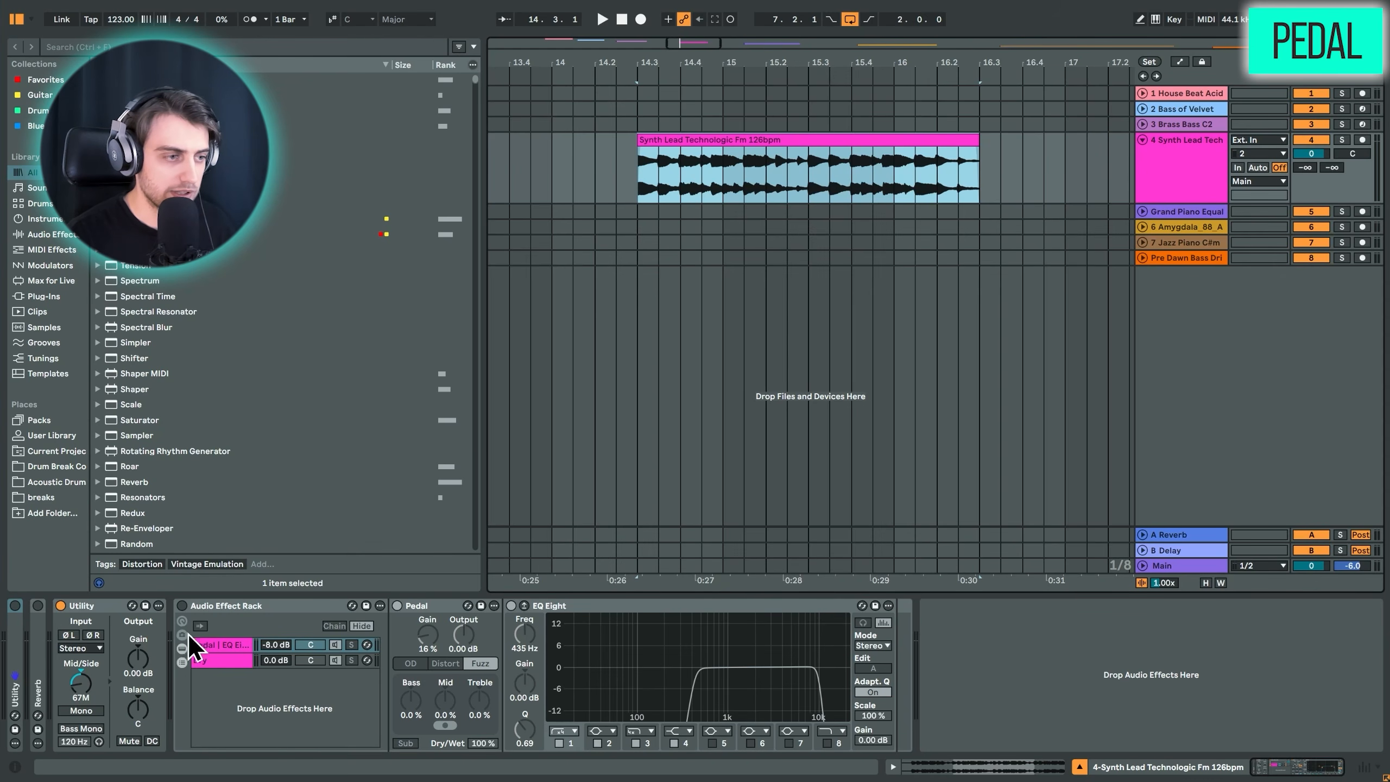
pyautogui.click(217, 663)
pyautogui.click(215, 640)
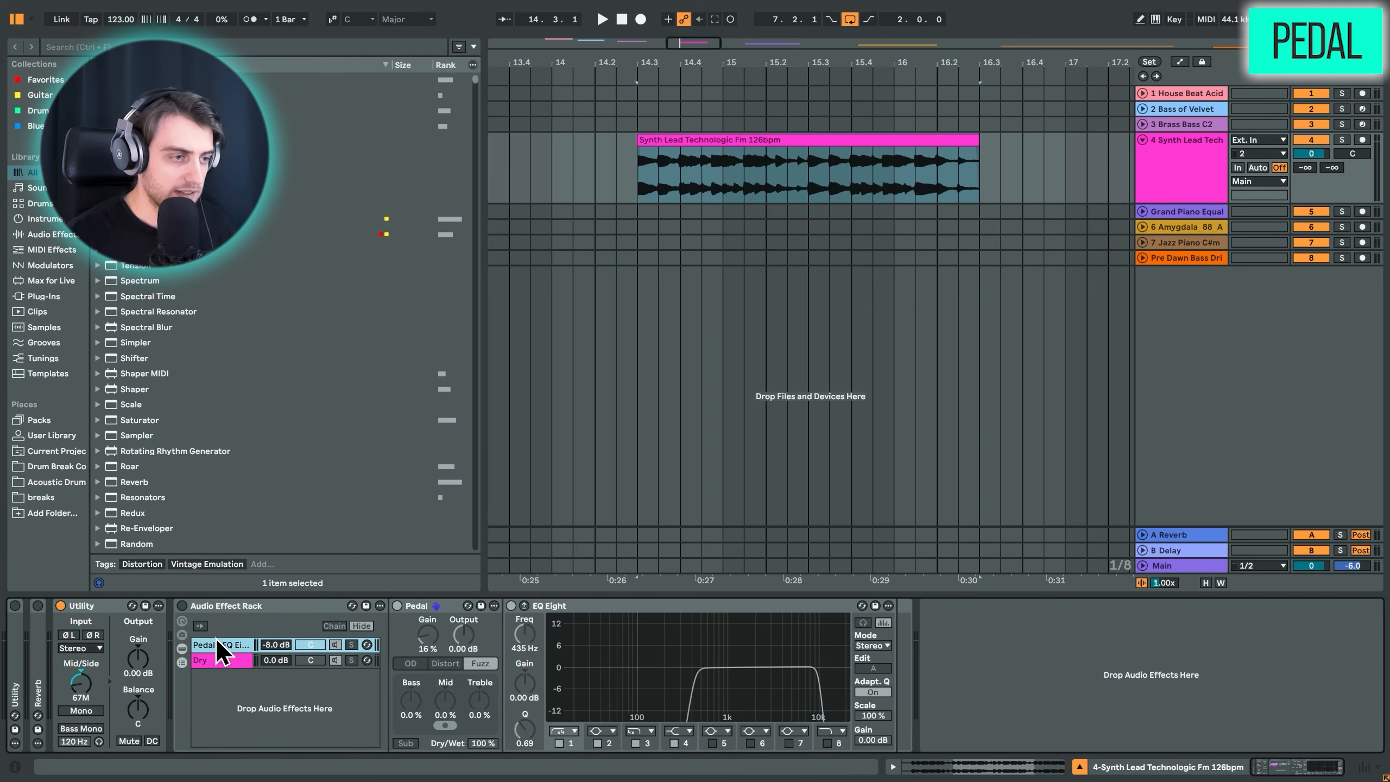
pyautogui.click(182, 606)
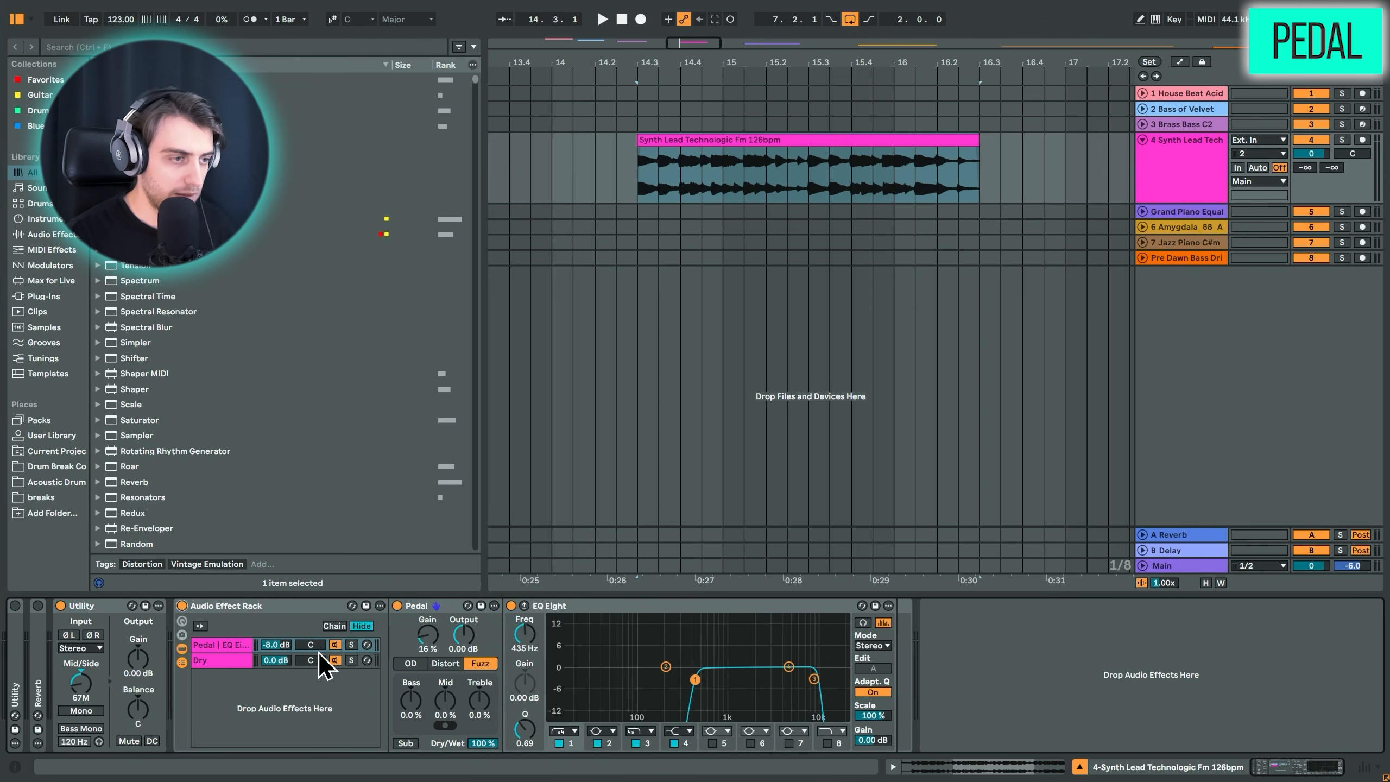
pyautogui.click(510, 606)
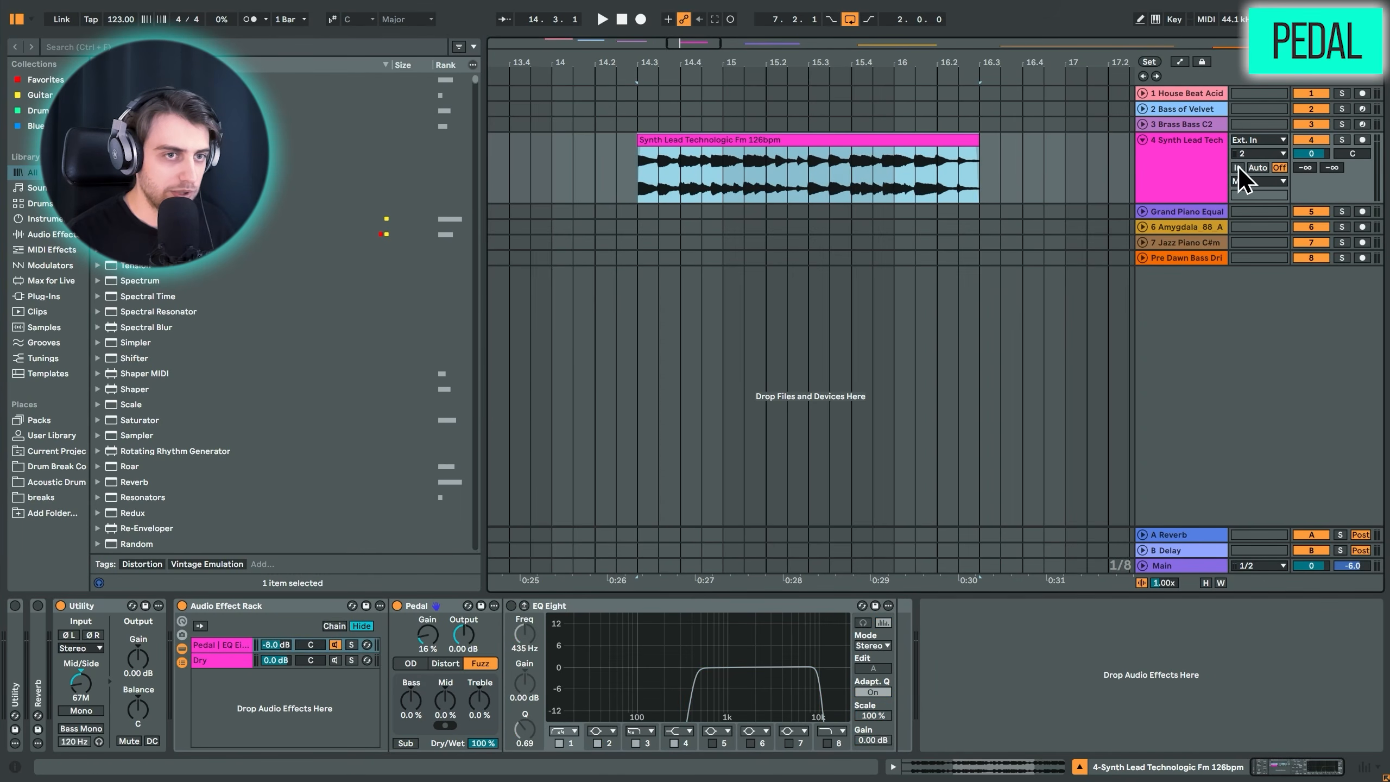
# Step: Play the synth lead through Pedal alone and set the track volume to -8.5 dB
pyautogui.moveTo(1311, 154); pyautogui.dragTo(1311, 175)
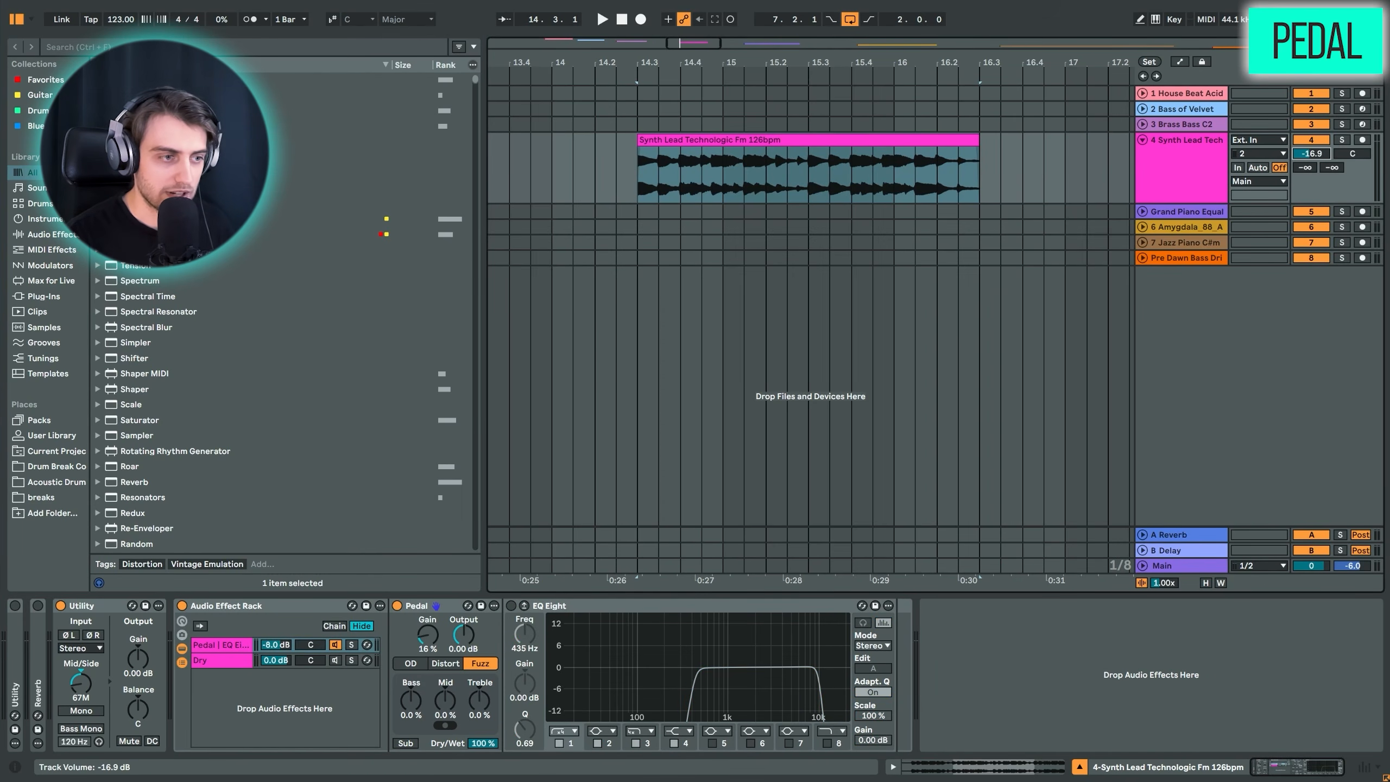
pyautogui.press('space')
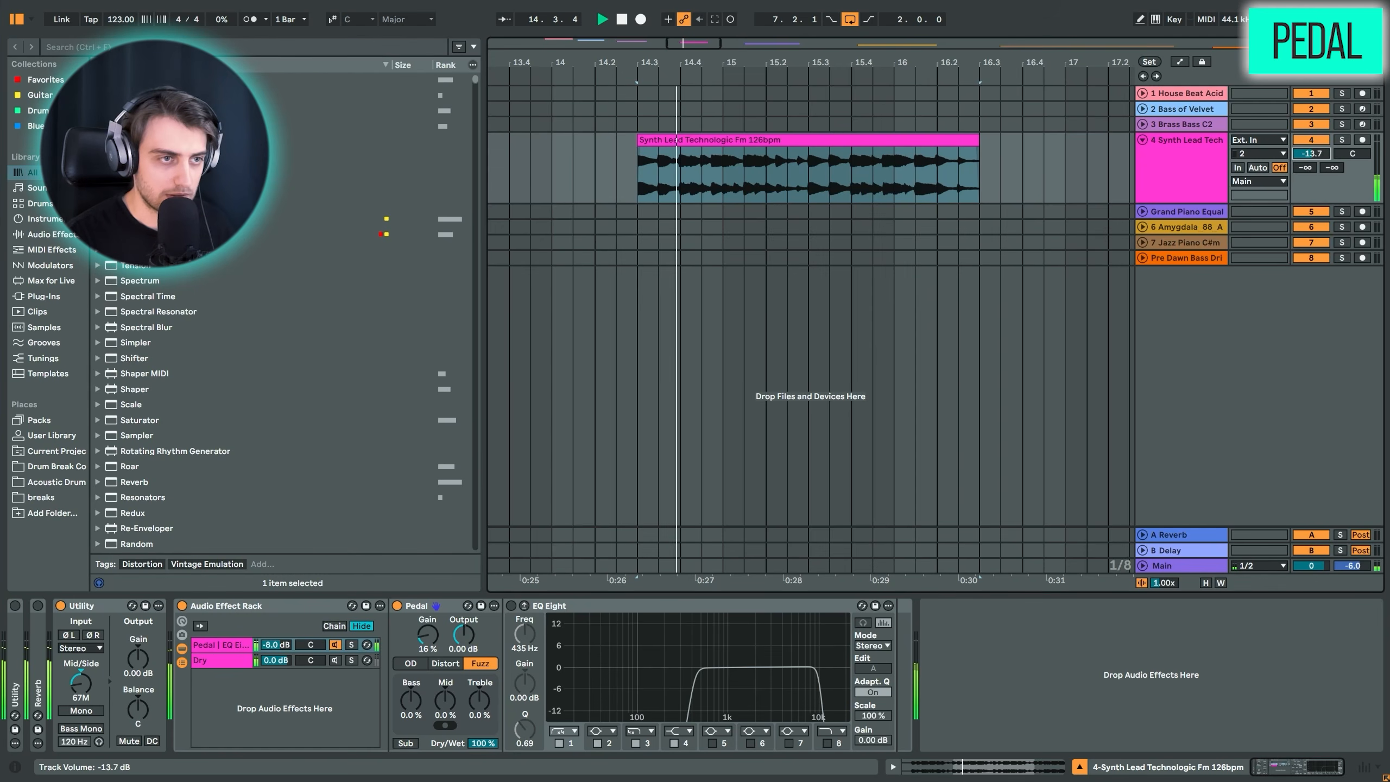
pyautogui.moveTo(1311, 154); pyautogui.dragTo(1310, 140)
pyautogui.press('space')
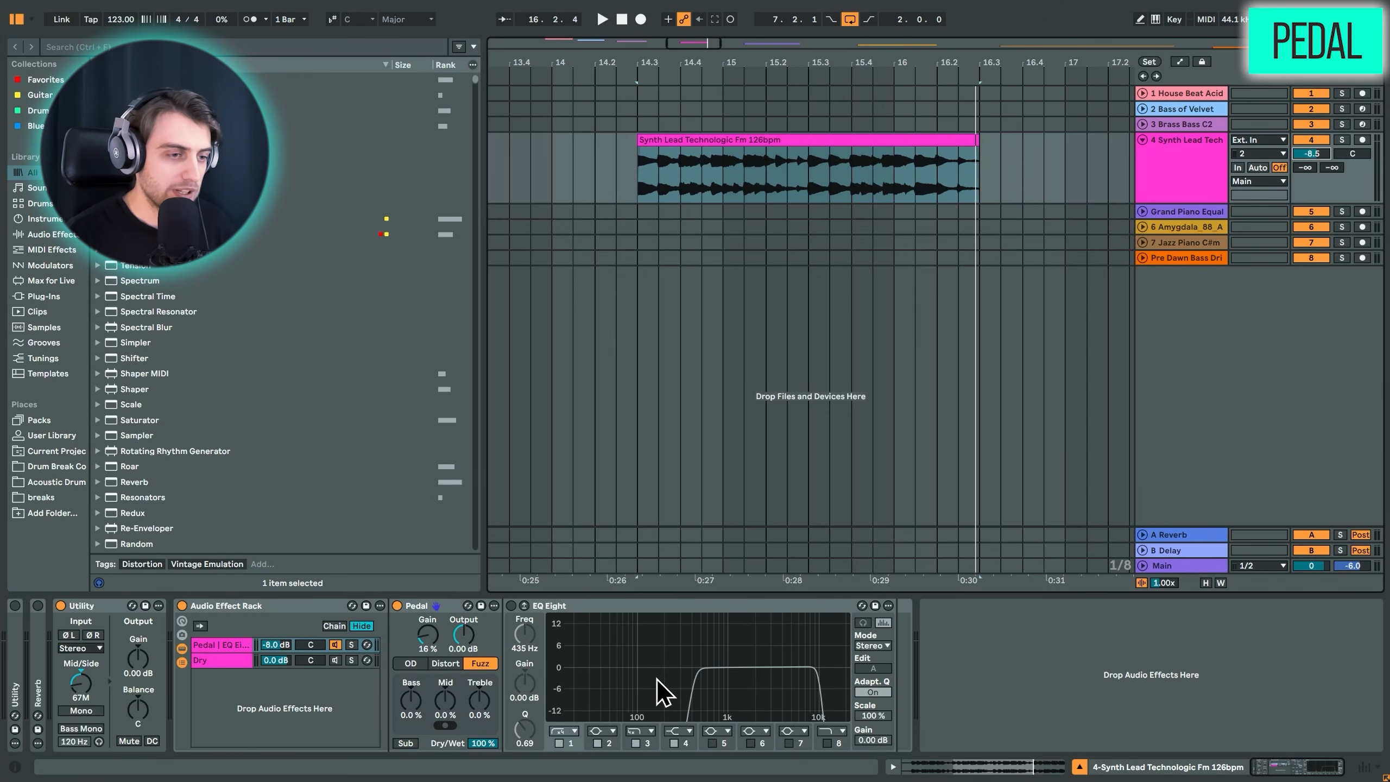
# Step: Reactivate EQ Eight after Pedal and play the filtered distortion chain
pyautogui.click(510, 605)
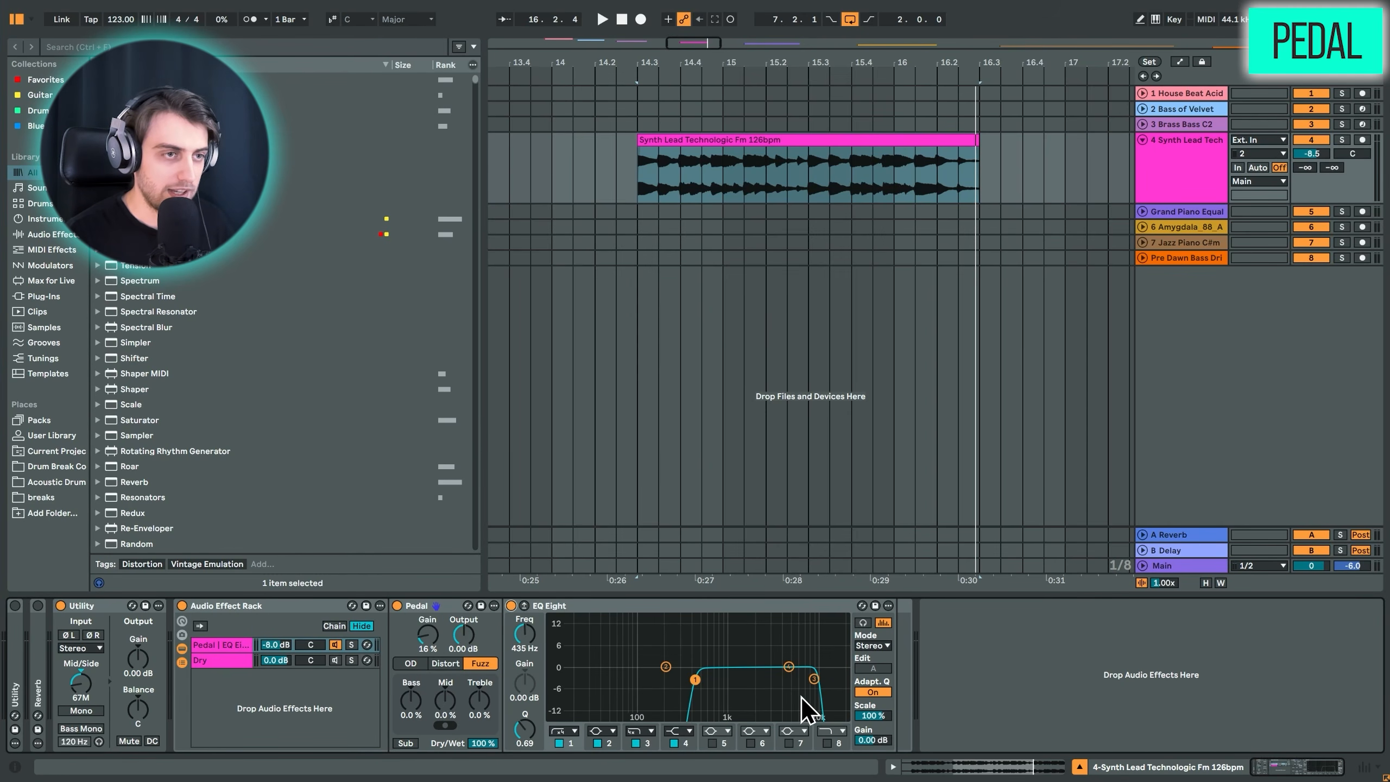
pyautogui.press('space')
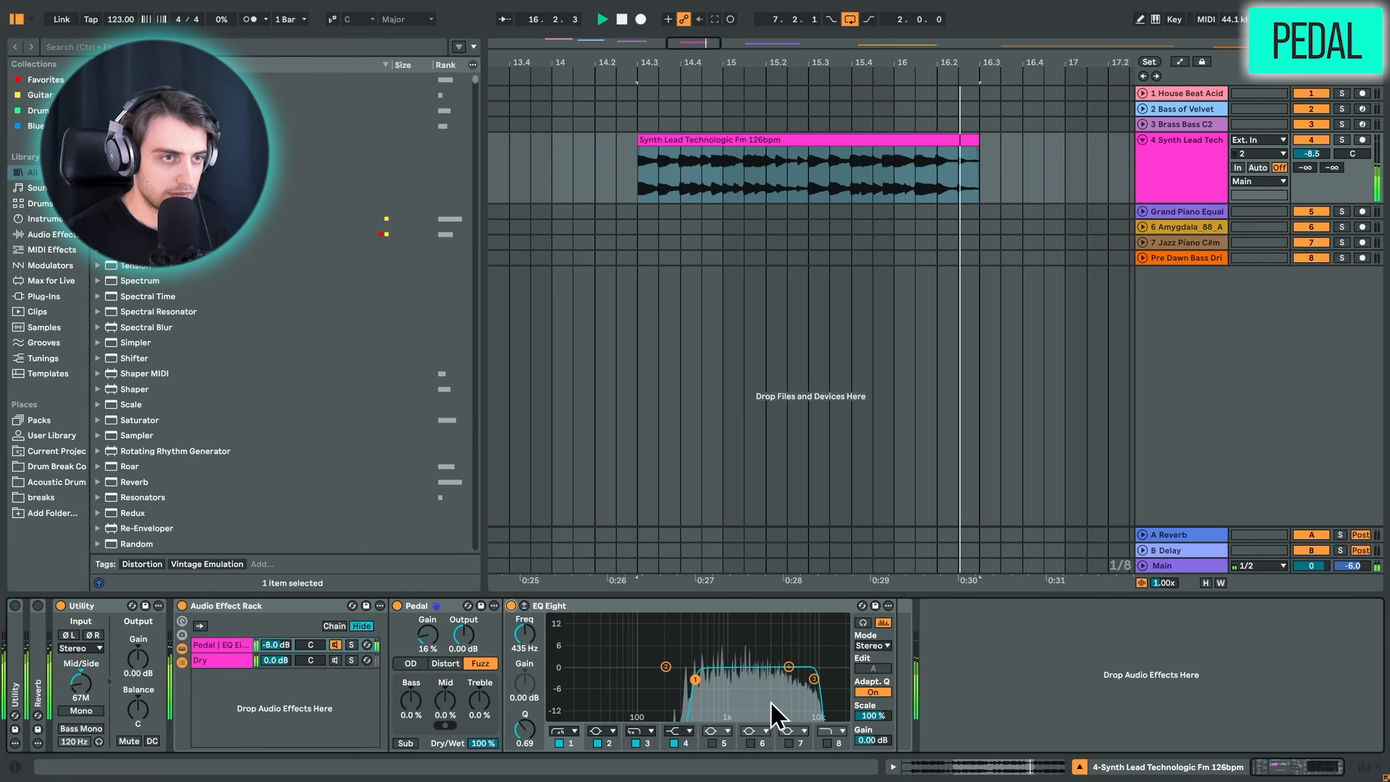
# Step: Play the rack's Dry chain alone, blend the Pedal chain back in during playback, and select the Dry chain
pyautogui.click(330, 661)
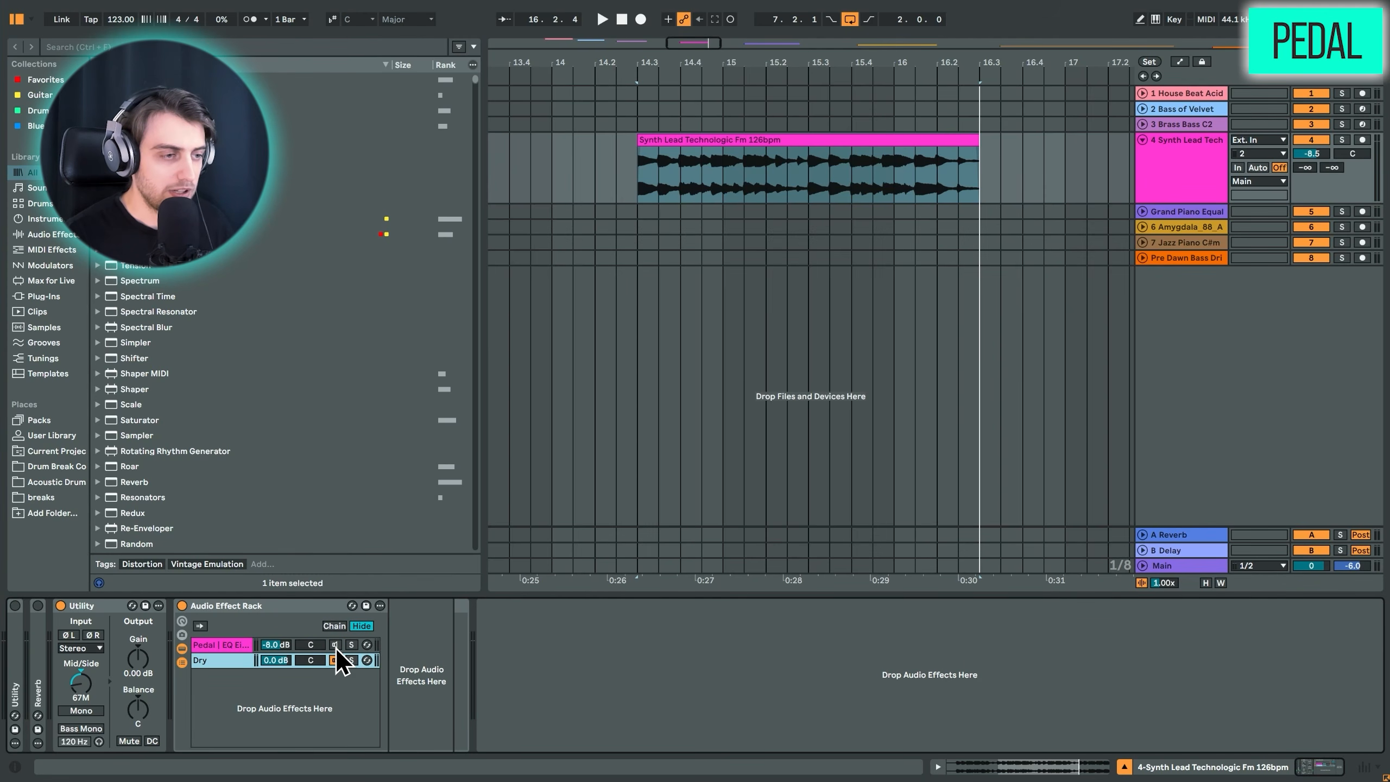
pyautogui.press('space')
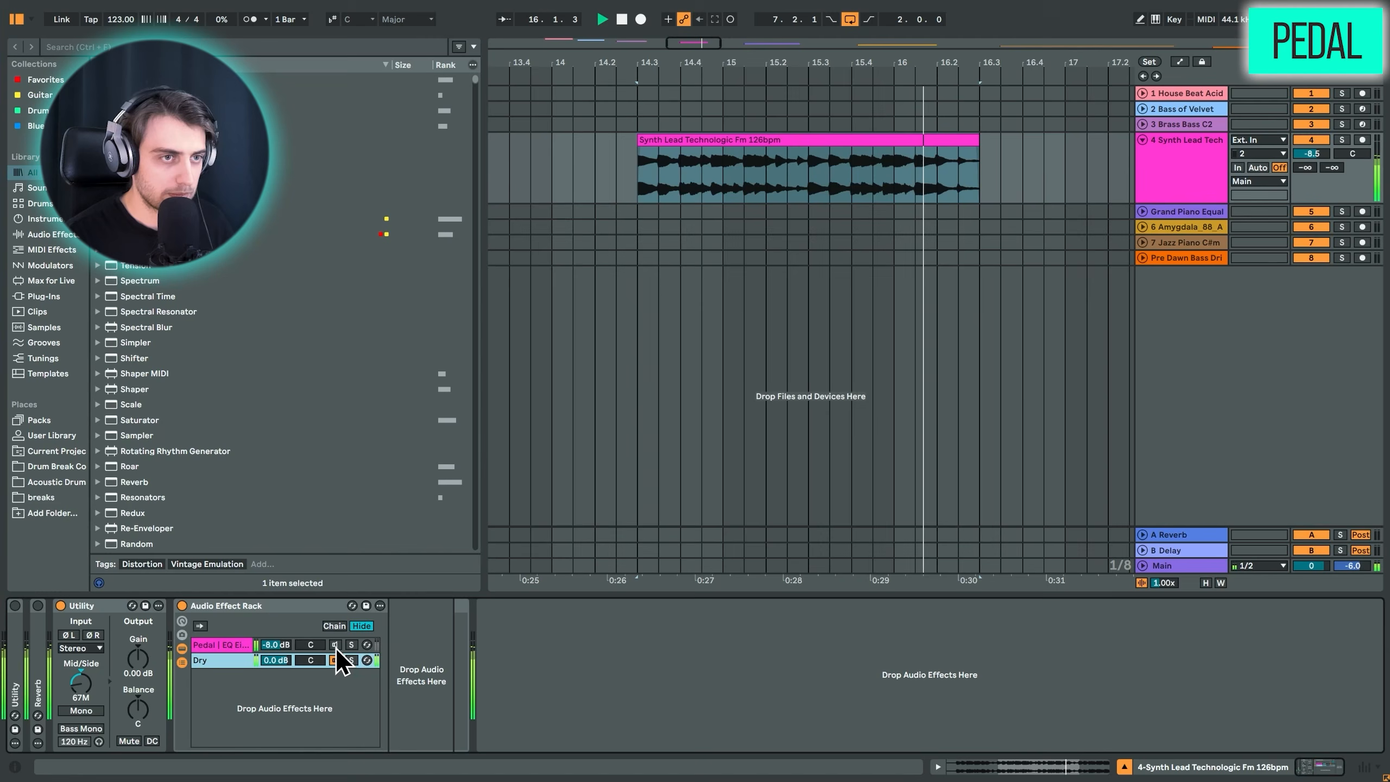
pyautogui.click(335, 645)
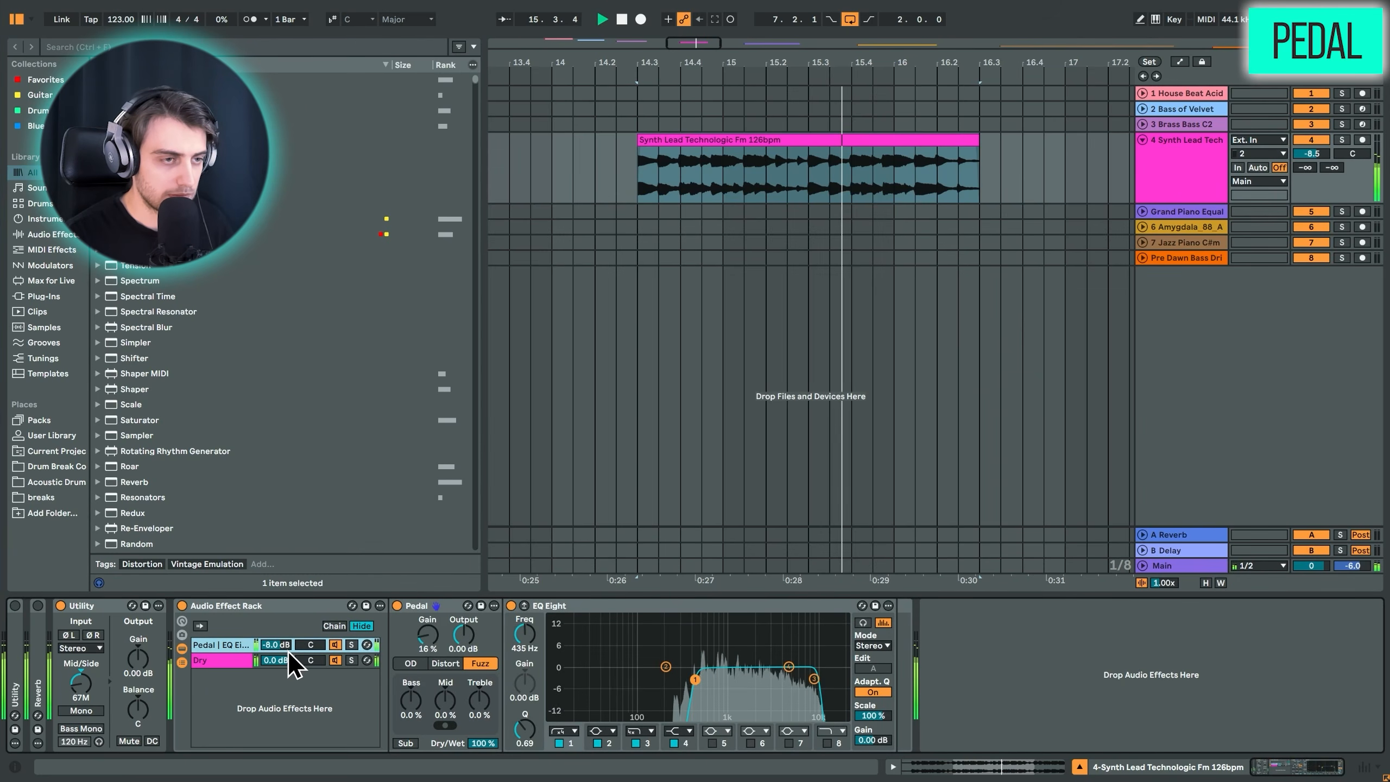
pyautogui.press('space')
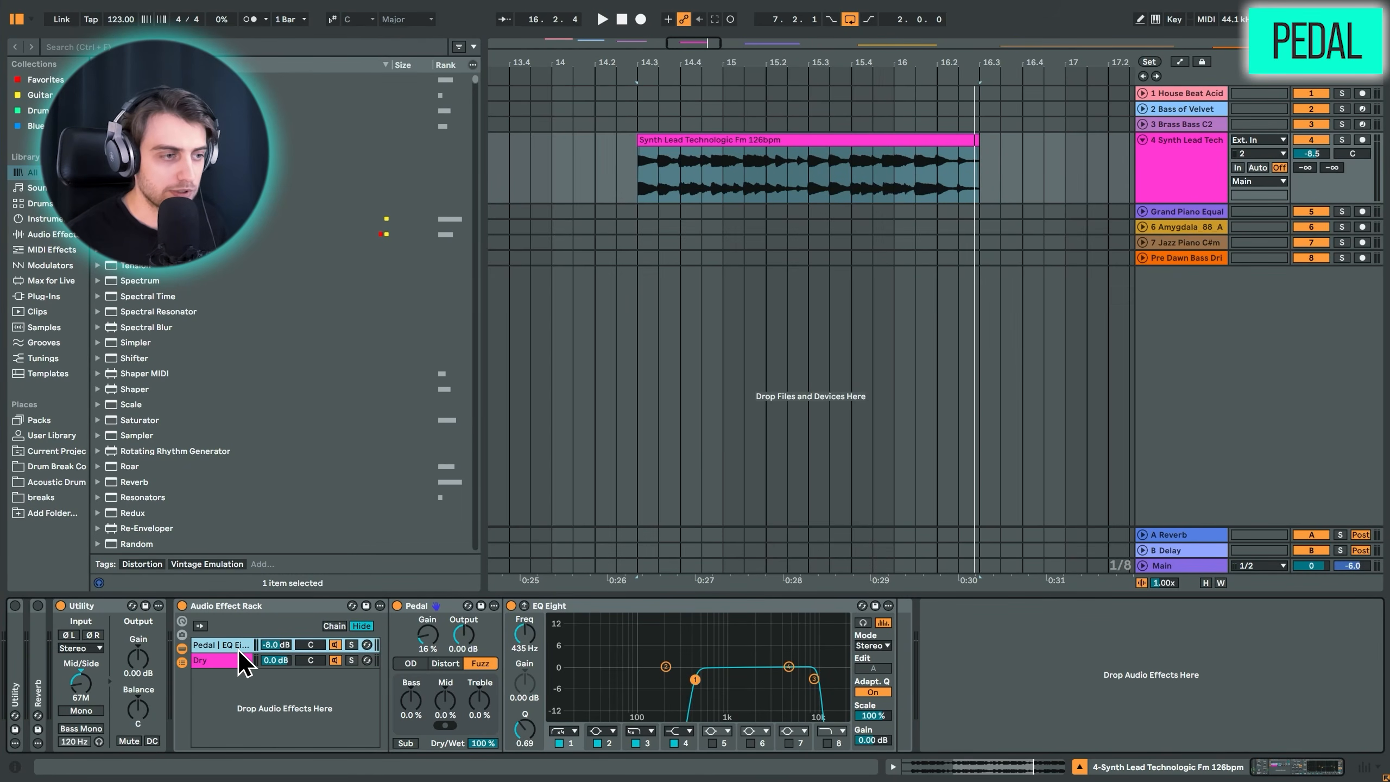
pyautogui.click(235, 661)
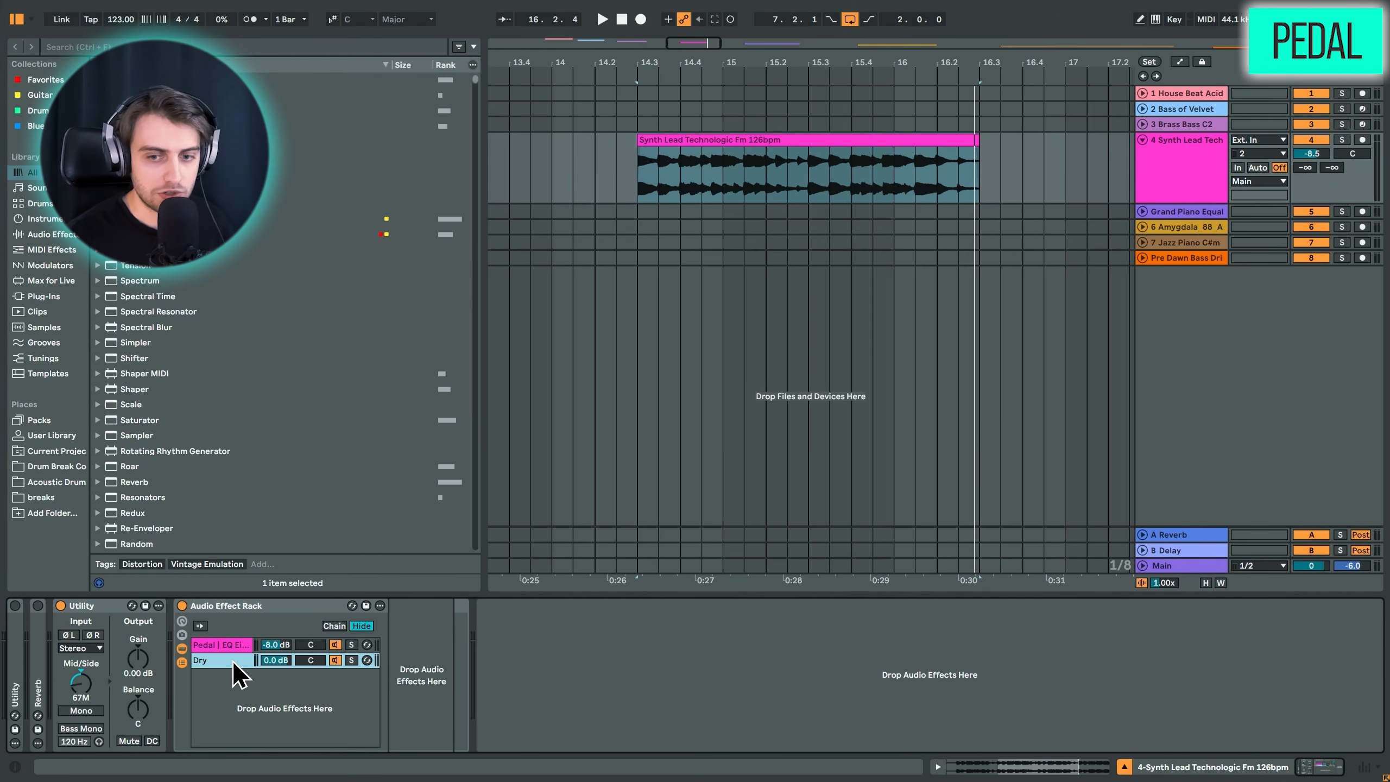
# Step: Fold the Synth Lead track, unfold the Grand Piano Equal track and select its Organ Laid Back C 105 bpm clip
pyautogui.click(1142, 140)
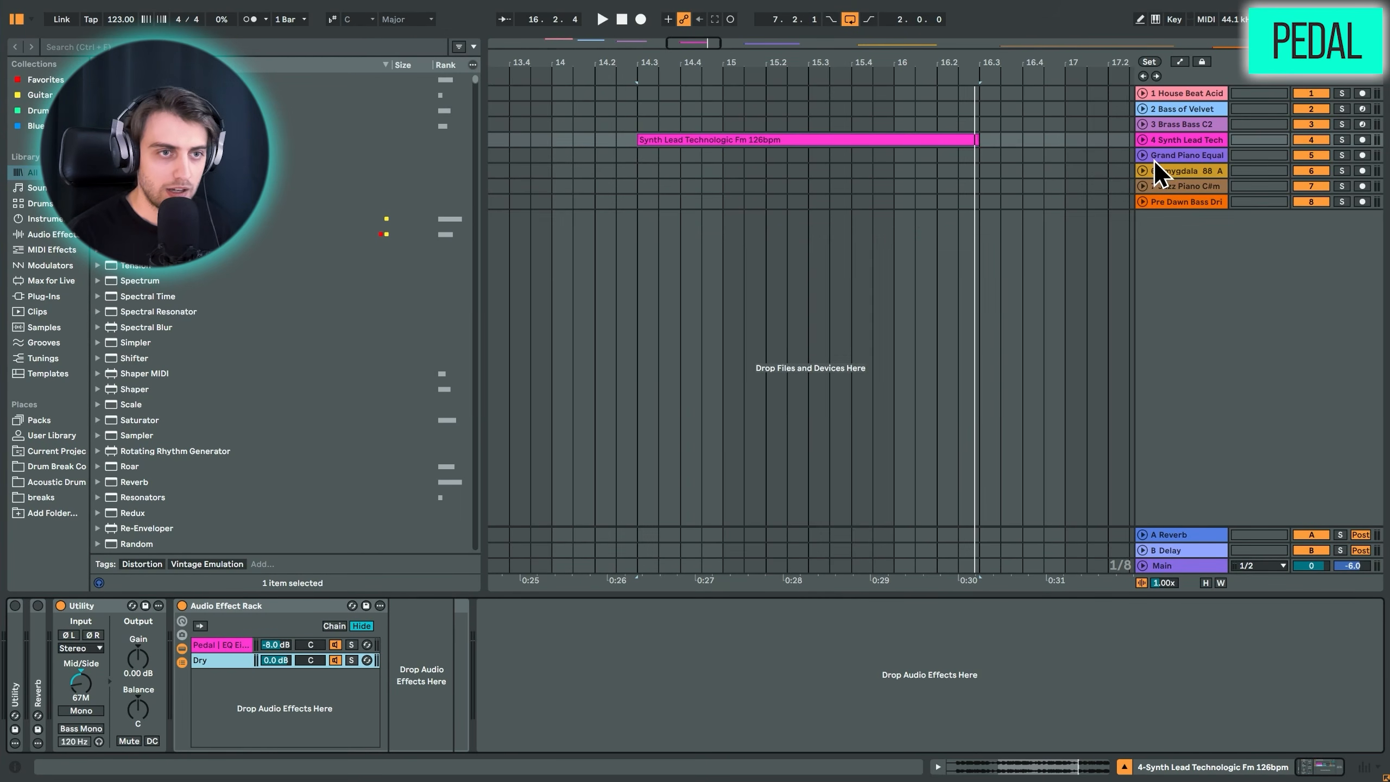
pyautogui.click(1155, 156)
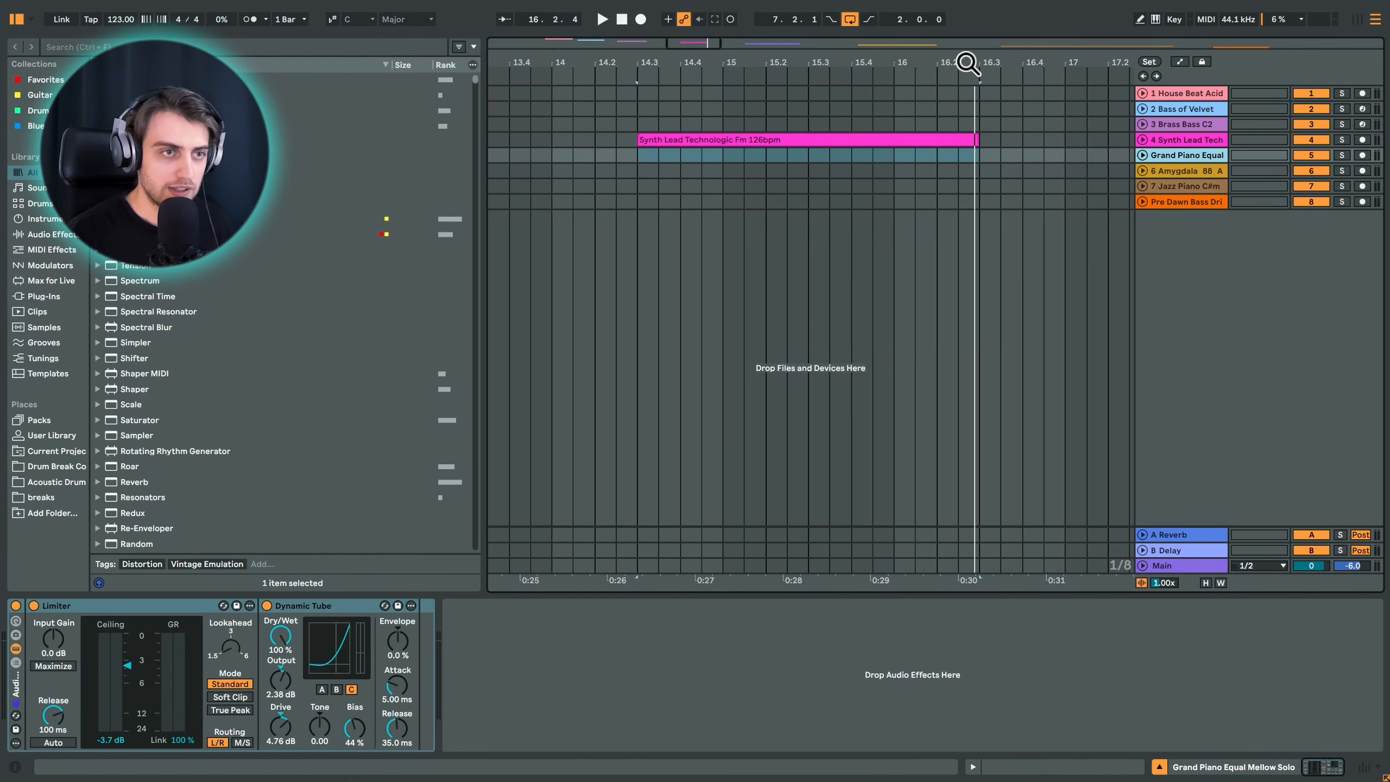
pyautogui.moveTo(966, 63); pyautogui.dragTo(750, 16)
pyautogui.moveTo(1016, 44); pyautogui.dragTo(1016, 71)
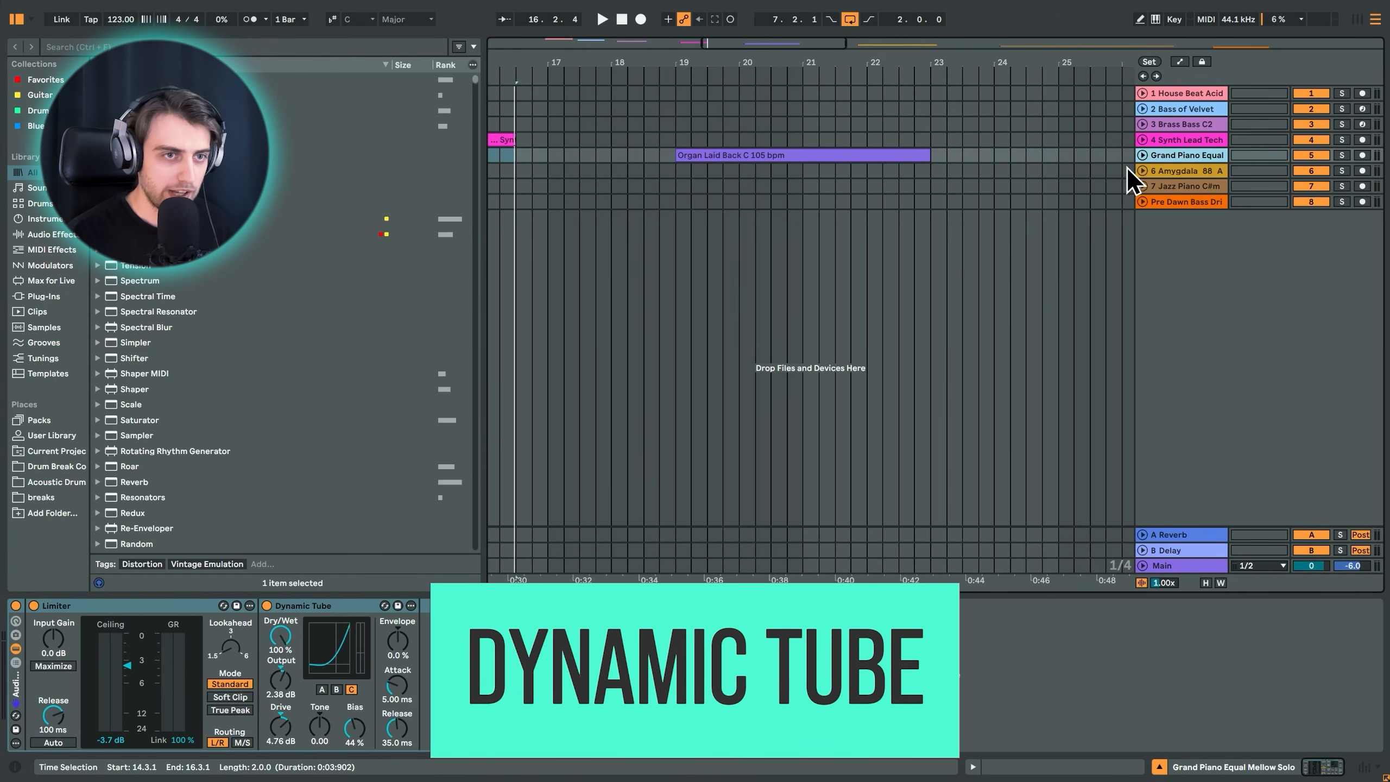
pyautogui.click(1142, 155)
pyautogui.click(871, 156)
# Step: Bypass the Audio Effect Rack on the Grand Piano Equal track and play the dry organ clip
pyautogui.click(16, 605)
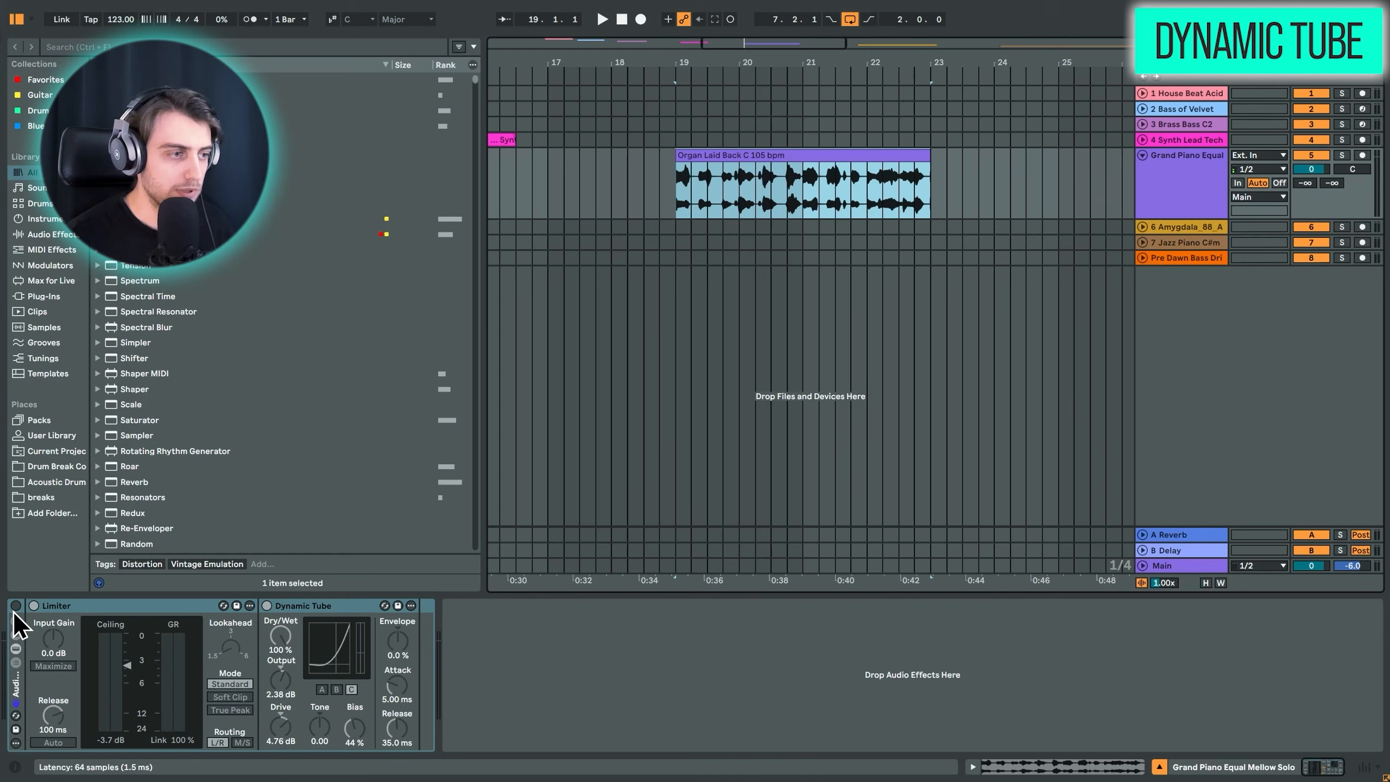
pyautogui.press('space')
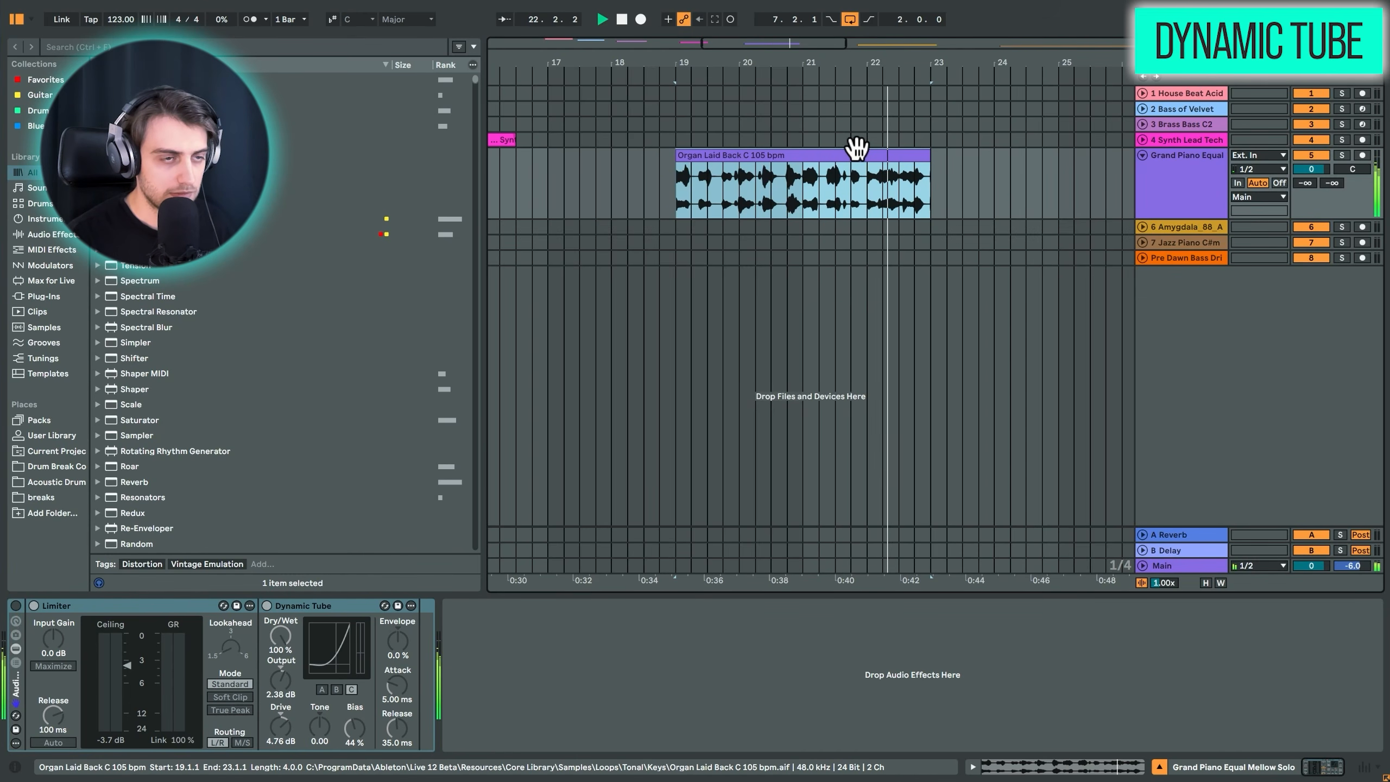
pyautogui.press('space')
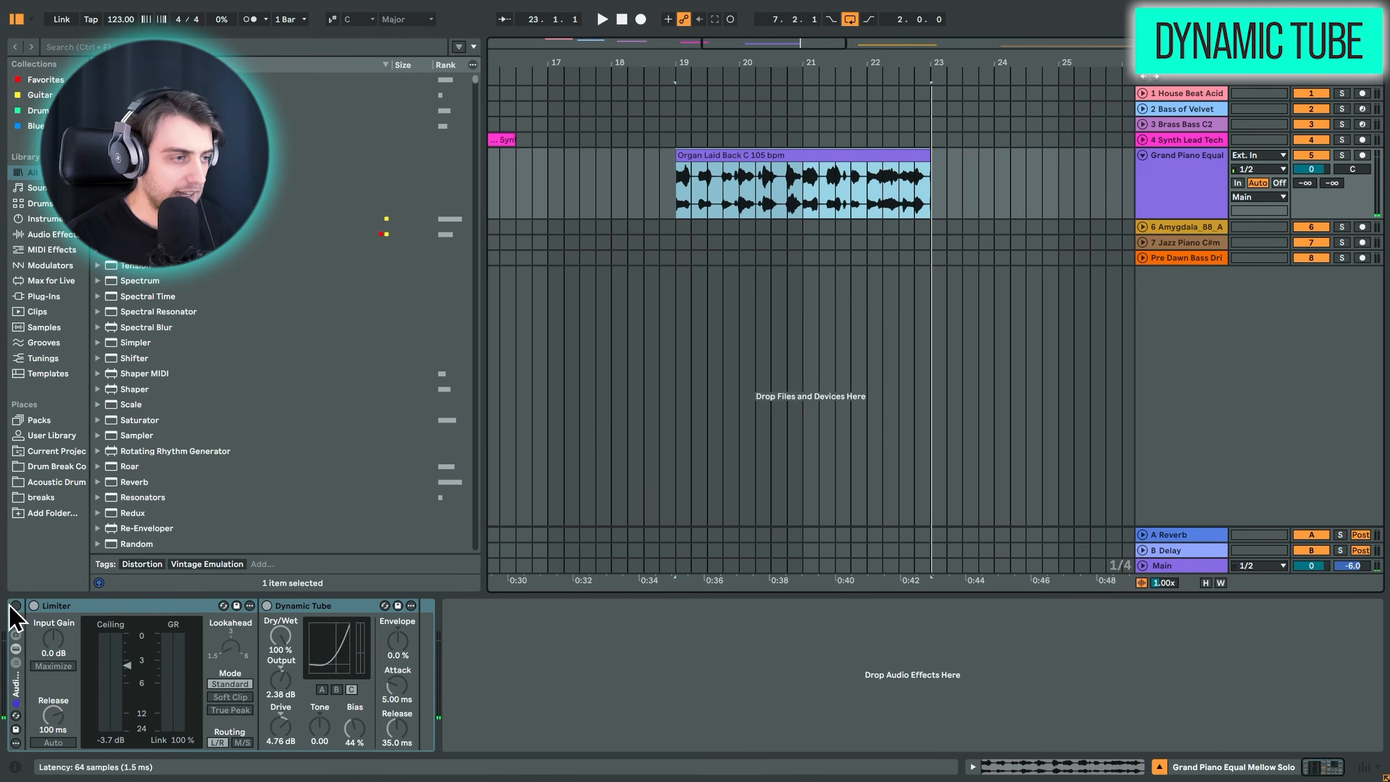
# Step: Reactivate the organ's Audio Effect Rack, select its Limiter and play the clip through Limiter and Dynamic Tube
pyautogui.click(17, 618)
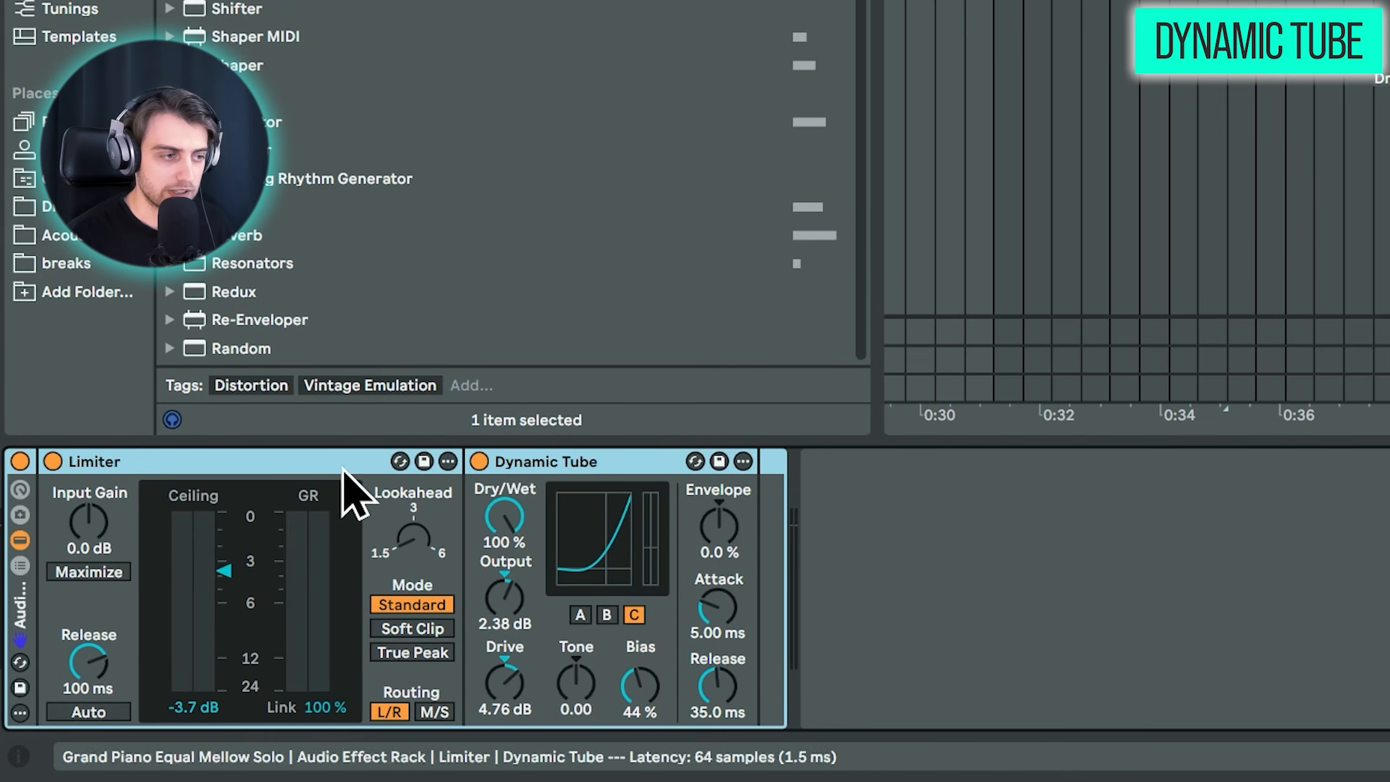
pyautogui.click(311, 460)
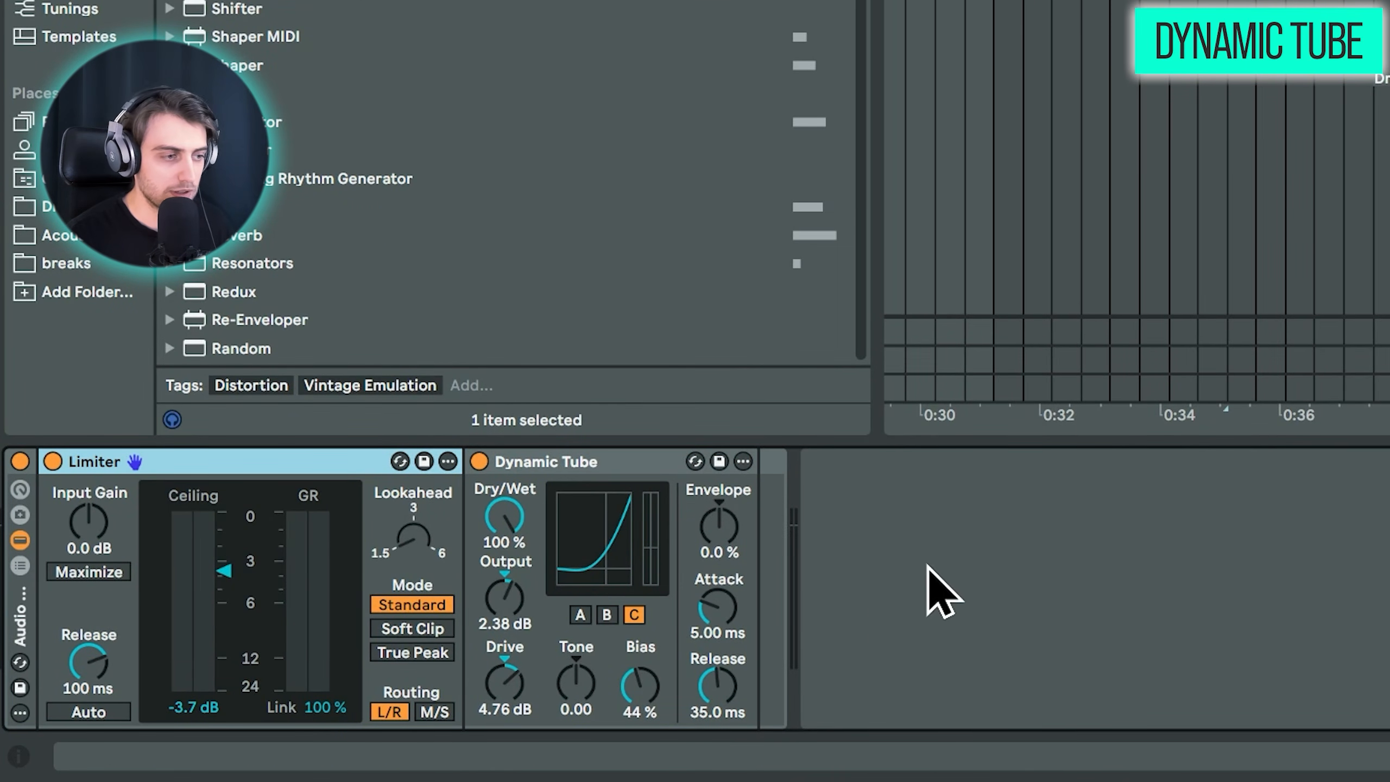
pyautogui.press('space')
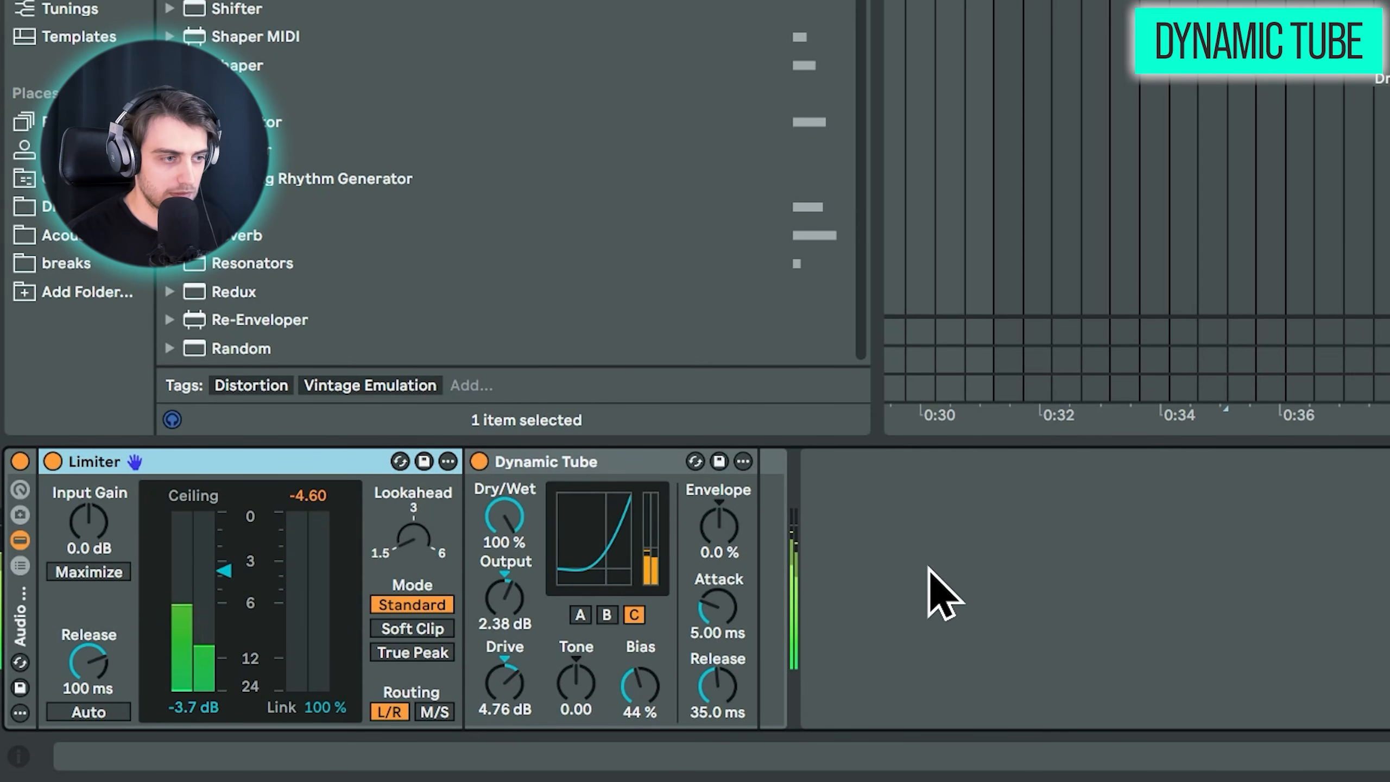
# Step: Stop the organ playback and place the insert marker at about 0:37 in the arrangement
pyautogui.press('space')
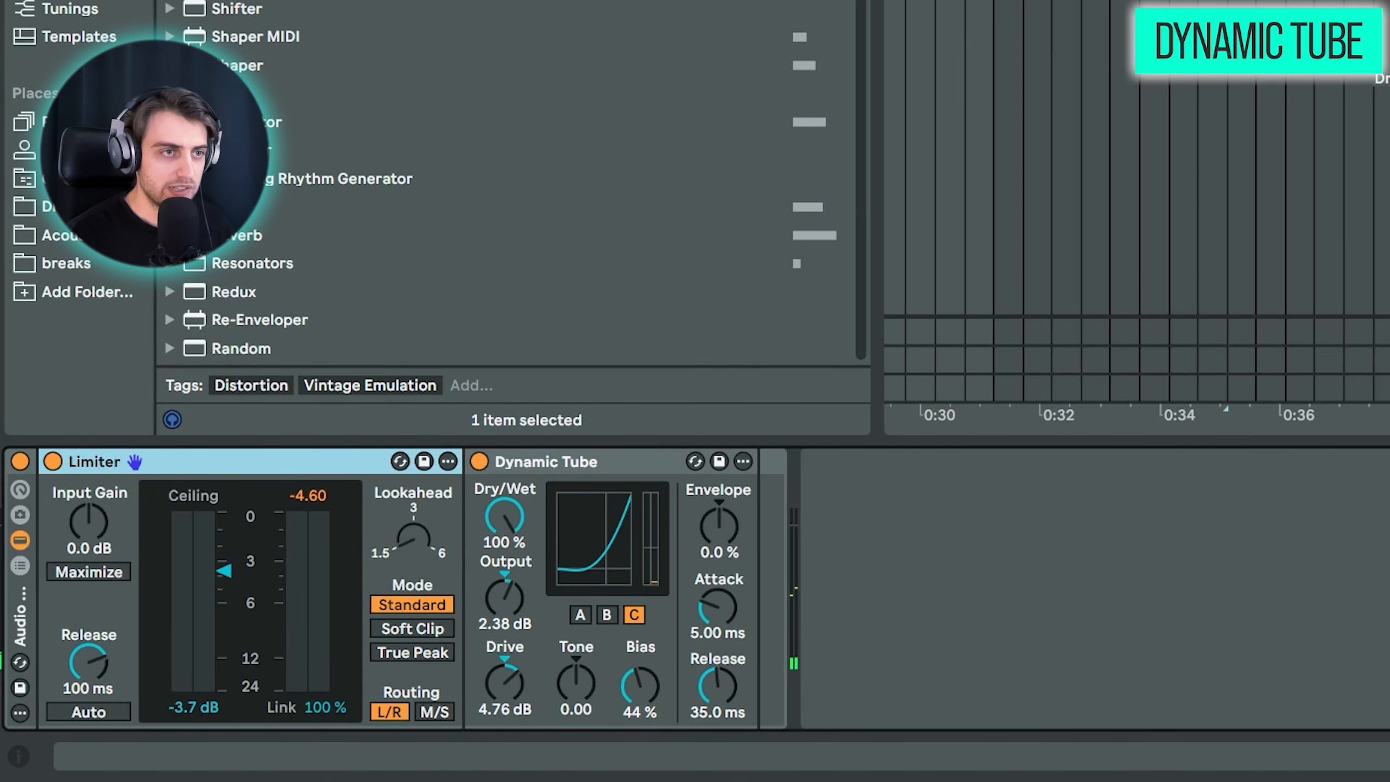
pyautogui.scroll(3, 1367, 208)
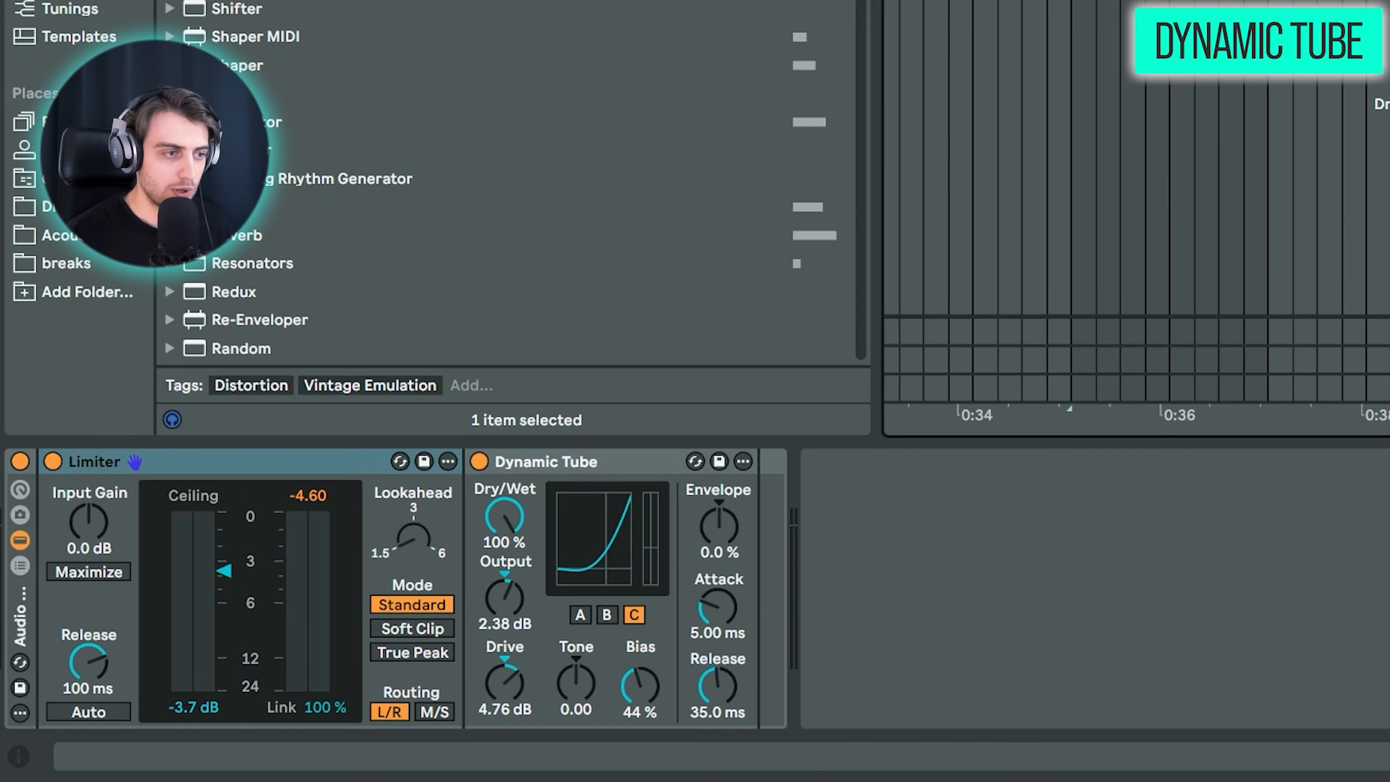
pyautogui.scroll(3, 1368, 208)
pyautogui.click(1317, 26)
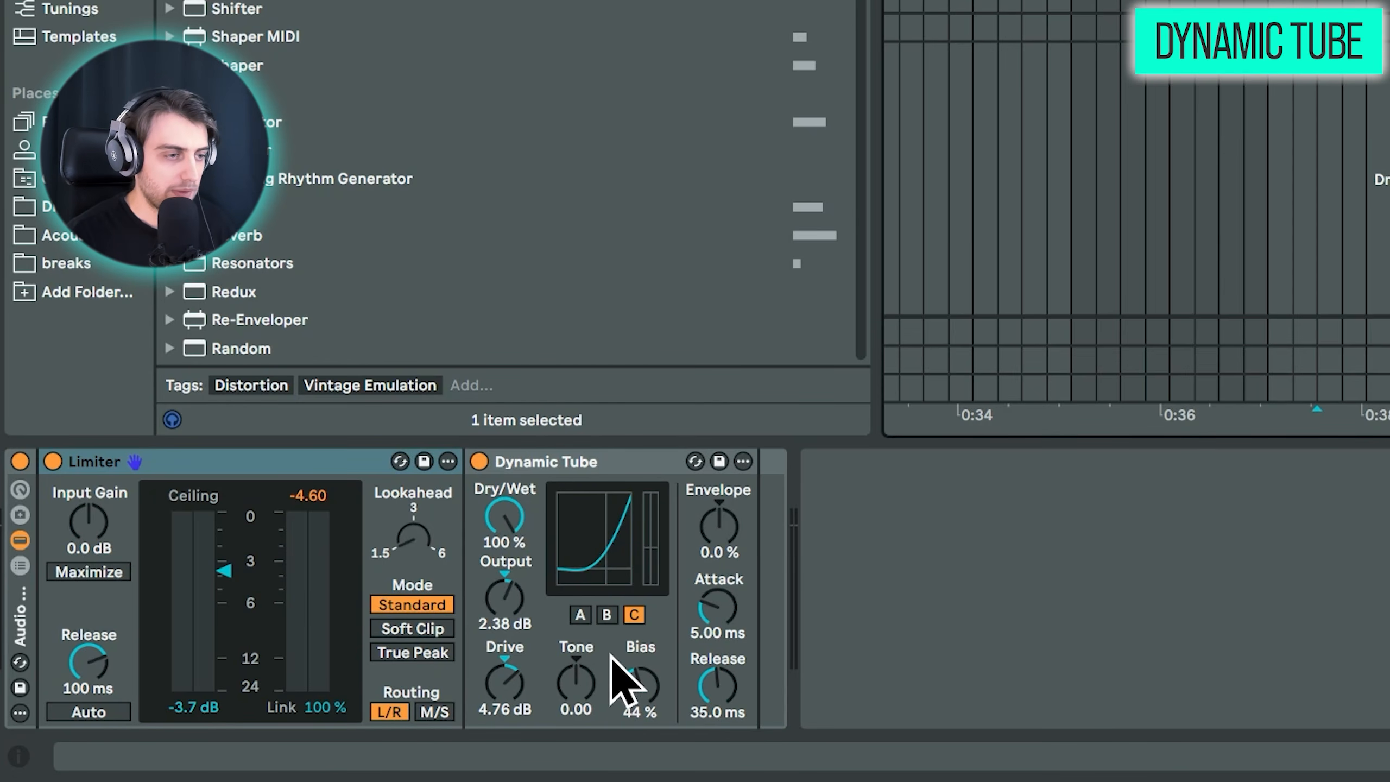
# Step: Switch Dynamic Tube through tube models A and B and return it to model C
pyautogui.click(580, 614)
pyautogui.click(634, 613)
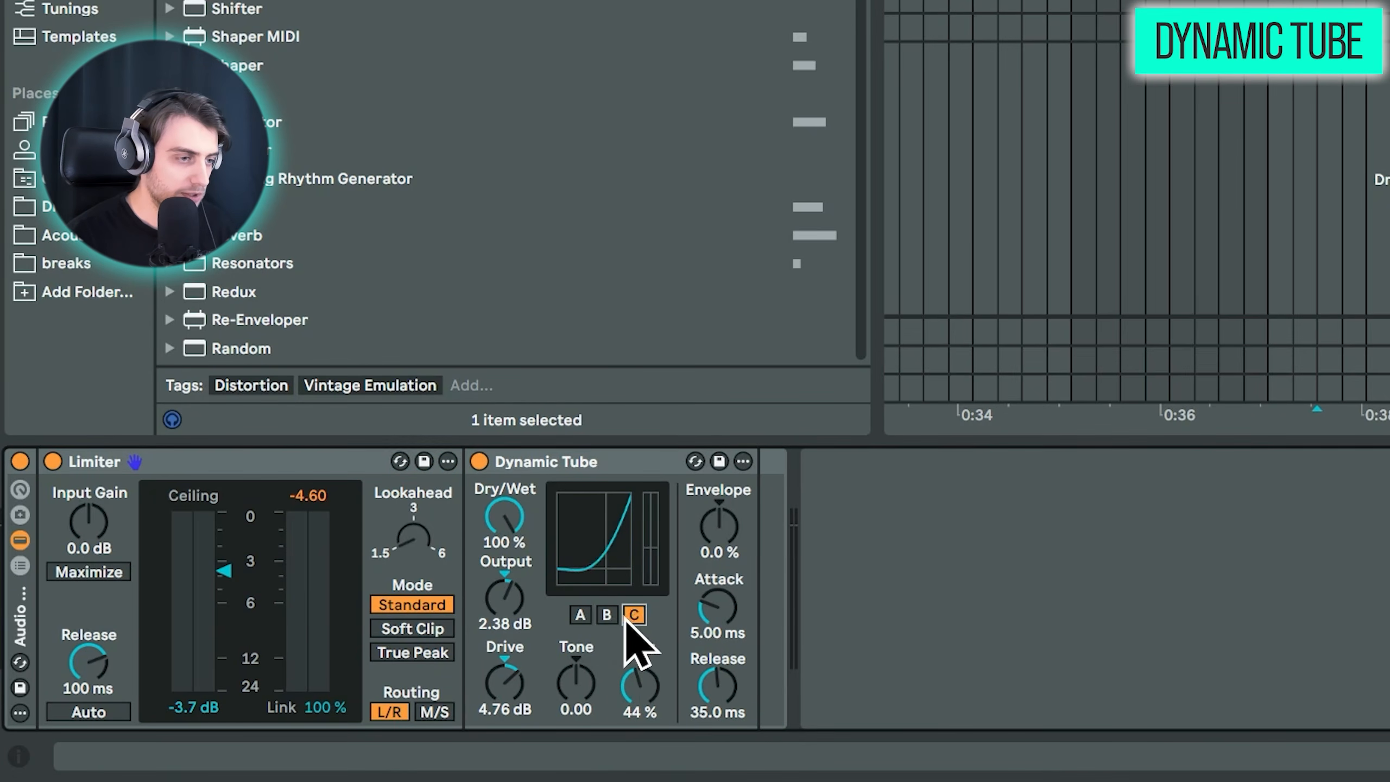
pyautogui.click(580, 614)
pyautogui.click(605, 615)
pyautogui.click(633, 614)
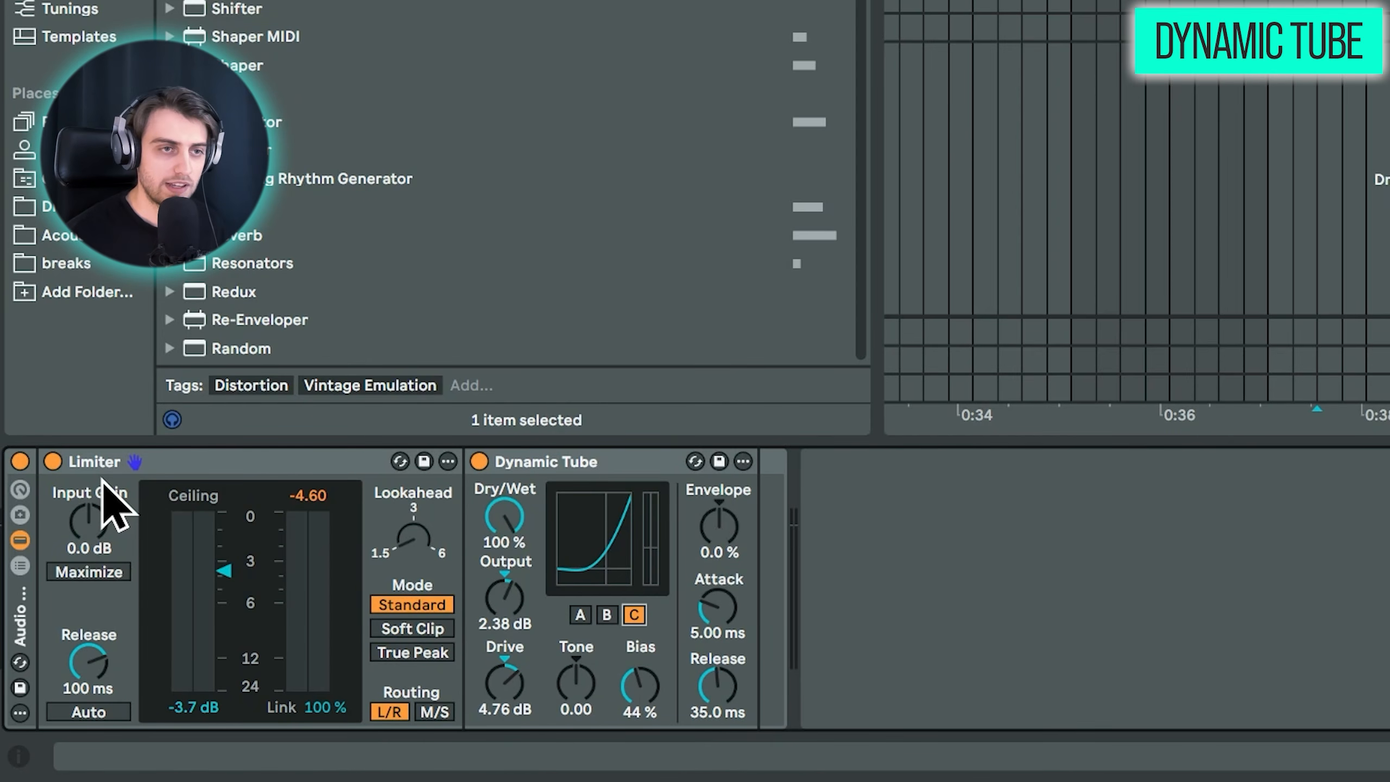
# Step: Bypass the organ's Limiter and play the clip from marker 19.1.1 through Dynamic Tube alone
pyautogui.press('0')
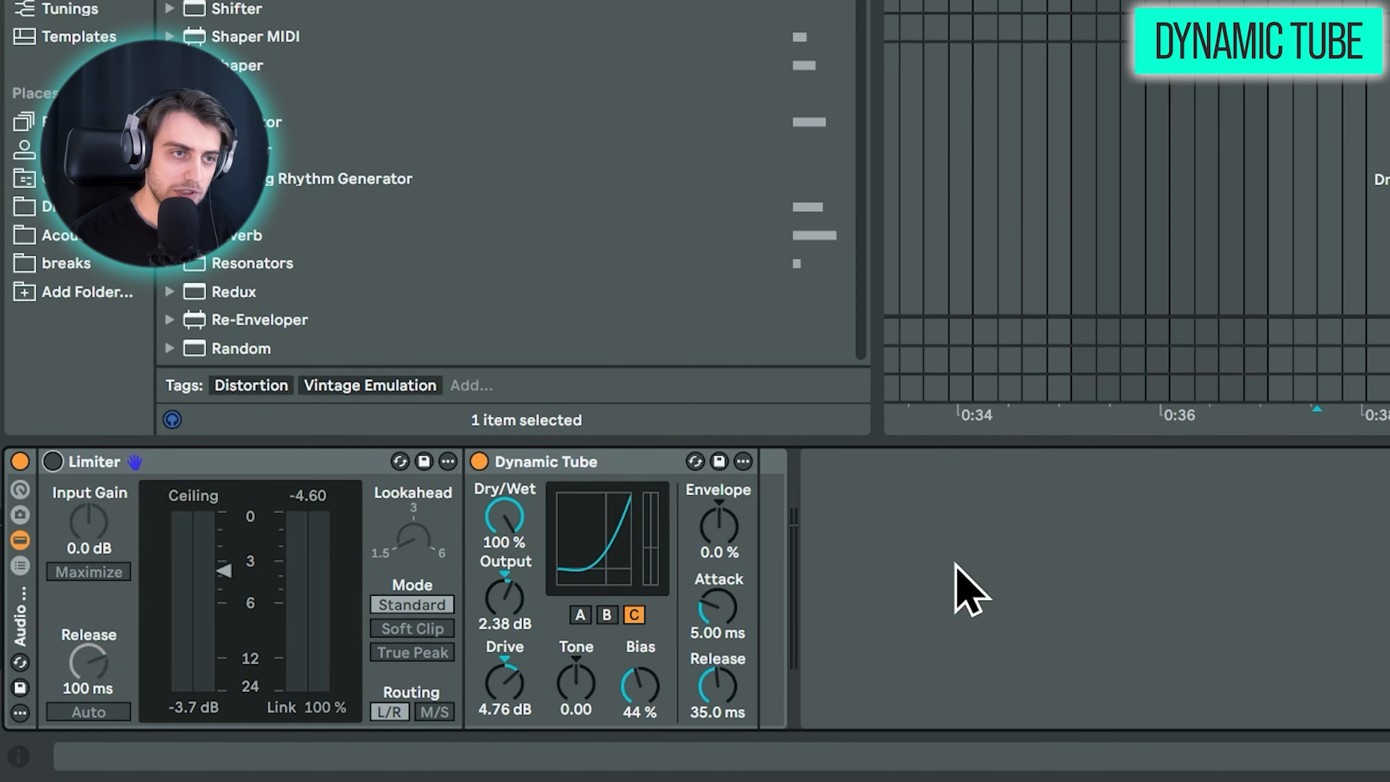
pyautogui.click(1070, 2)
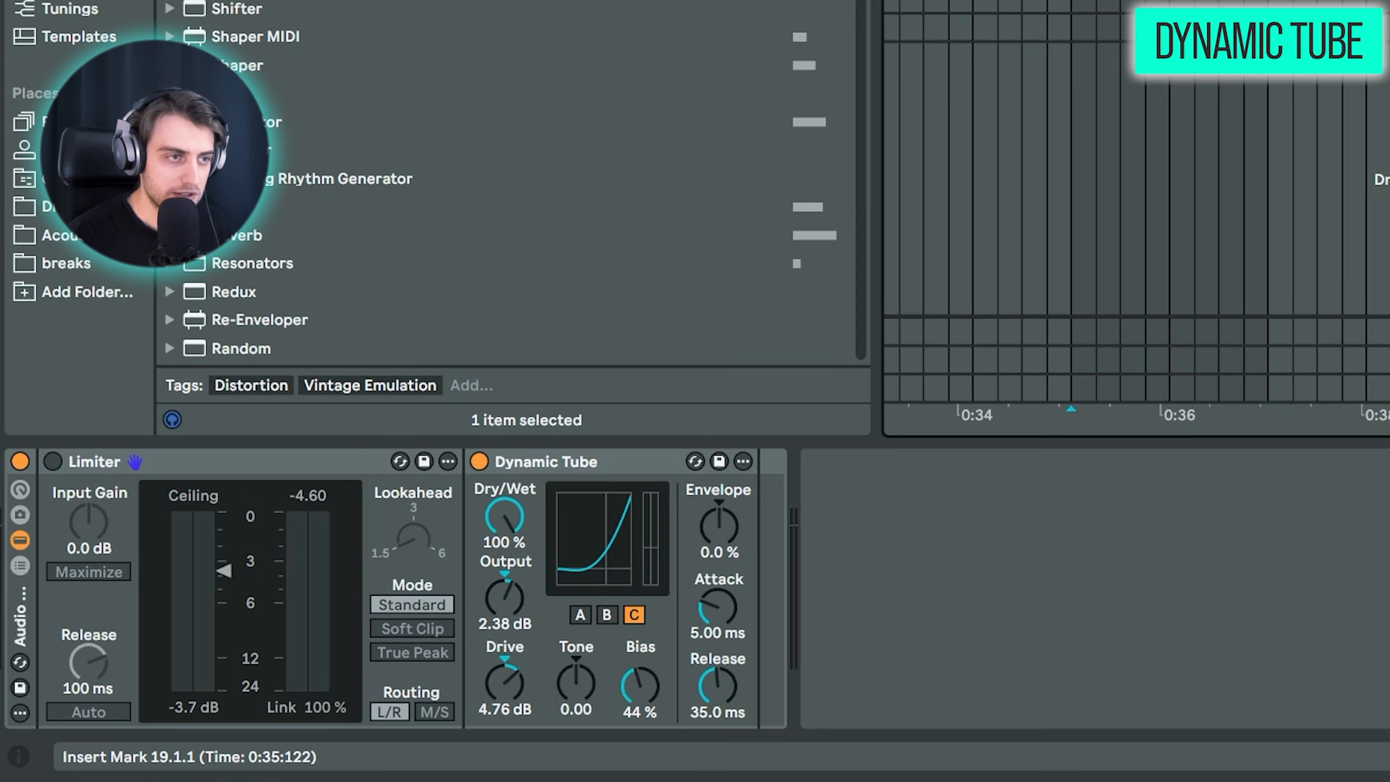
pyautogui.press('space')
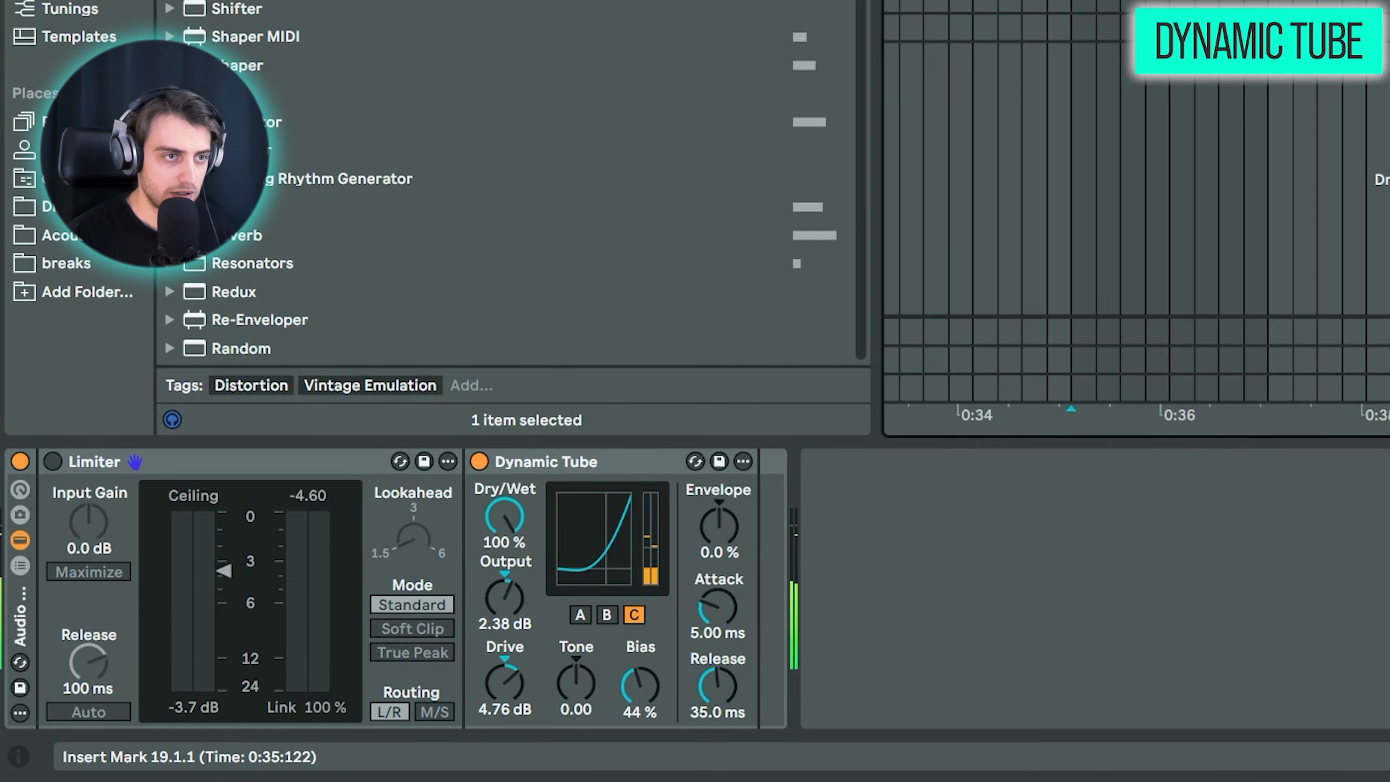
pyautogui.moveTo(1264, 164); pyautogui.dragTo(1374, 164)
pyautogui.click(1375, 164)
pyautogui.click(1346, 164)
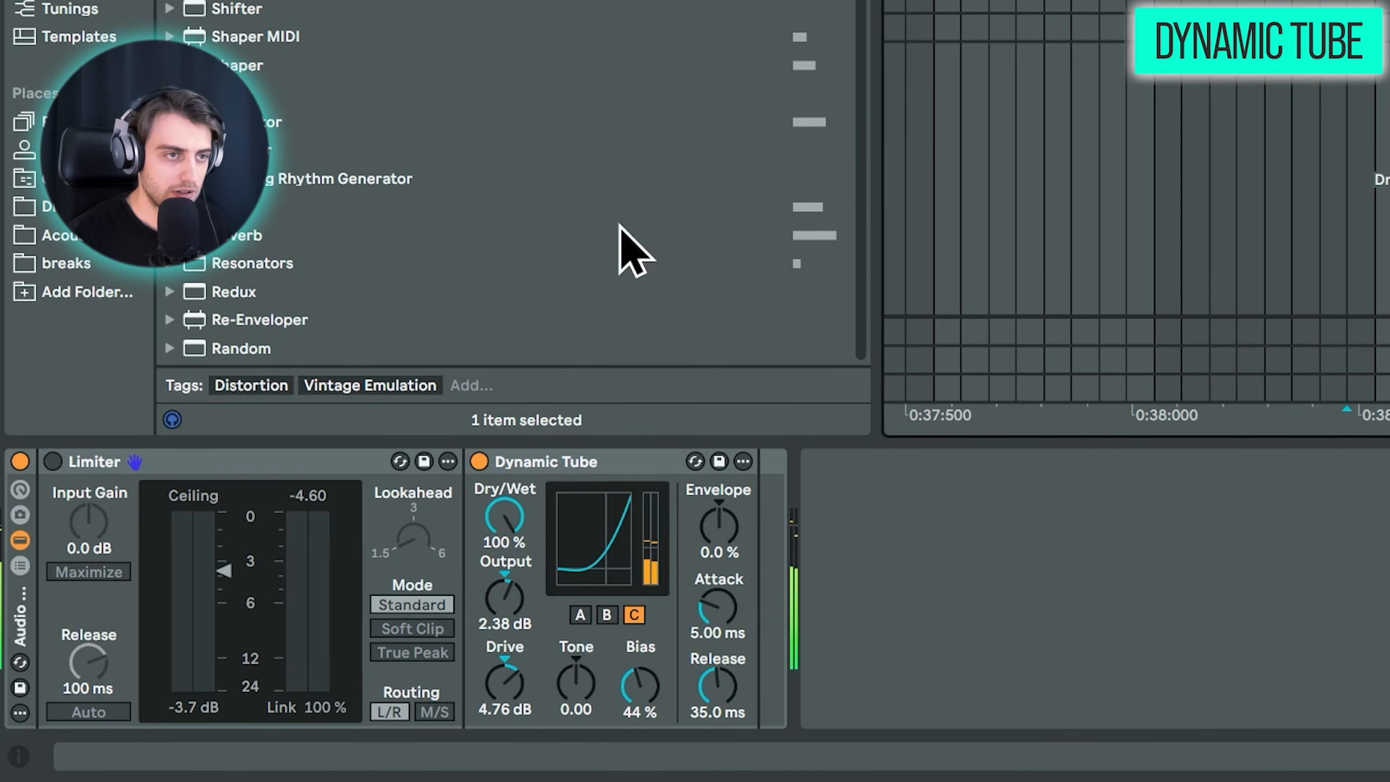
# Step: Reactivate the Limiter and play the organ clip, sweeping Dynamic Tube's Bias up from 0 to about 41%
pyautogui.click(816, 606)
pyautogui.press('0')
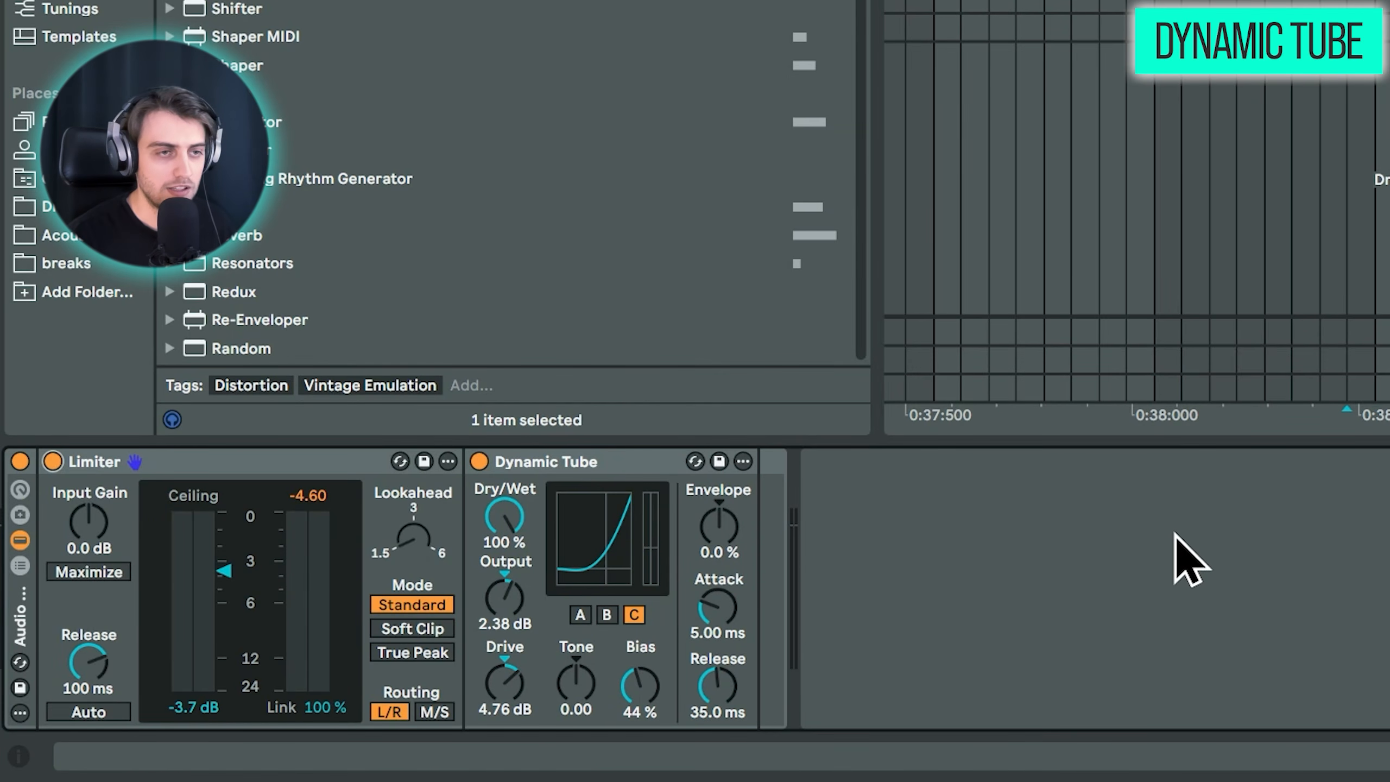
pyautogui.press('space')
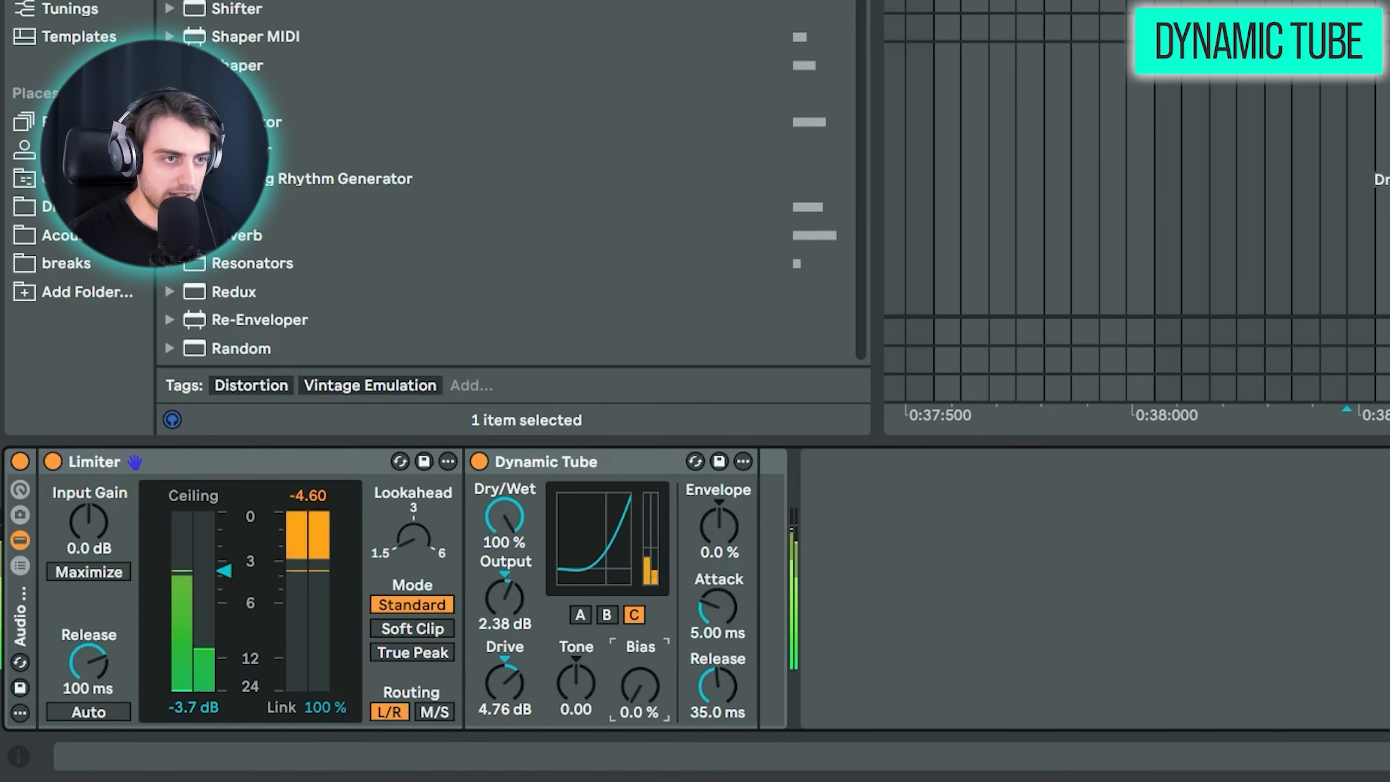
pyautogui.moveTo(640, 685); pyautogui.dragTo(640, 656)
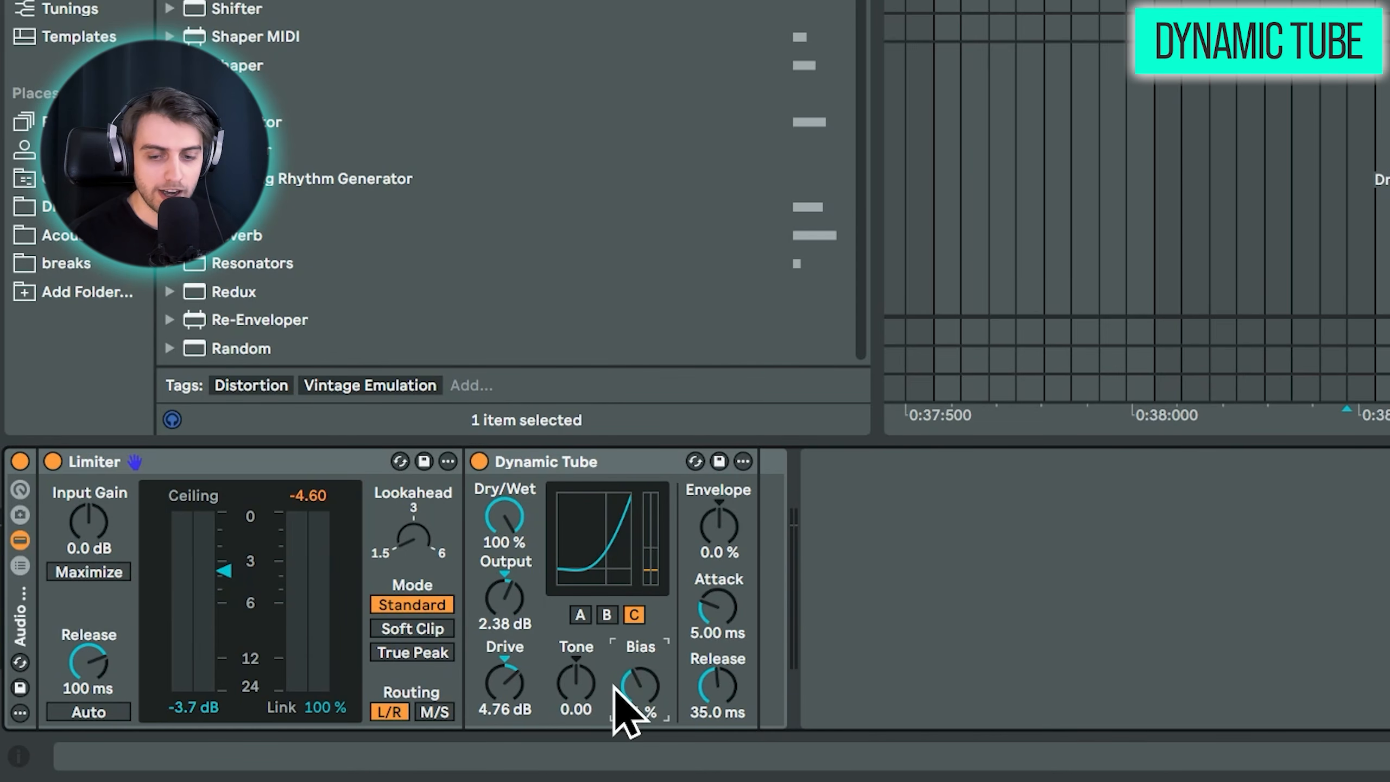
# Step: Play the organ clip while raising Dynamic Tube's Bias to 76%, settle it at 48%, and stop playback
pyautogui.press('space')
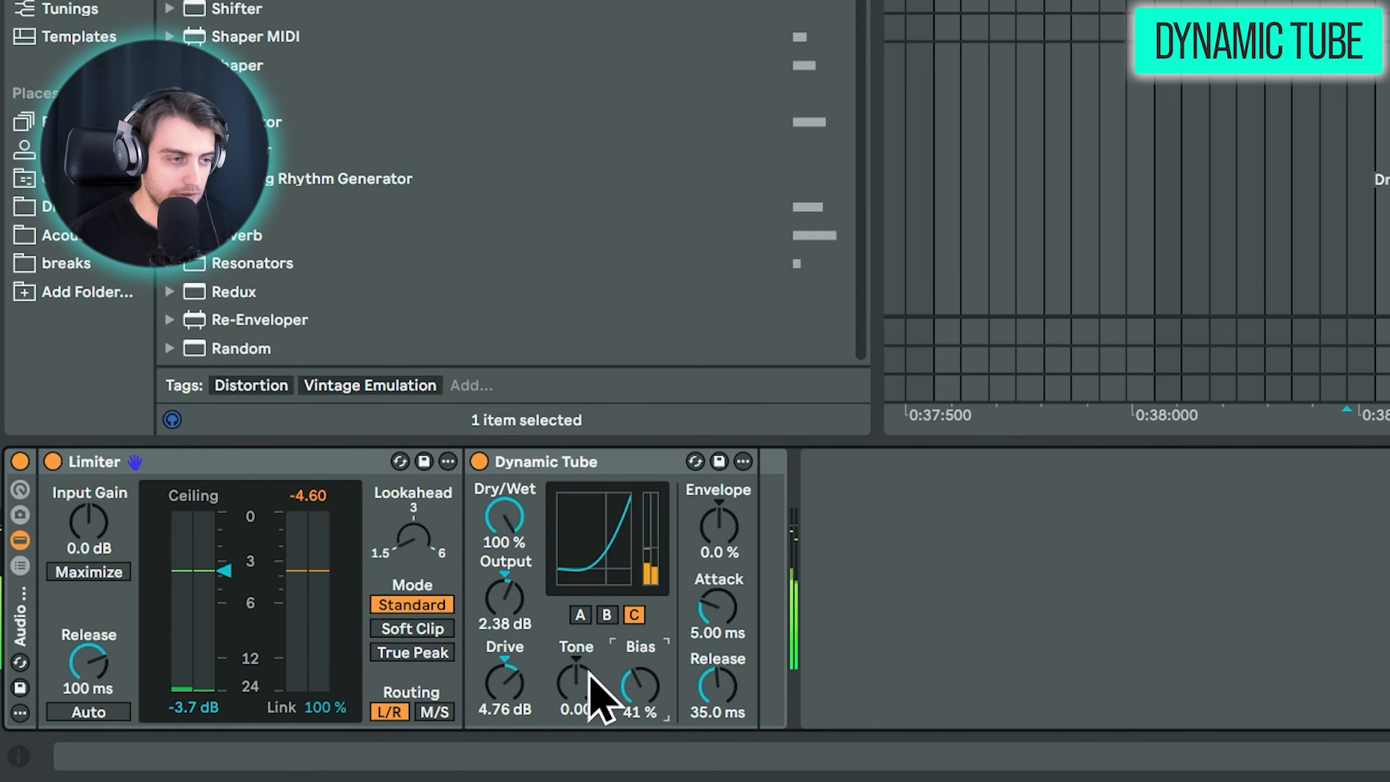
pyautogui.moveTo(623, 673); pyautogui.dragTo(623, 654)
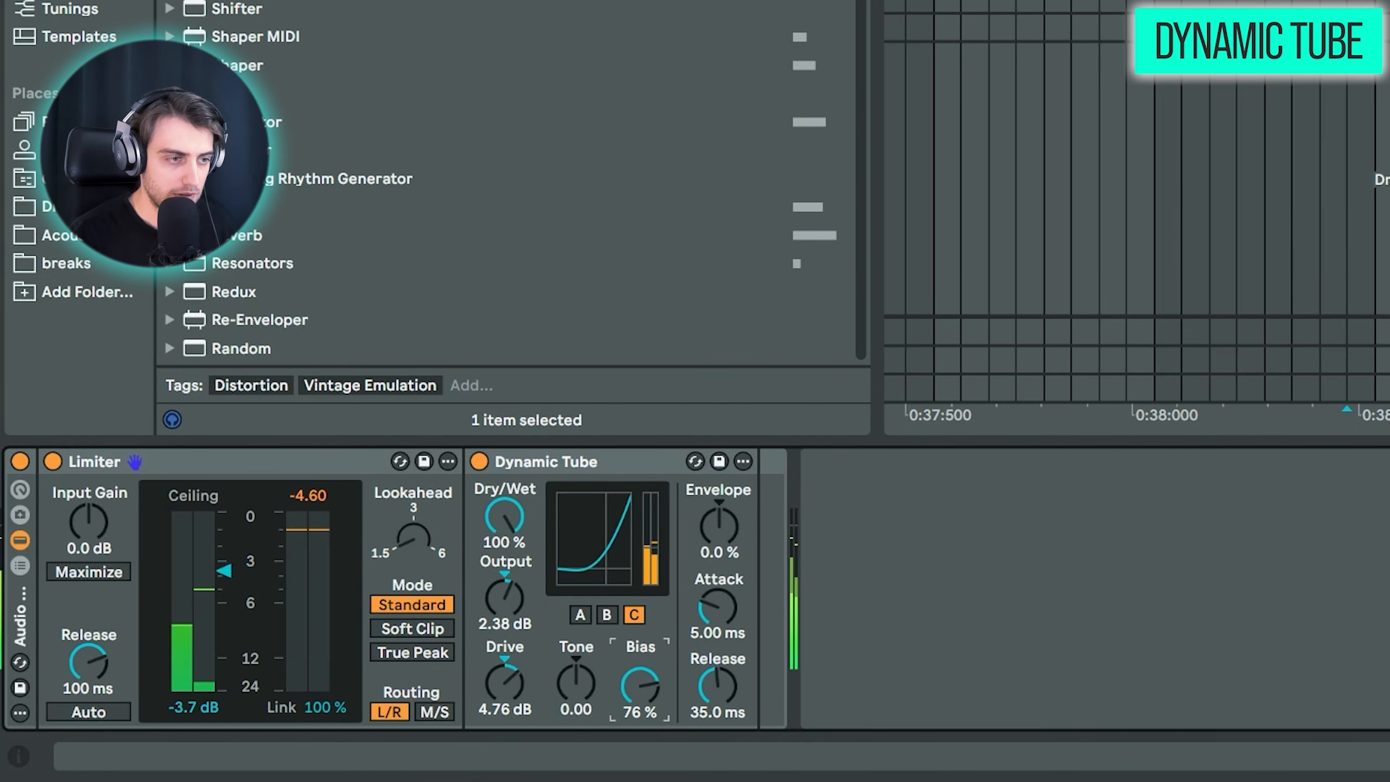
pyautogui.moveTo(623, 653); pyautogui.dragTo(623, 669)
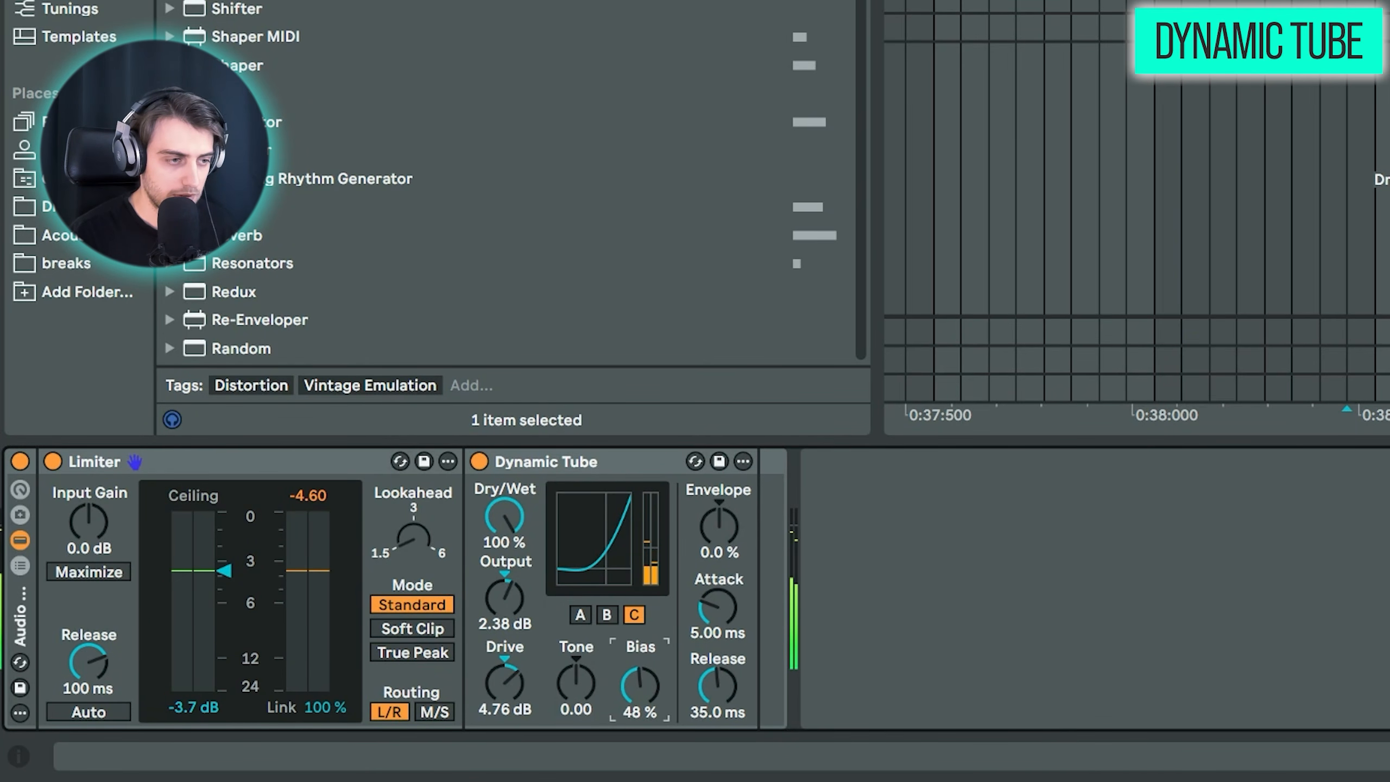
pyautogui.press('space')
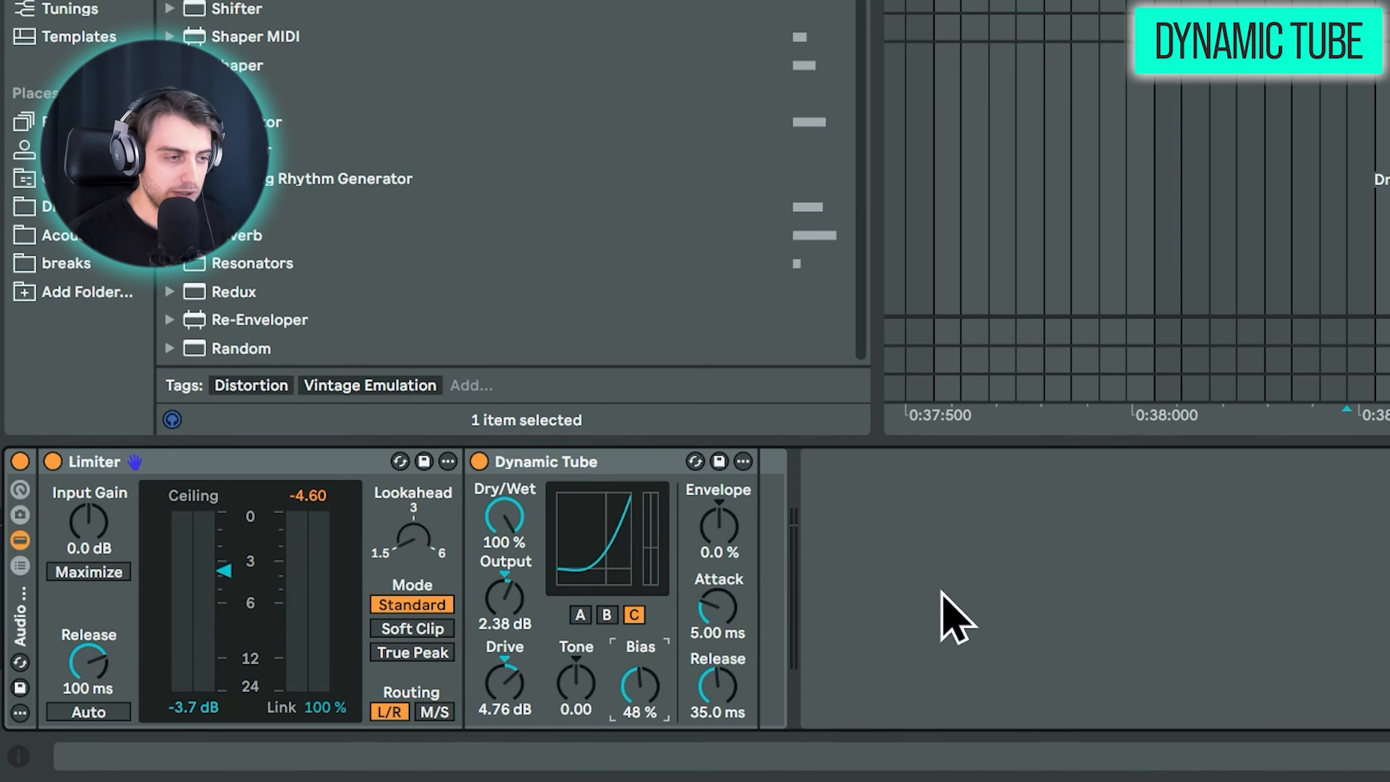
# Step: Bypass the Audio Effect Rack on the Amygdala track and enlarge that track in the arrangement
pyautogui.moveTo(1346, 2); pyautogui.dragTo(1297, 1)
pyautogui.click(1358, 27)
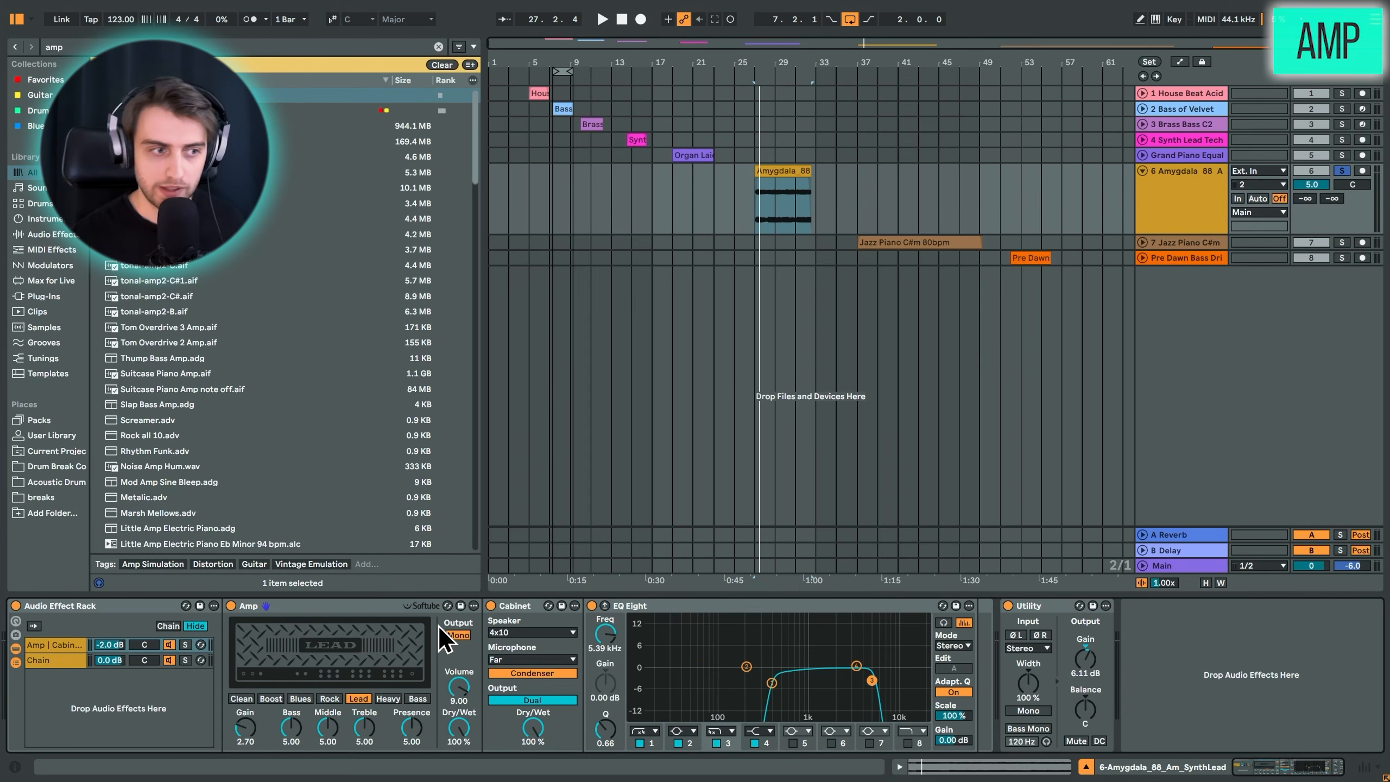
pyautogui.click(16, 605)
pyautogui.moveTo(763, 67); pyautogui.dragTo(754, 131)
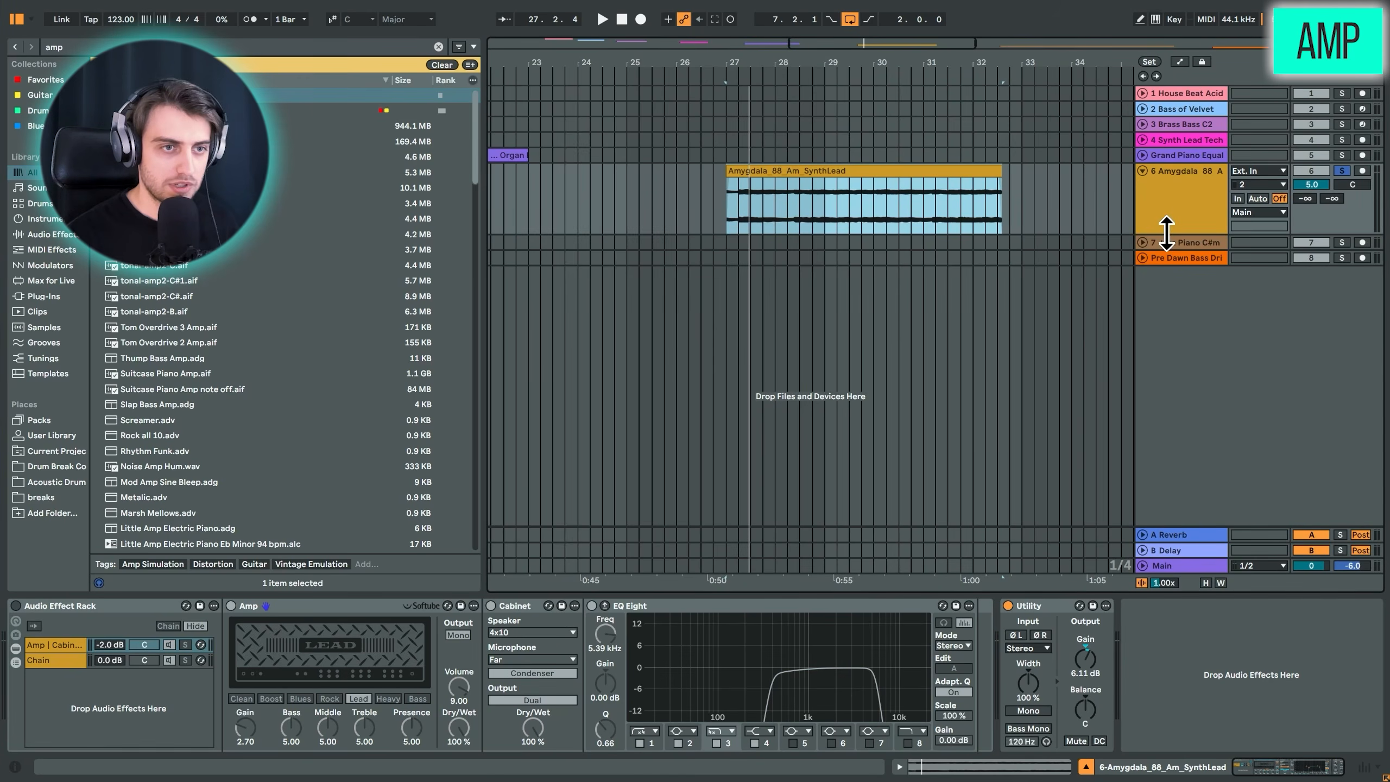
pyautogui.moveTo(1166, 234); pyautogui.dragTo(1153, 316)
# Step: Select the Amygdala SynthLead clip and play it dry from bar 27
pyautogui.click(937, 170)
pyautogui.press('space')
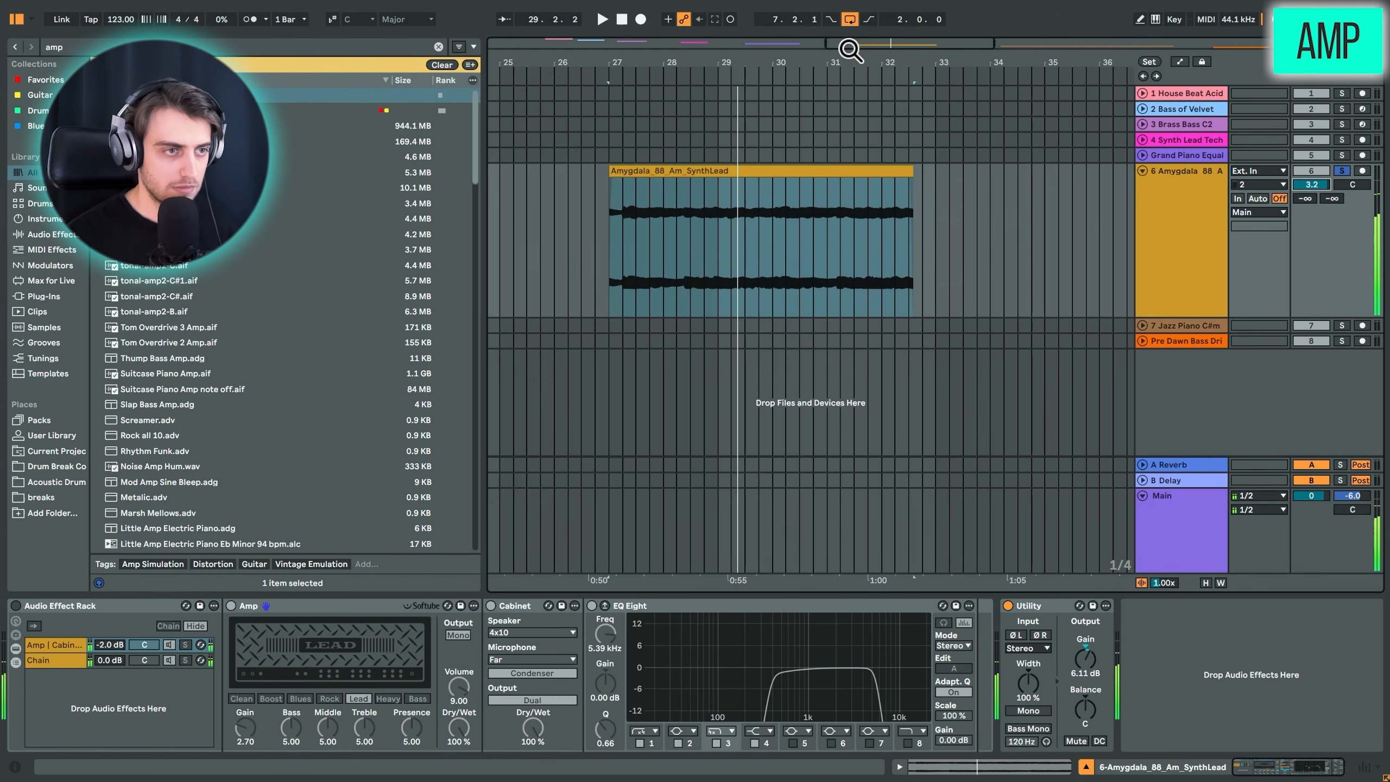
pyautogui.moveTo(849, 49); pyautogui.dragTo(886, 61)
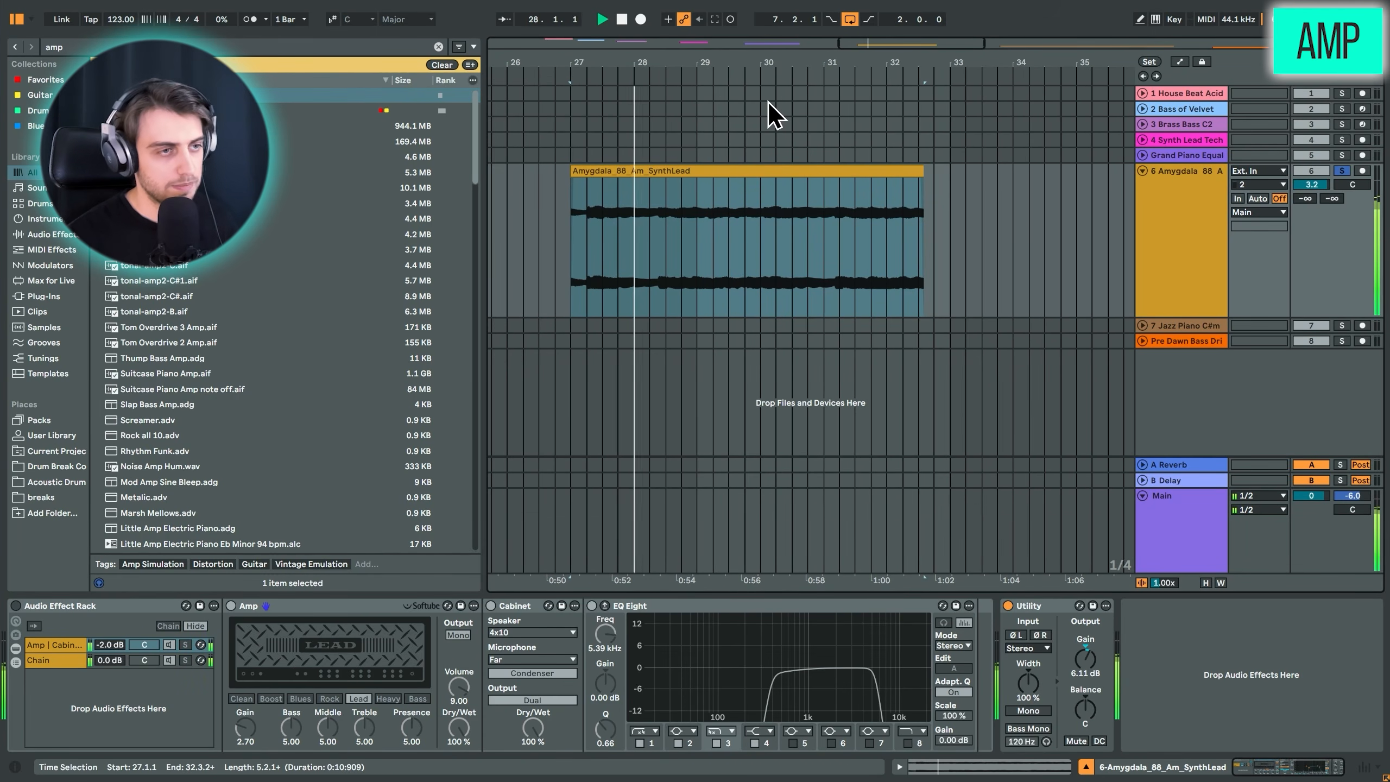
pyautogui.click(577, 263)
pyautogui.click(571, 266)
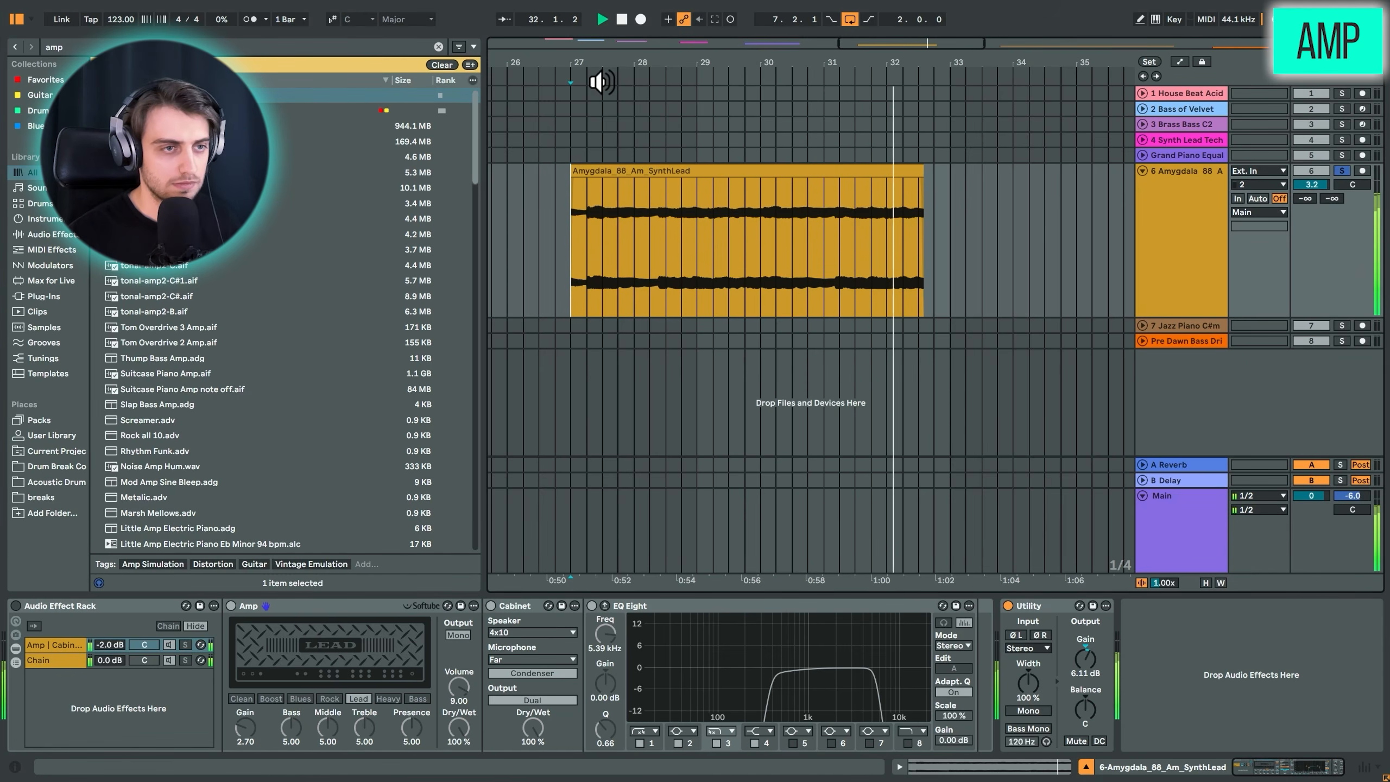
pyautogui.press('space')
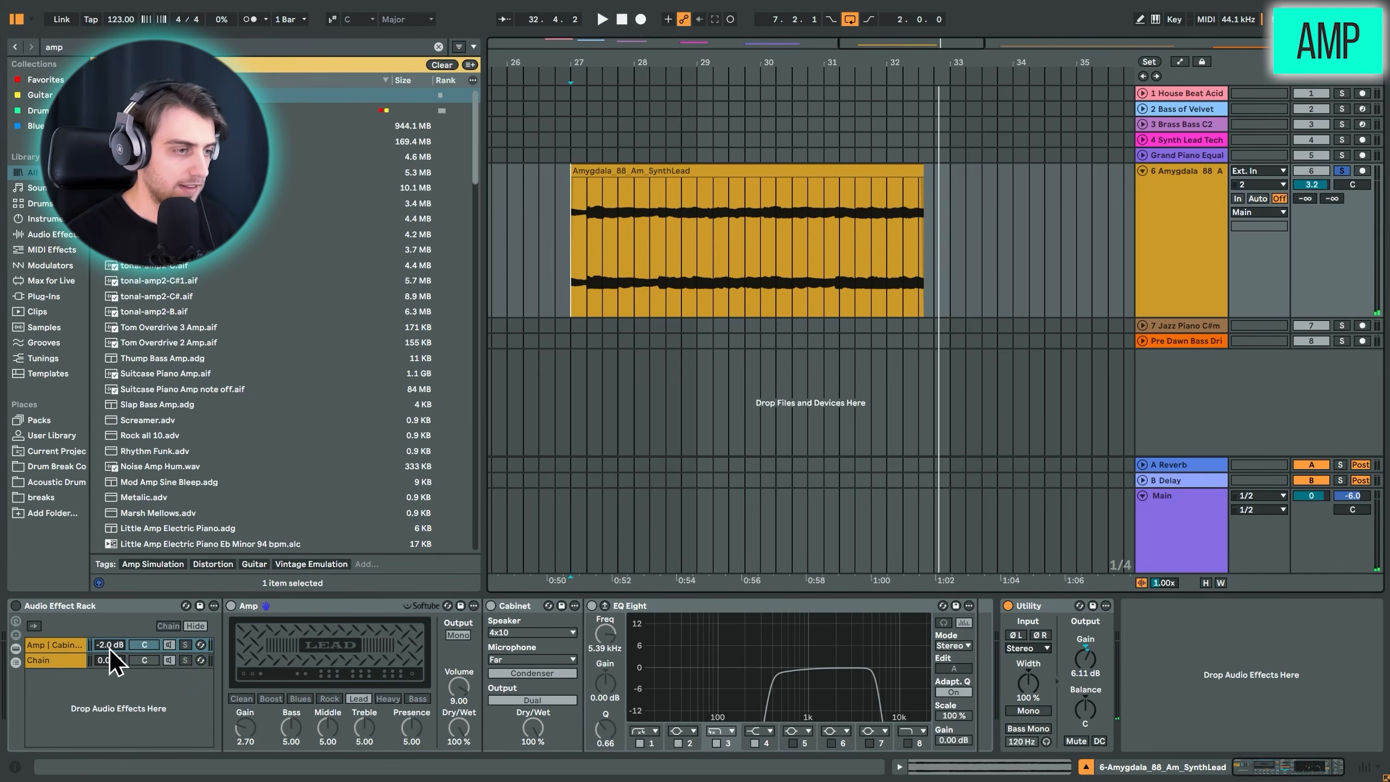
# Step: Select the Amp and Cabinet chain, reactivate the Audio Effect Rack and set Amp to the Clean model
pyautogui.click(62, 645)
pyautogui.click(16, 605)
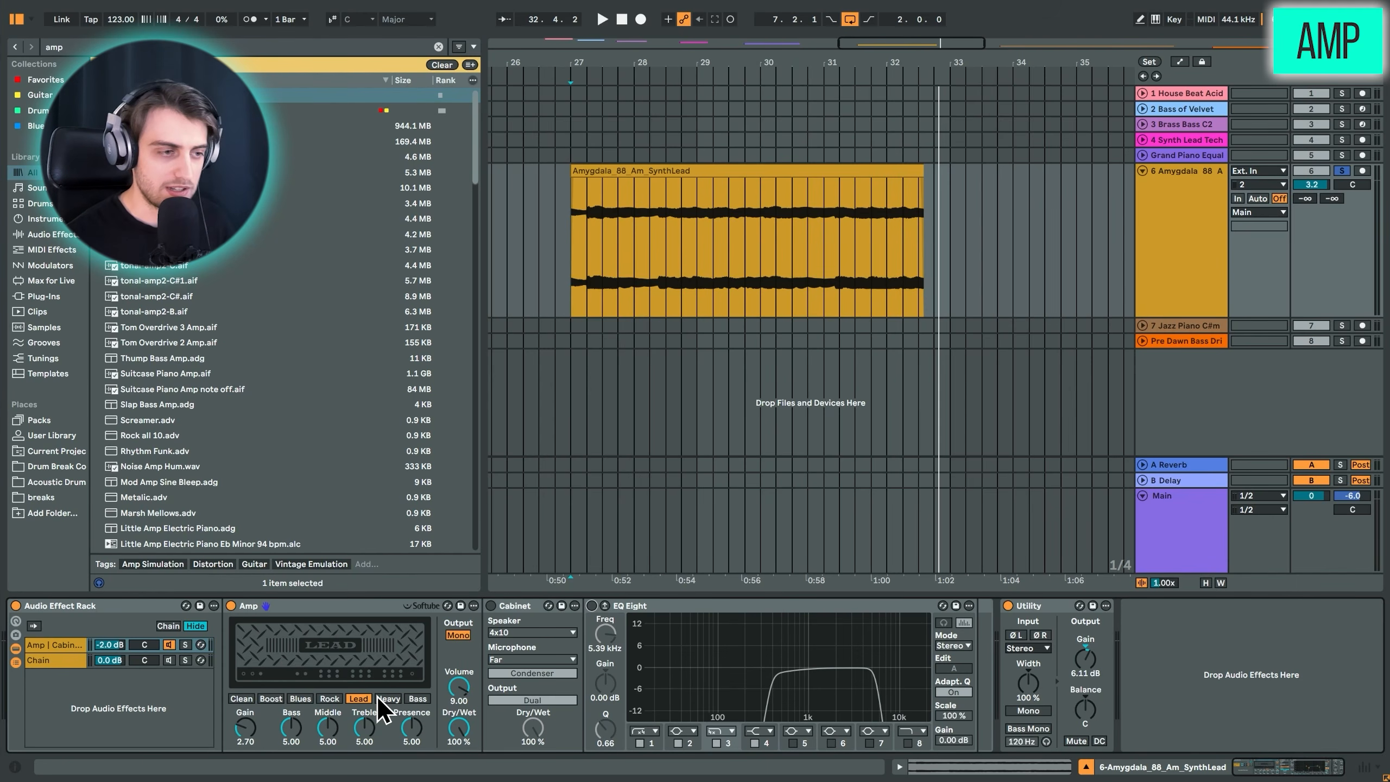
pyautogui.click(241, 699)
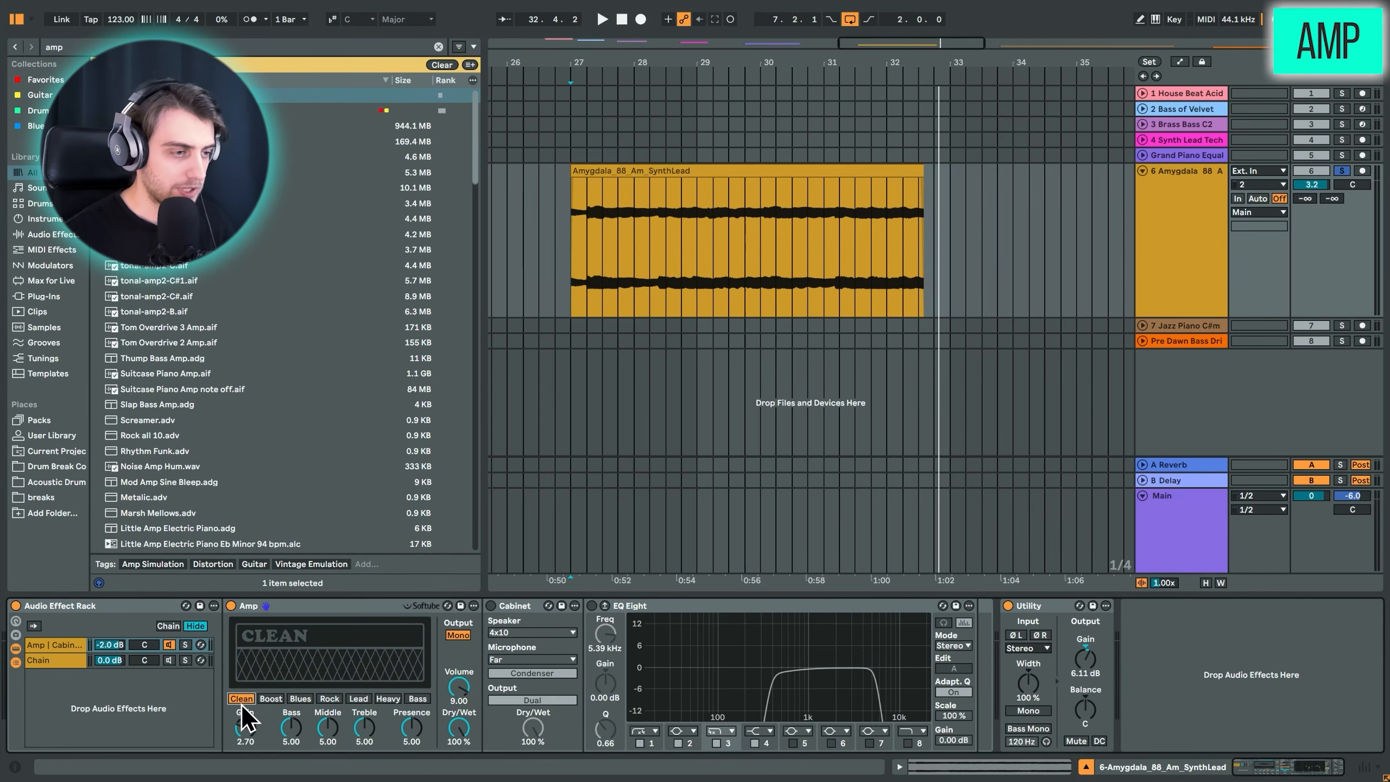
# Step: Play the synth lead through the Boost, Blues and Rock amp models, lowering Gain to 2.38 and Volume to 8.02
pyautogui.press('space')
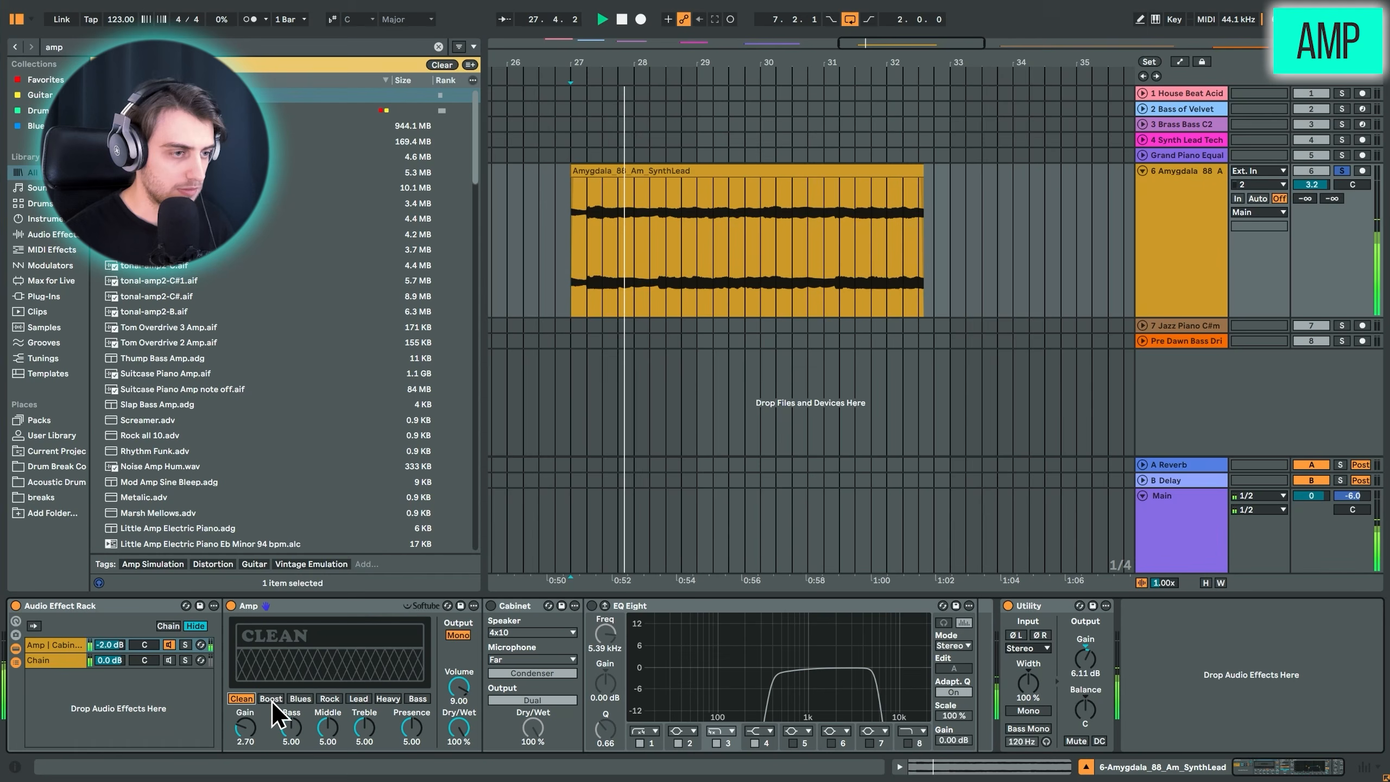
pyautogui.click(271, 699)
pyautogui.click(301, 700)
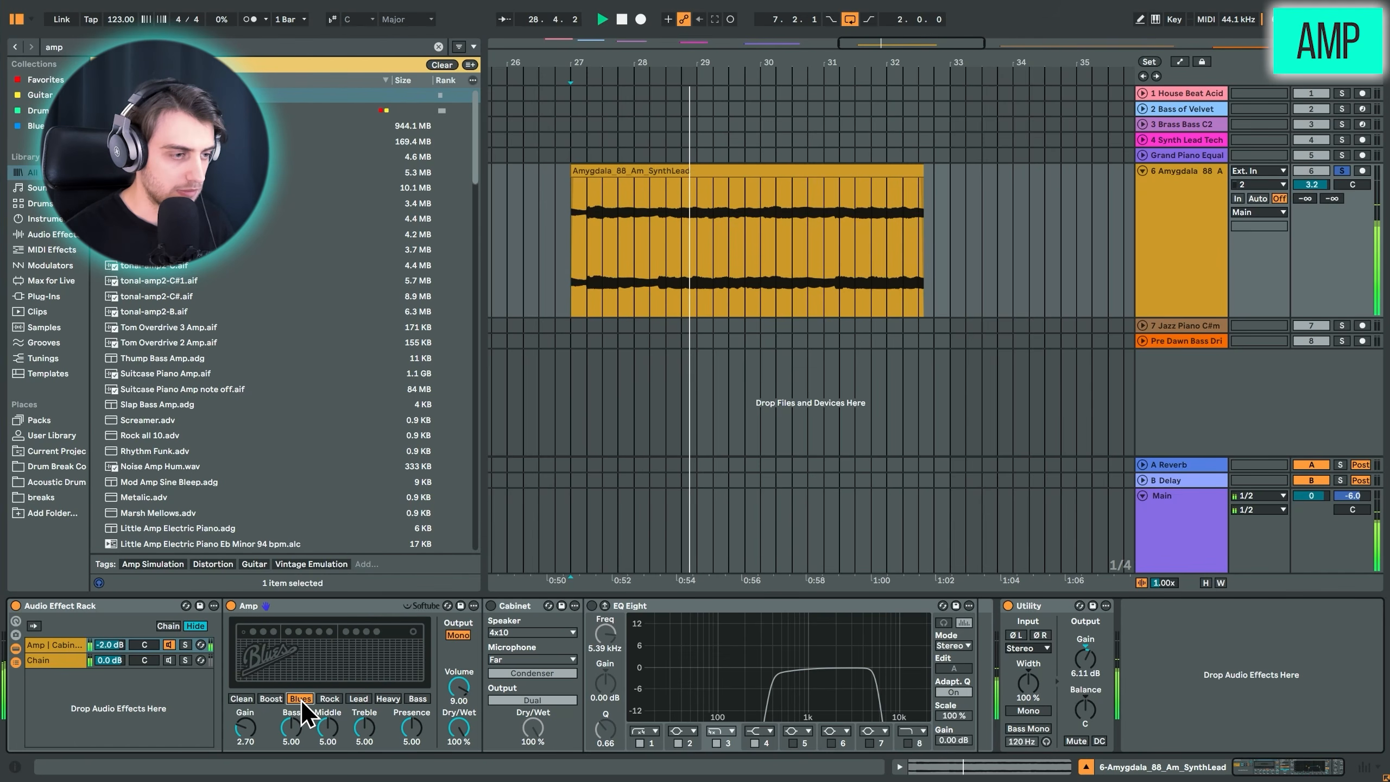
pyautogui.click(329, 699)
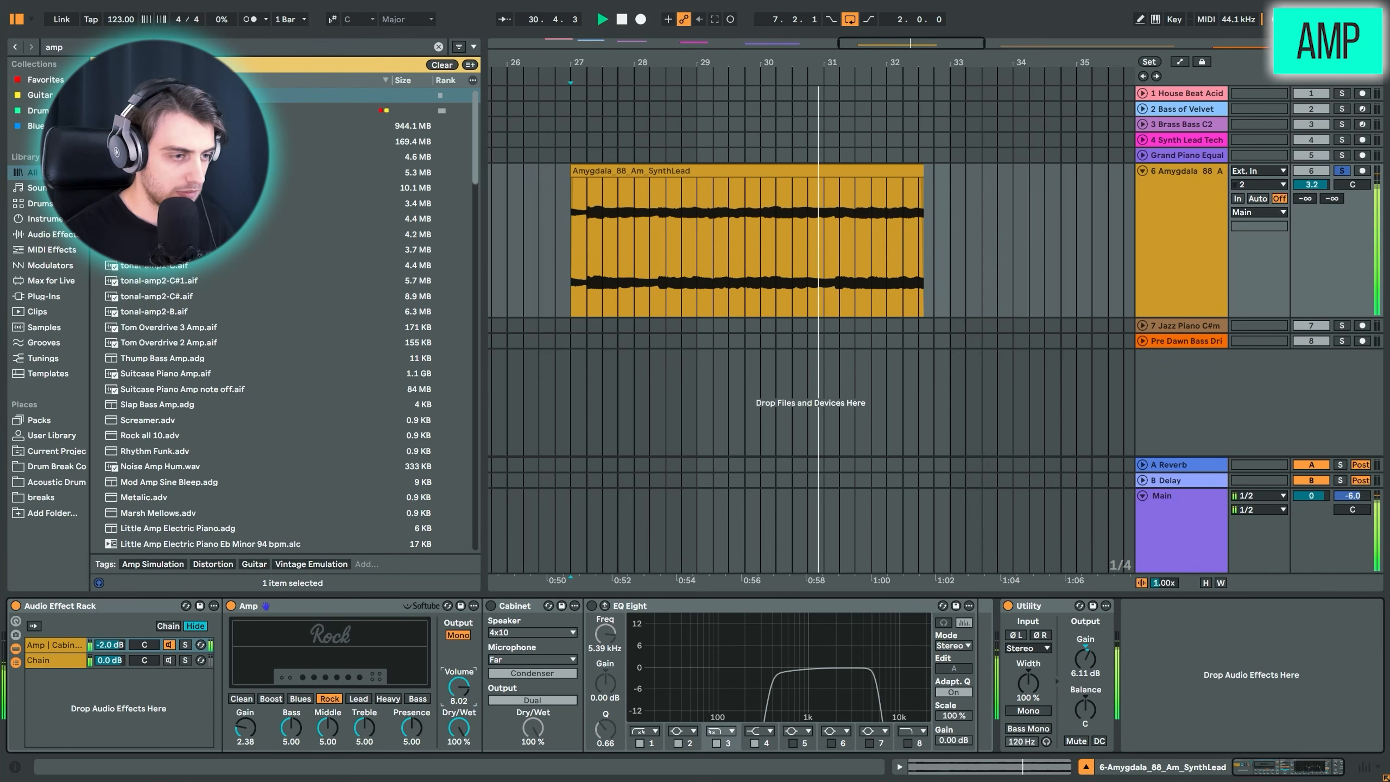
# Step: Audition the Lead amp model with Volume at 6.19 and Gain at 1.83, followed by the Heavy model
pyautogui.click(358, 700)
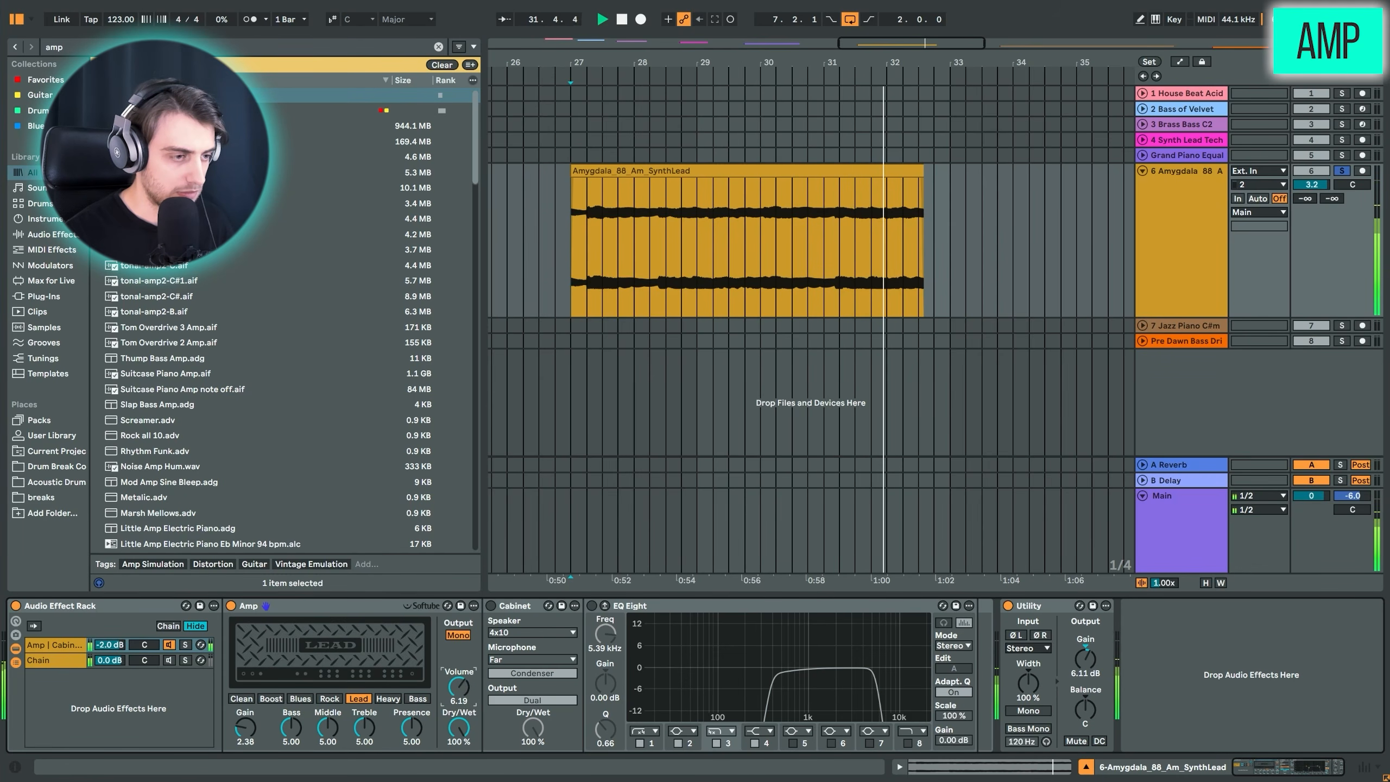
pyautogui.moveTo(247, 731); pyautogui.dragTo(249, 736)
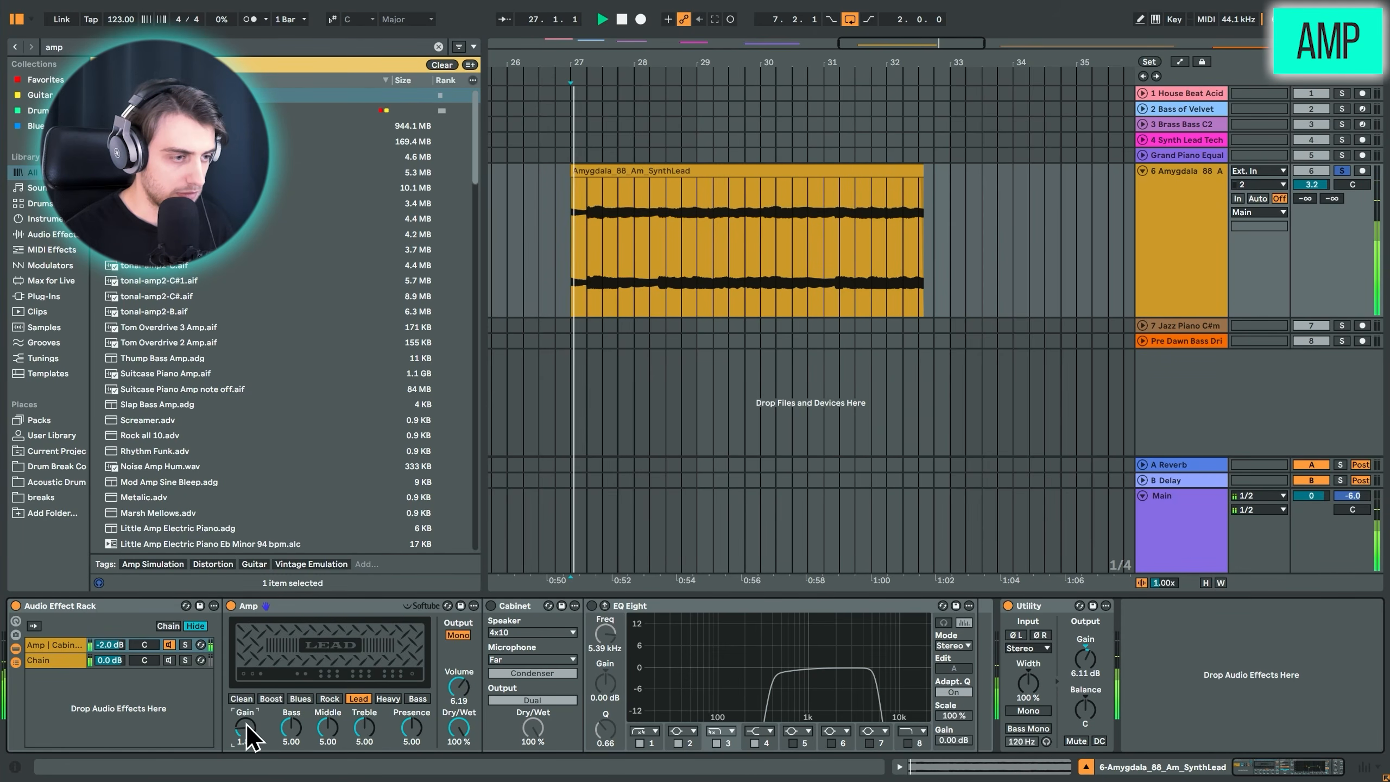
pyautogui.click(388, 698)
# Step: Audition the Bass amp model with Gain at 4.29, and return to Lead with Gain 1.59 and Volume 8.41
pyautogui.click(416, 698)
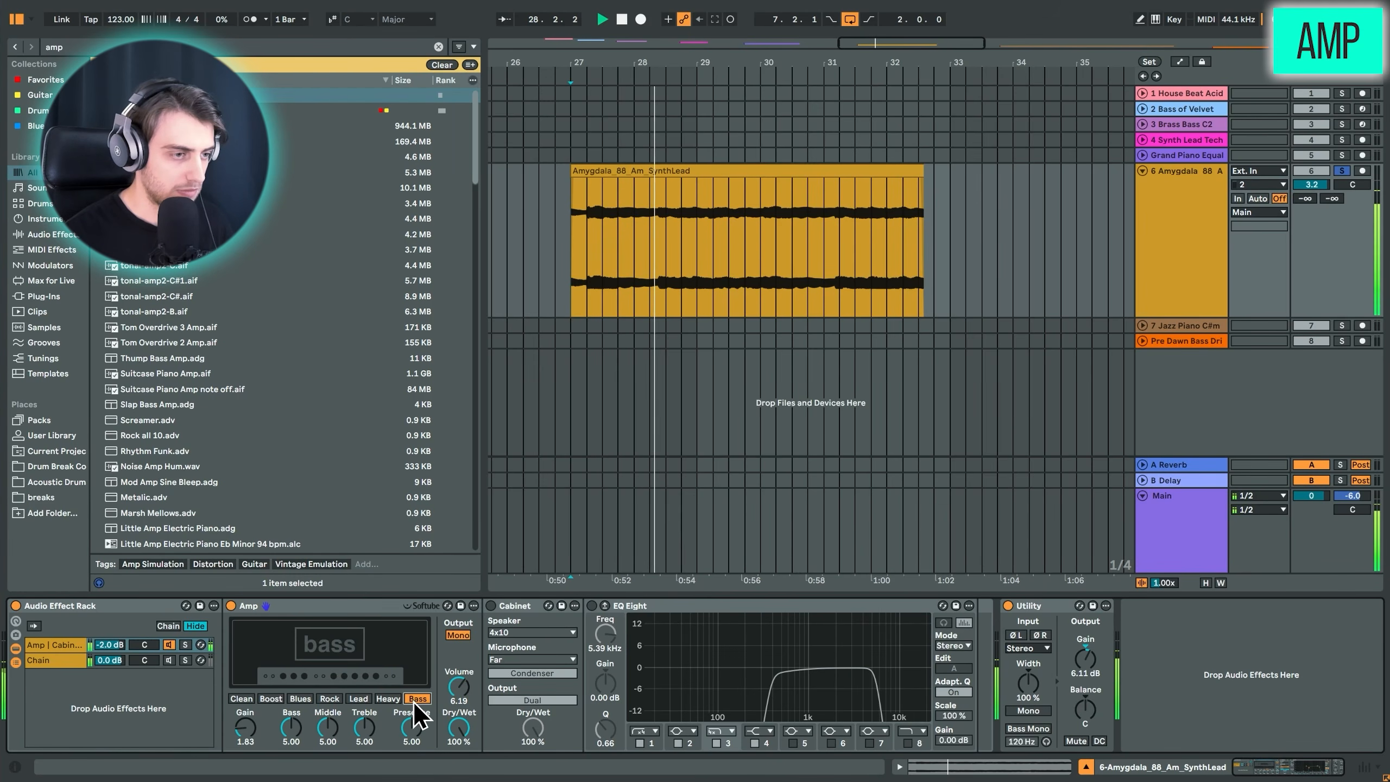
pyautogui.moveTo(254, 733); pyautogui.dragTo(253, 696)
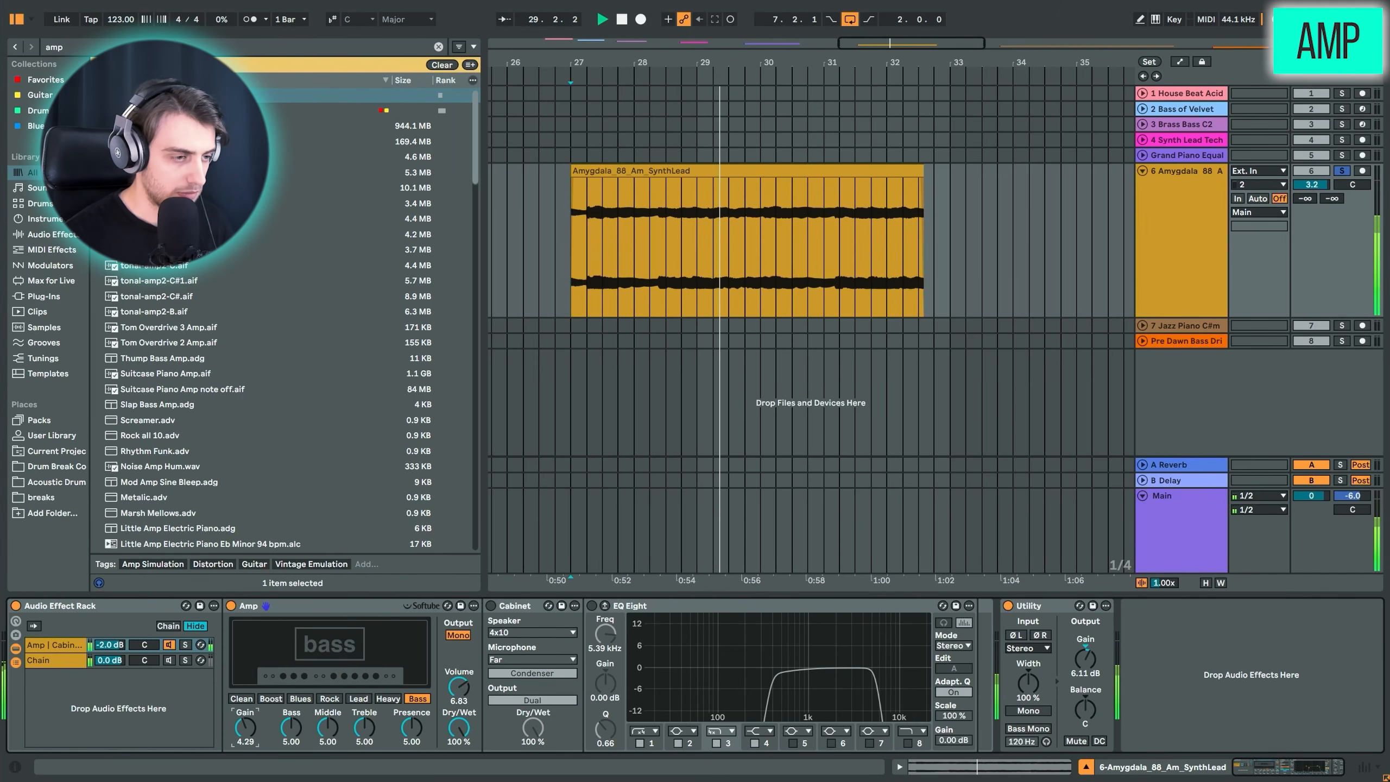
pyautogui.click(359, 699)
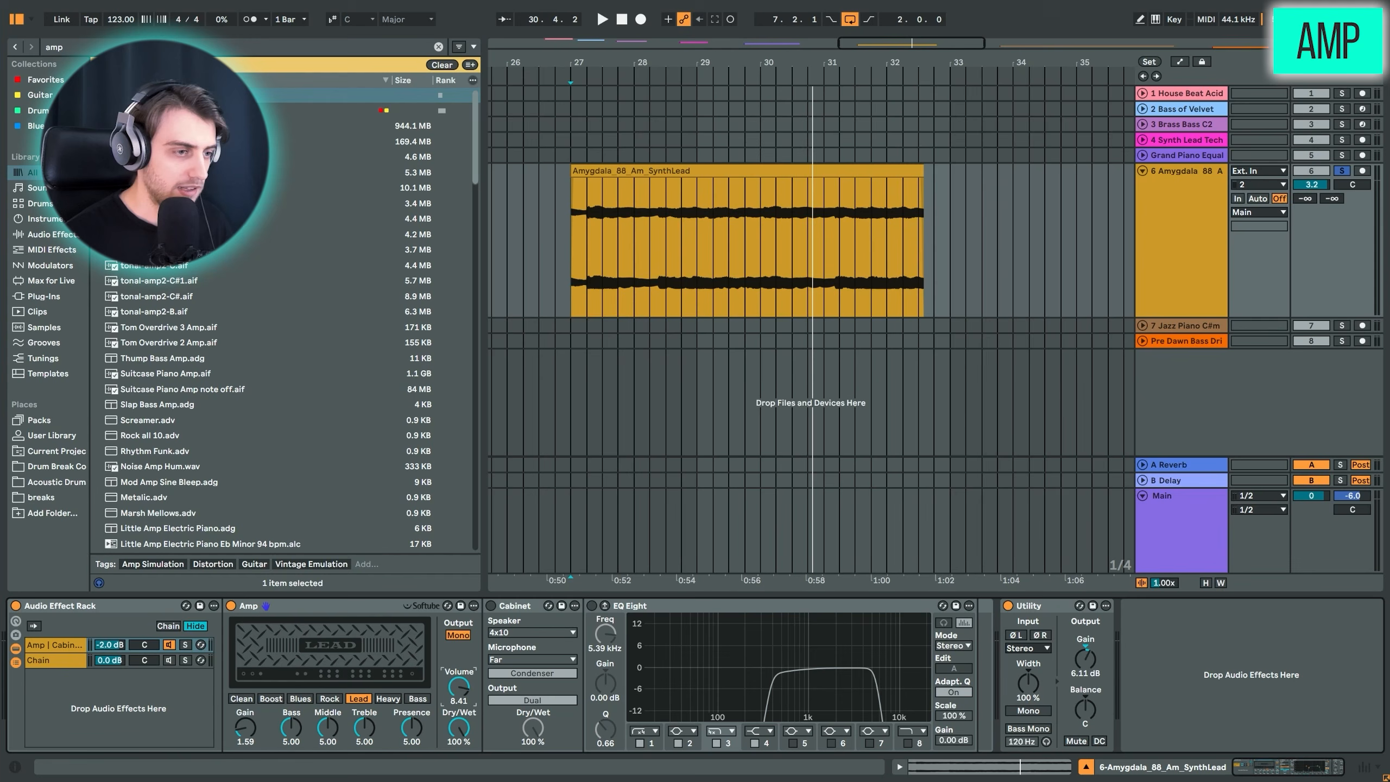
# Step: Turn on the Cabinet device and look over its speaker and microphone options
pyautogui.click(491, 605)
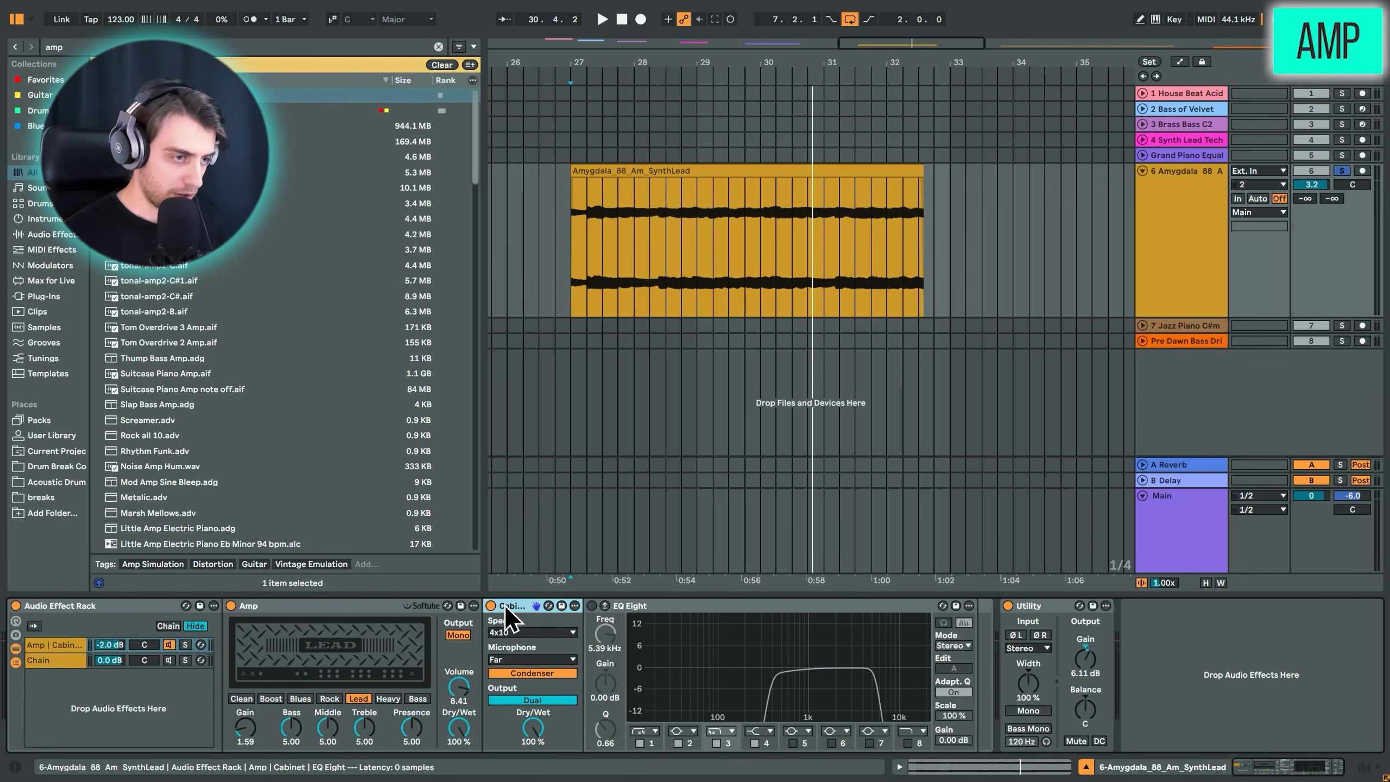
pyautogui.click(506, 633)
pyautogui.click(505, 637)
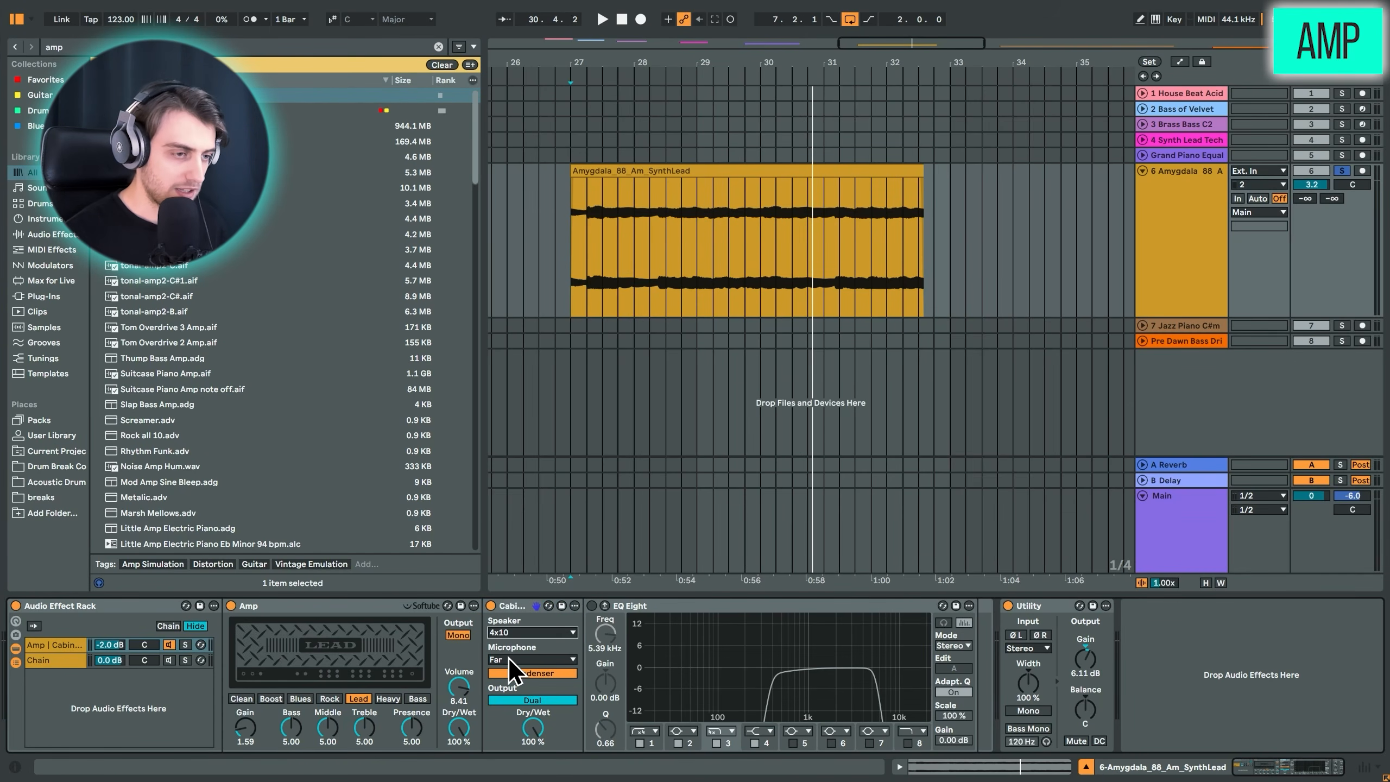
pyautogui.click(508, 660)
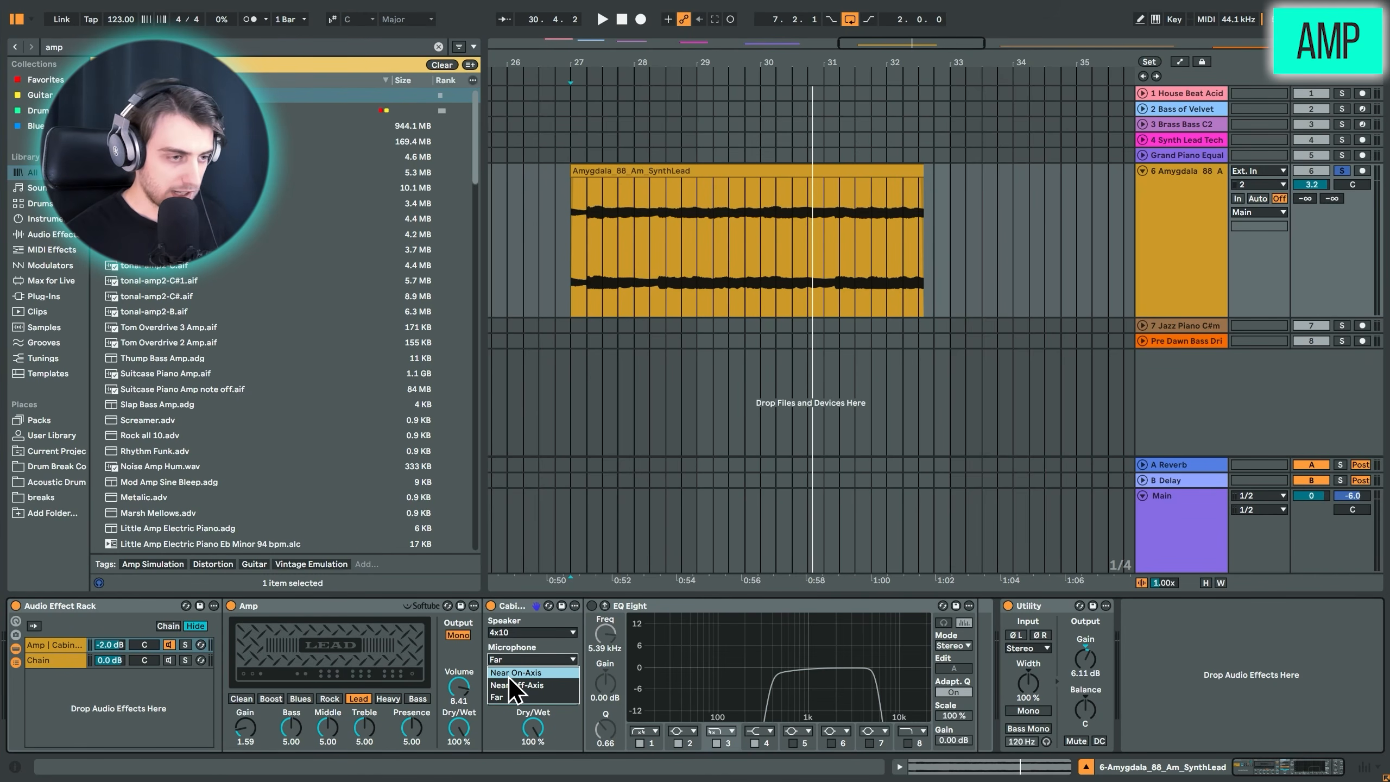
# Step: Play the synth lead, switch Cabinet's output to Mono and turn on EQ Eight with 6.94 dB output gain
pyautogui.press('space')
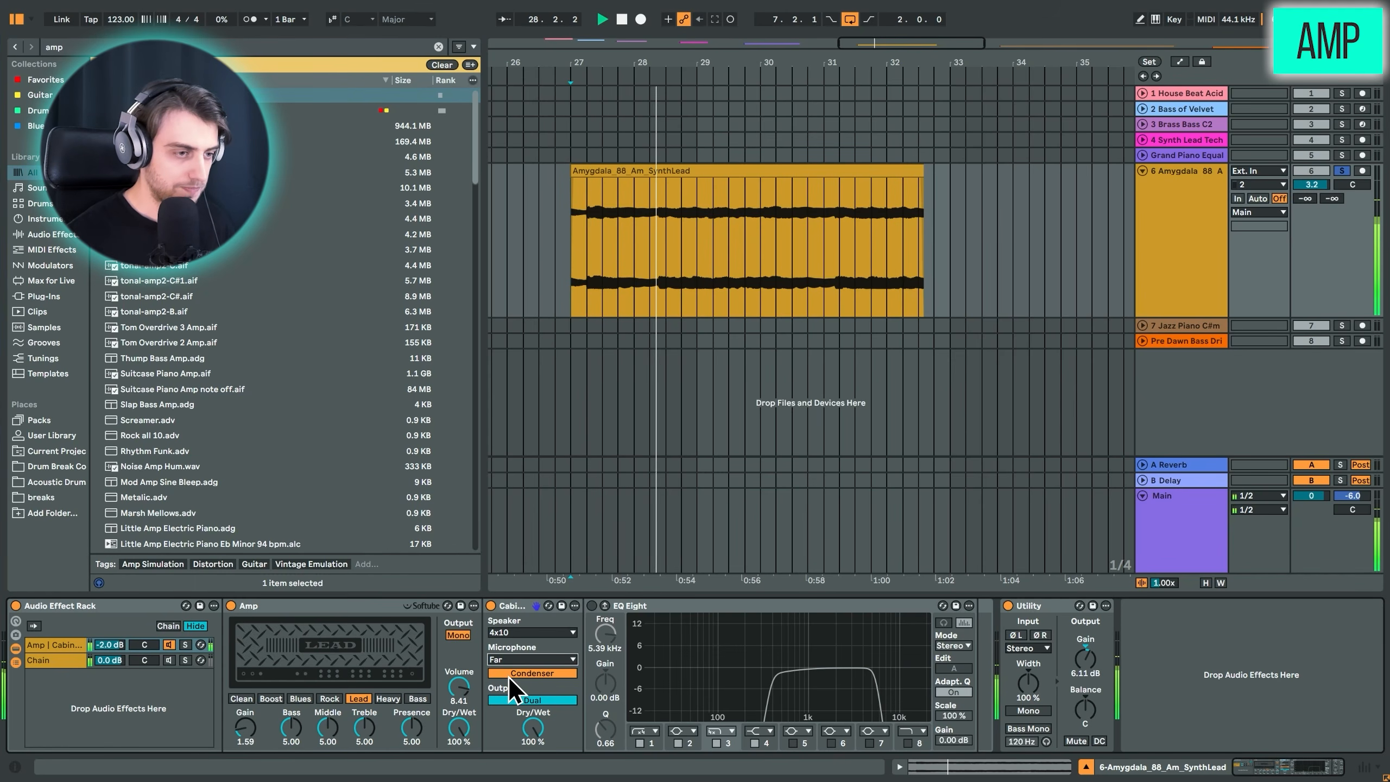
pyautogui.click(511, 700)
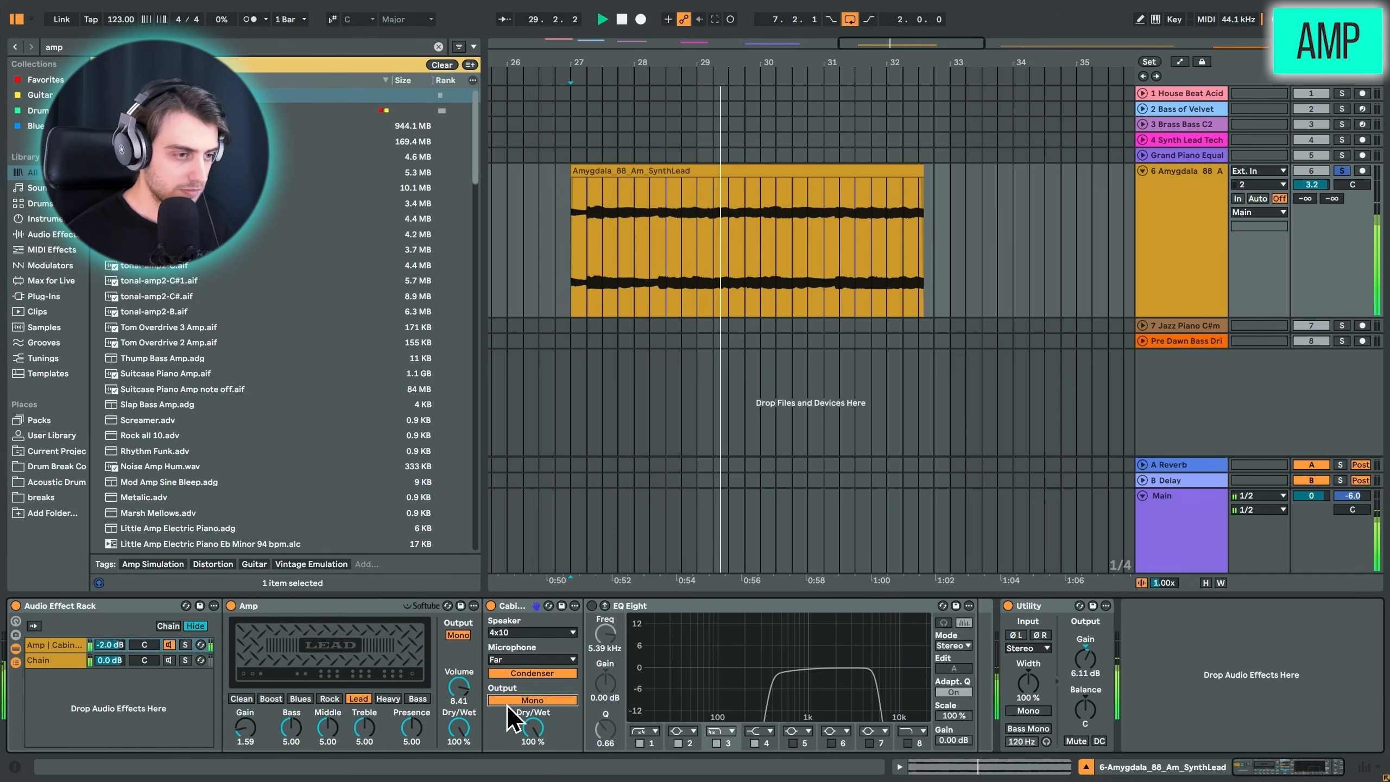
pyautogui.click(591, 605)
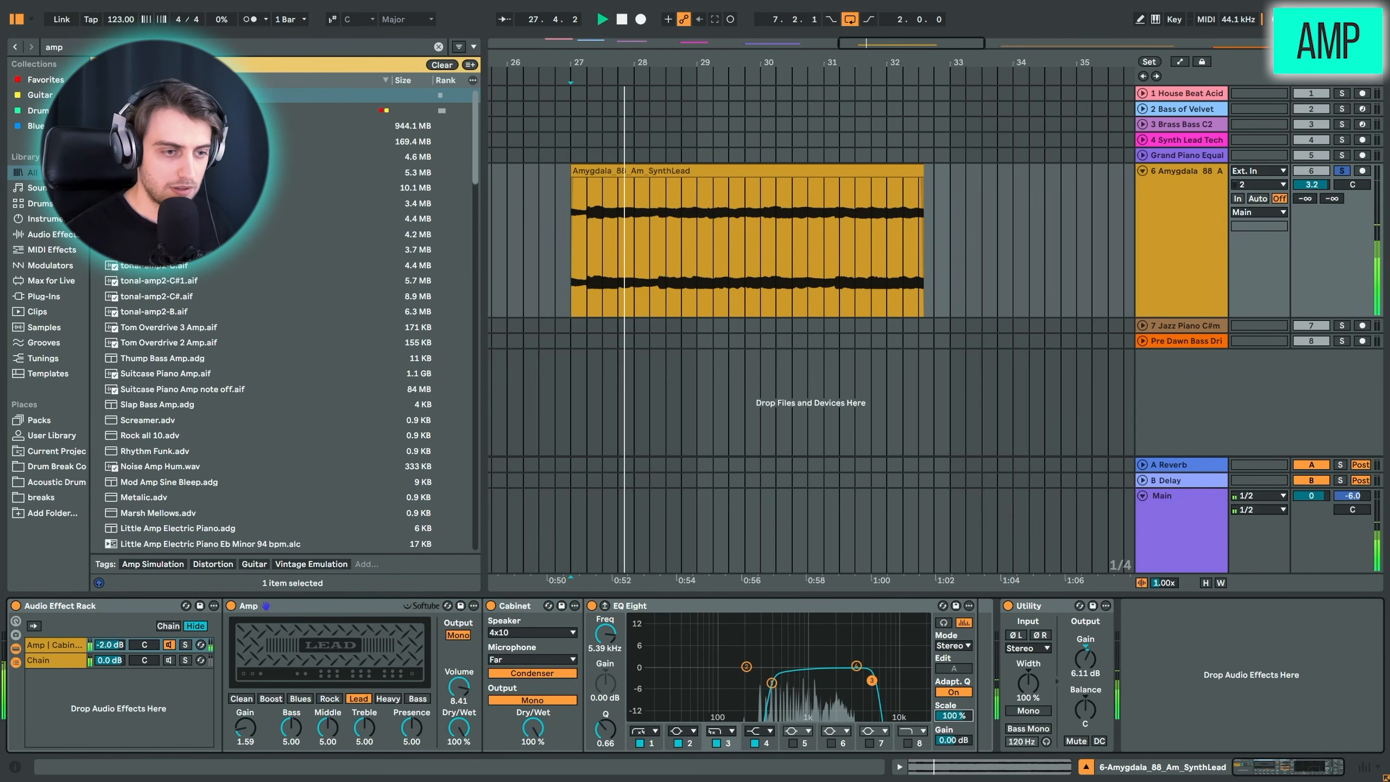
pyautogui.moveTo(954, 742); pyautogui.dragTo(954, 706)
# Step: Activate the dry chain and raise the Amp and Cabinet chain's volume to 0.7 dB while playing the synth lead
pyautogui.click(169, 661)
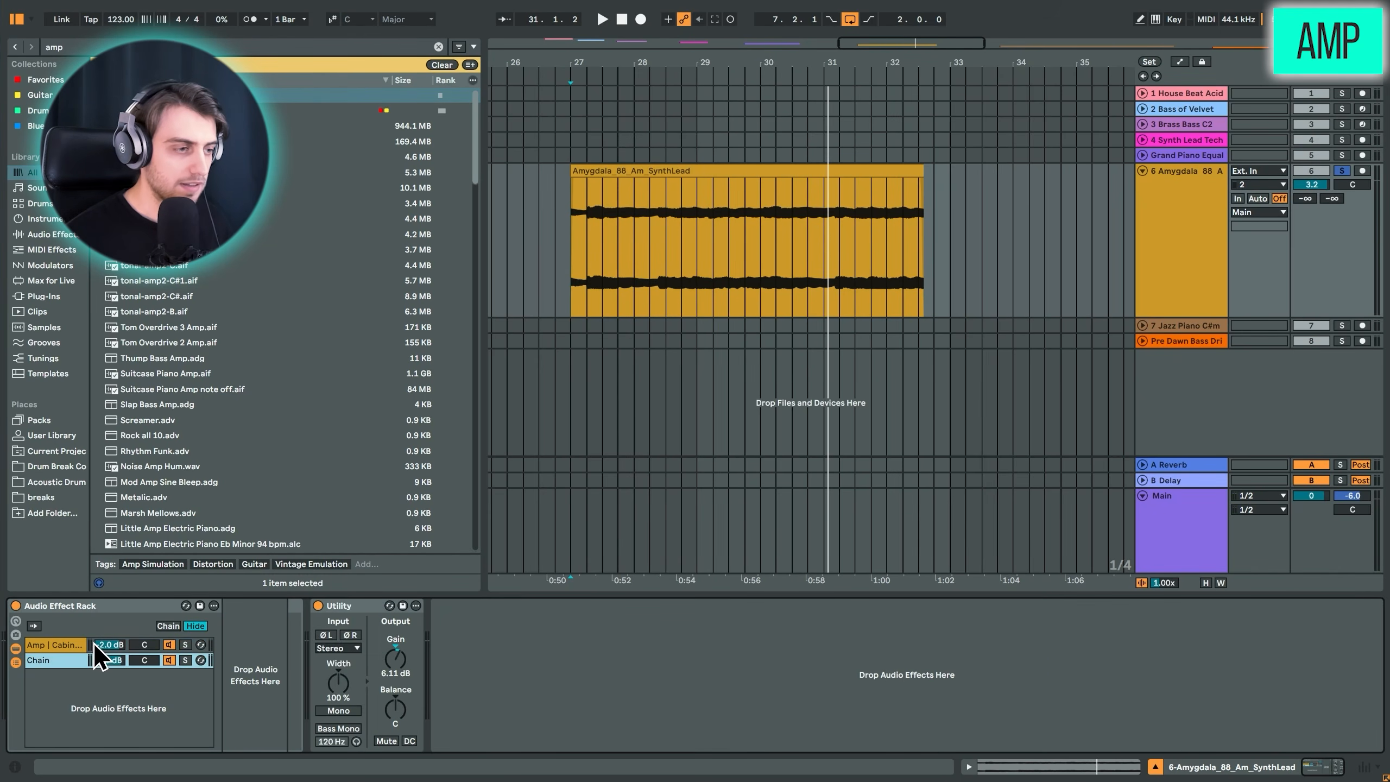
pyautogui.moveTo(94, 645); pyautogui.dragTo(110, 626)
pyautogui.press('space')
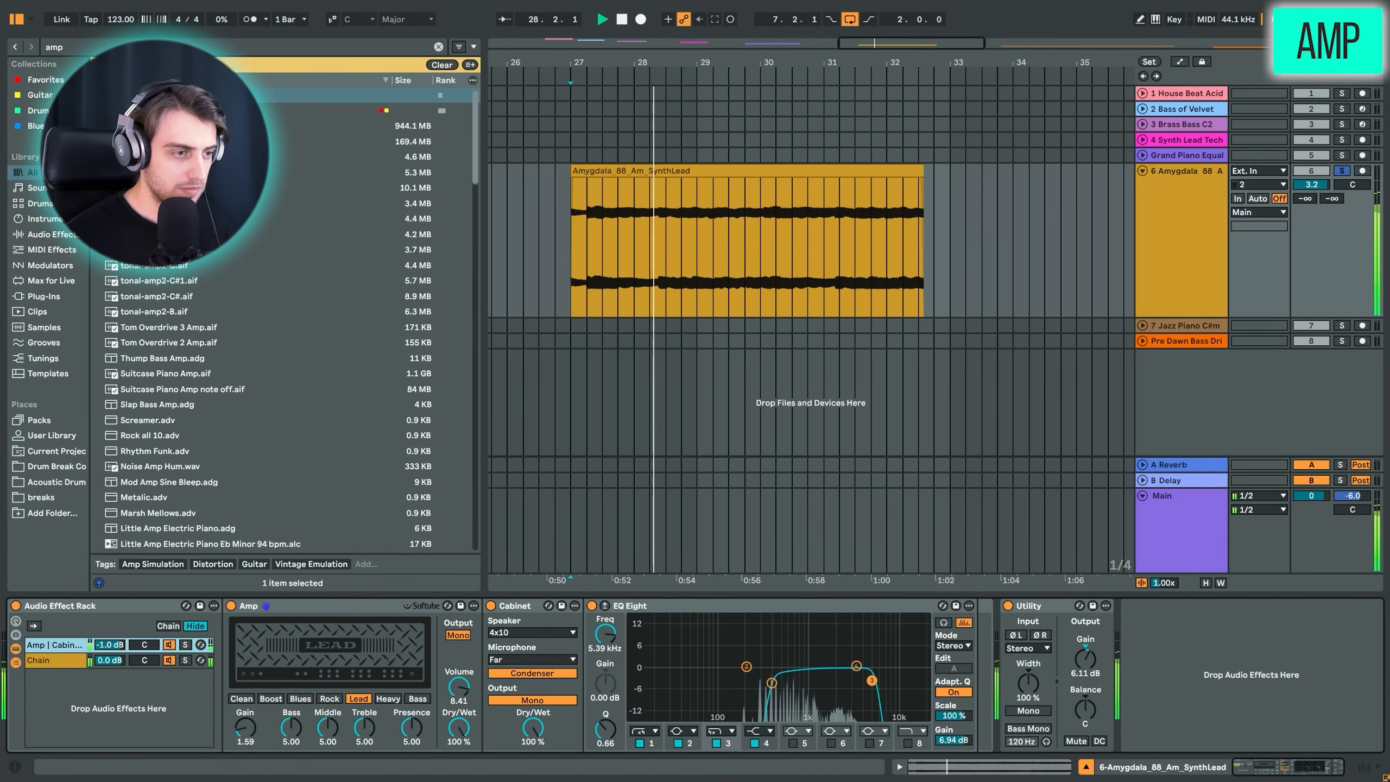
pyautogui.moveTo(109, 645); pyautogui.dragTo(109, 640)
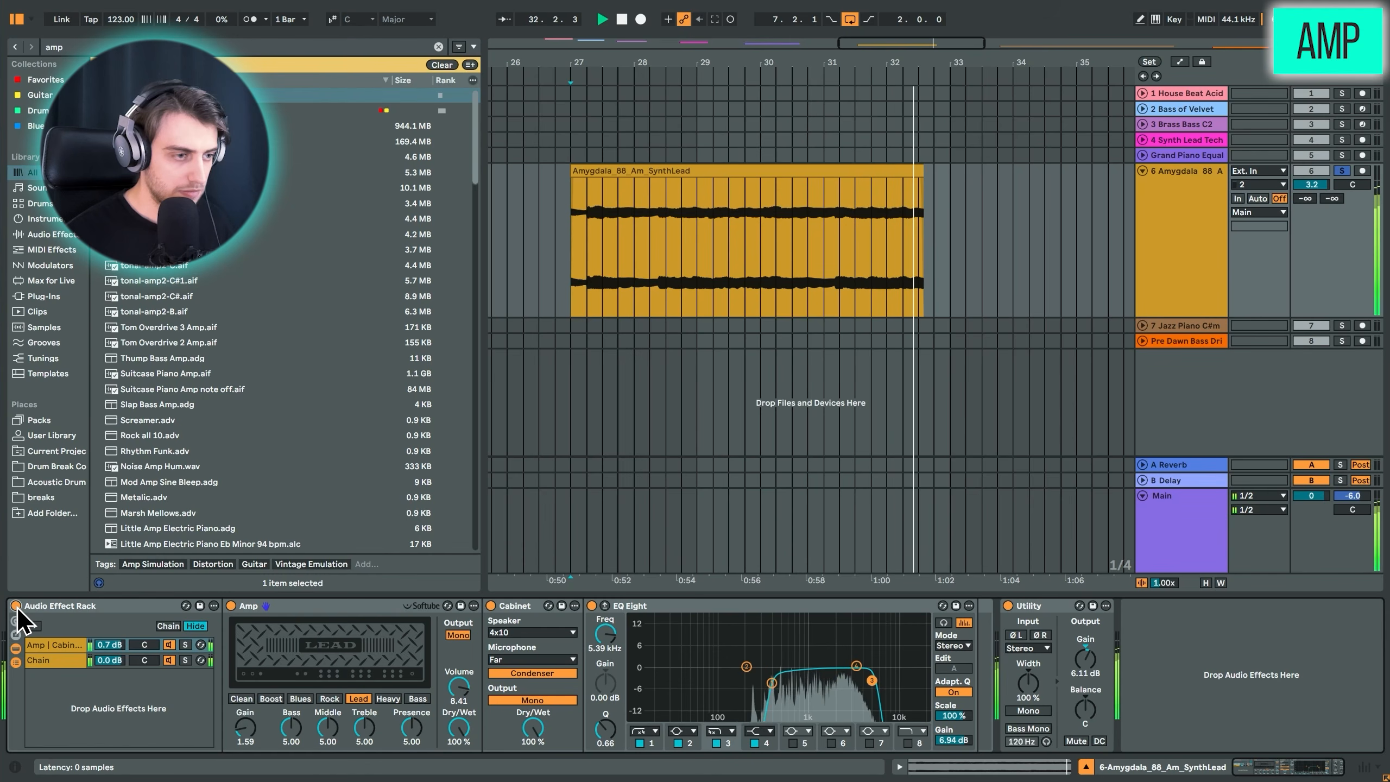
pyautogui.click(1213, 657)
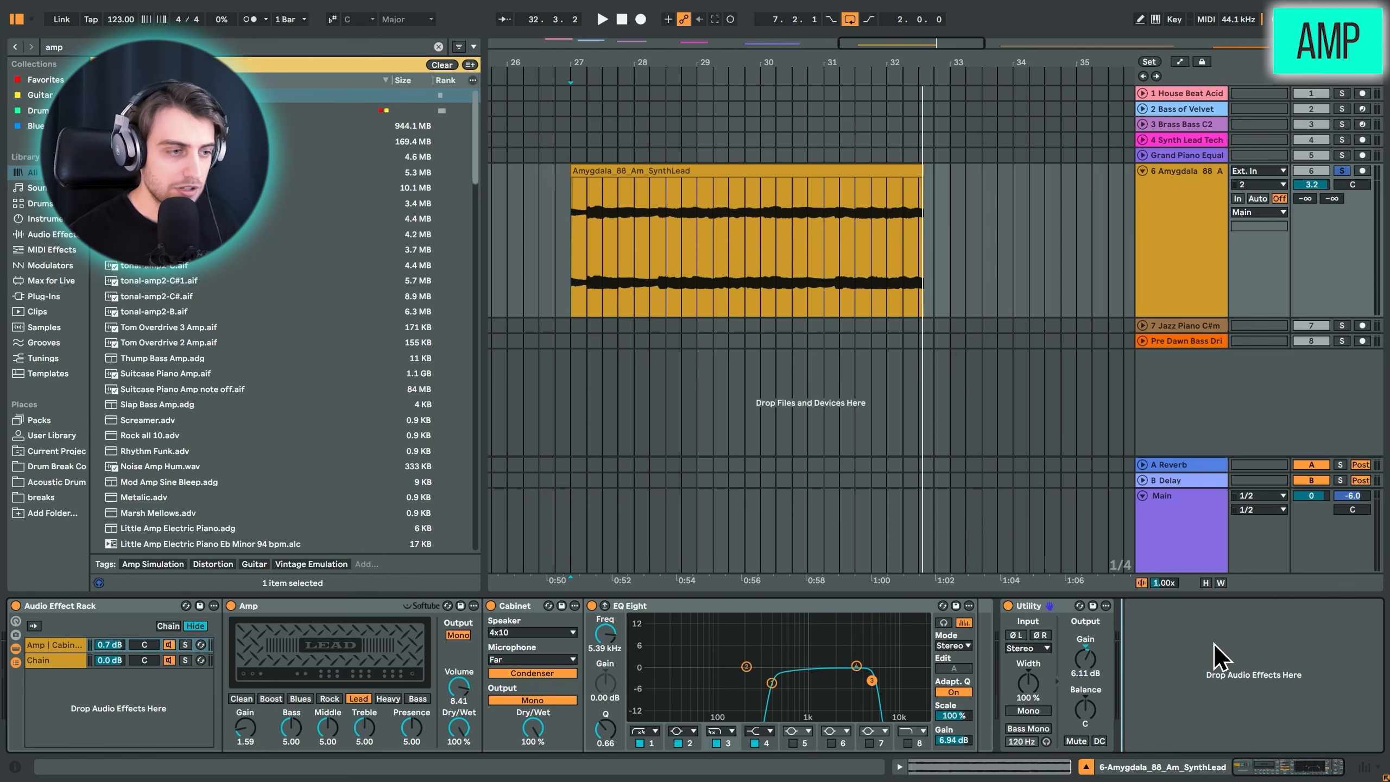
# Step: Fold the Amygdala track, unfold the Jazz Piano track and enlarge it with its clip filling the arrangement
pyautogui.click(102, 605)
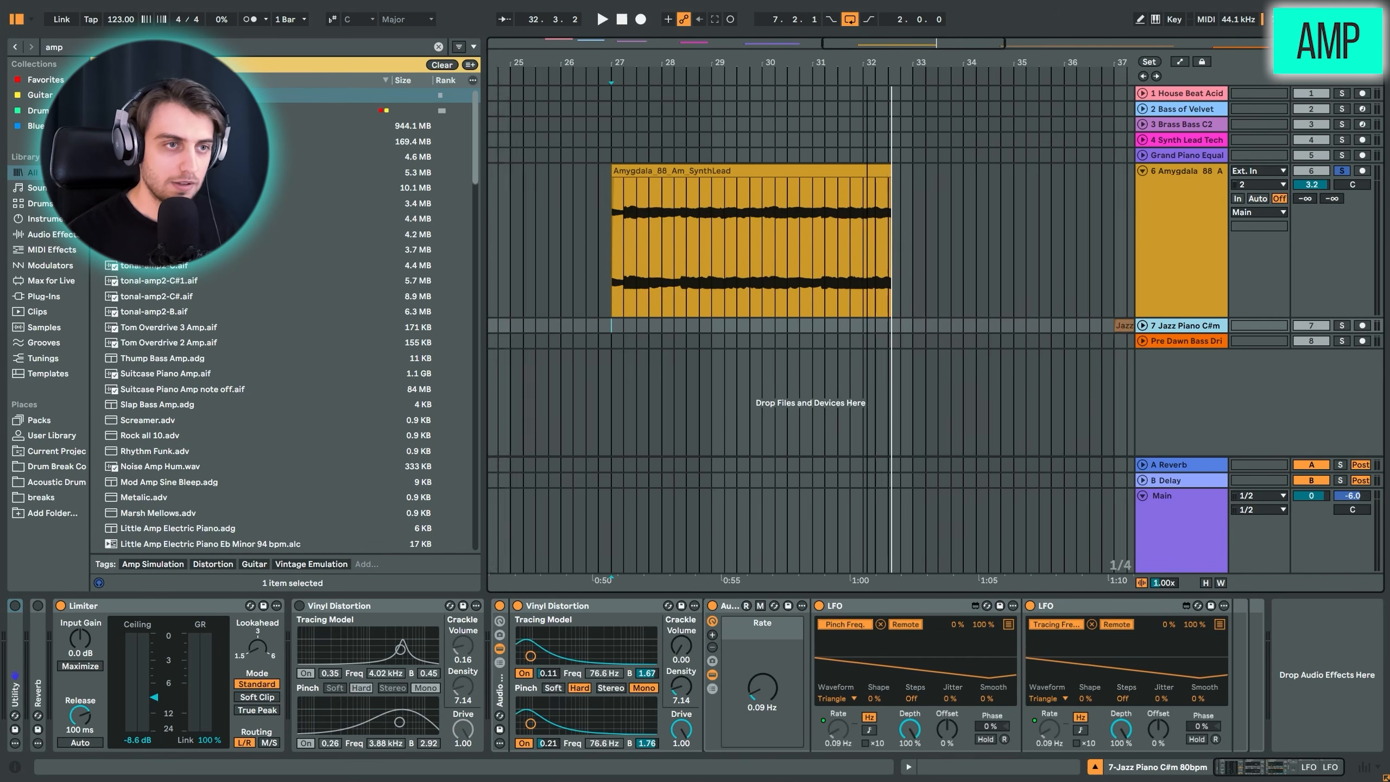
pyautogui.moveTo(1023, 63); pyautogui.dragTo(1023, 17)
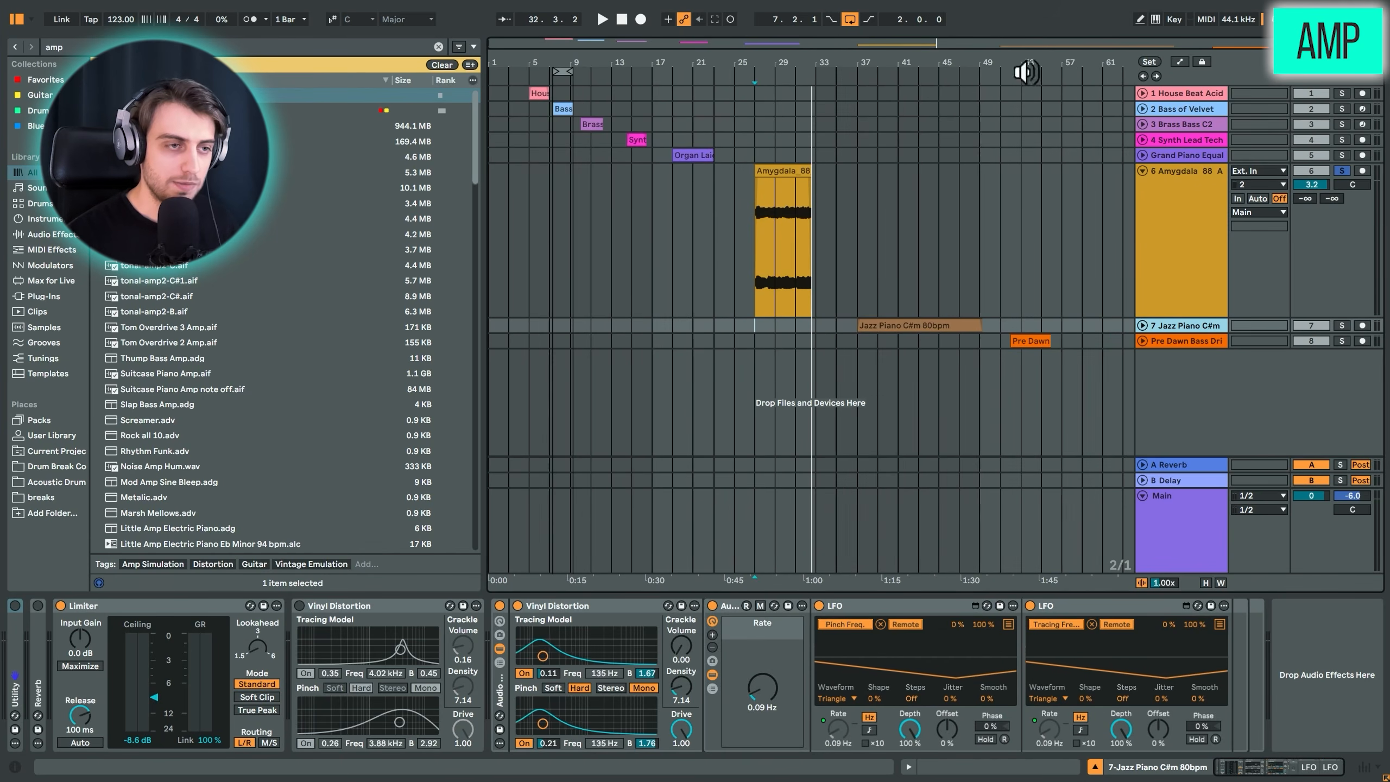
pyautogui.click(1142, 171)
pyautogui.click(1142, 186)
pyautogui.moveTo(943, 58); pyautogui.dragTo(842, 115)
pyautogui.moveTo(1182, 251); pyautogui.dragTo(1183, 347)
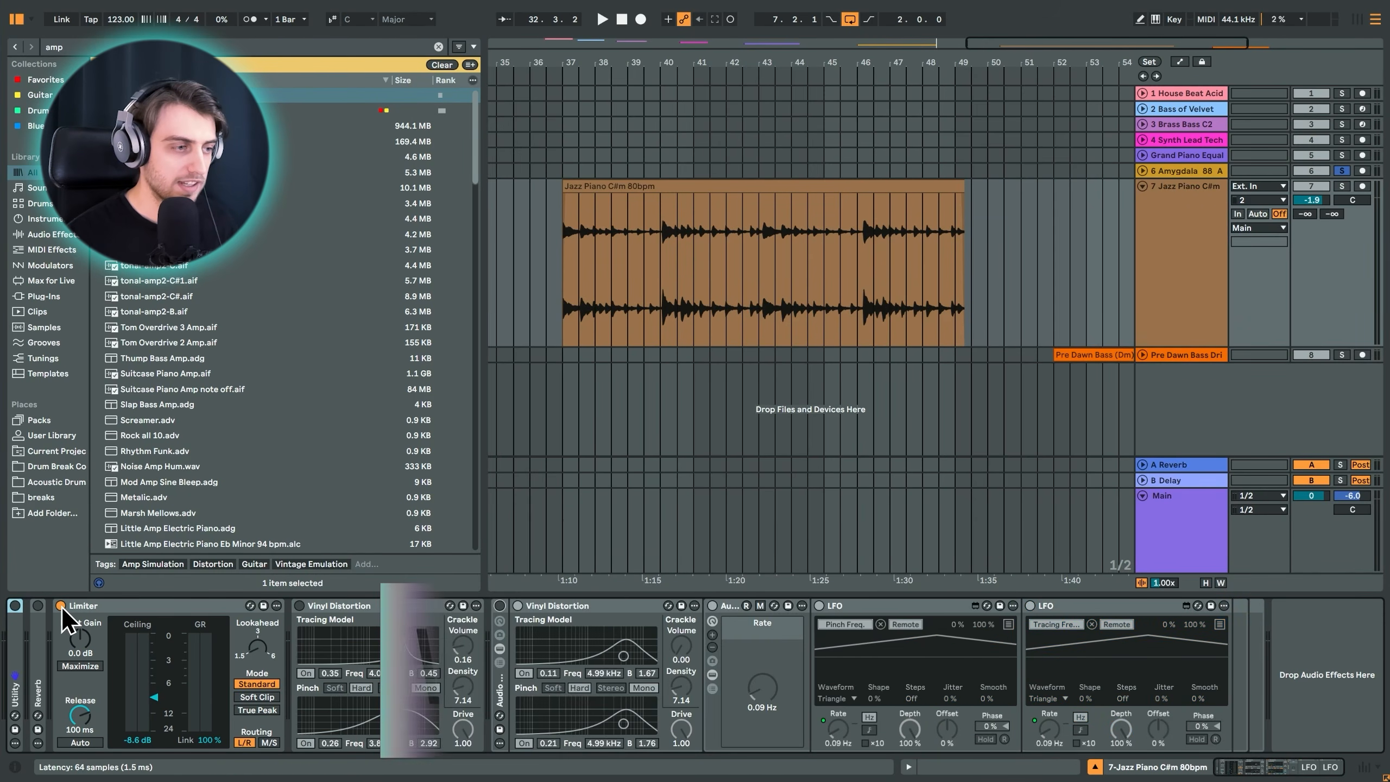
# Step: Solo the Jazz Piano track and play its clip with the effects bypassed
pyautogui.click(621, 183)
pyautogui.press('space')
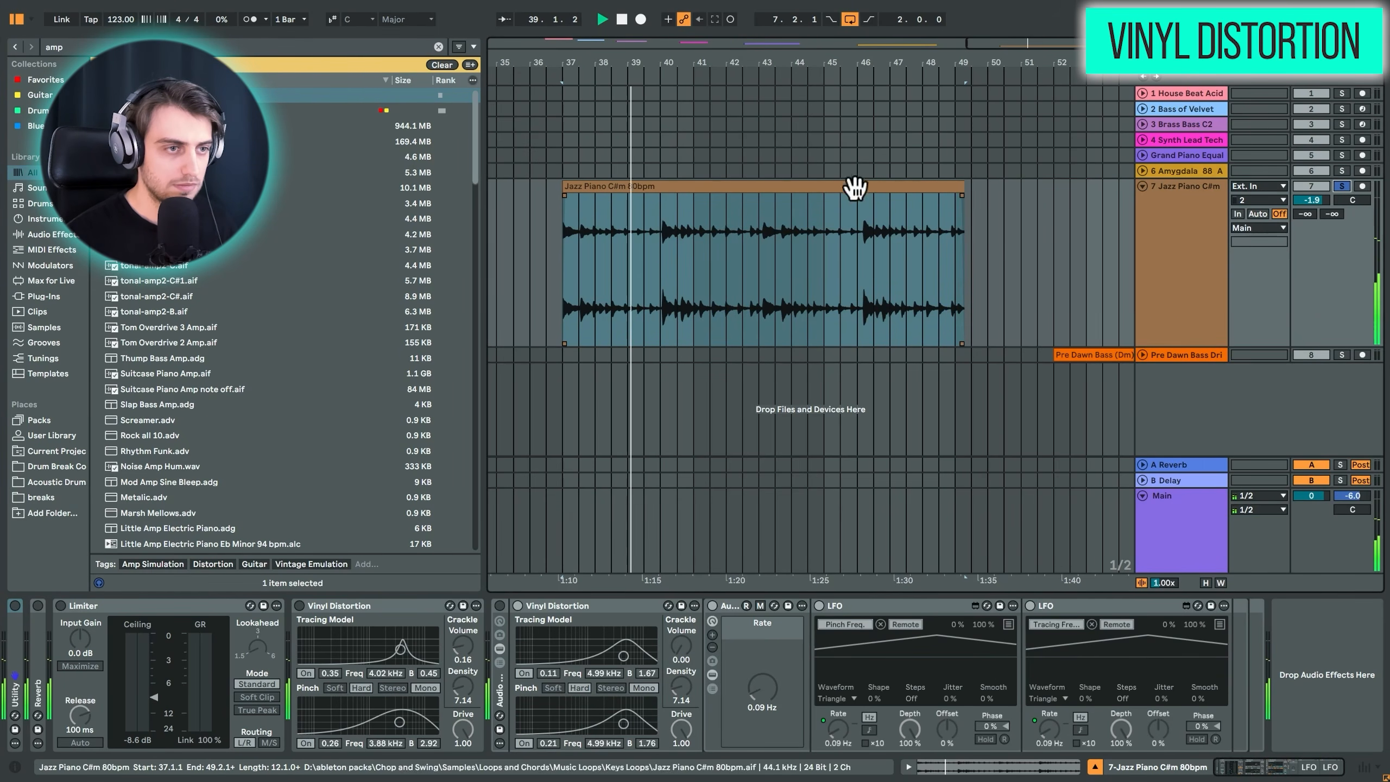
pyautogui.moveTo(689, 63); pyautogui.dragTo(691, 82)
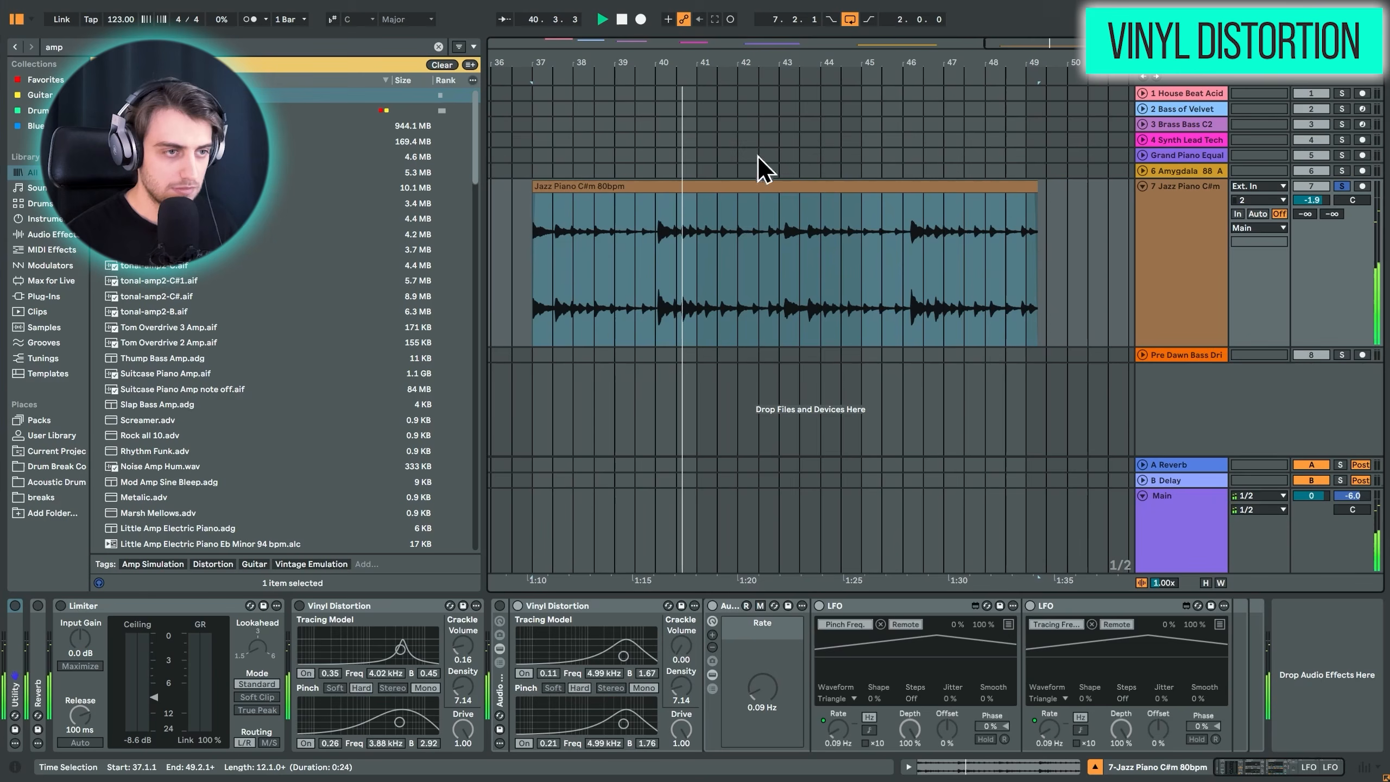
# Step: Turn on Limiter and the first Vinyl Distortion, and play the piano clip from bar 37
pyautogui.click(768, 272)
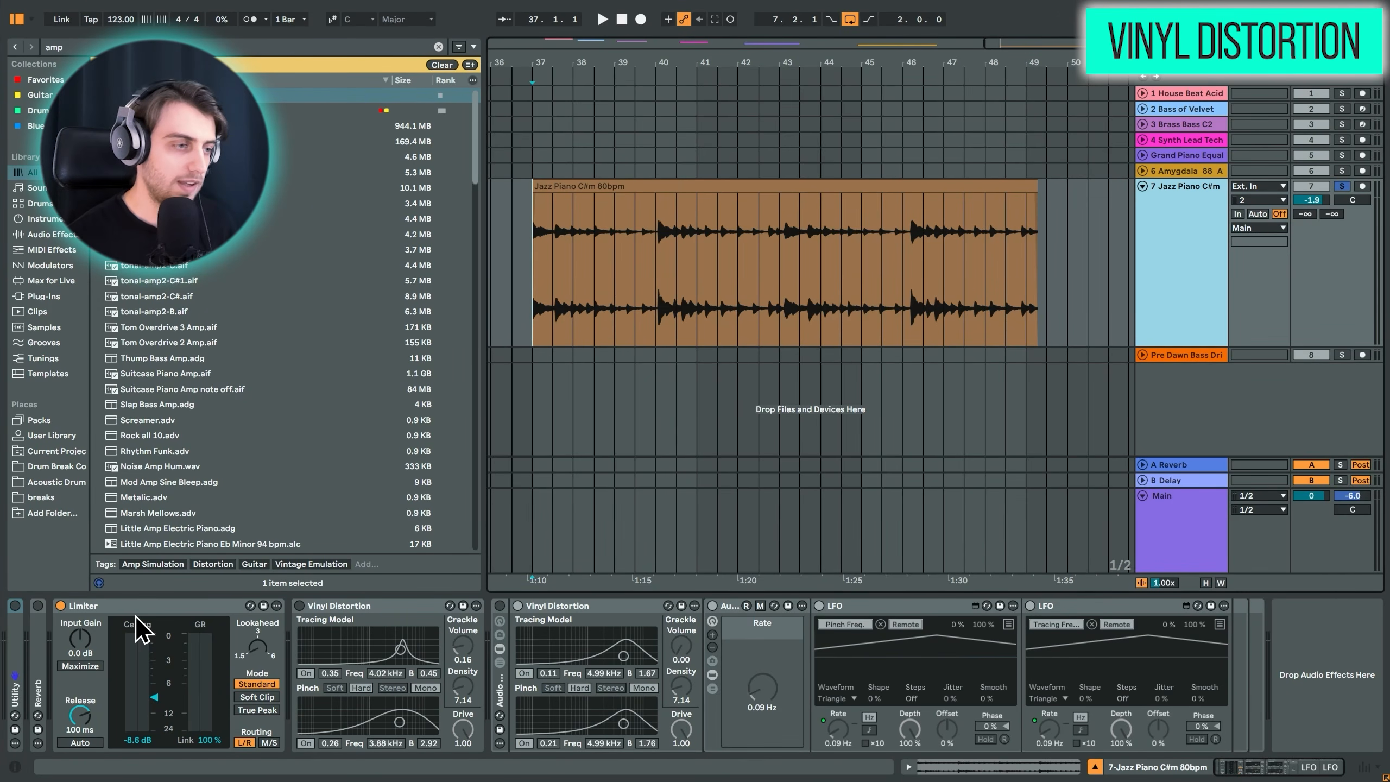
pyautogui.click(535, 275)
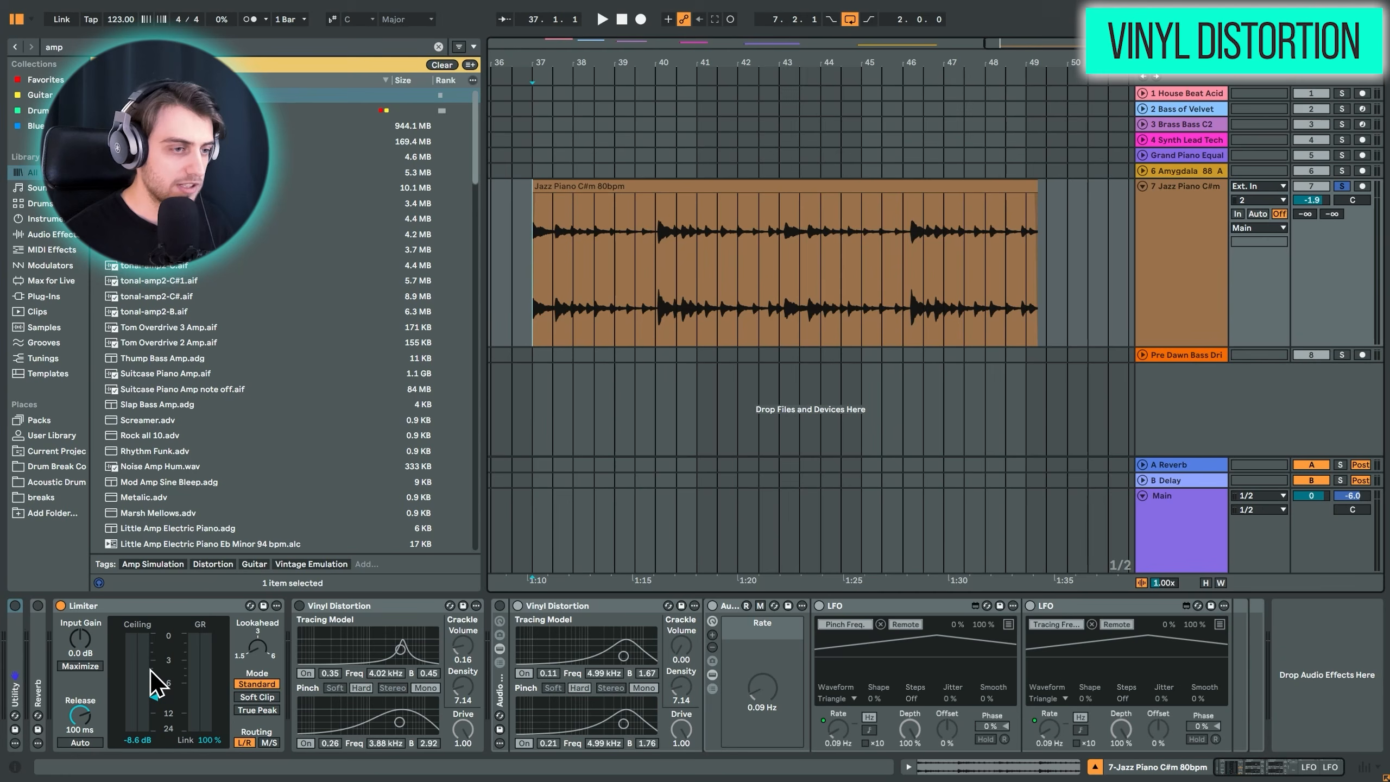
pyautogui.click(300, 605)
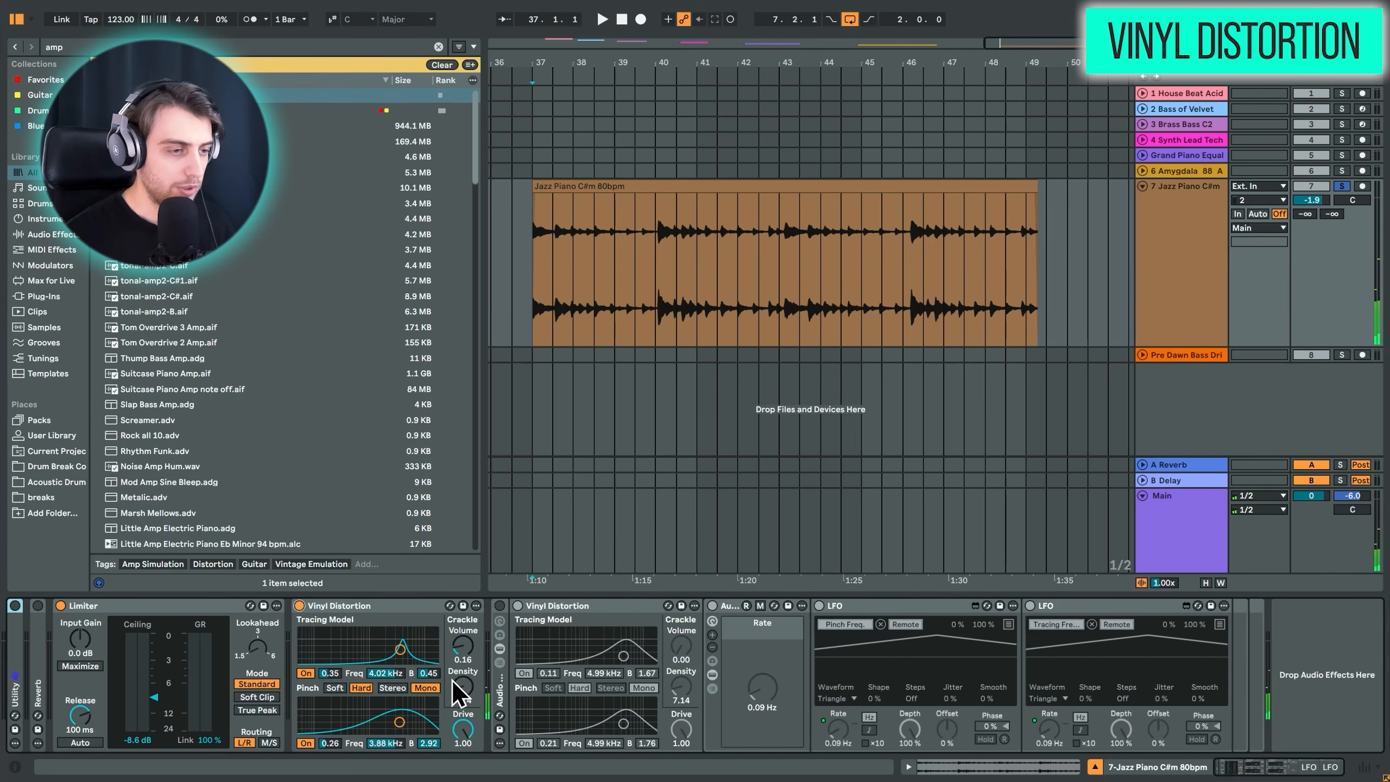
pyautogui.press('space')
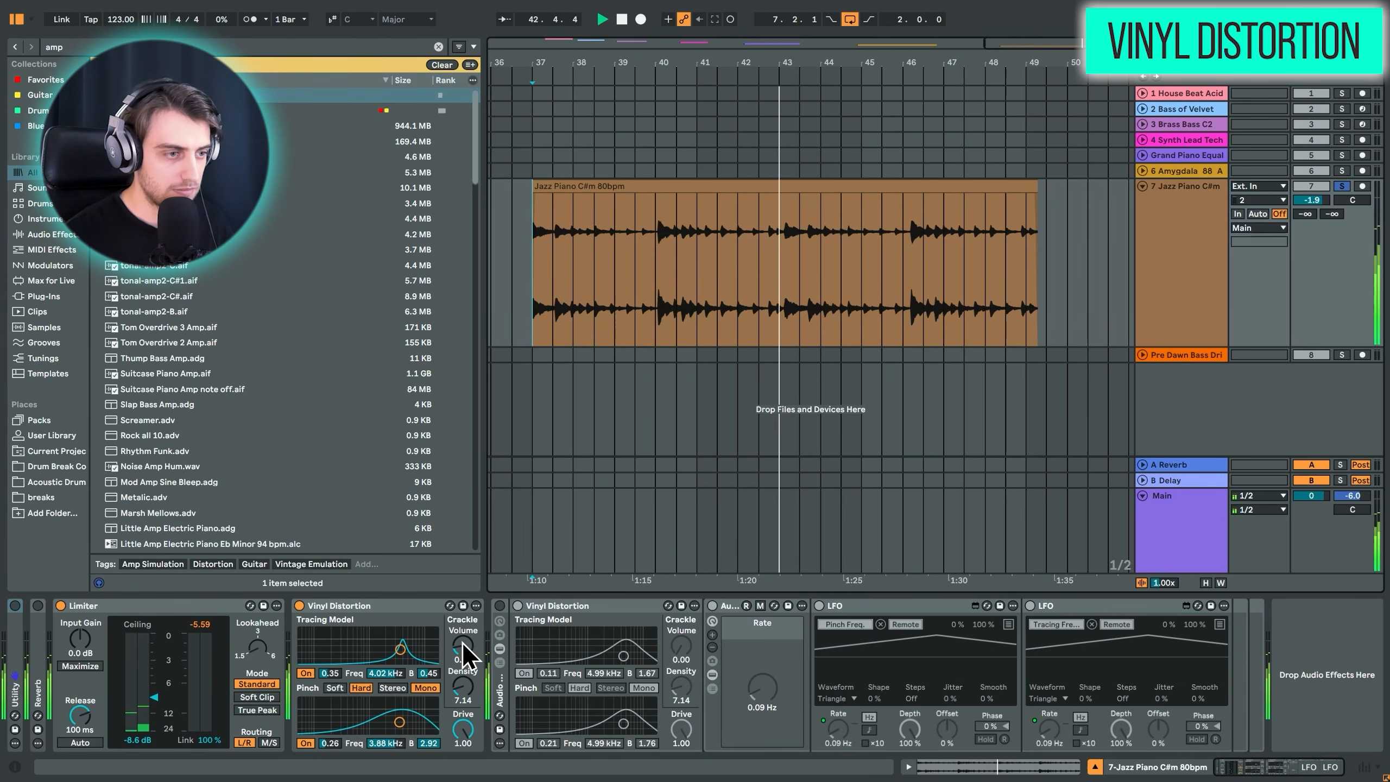
# Step: Search the browser for "gate" and insert a Gate directly after the first Vinyl Distortion
pyautogui.click(274, 48)
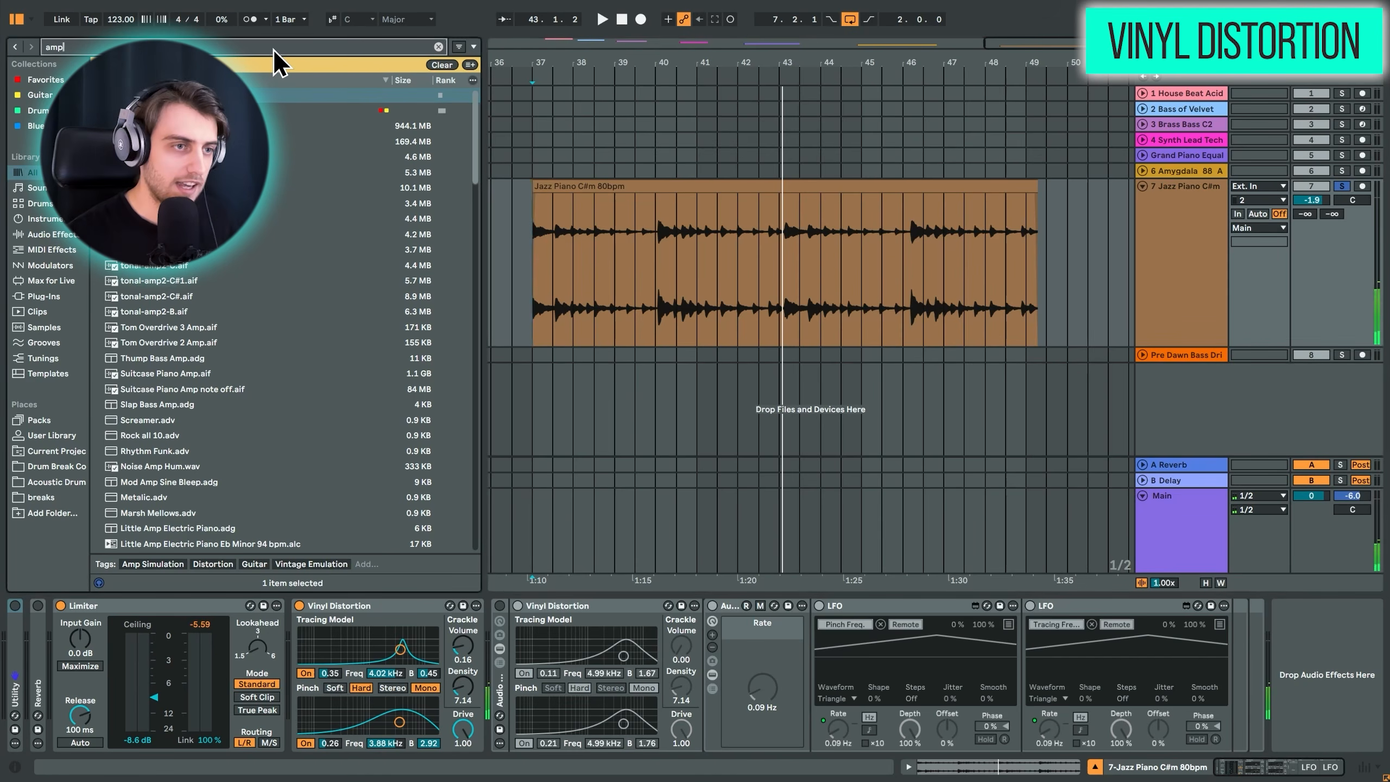
pyautogui.write('gate')
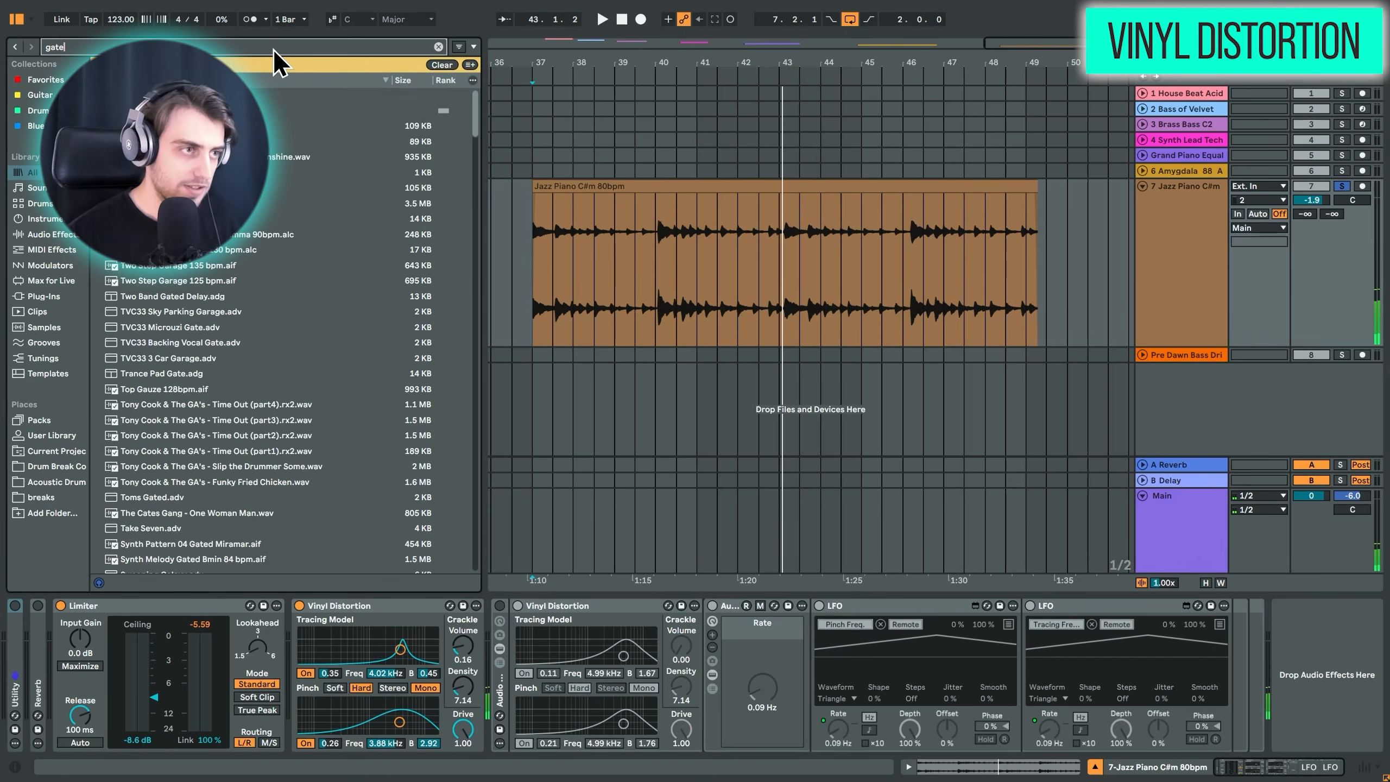
pyautogui.press('Down')
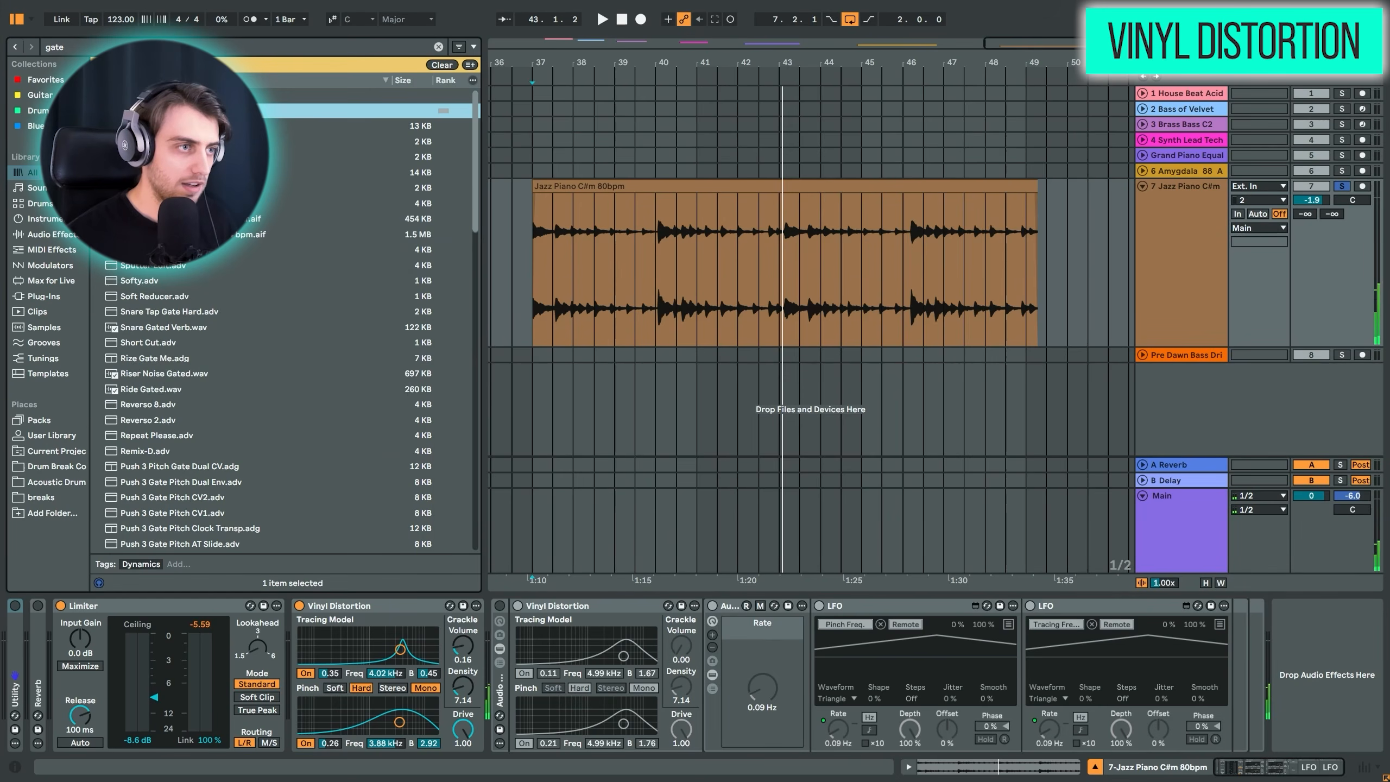
pyautogui.moveTo(327, 153); pyautogui.dragTo(535, 665)
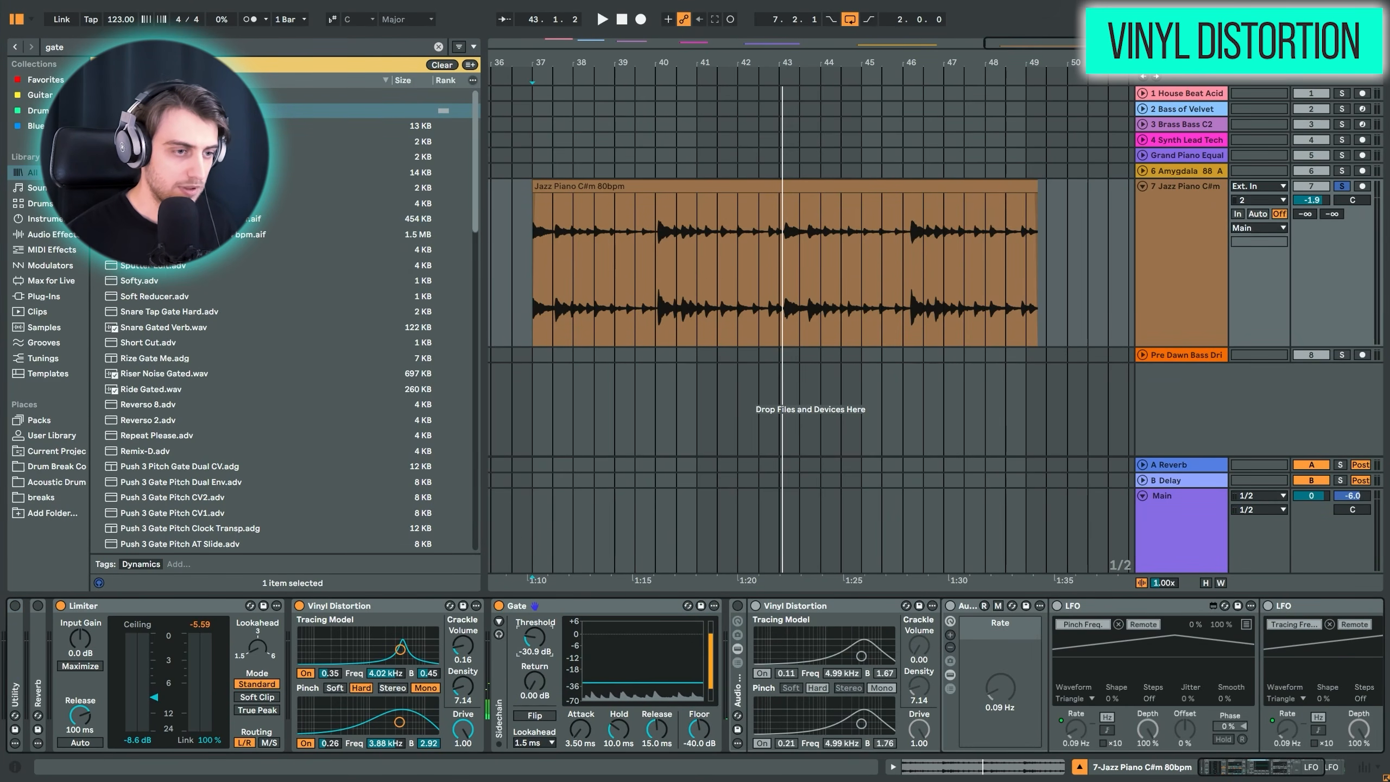
# Step: Set the Gate's Release to 158 ms and Threshold to -38.7 dB while playing the piano clip
pyautogui.press('space')
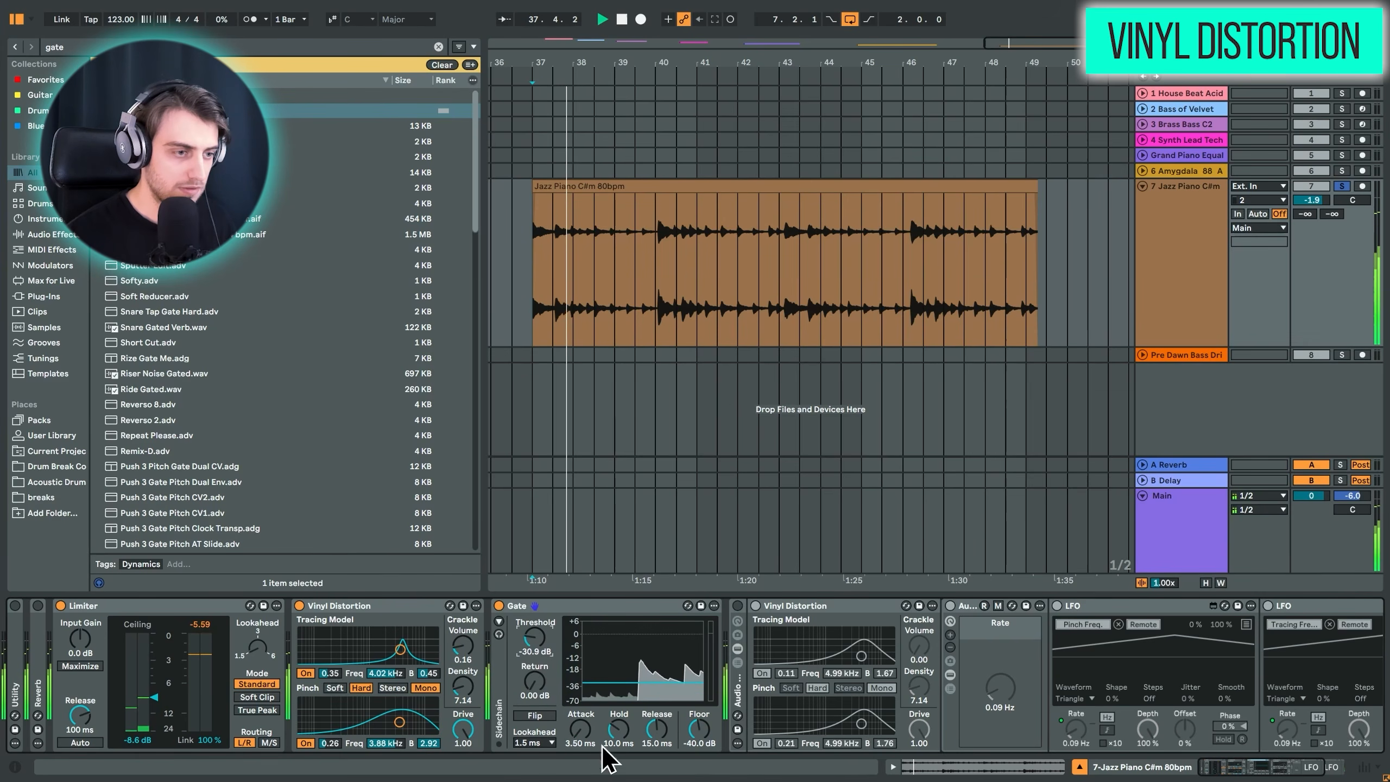
pyautogui.moveTo(655, 743); pyautogui.dragTo(655, 722)
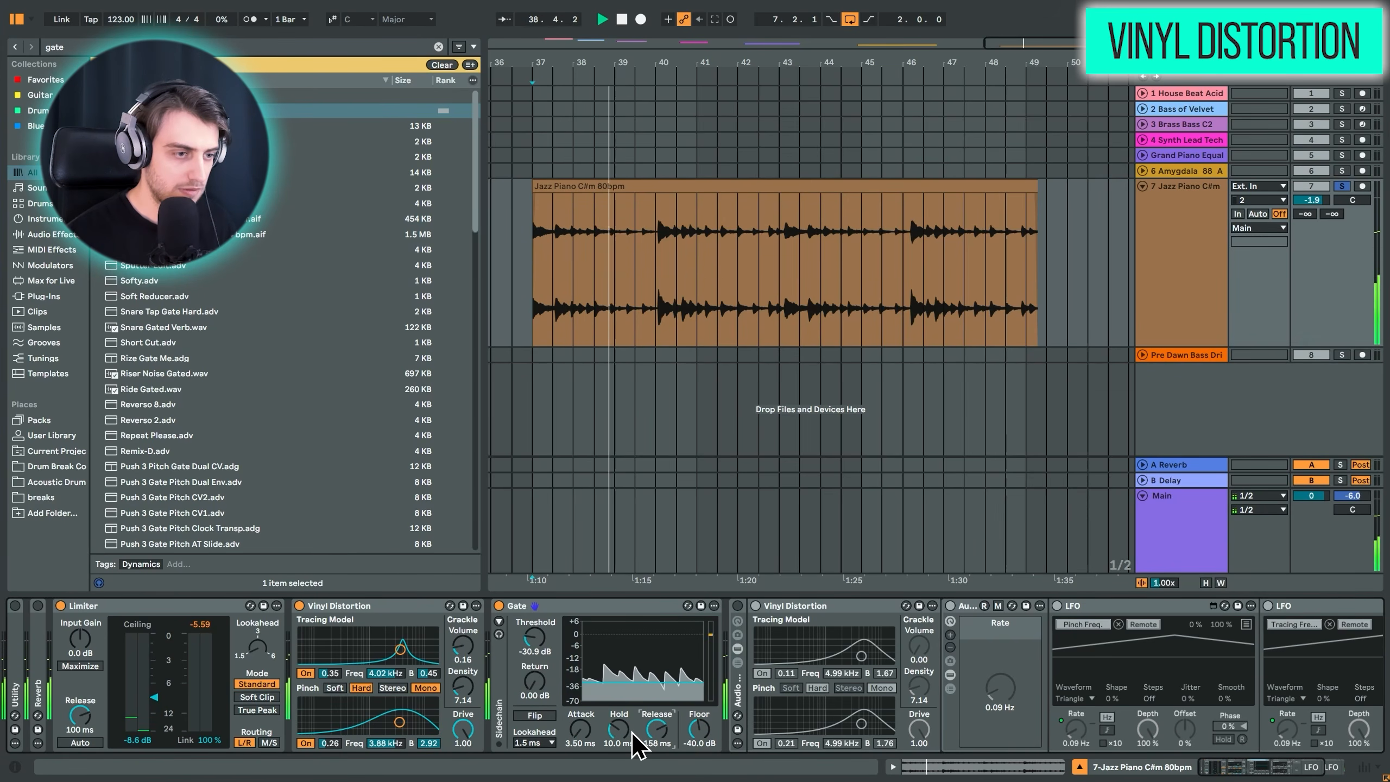
pyautogui.moveTo(536, 640); pyautogui.dragTo(536, 657)
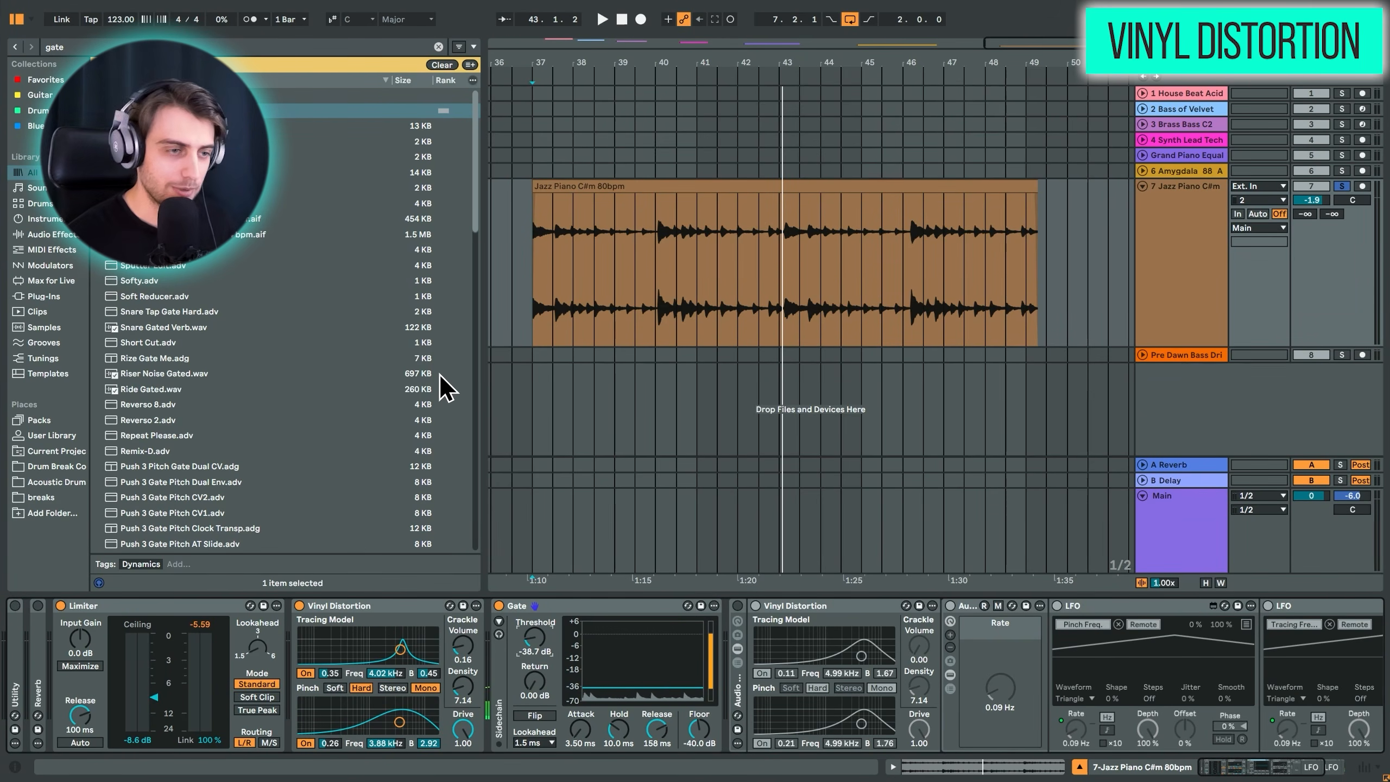
pyautogui.press('space')
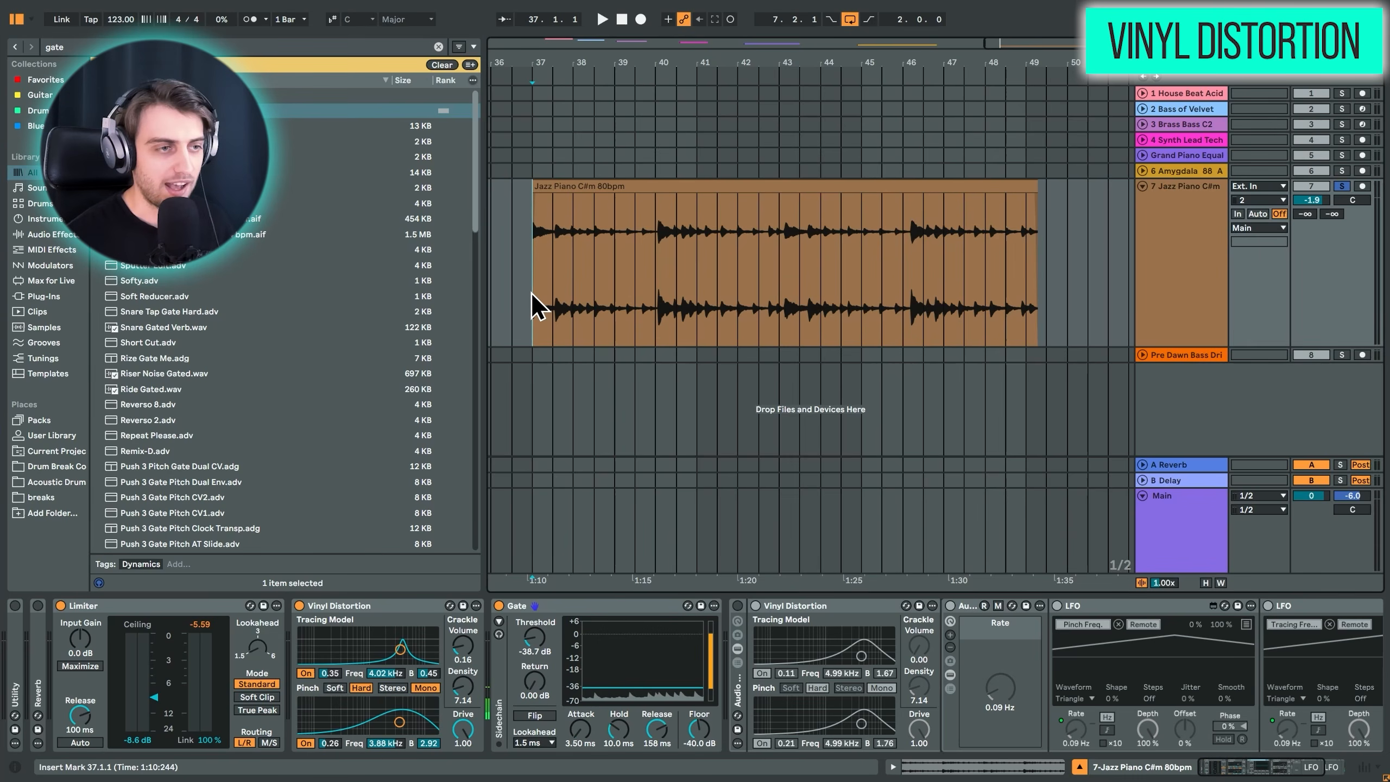
pyautogui.press('space')
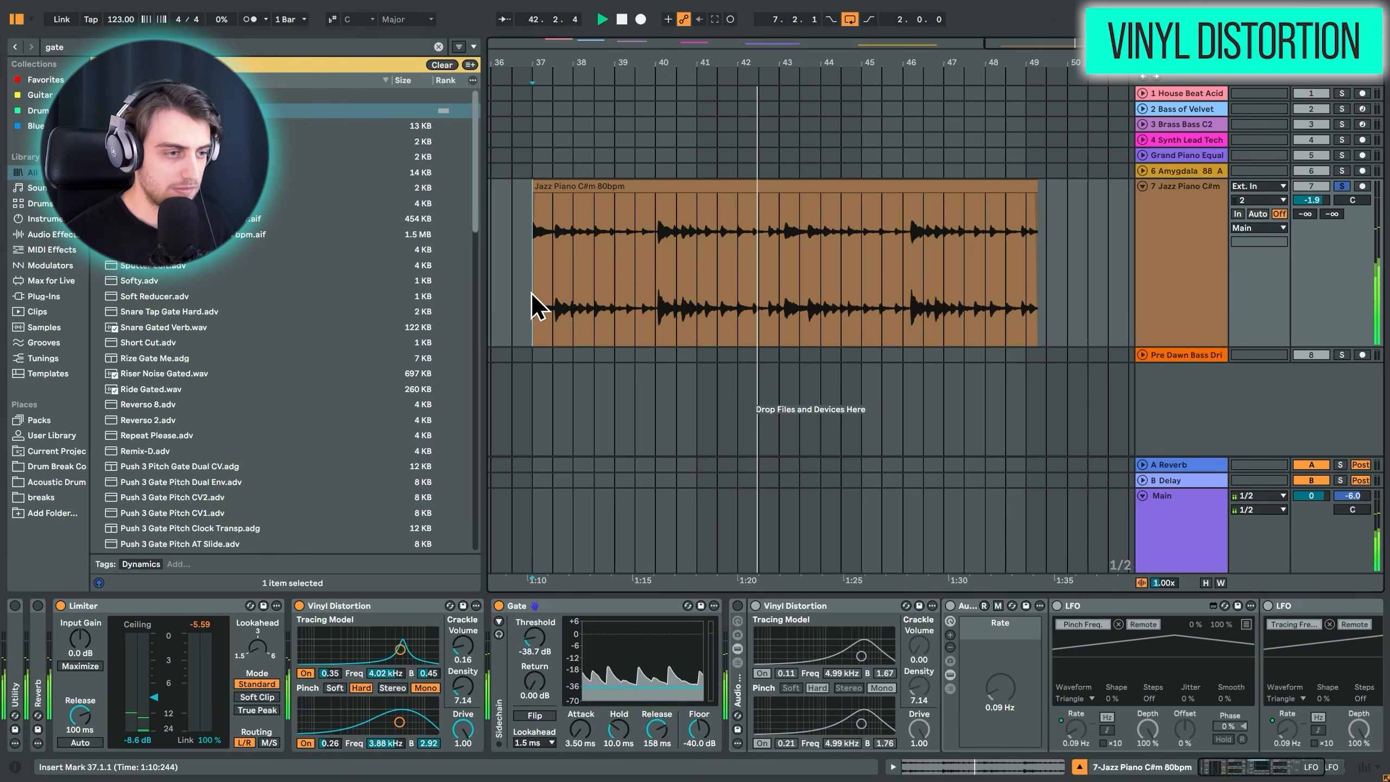
pyautogui.press('space')
# Step: Set the first Vinyl Distortion's Crackle Volume to 0.00 and delete the Gate
pyautogui.click(353, 624)
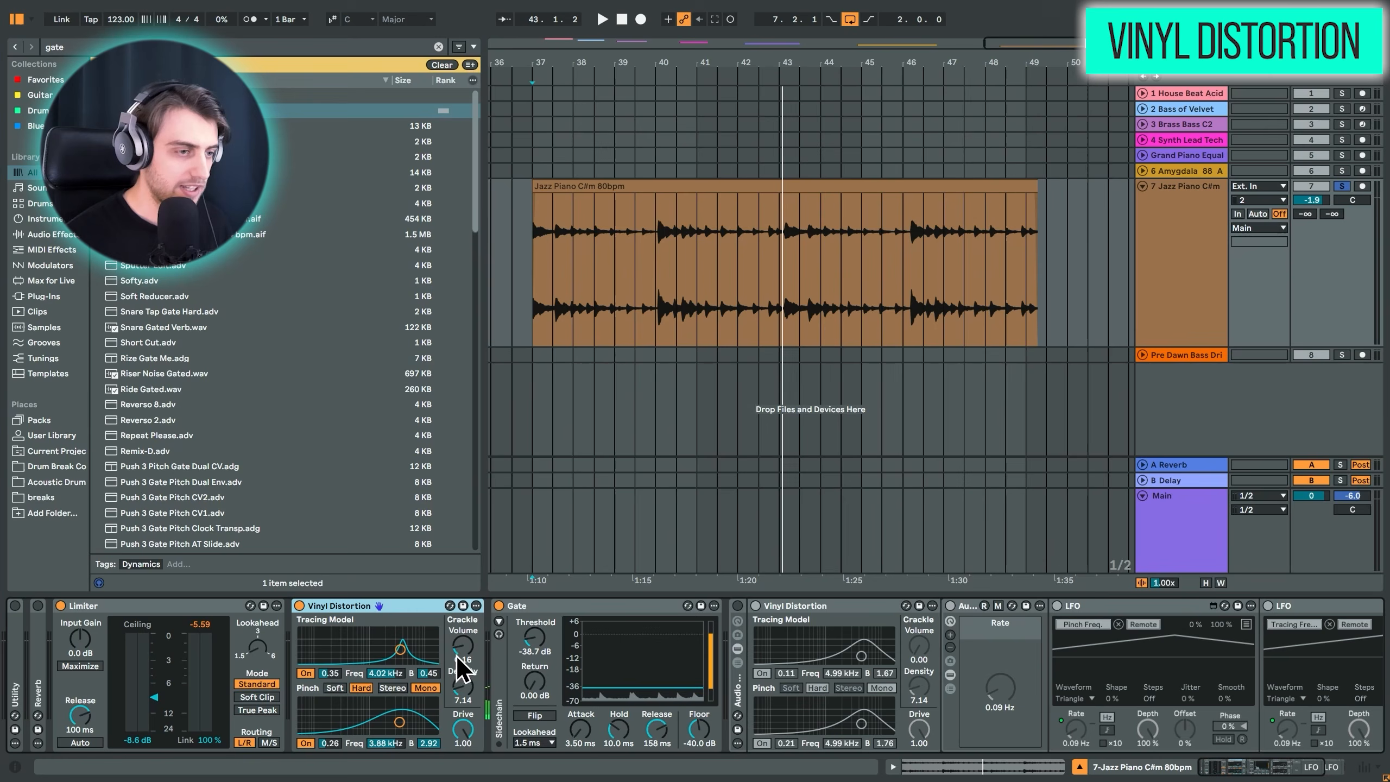
pyautogui.moveTo(458, 652); pyautogui.dragTo(494, 753)
pyautogui.click(507, 606)
pyautogui.press('Delete')
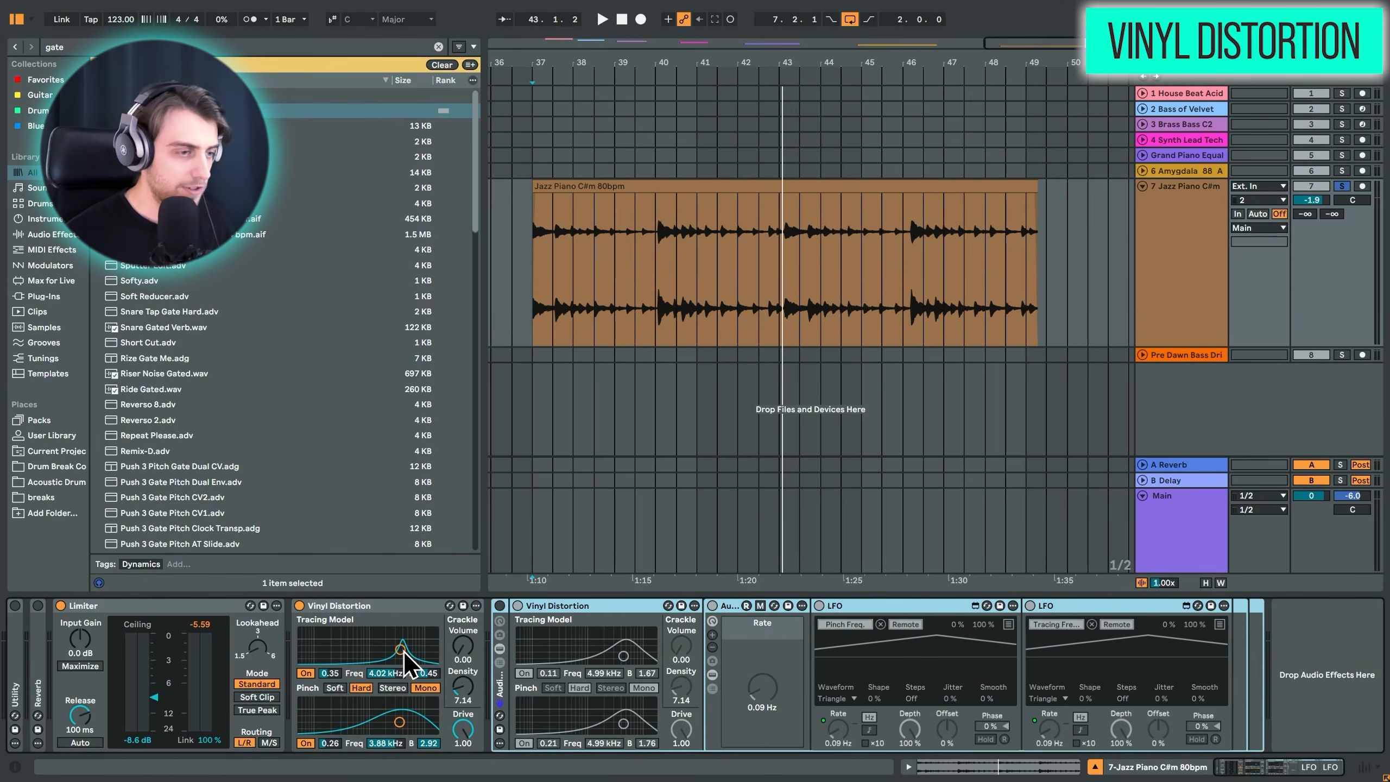
# Step: Raise Vinyl Distortion's Tracing Model frequency to 6.47 kHz and Pinch frequency to 5.59 kHz while the piano plays
pyautogui.press('space')
pyautogui.moveTo(401, 650)
pyautogui.mouseDown()
pyautogui.moveTo(317, 638)
pyautogui.moveTo(411, 632)
pyautogui.moveTo(410, 649)
pyautogui.mouseUp()
pyautogui.moveTo(400, 721); pyautogui.dragTo(407, 722)
pyautogui.press('space')
# Step: Delete the first Vinyl Distortion from the Jazz Piano track
pyautogui.click(327, 605)
pyautogui.press('space')
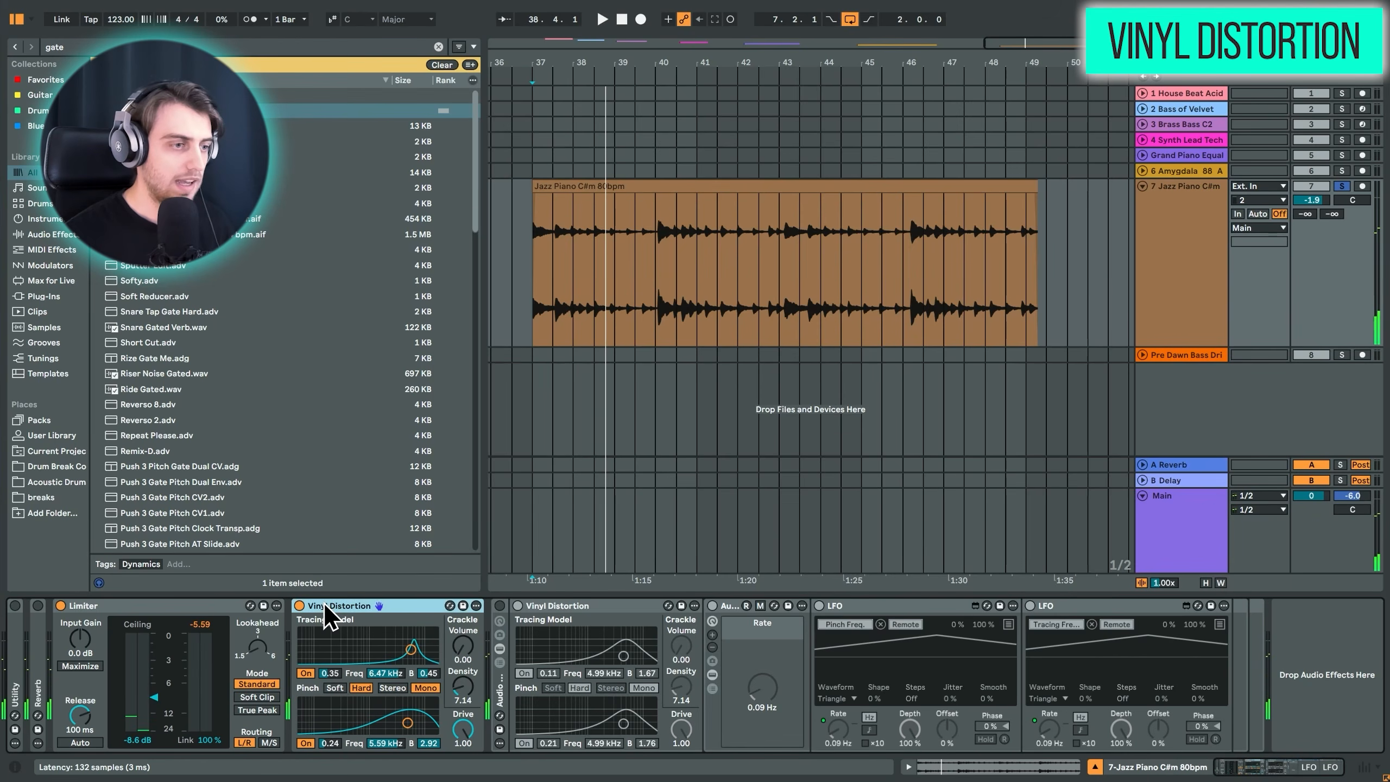
pyautogui.press('Delete')
# Step: Activate the rack containing the LFO-modulated Vinyl Distortion and play the whole piano clip through it
pyautogui.click(300, 605)
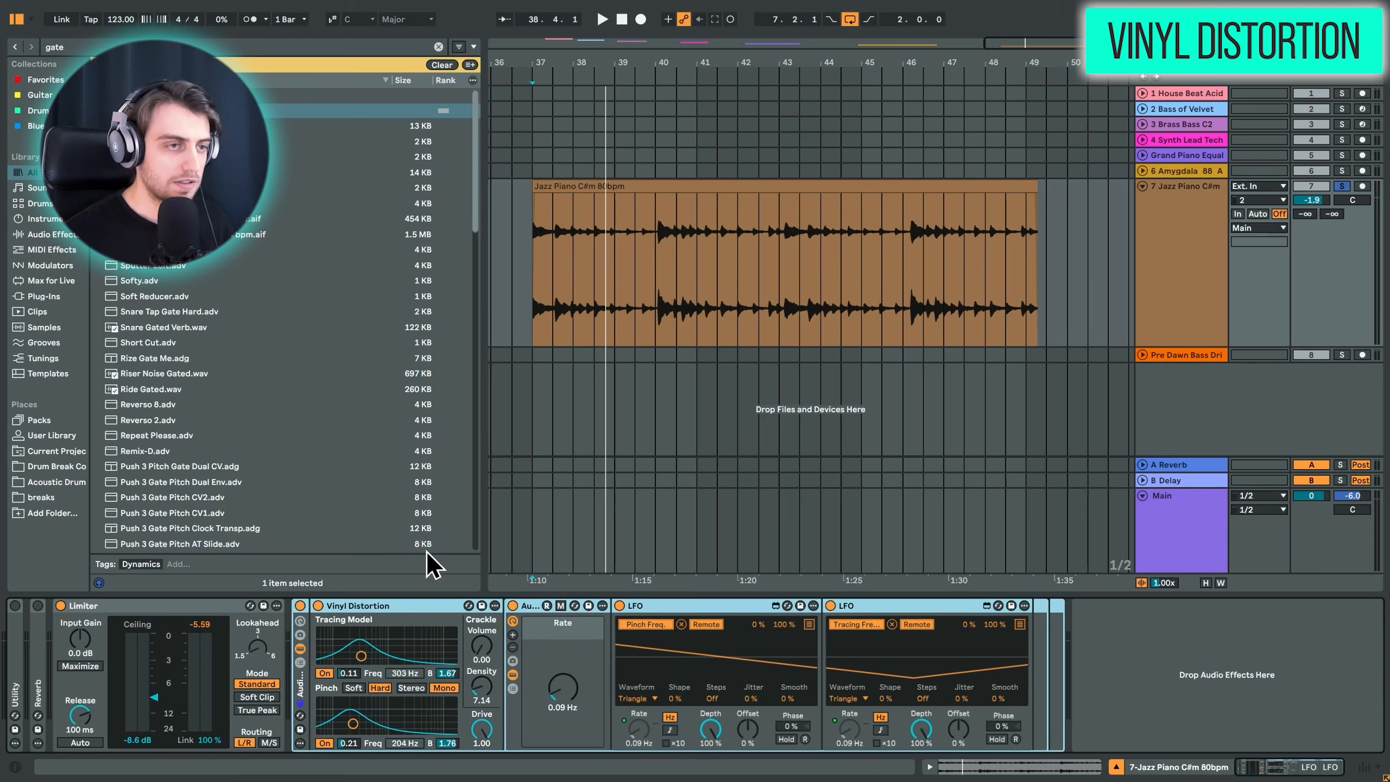
pyautogui.click(641, 188)
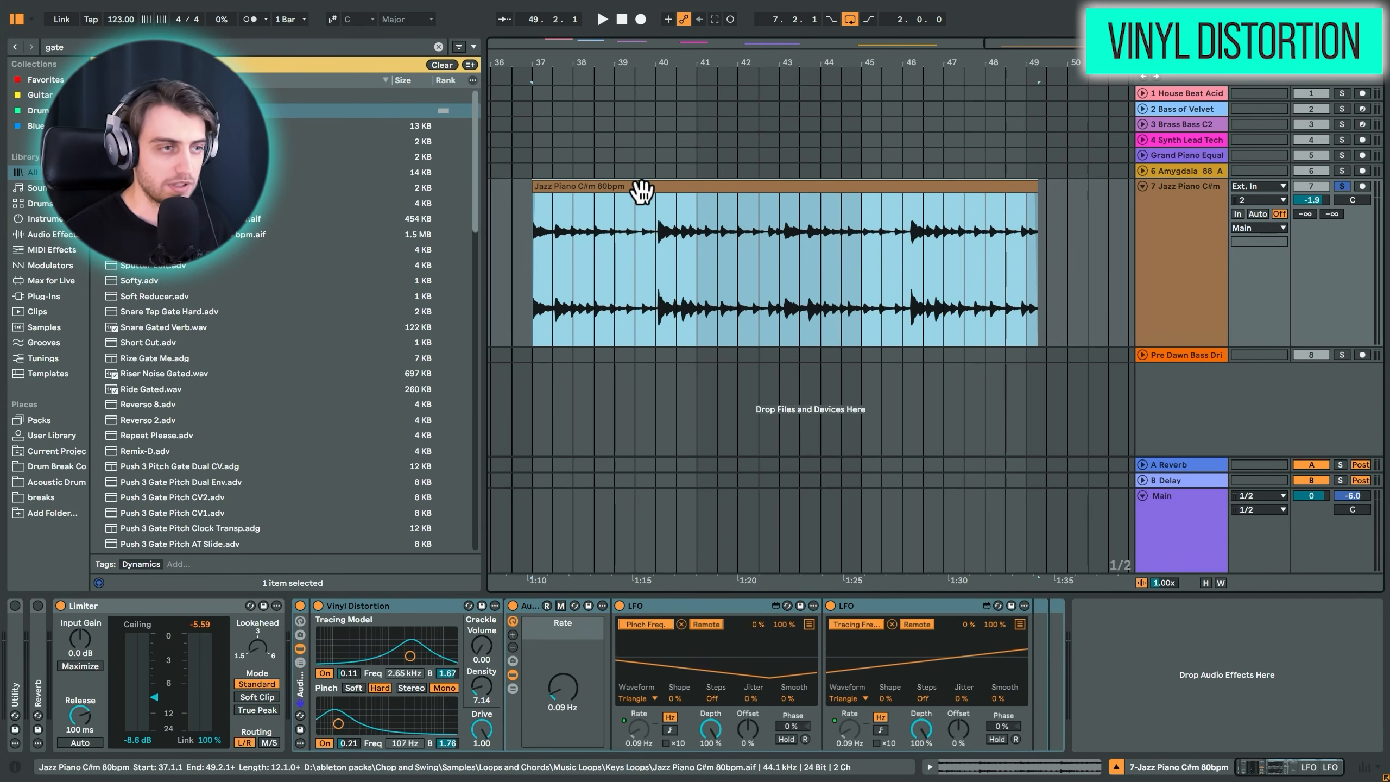
pyautogui.press('space')
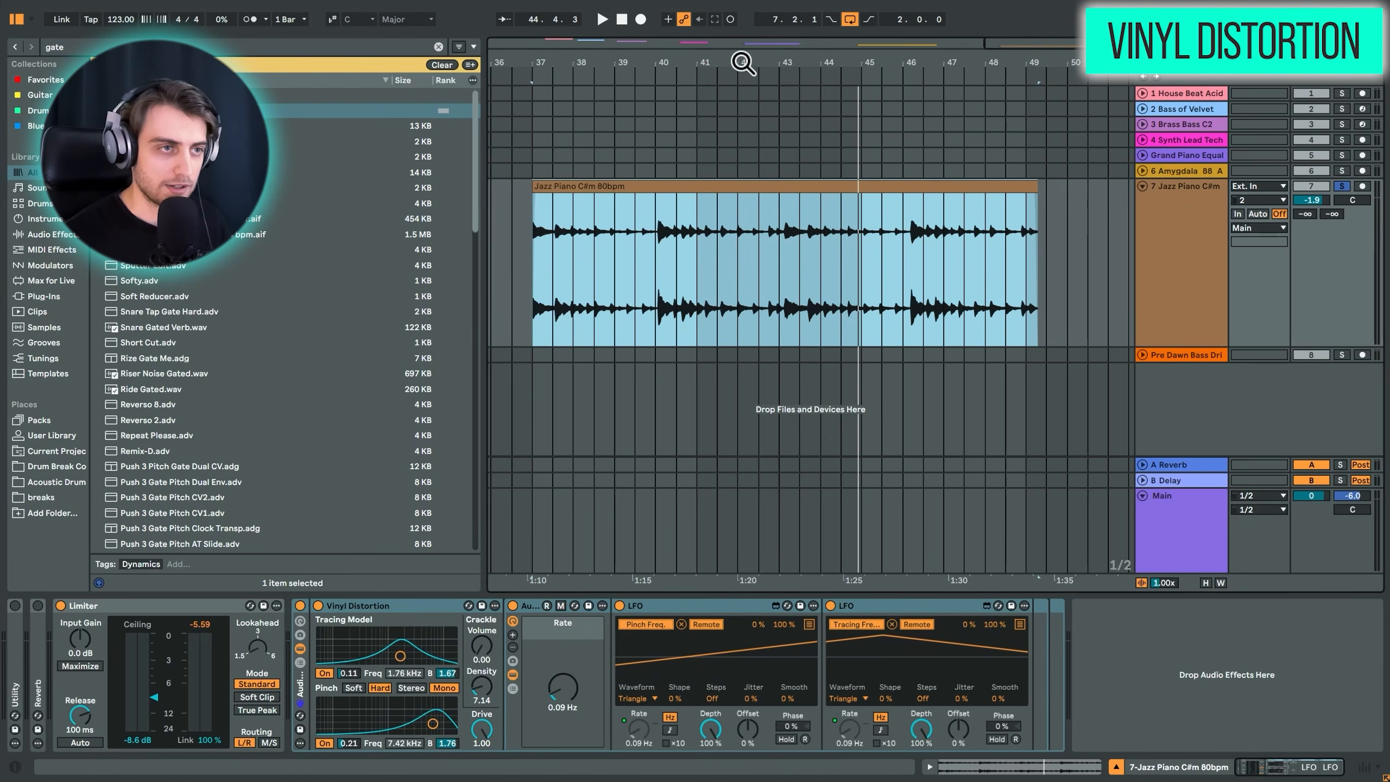
# Step: Unfold the Pre Dawn Bass track and bring its clip into view in the arrangement
pyautogui.moveTo(740, 63); pyautogui.dragTo(738, 63)
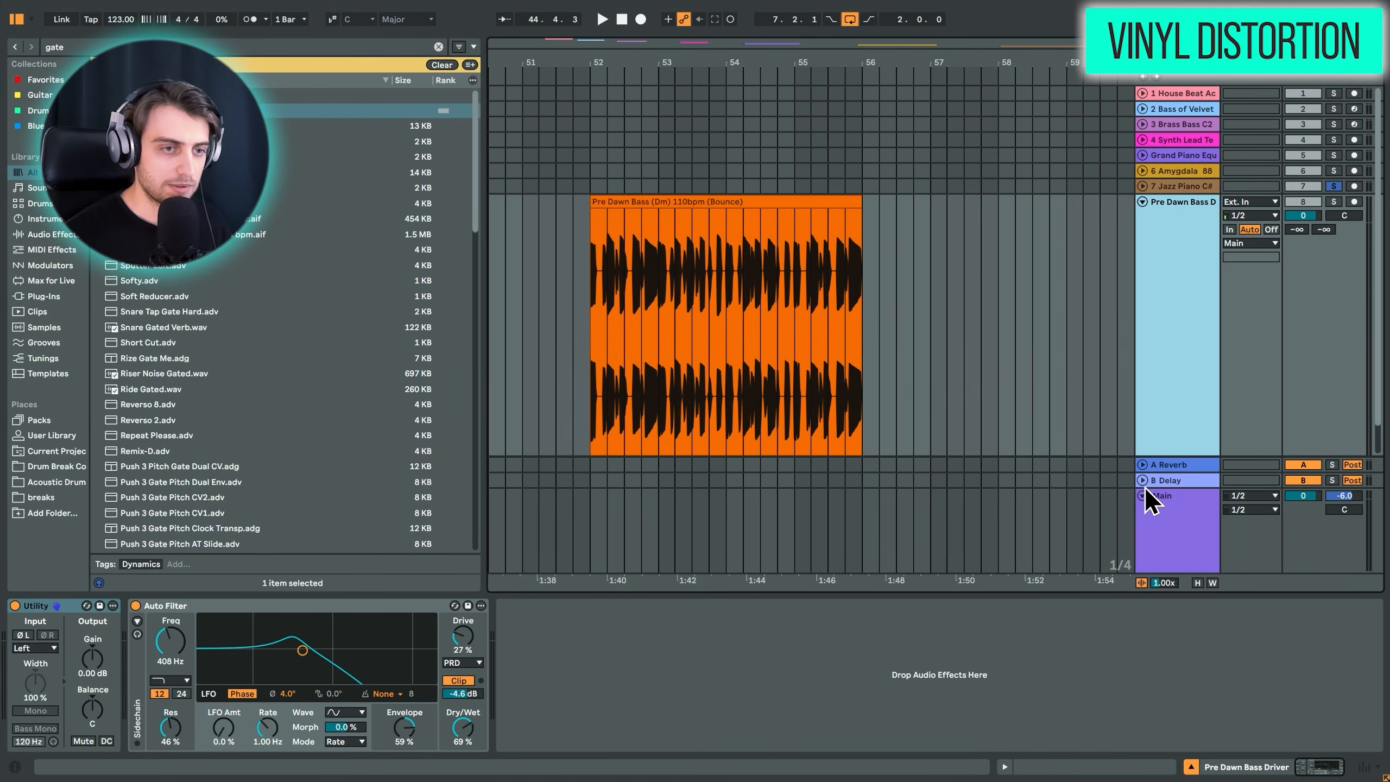
# Step: Fold the Main track and select the Pre Dawn Bass clip in the arrangement
pyautogui.click(1143, 495)
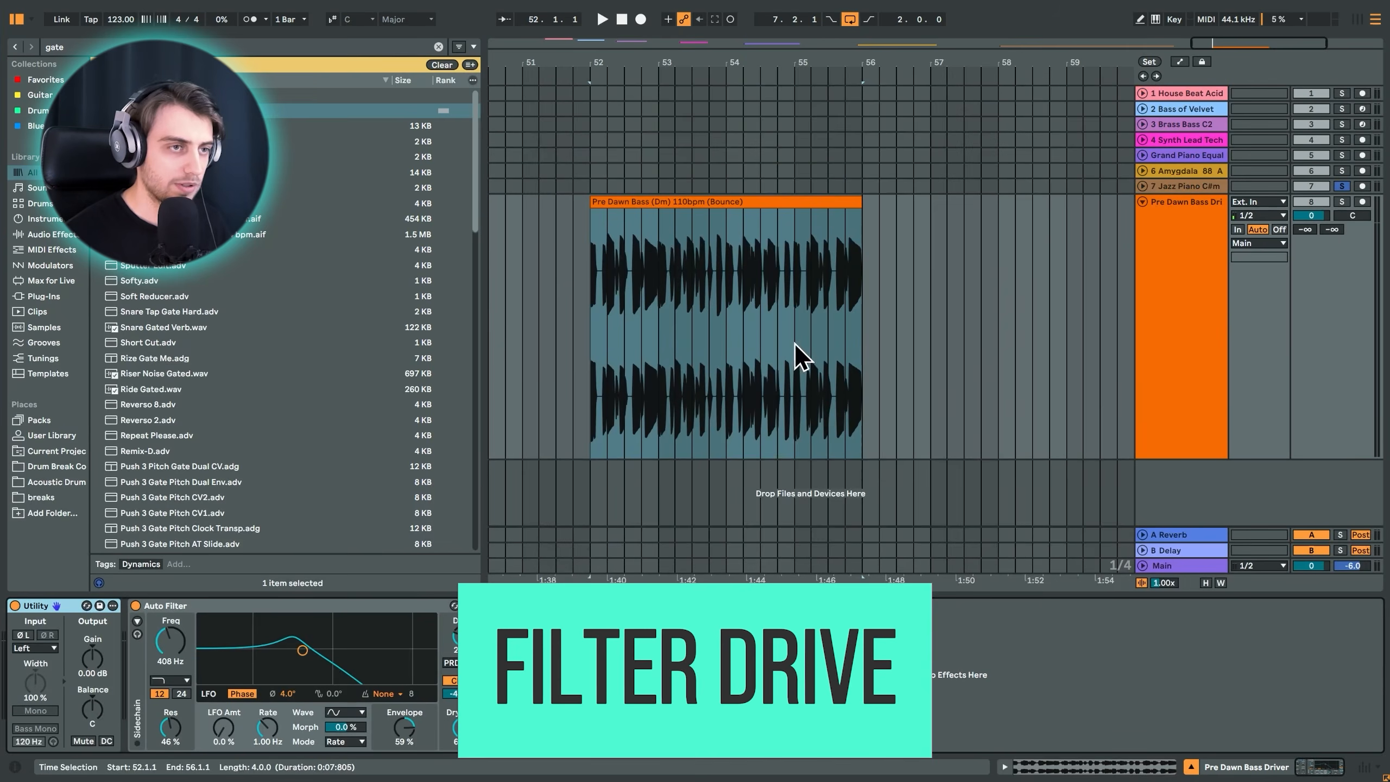
pyautogui.click(646, 198)
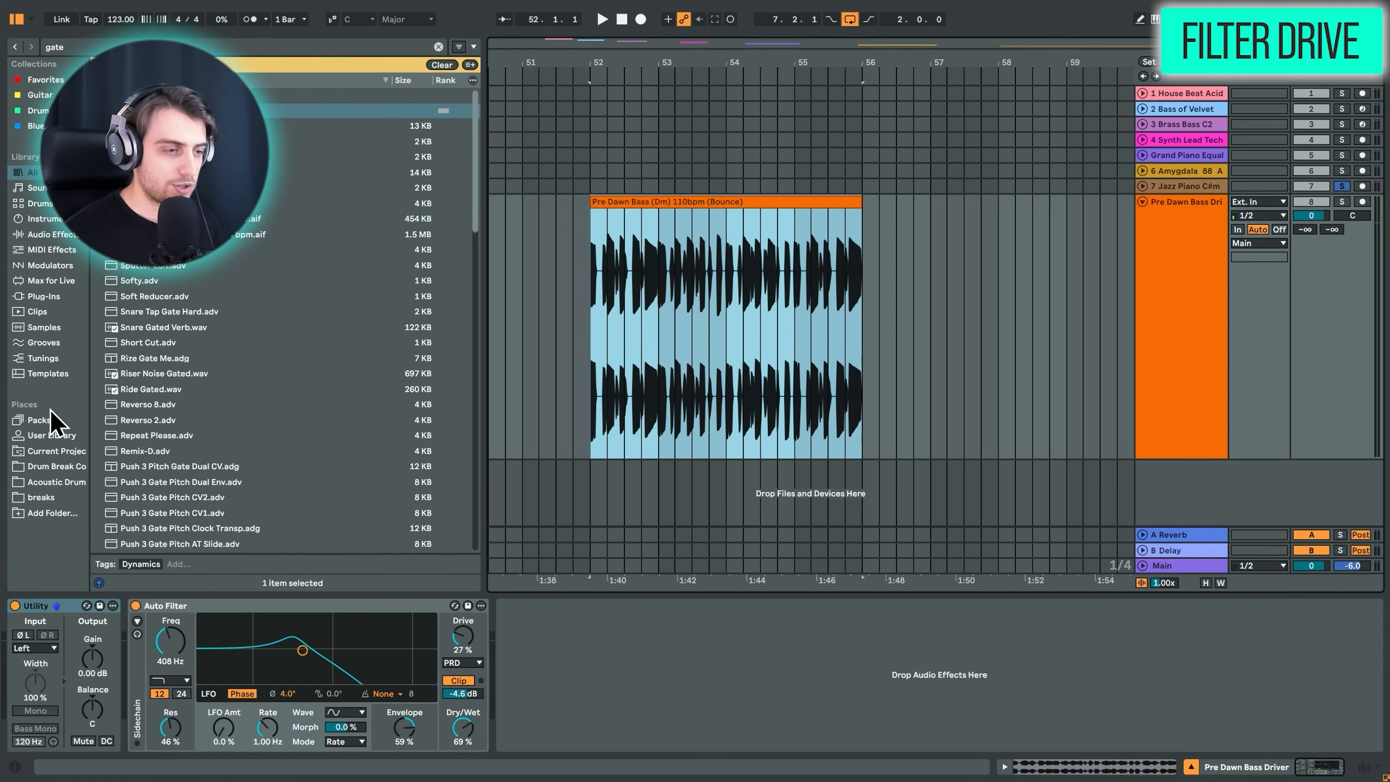
pyautogui.click(462, 667)
pyautogui.click(462, 666)
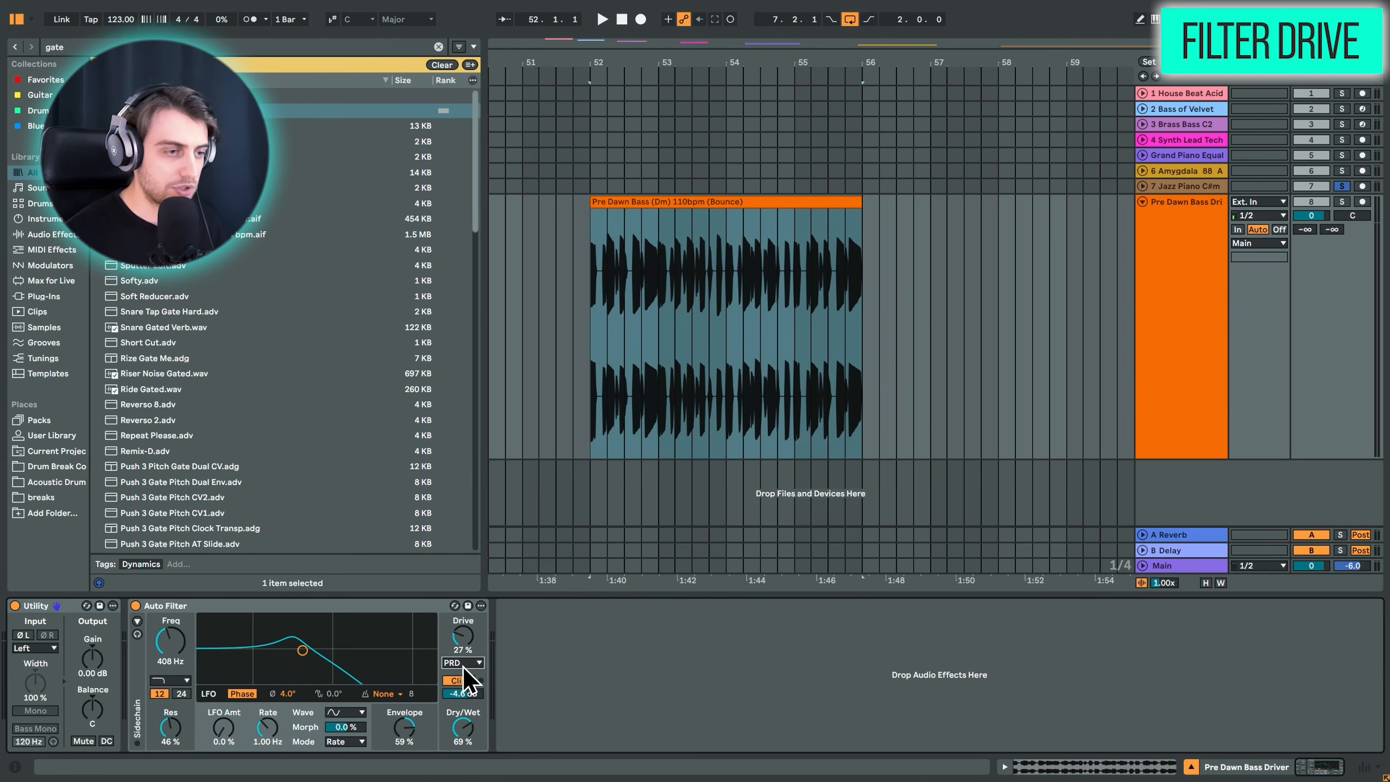
pyautogui.click(643, 198)
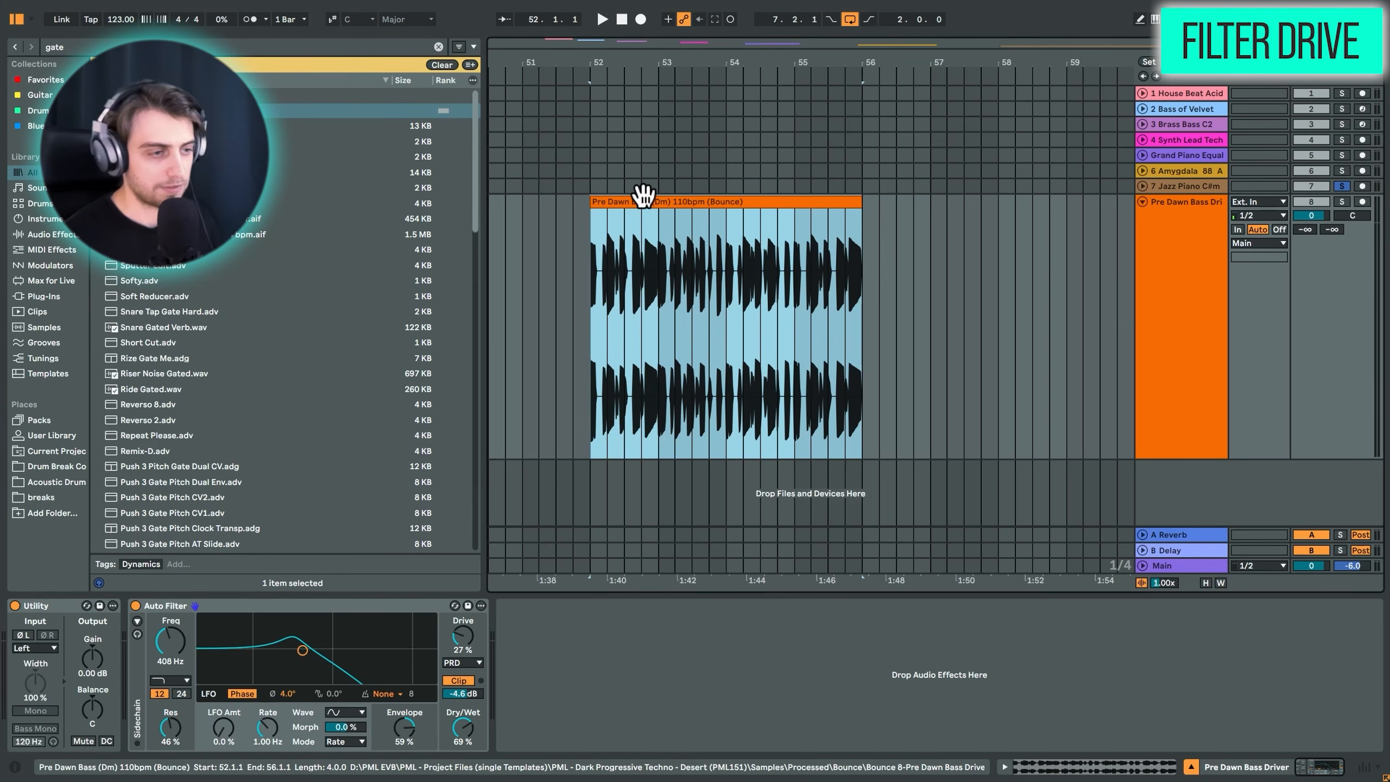
# Step: Bypass Auto Filter, solo the Pre Dawn Bass track and play its clip dry from the start
pyautogui.click(136, 605)
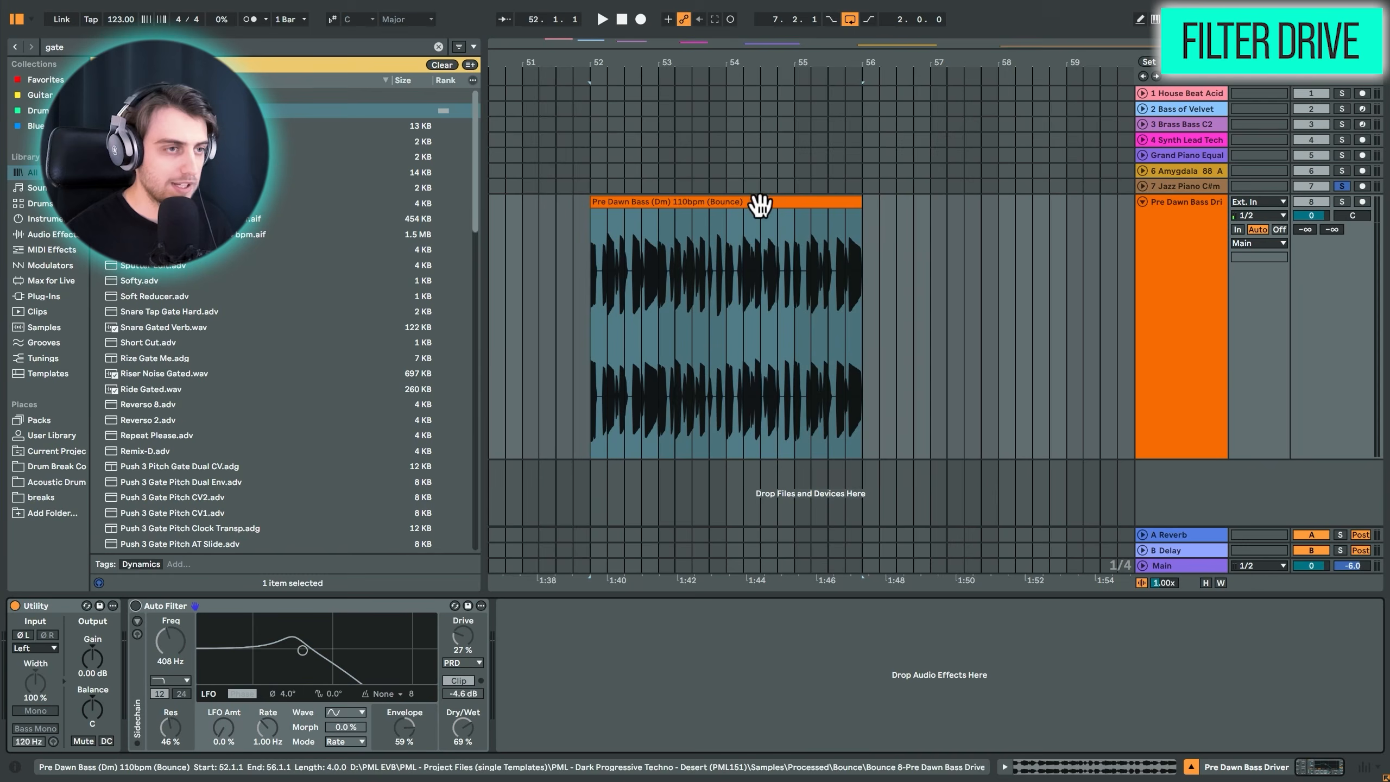
pyautogui.click(735, 202)
pyautogui.doubleClick(689, 59)
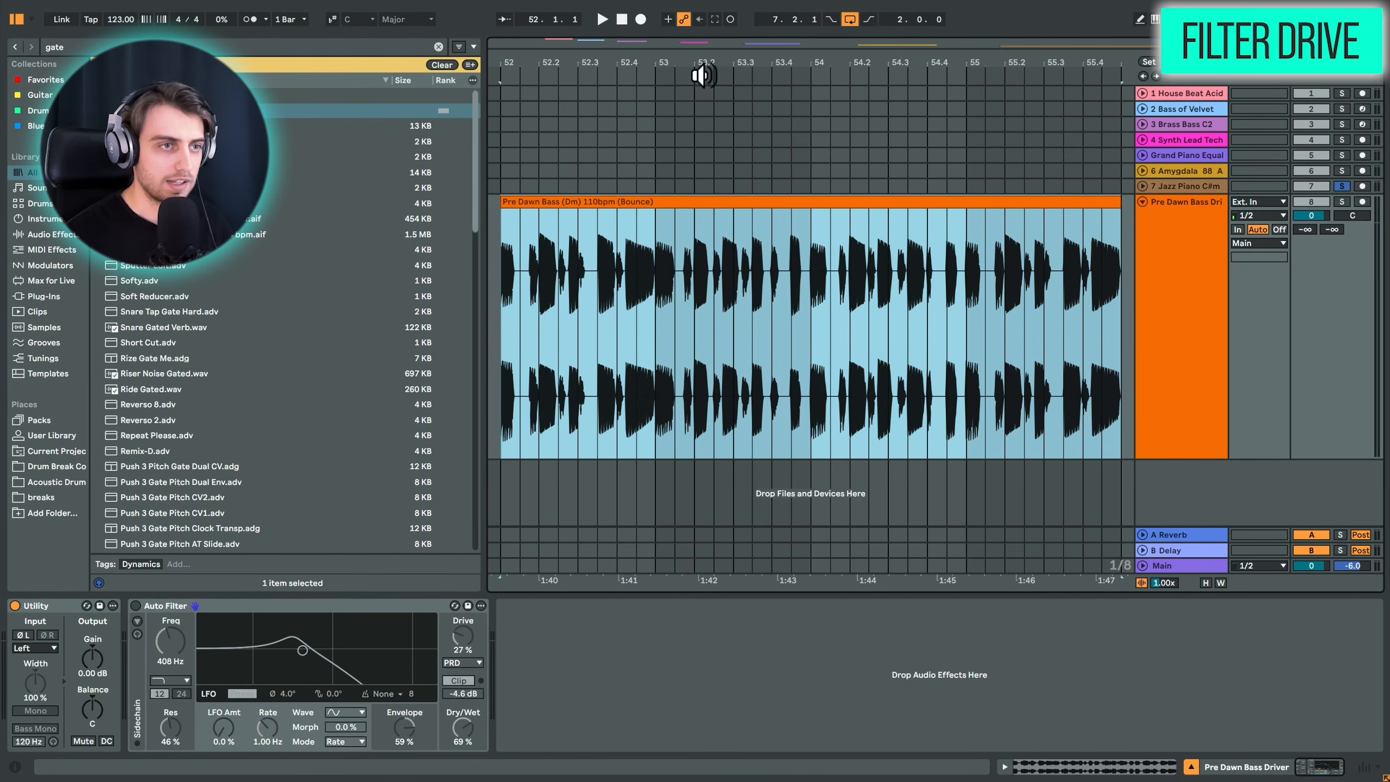
pyautogui.moveTo(699, 60); pyautogui.dragTo(667, 60)
pyautogui.click(1342, 201)
pyautogui.press('space')
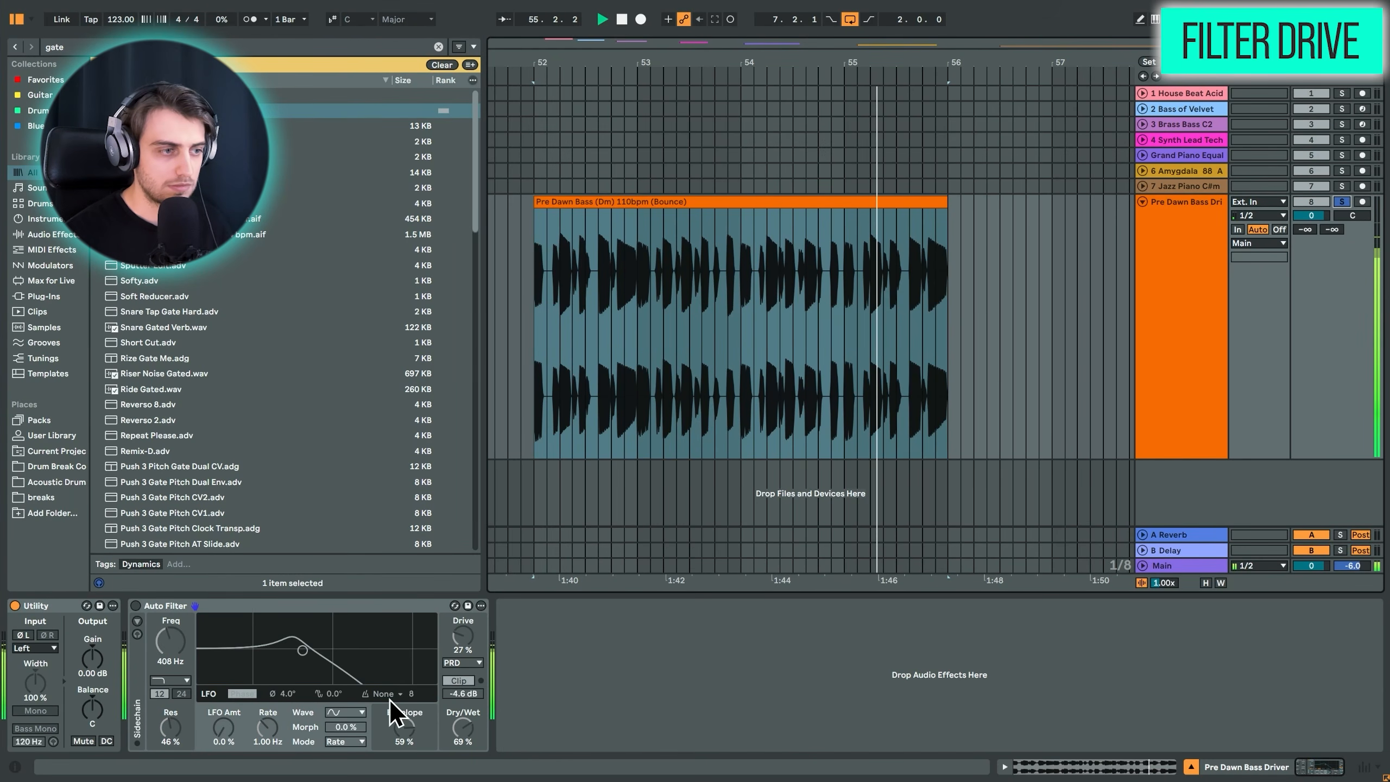
# Step: Reactivate Auto Filter and play the Pre Dawn Bass clip through it from the start
pyautogui.click(135, 605)
pyautogui.press('space')
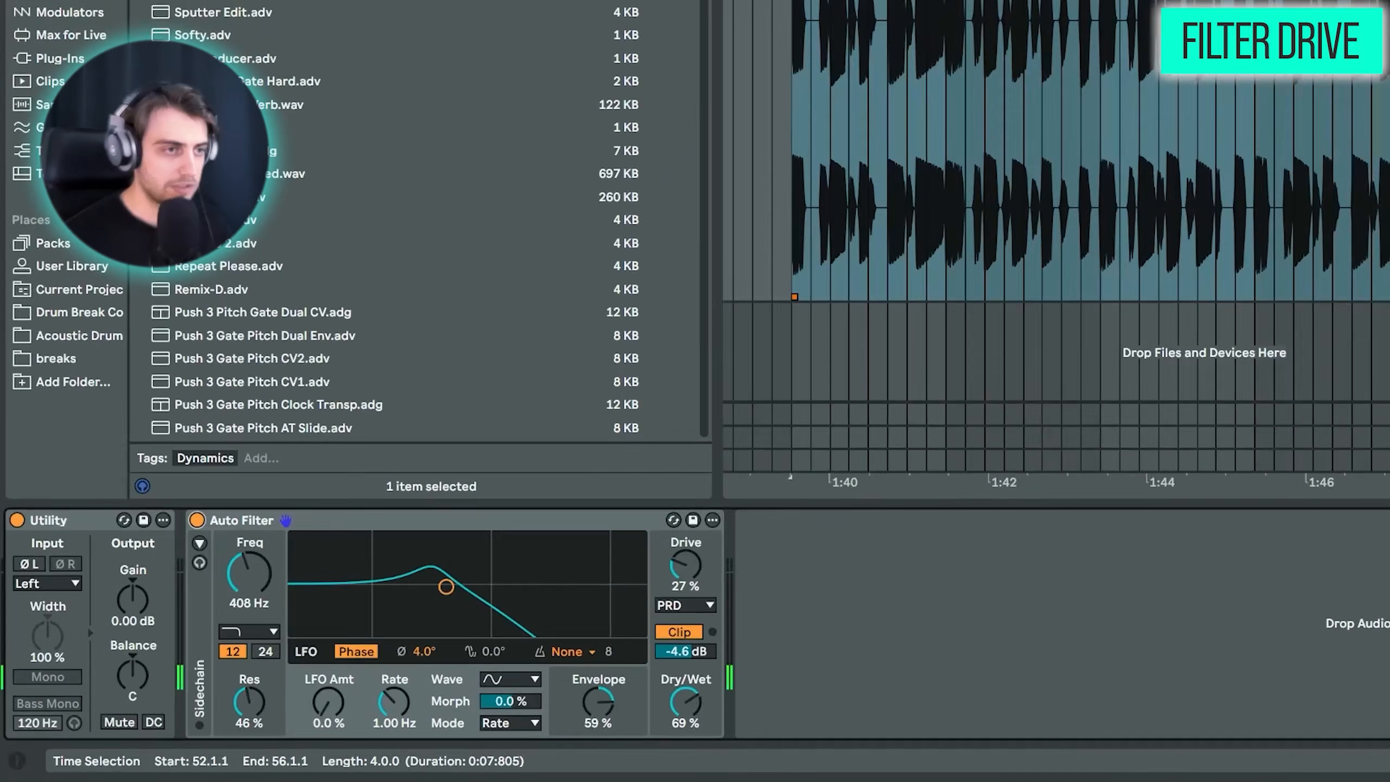
pyautogui.click(580, 202)
pyautogui.press('space')
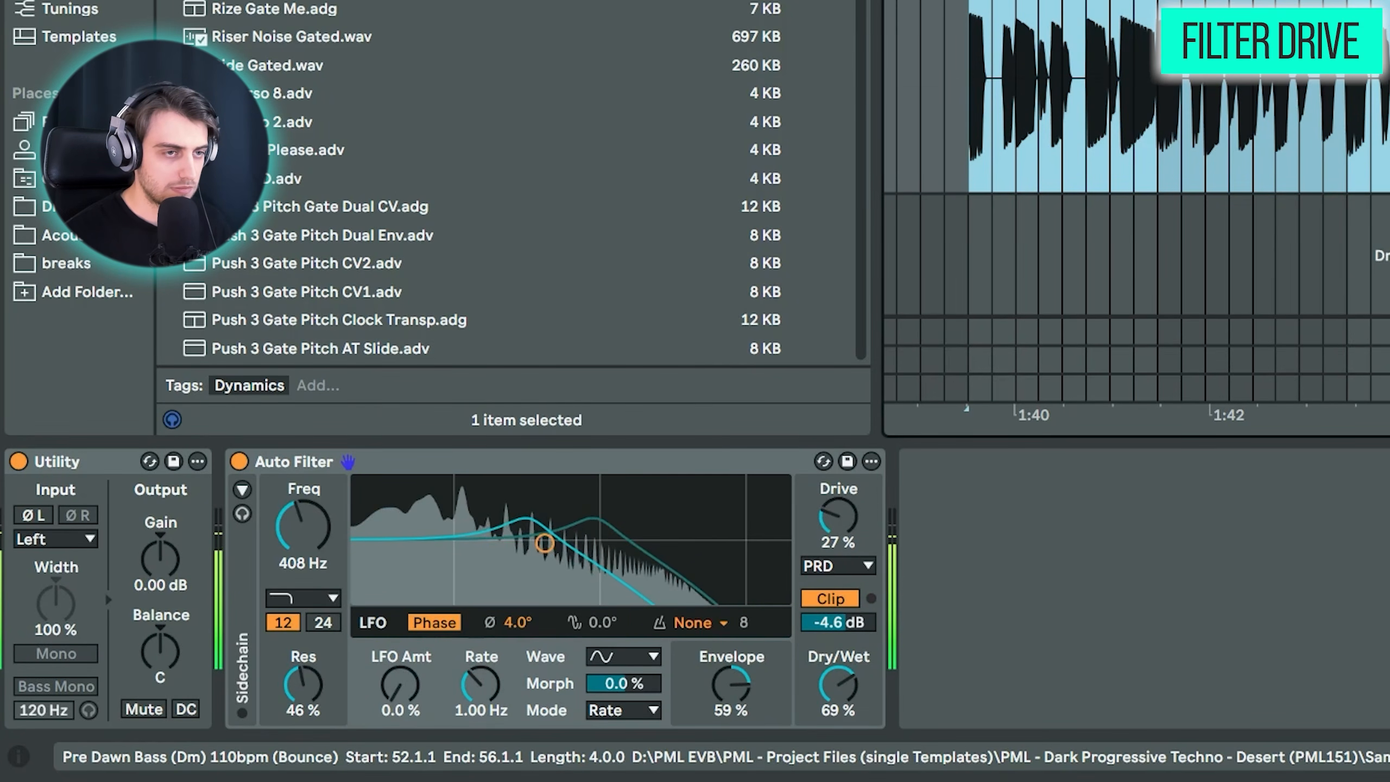
pyautogui.press('space')
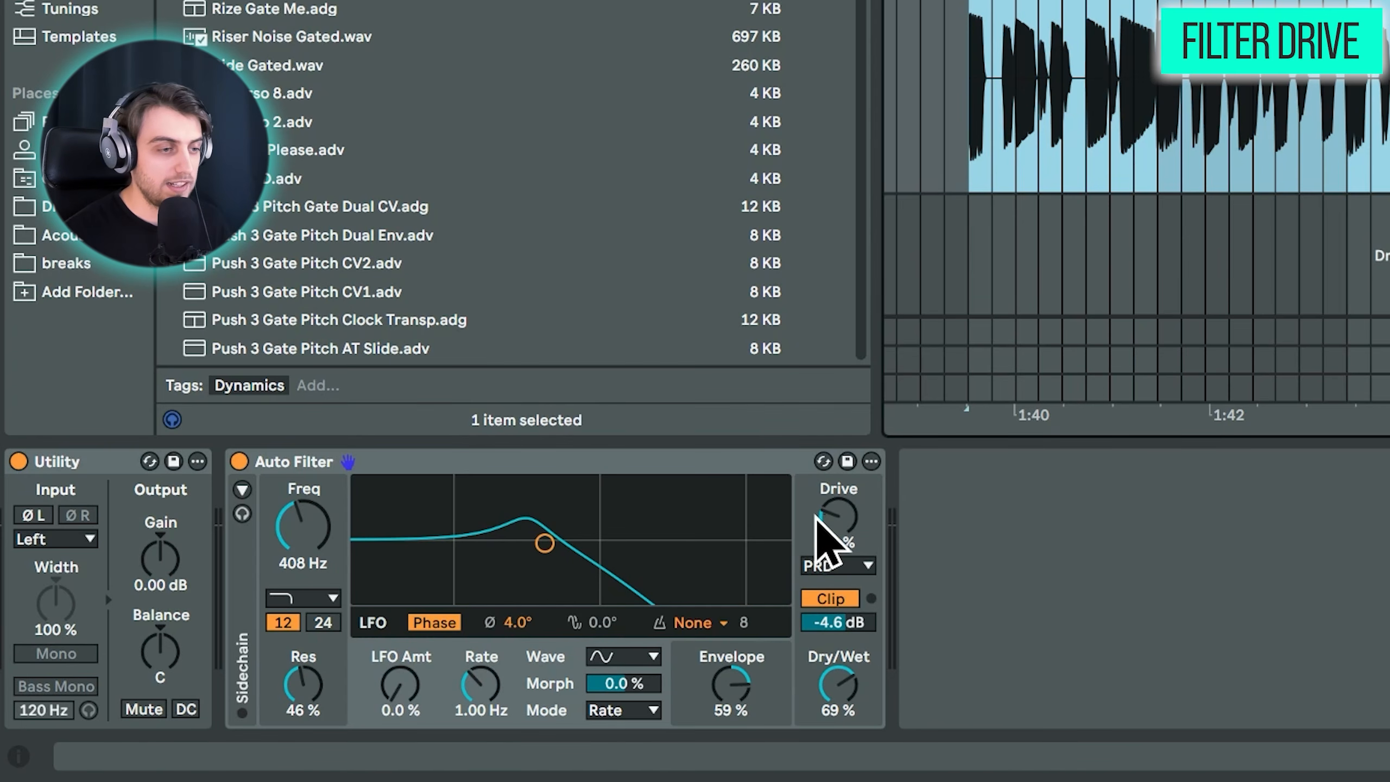
# Step: Audition Auto Filter's DFM and MS2 circuits on the playing bass, ending back on PRD
pyautogui.click(835, 565)
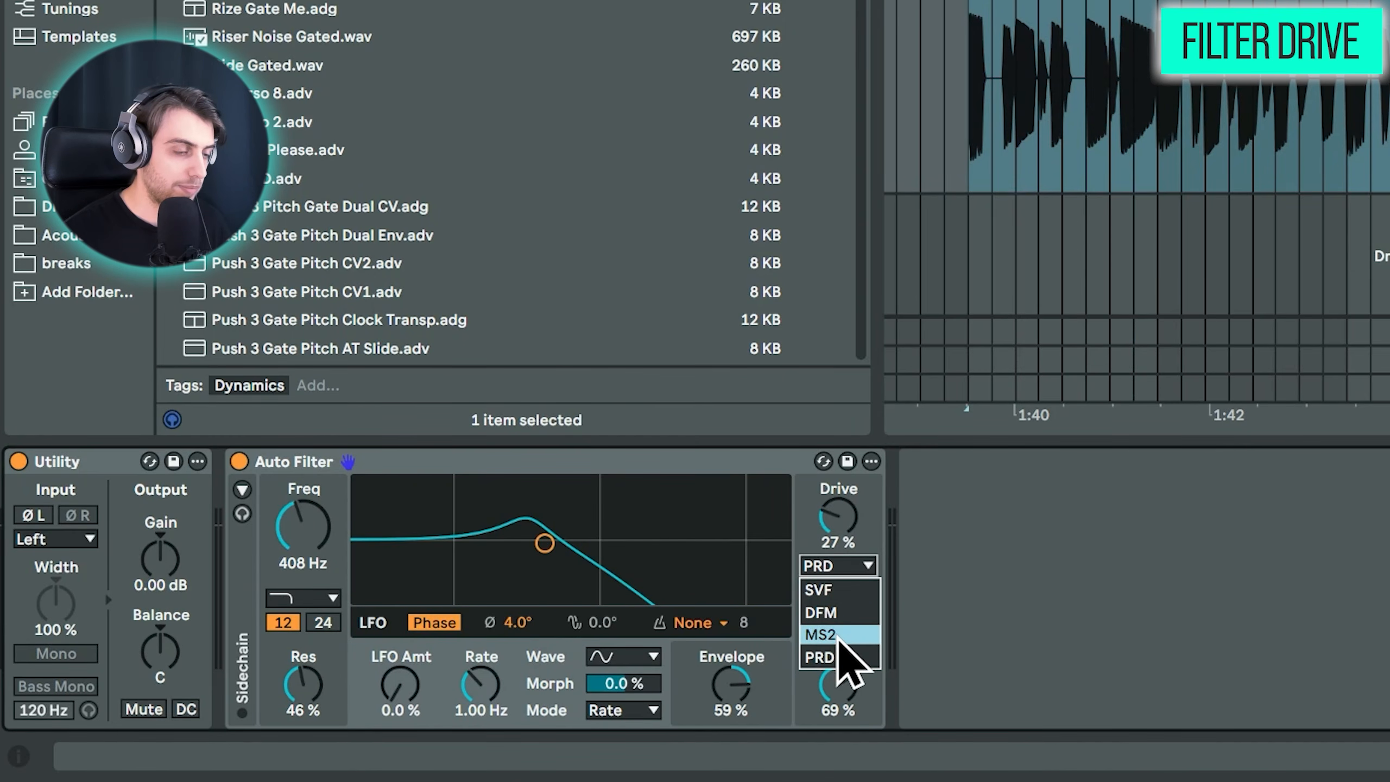
pyautogui.click(838, 566)
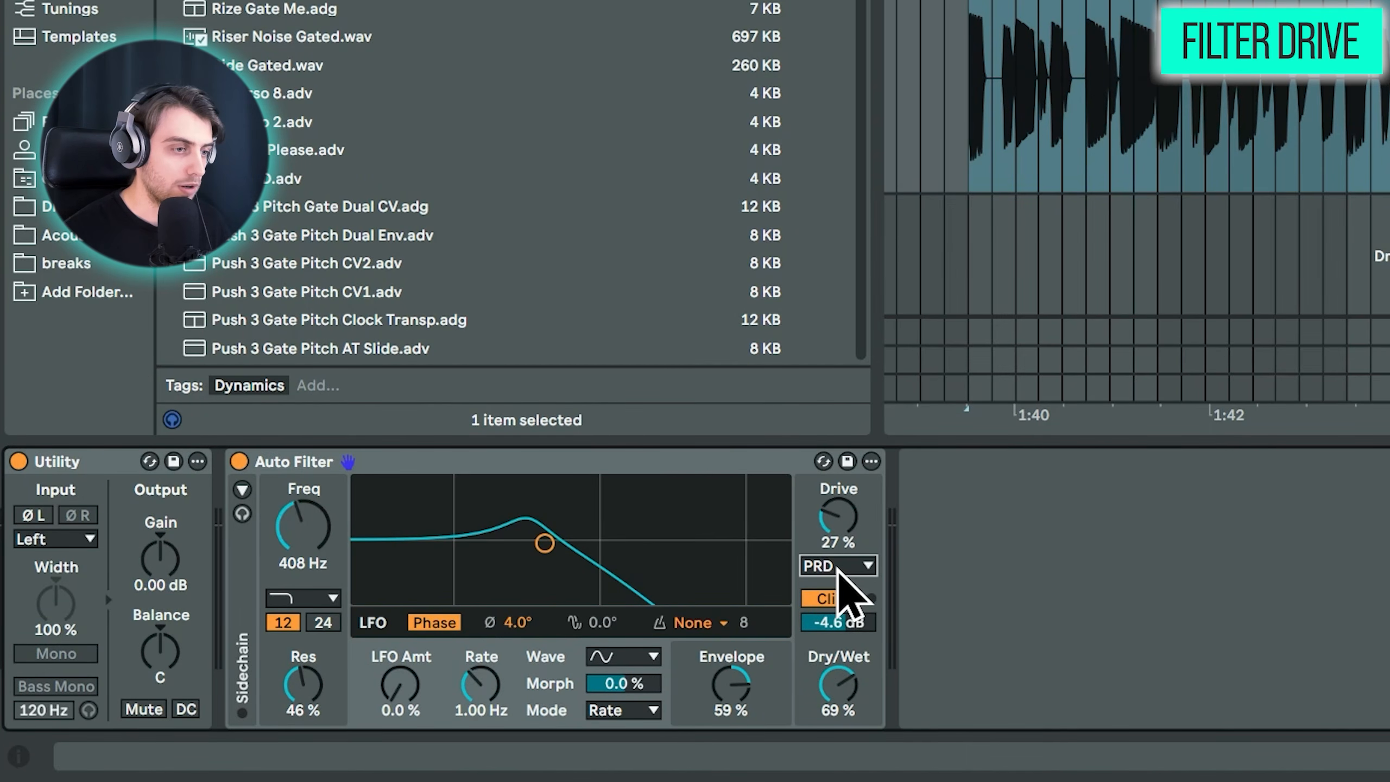
pyautogui.click(837, 567)
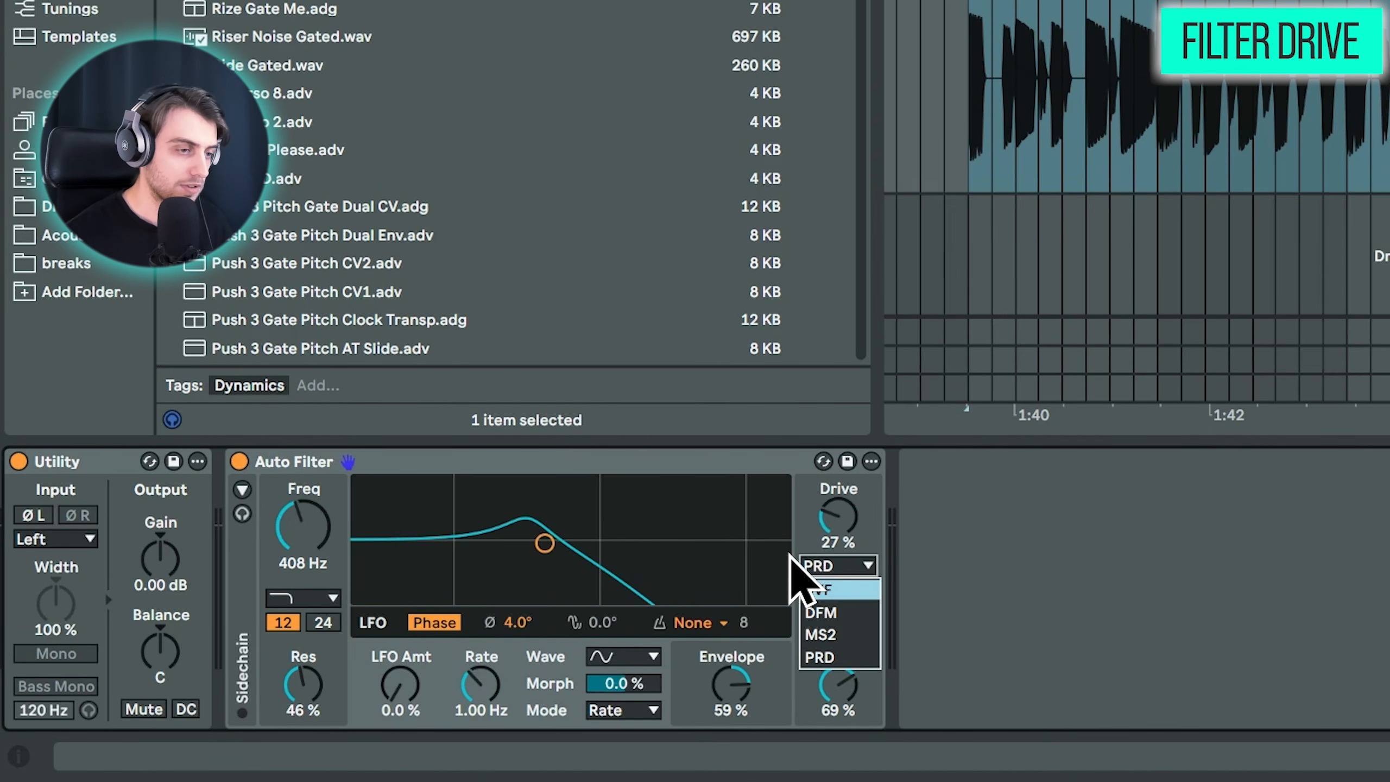
pyautogui.press('Down')
pyautogui.press('Return')
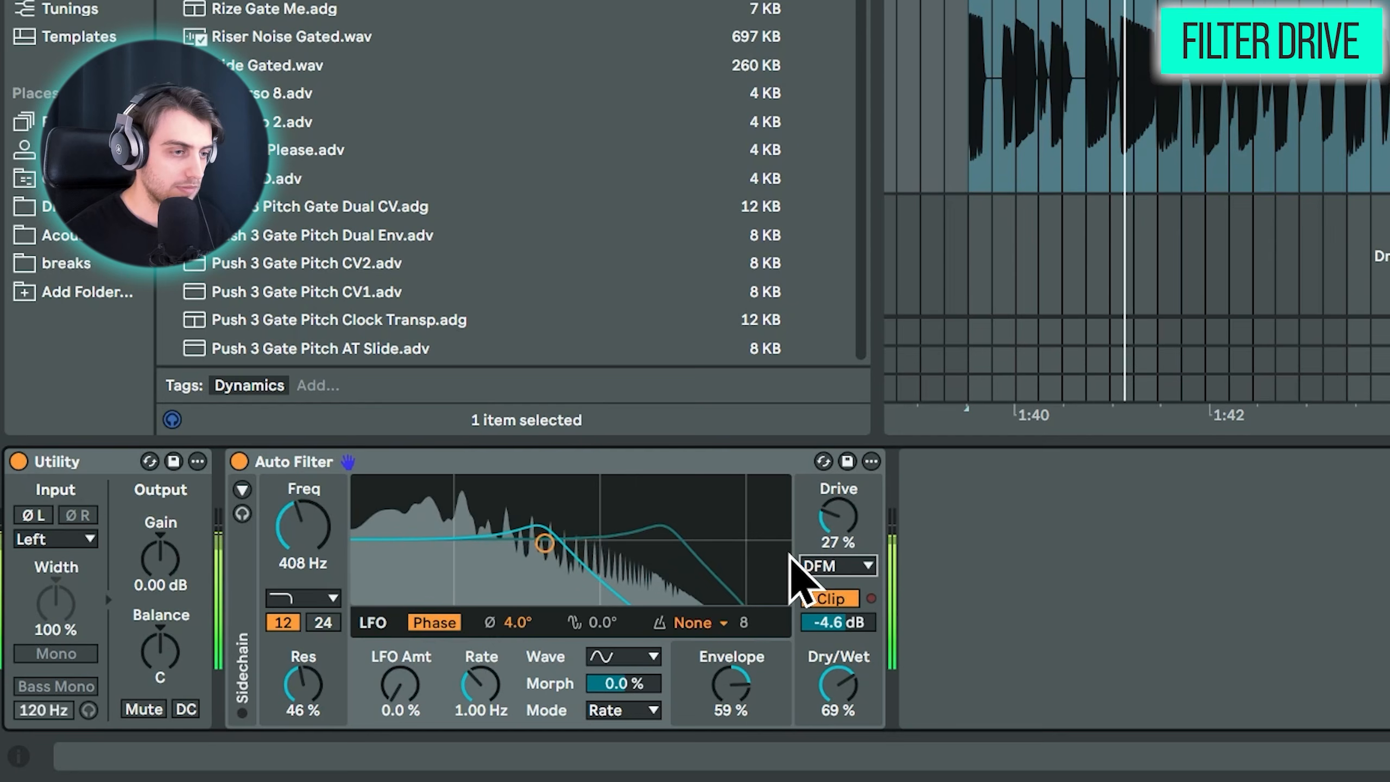
pyautogui.press('Down')
pyautogui.press('Down')
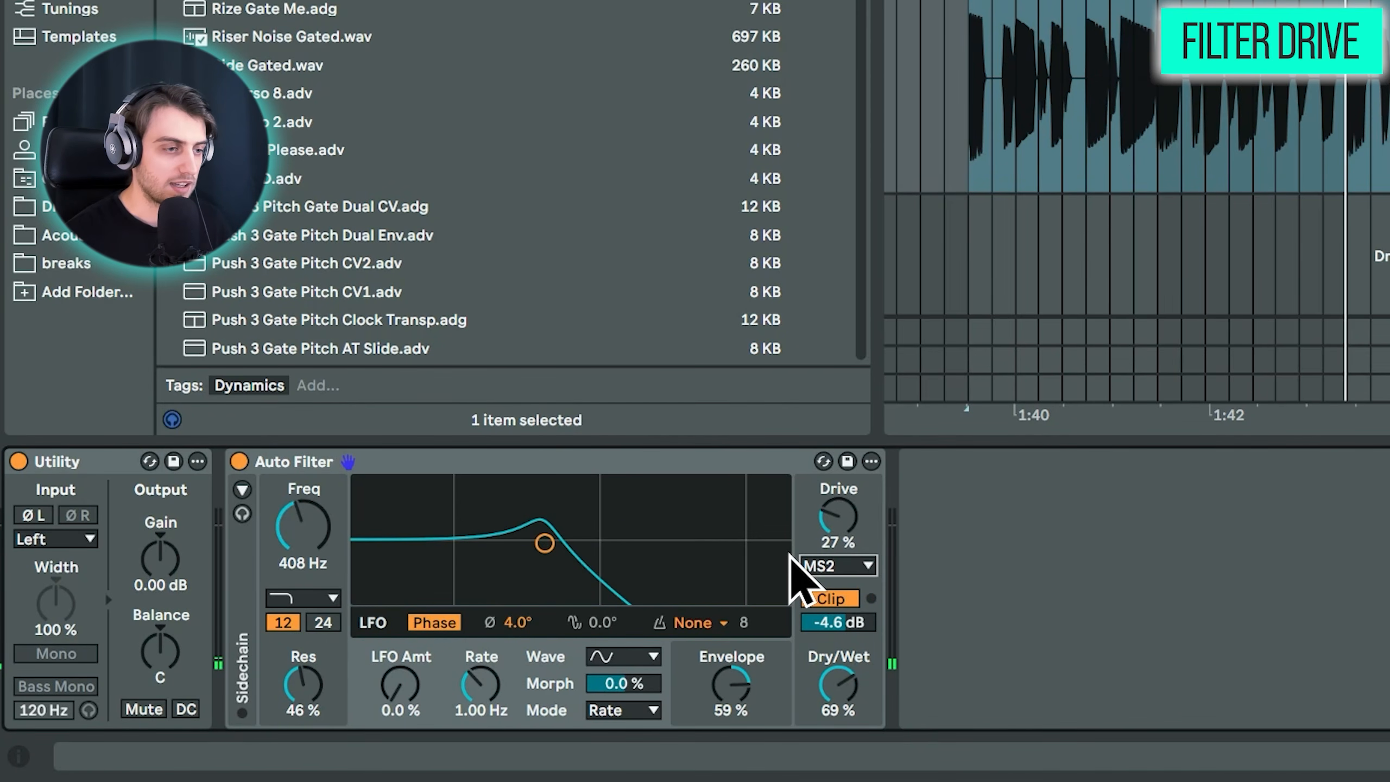
pyautogui.press('space')
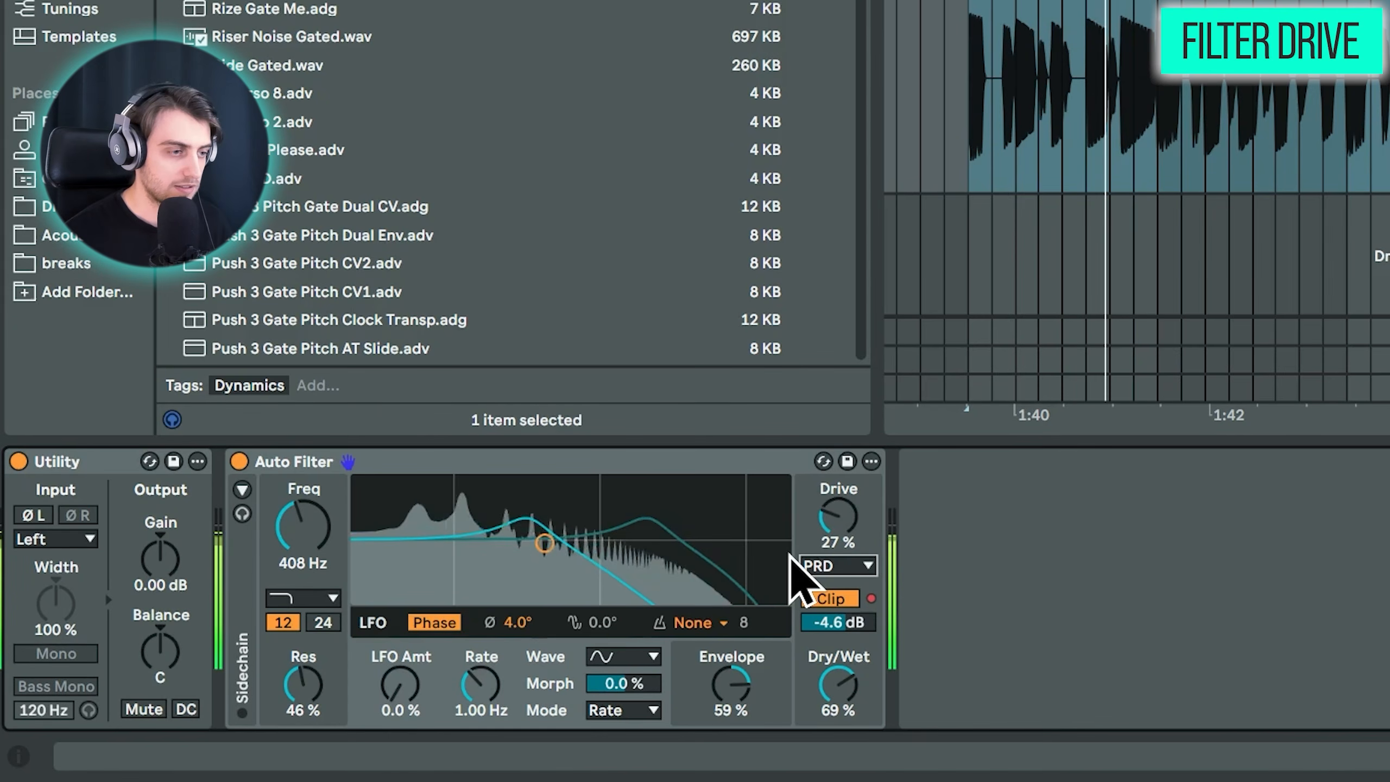
pyautogui.press('space')
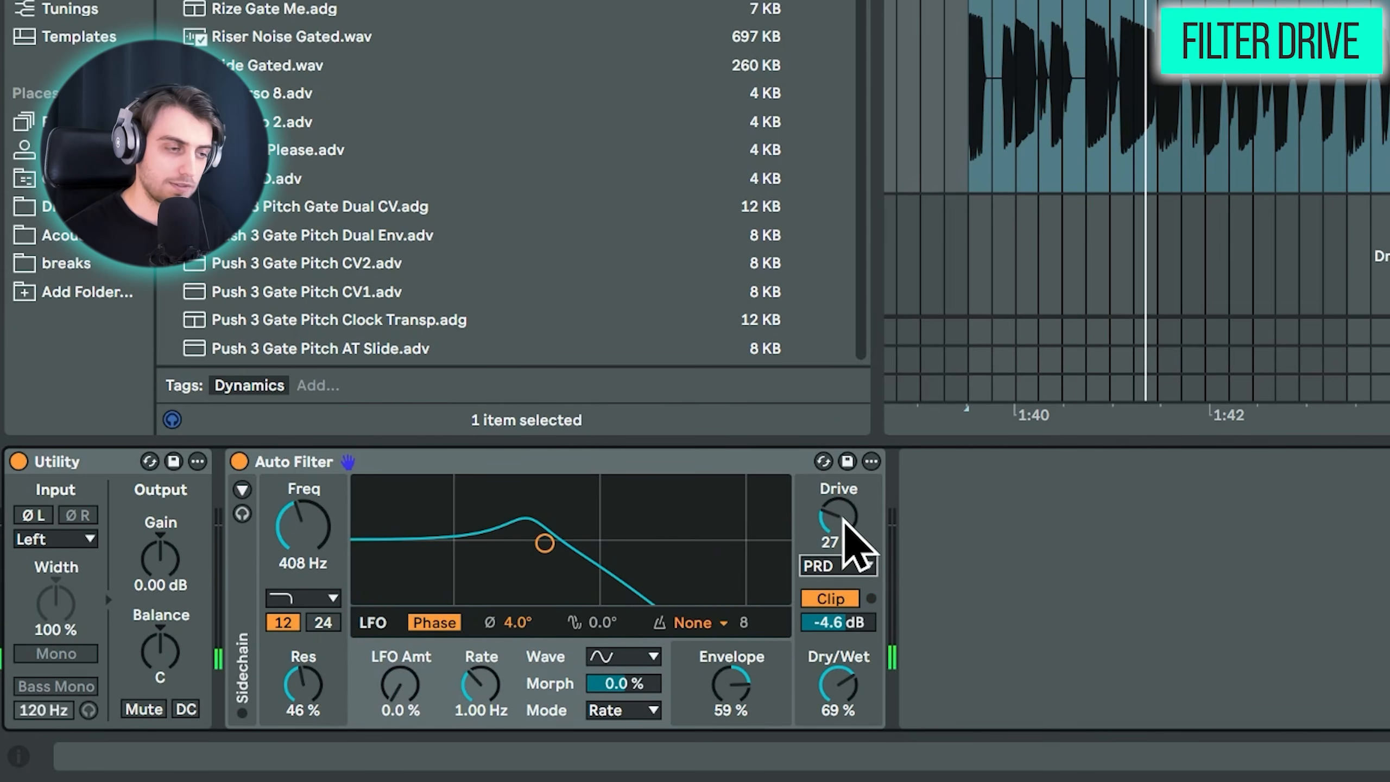
# Step: Play the bass while switching Auto Filter's Clip option off and back on, and stop playback
pyautogui.press('space')
pyautogui.moveTo(837, 516)
pyautogui.mouseDown()
pyautogui.moveTo(837, 504)
pyautogui.moveTo(837, 523)
pyautogui.mouseUp()
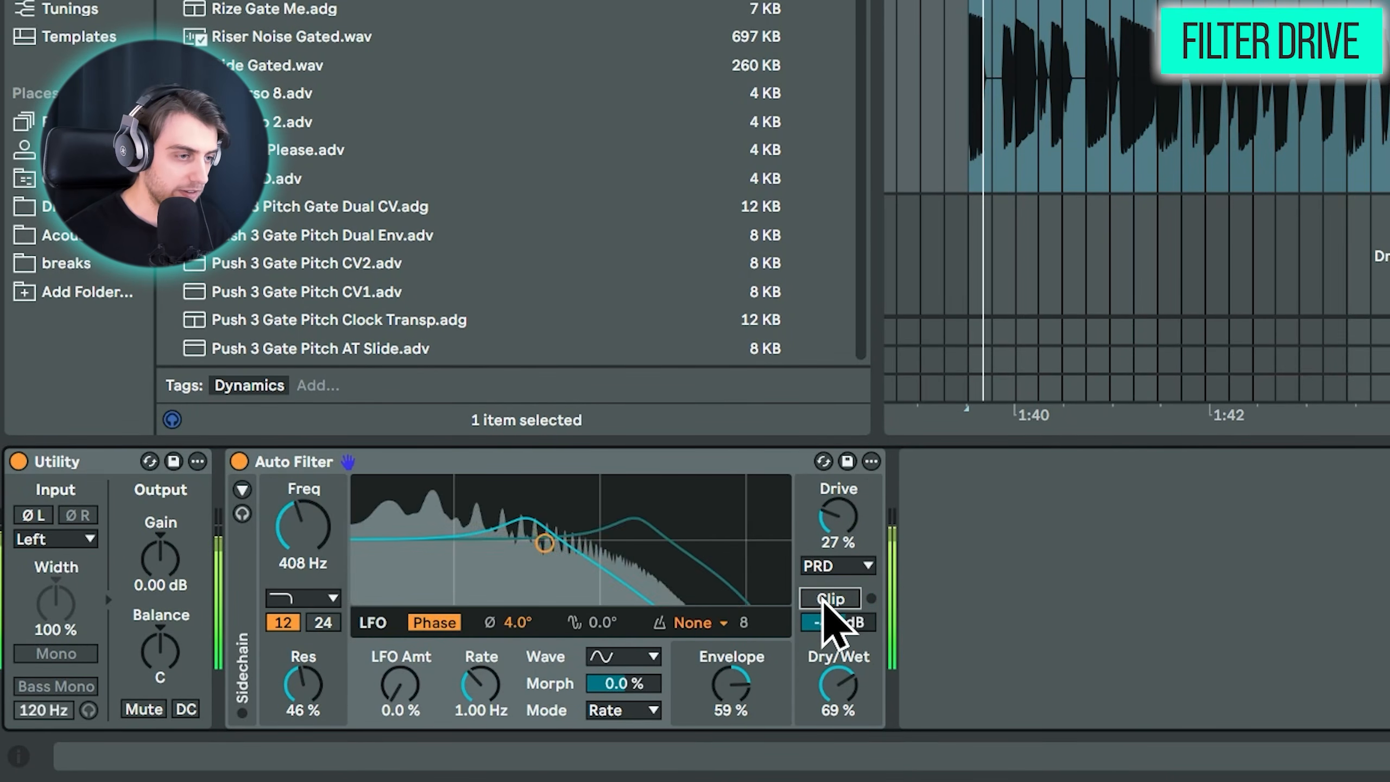
pyautogui.click(829, 598)
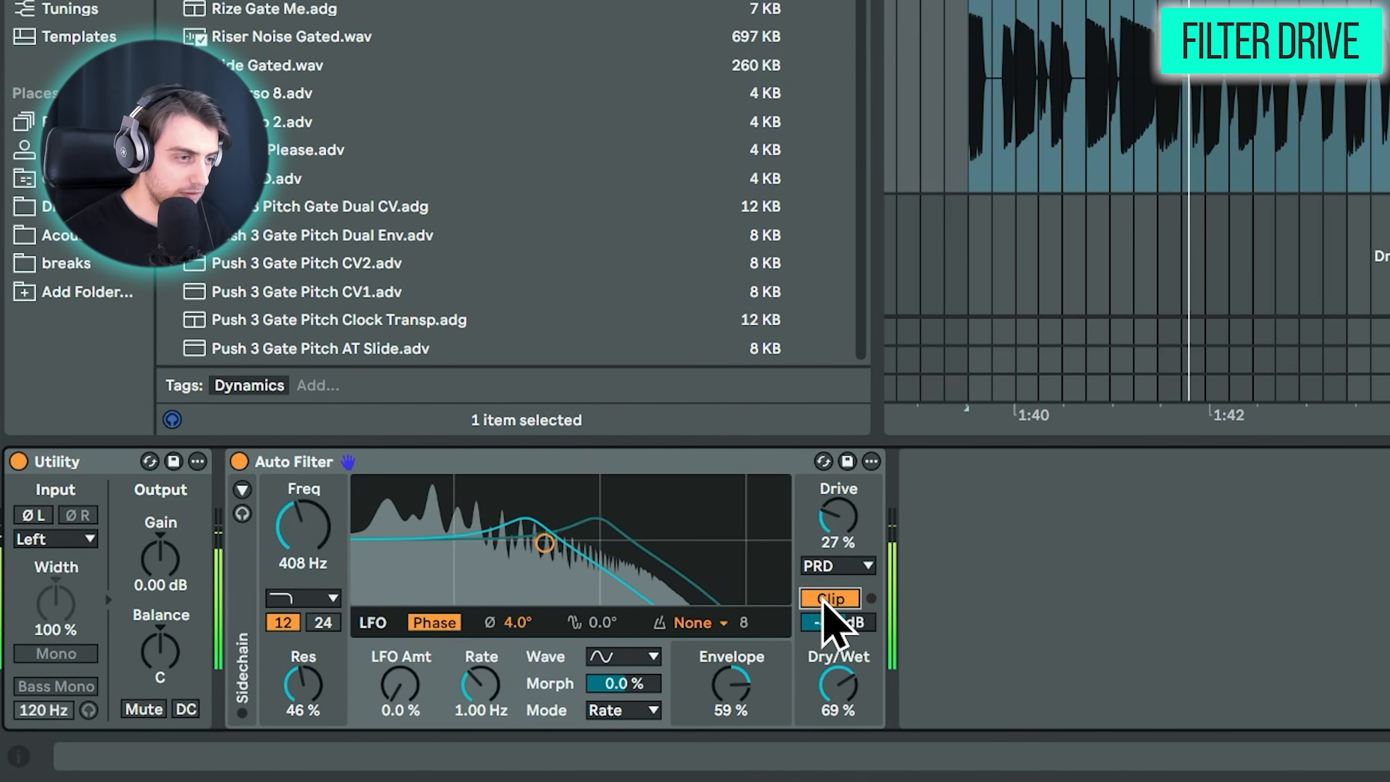
pyautogui.press('space')
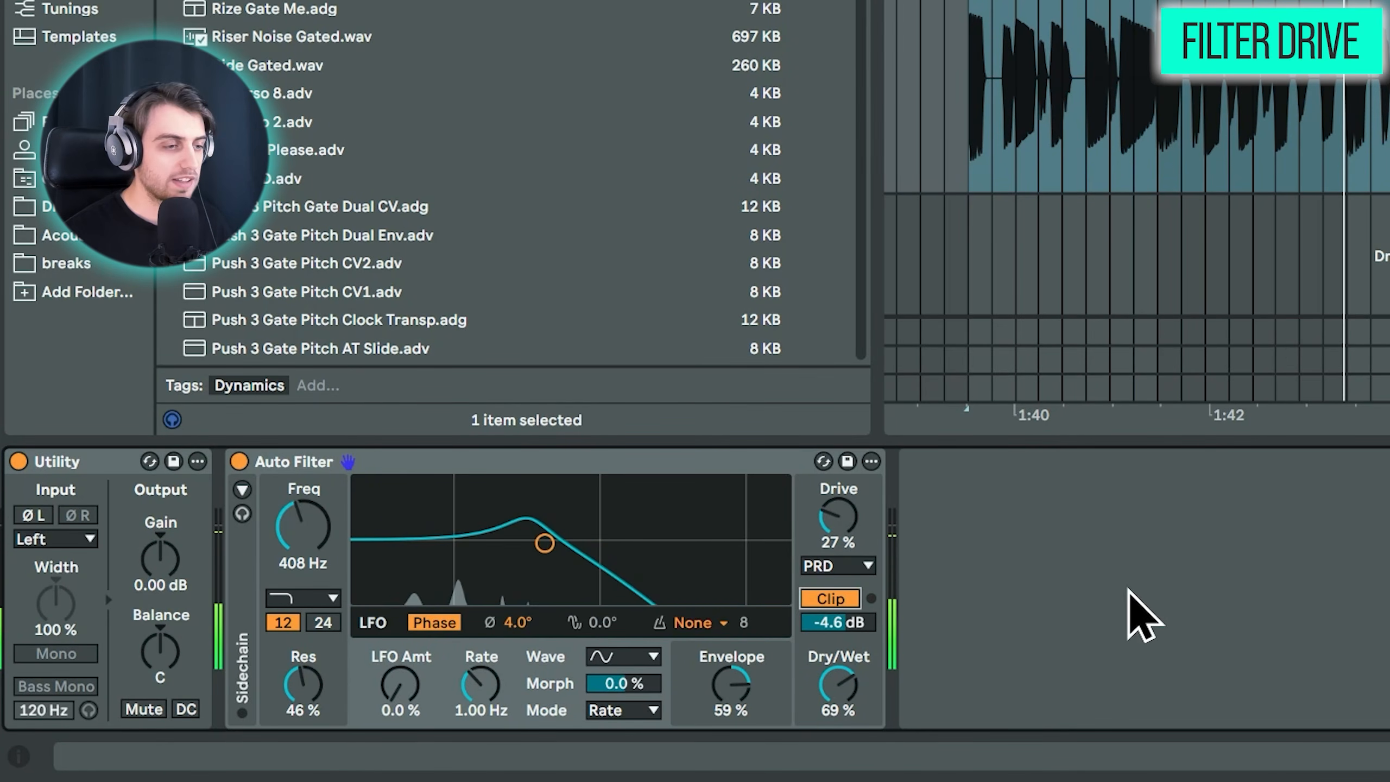
# Step: Set Auto Filter's frequency to 413 Hz with 49% resonance and reselect the whole bass clip
pyautogui.click(833, 623)
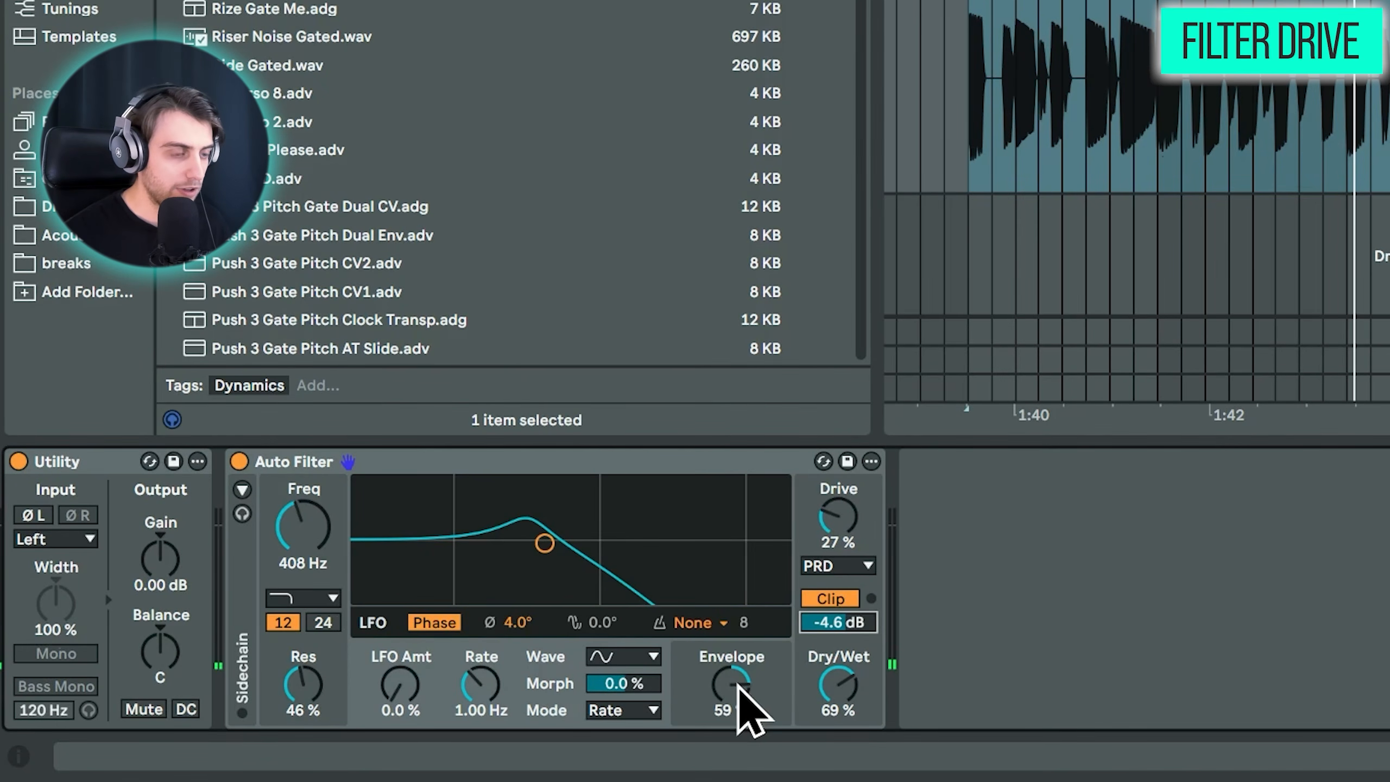
pyautogui.moveTo(548, 552); pyautogui.dragTo(546, 542)
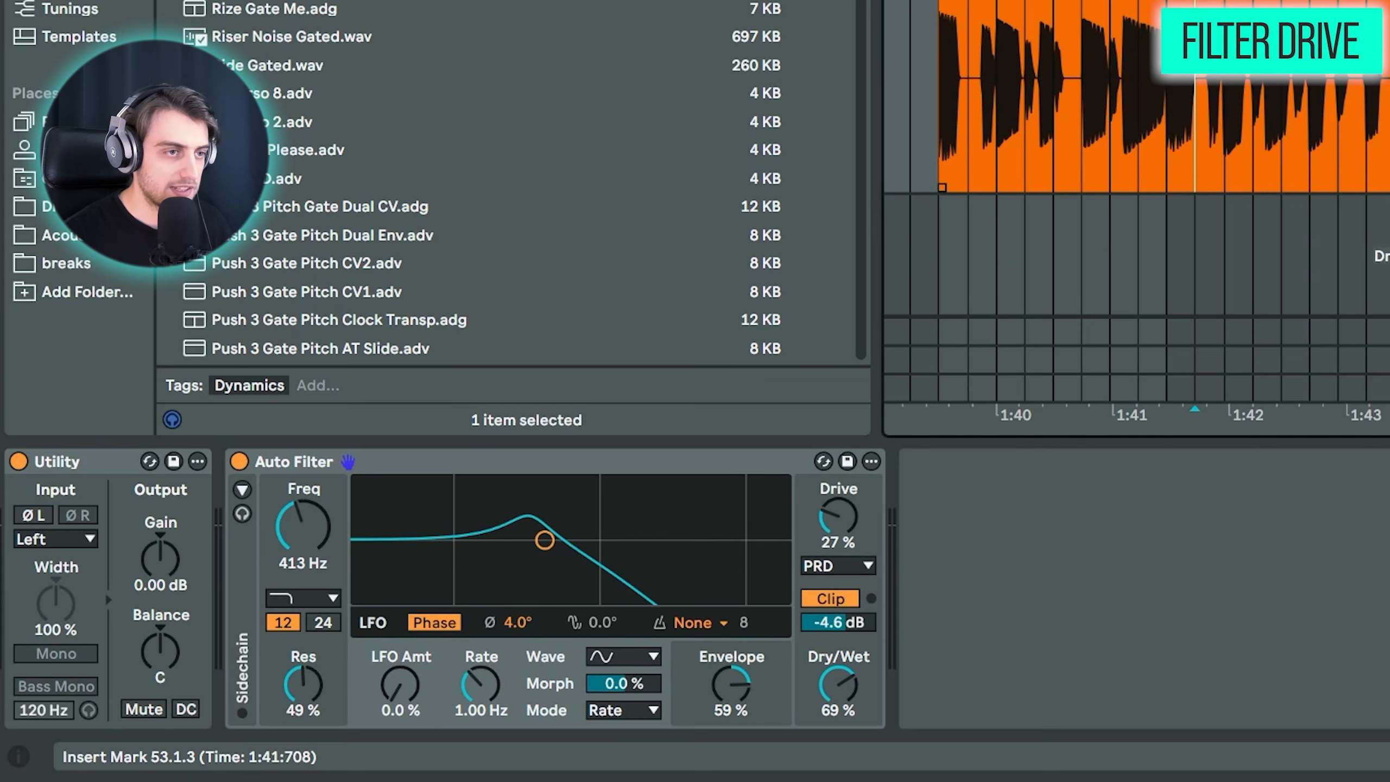
pyautogui.moveTo(1110, 44); pyautogui.dragTo(1252, 44)
pyautogui.click(1252, 44)
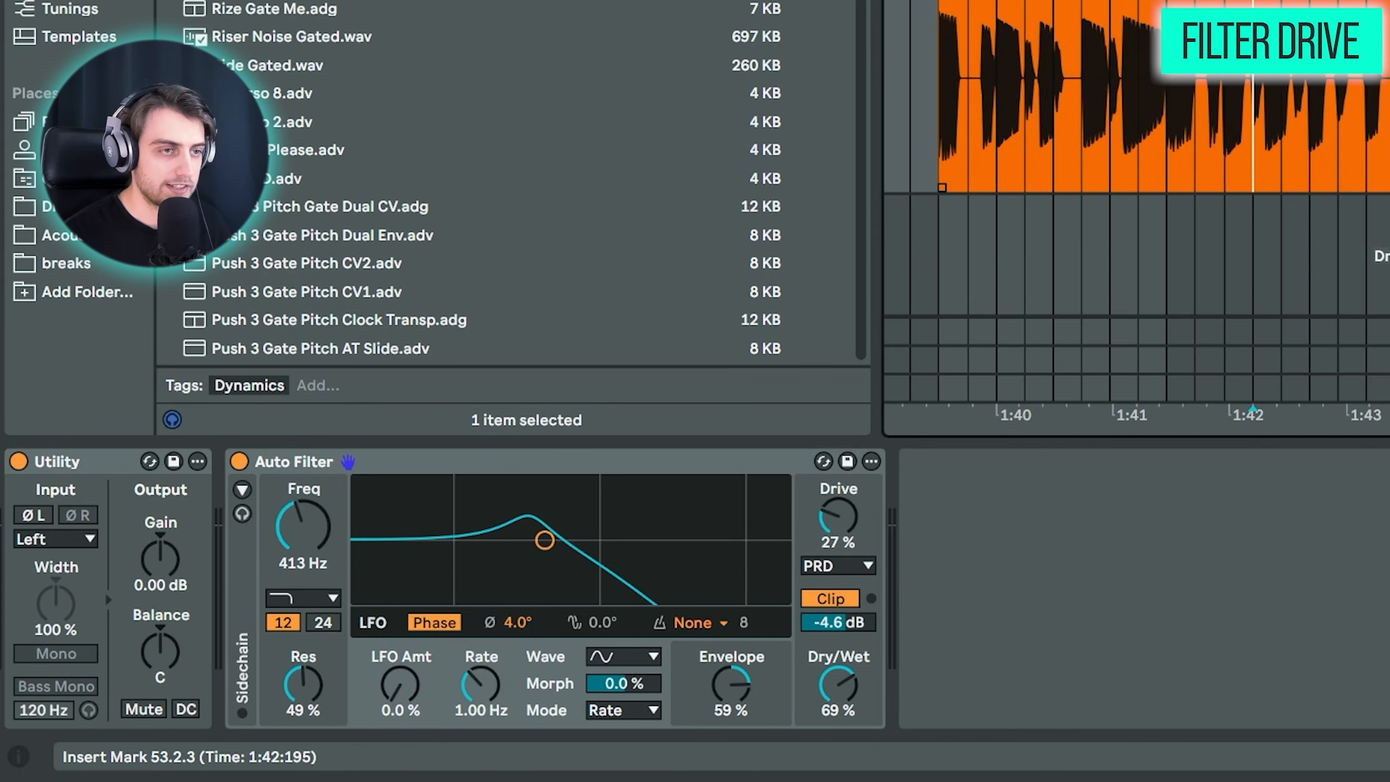
pyautogui.moveTo(1379, 44); pyautogui.dragTo(1389, 44)
pyautogui.click(1259, 3)
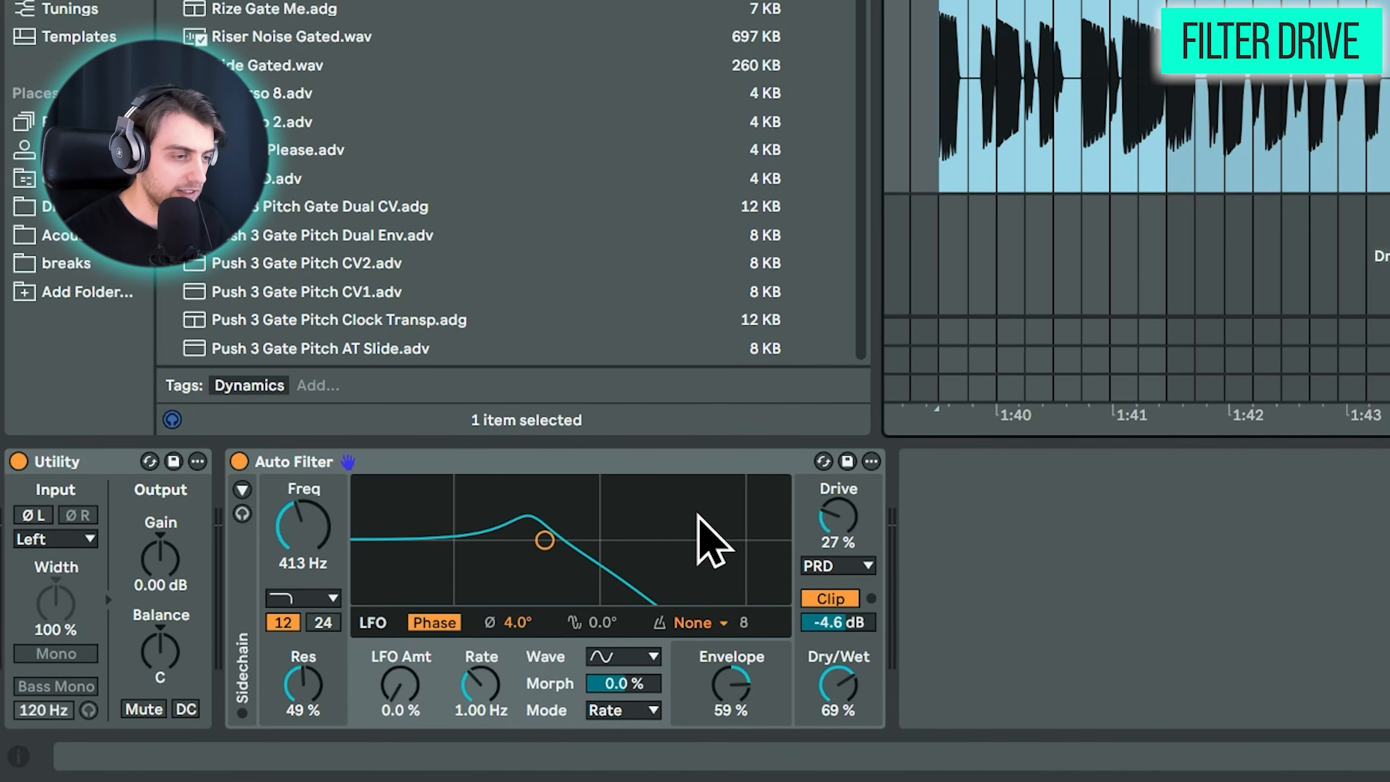
# Step: Play the bass clip while bypassing and reactivating Auto Filter to compare the dry and filtered sound
pyautogui.press('space')
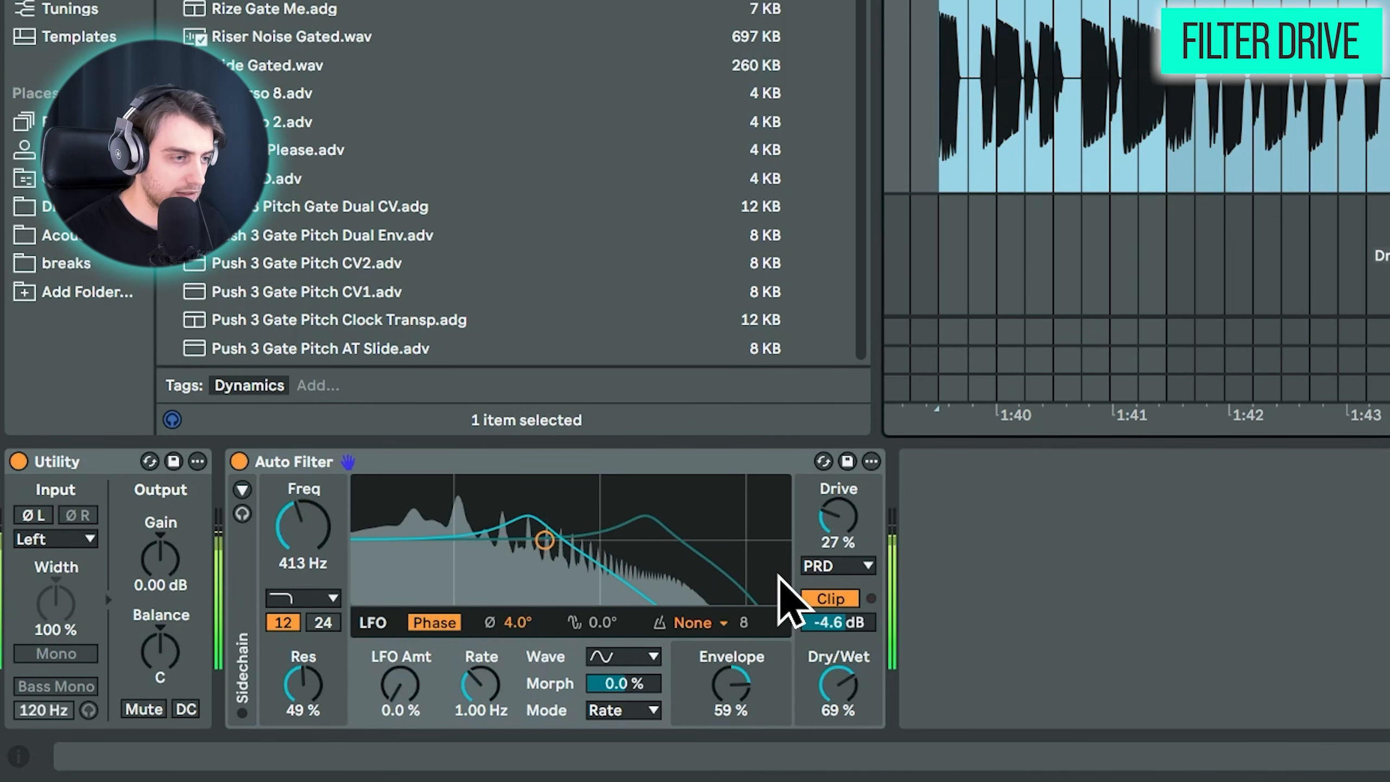
pyautogui.click(239, 462)
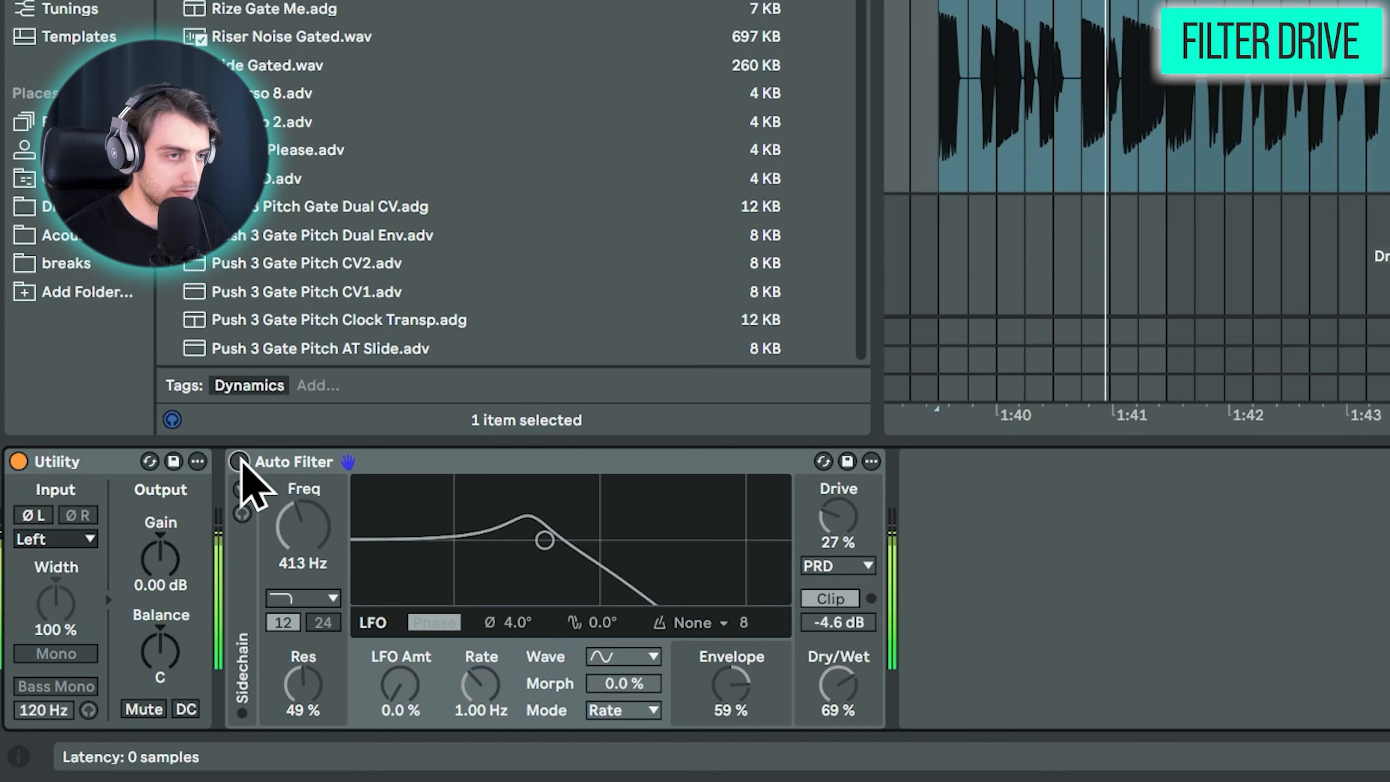
pyautogui.click(239, 462)
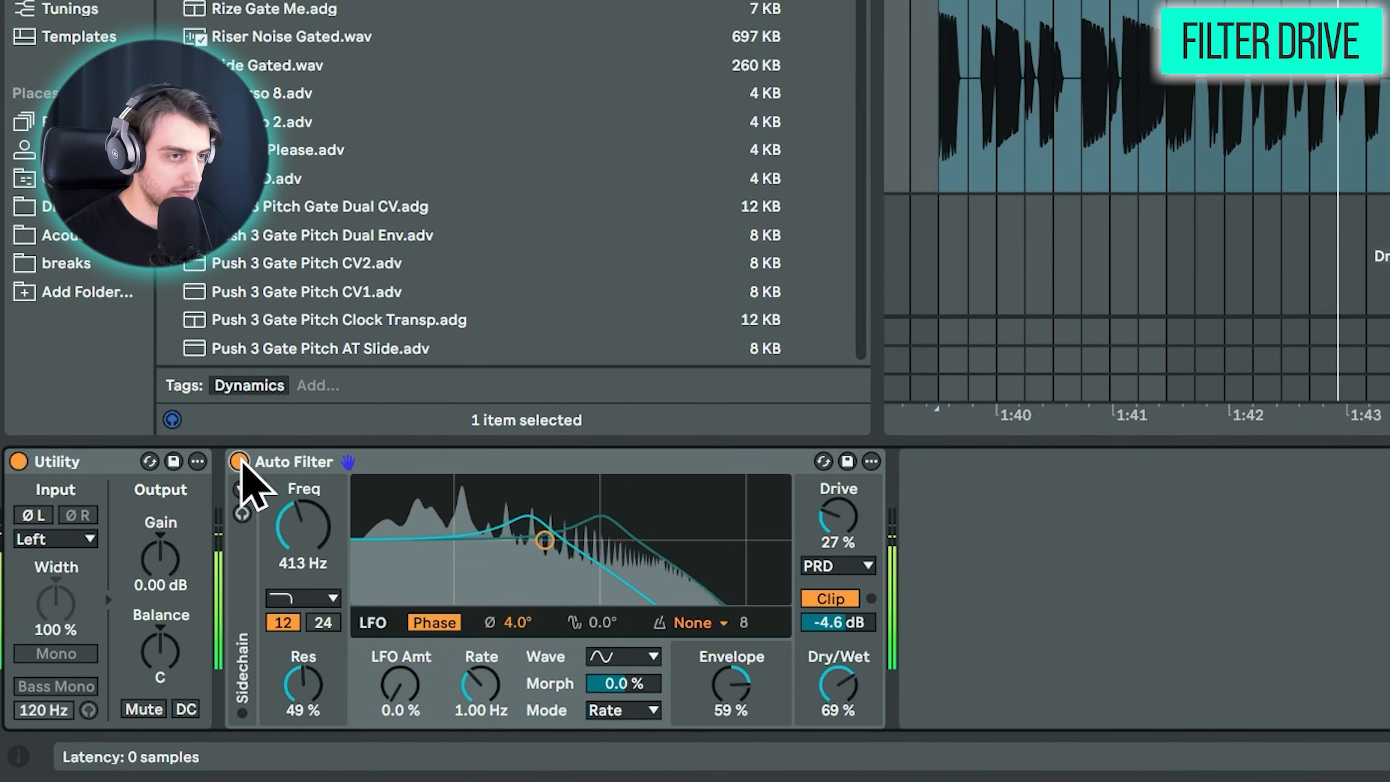
# Step: Set Auto Filter's Drive to 70%, frequency to 38.7 Hz and resonance to 43% while auditioning the bass
pyautogui.press('space')
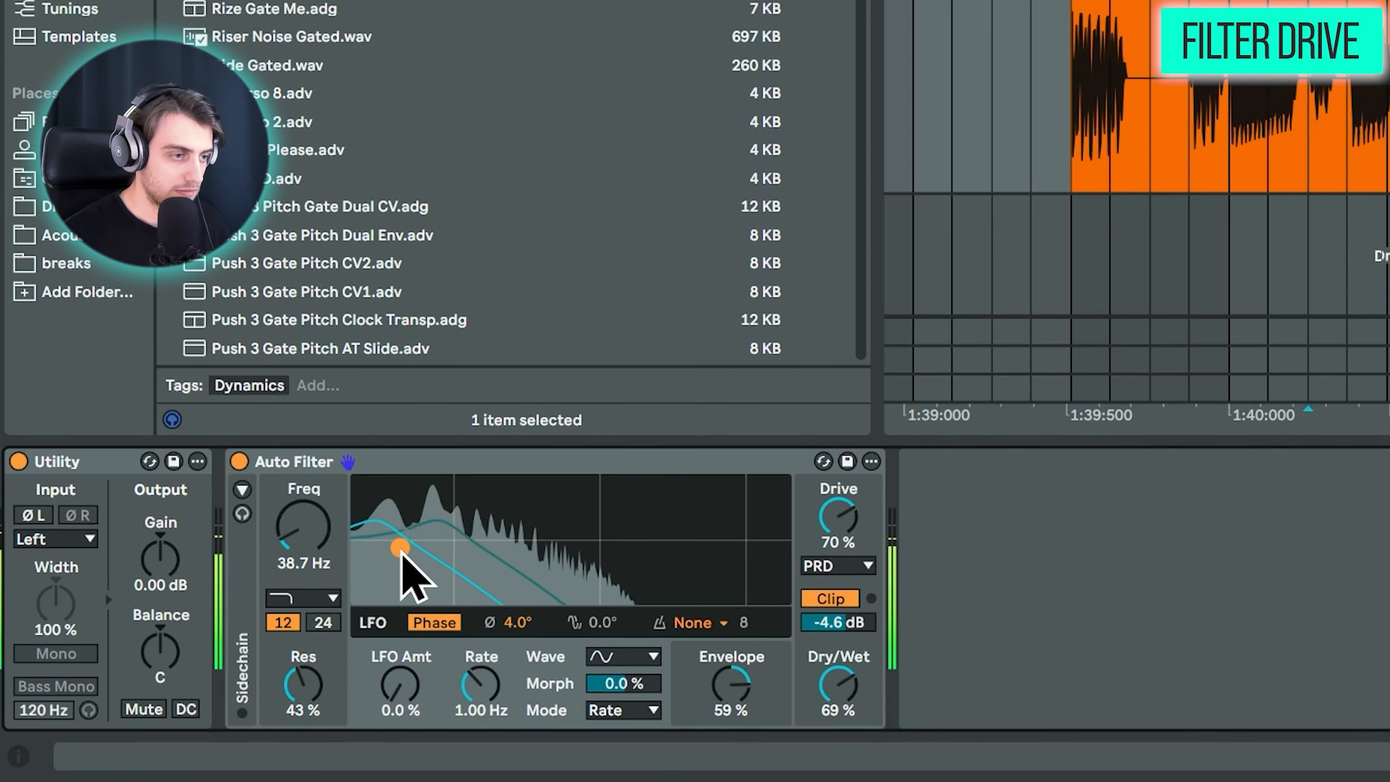
pyautogui.press('space')
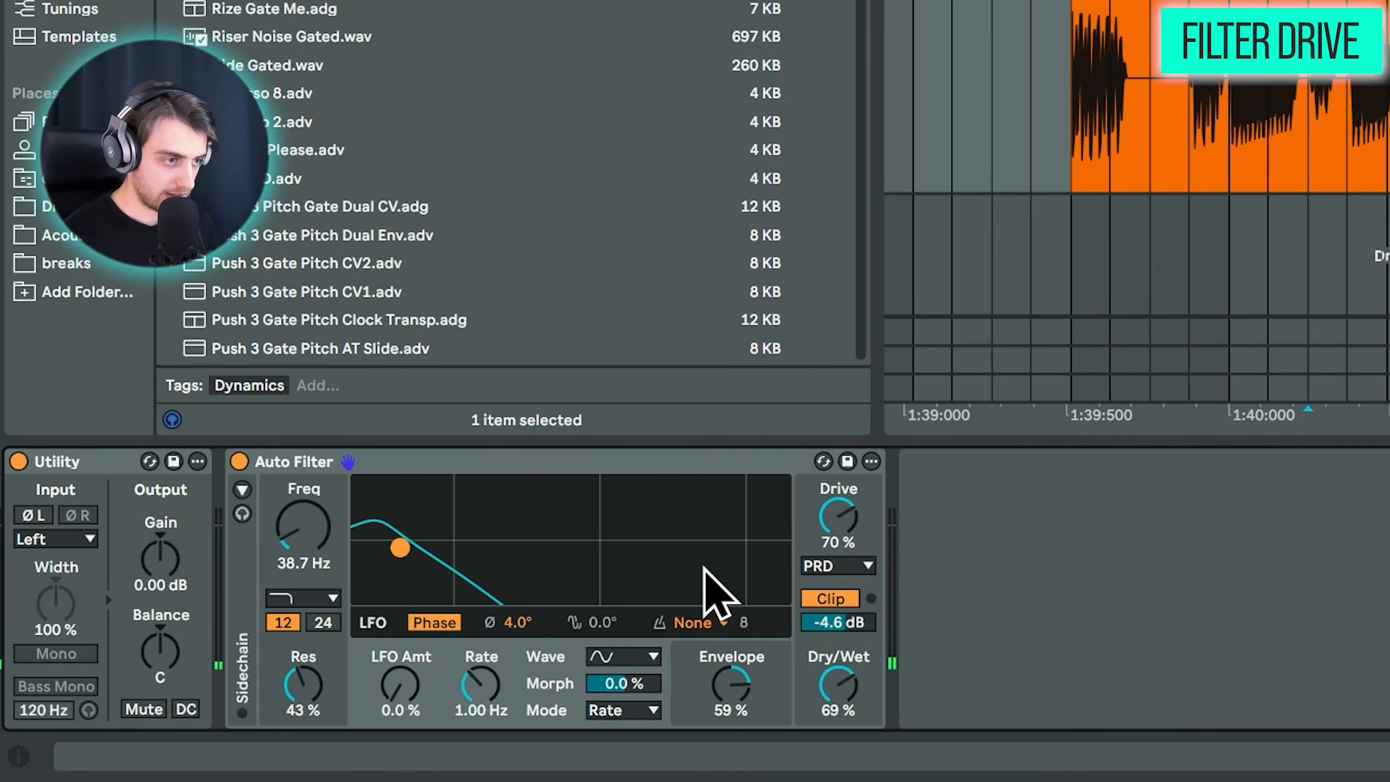